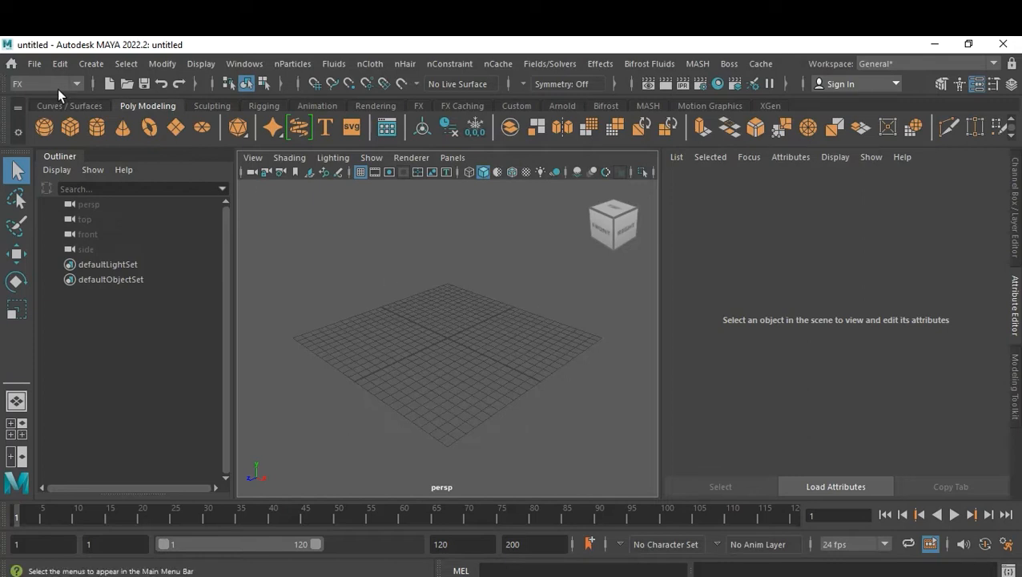
Create an nParticle volume emitter with a new solver and a rate of 100 particles per second.
{"action": "left_click", "coordinate": [297, 64]}
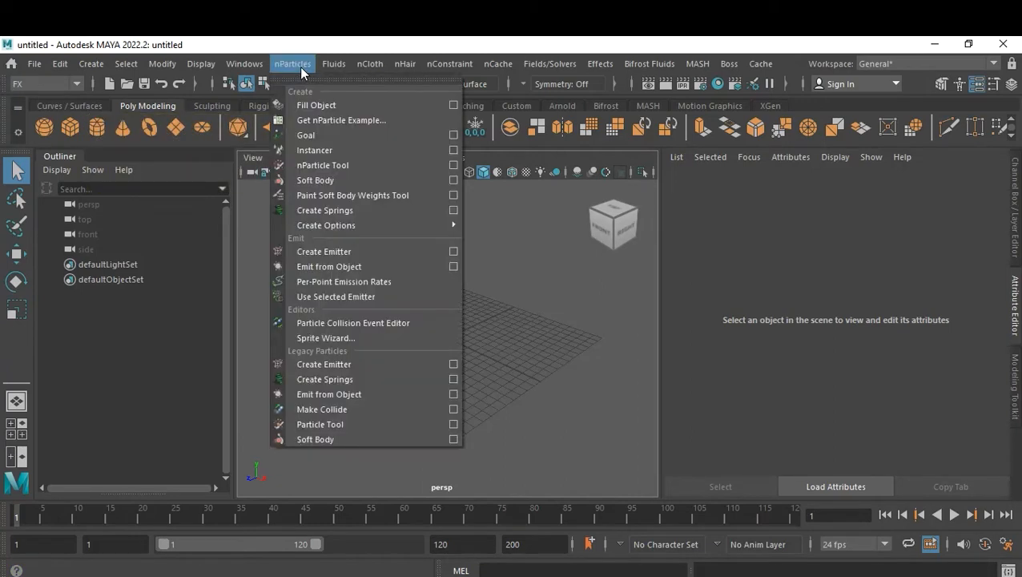
{"action": "left_click", "coordinate": [453, 250]}
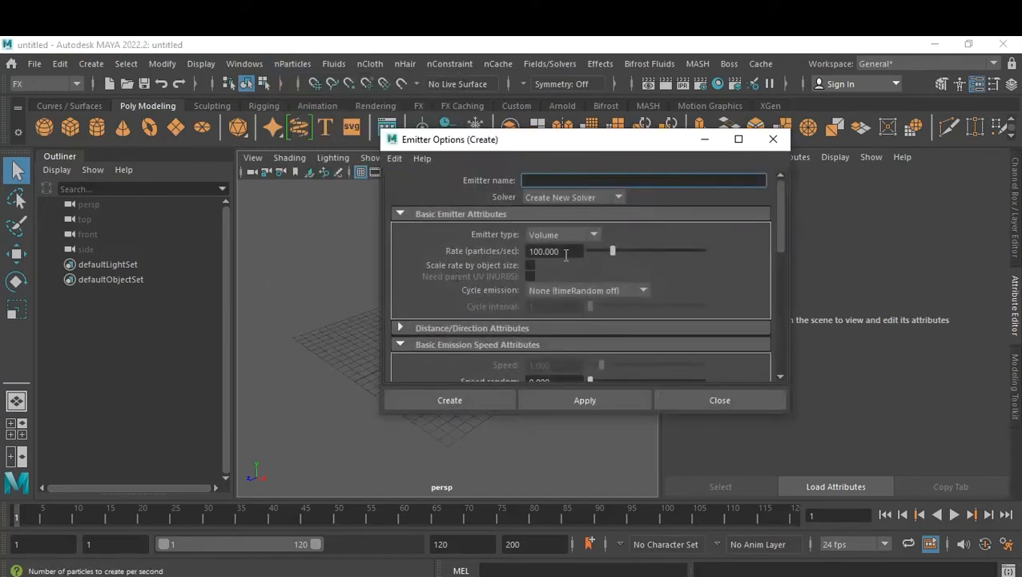
{"action": "left_click", "coordinate": [473, 400]}
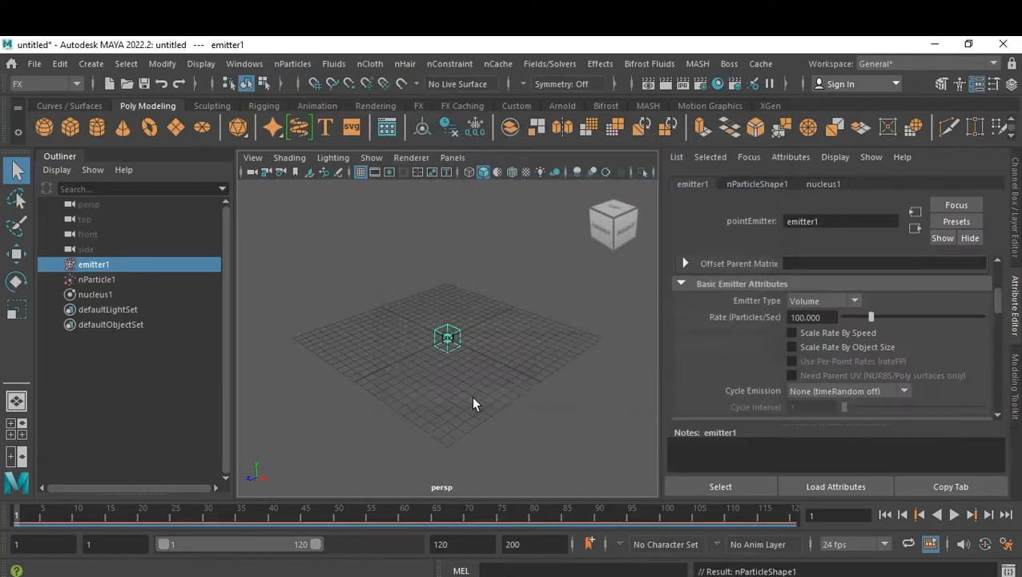
{"action": "left_click", "coordinate": [472, 401]}
Move the emitter straight up above the grid by about 3.2 cm.
{"action": "left_click", "coordinate": [451, 350]}
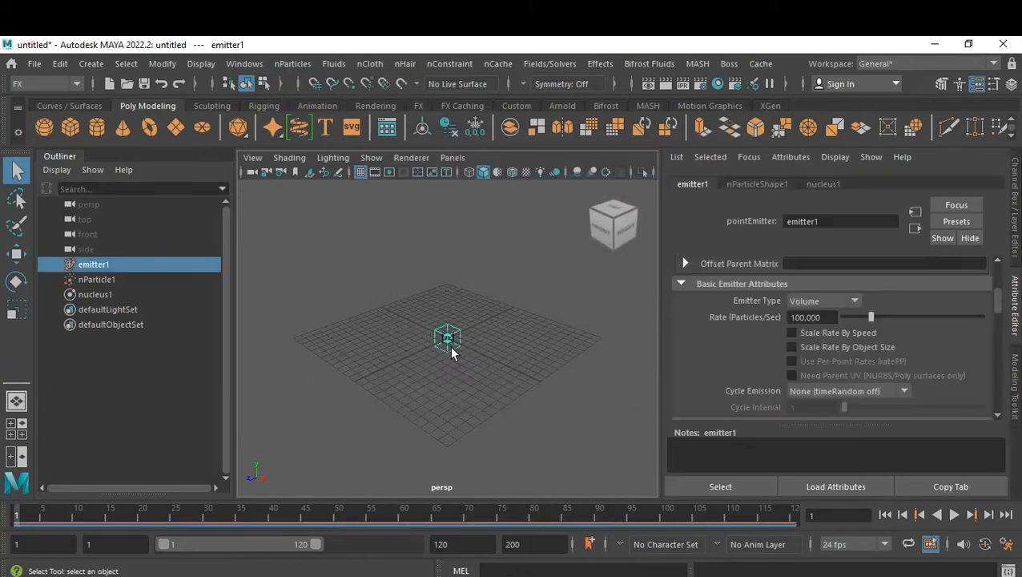
{"action": "key", "text": "w"}
{"action": "left_click_drag", "start_coordinate": [450, 280], "coordinate": [447, 249]}
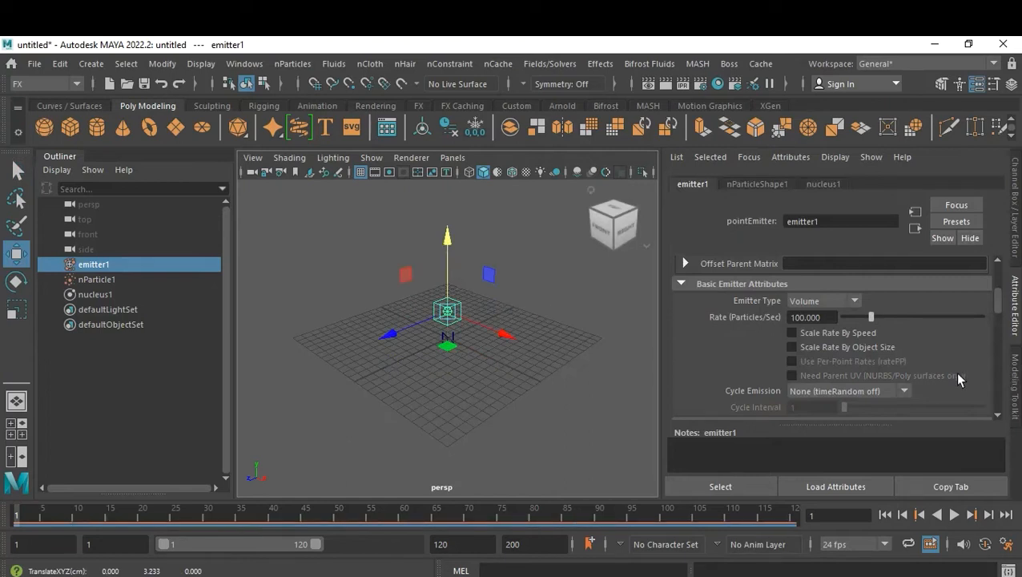
Play the particle simulation briefly, then set the nucleus gravity to 0.
{"action": "left_click", "coordinate": [103, 295]}
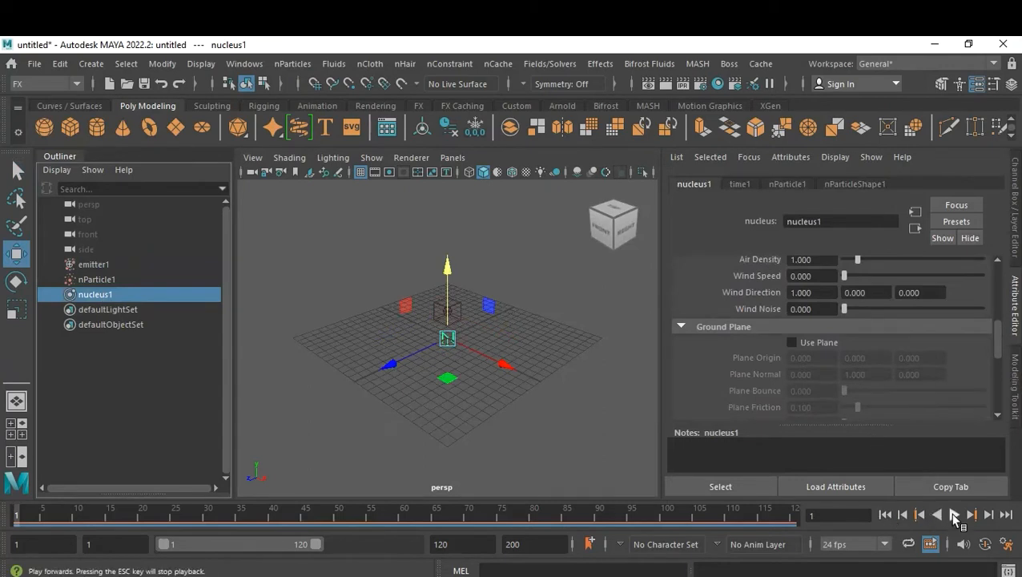
{"action": "left_click", "coordinate": [954, 516]}
{"action": "left_click", "coordinate": [954, 515]}
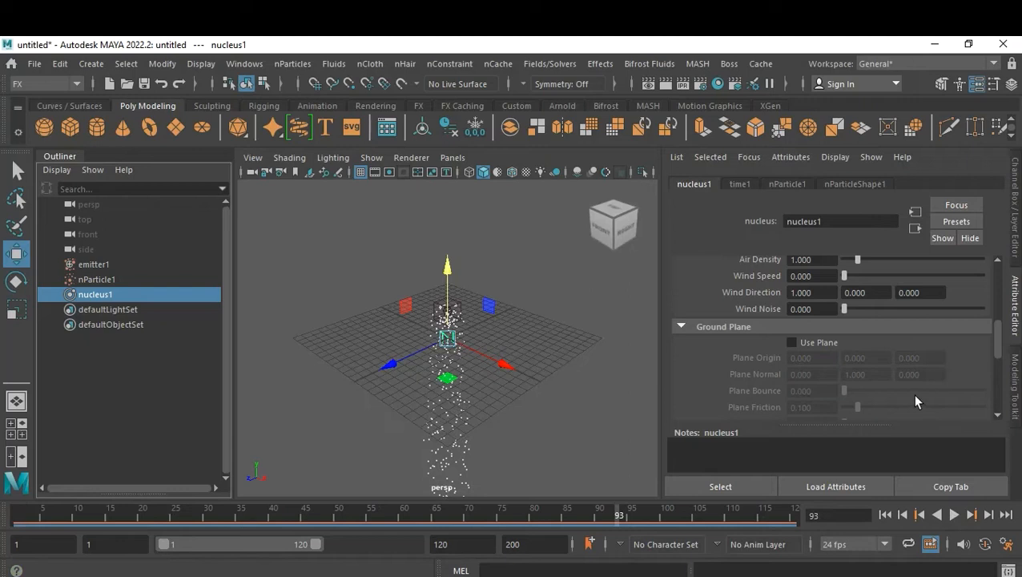
{"action": "scroll", "coordinate": [912, 393], "scroll_direction": "up", "scroll_amount": 3}
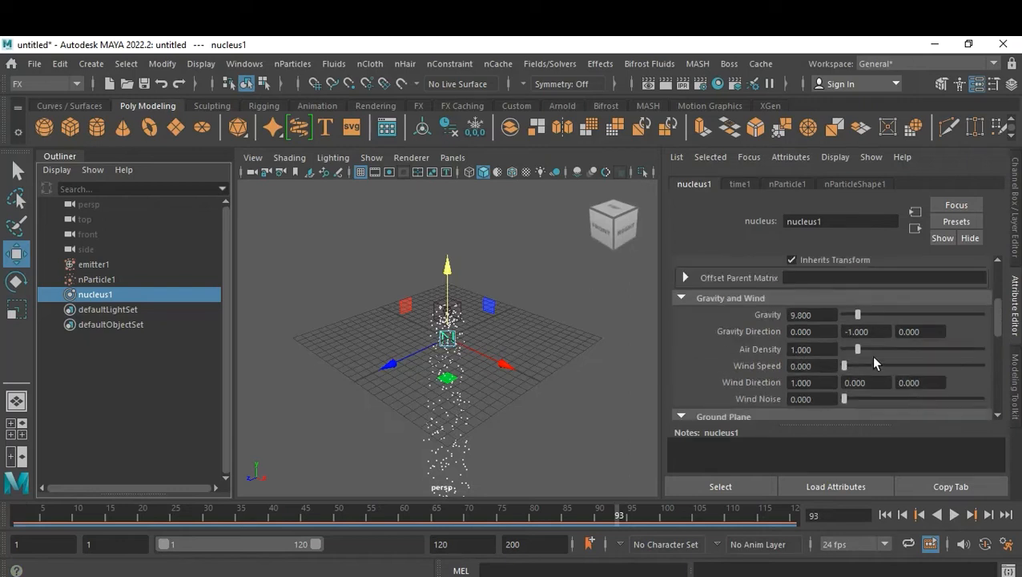
{"action": "left_click_drag", "start_coordinate": [857, 315], "coordinate": [846, 315]}
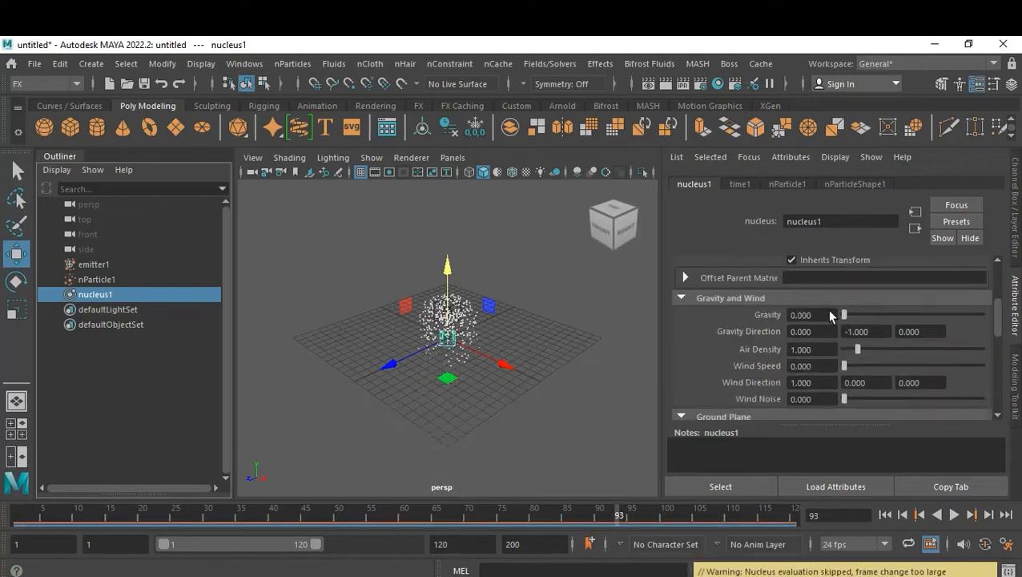
Replay the simulation from the first frame to check how the particles spread without gravity.
{"action": "left_click", "coordinate": [885, 515]}
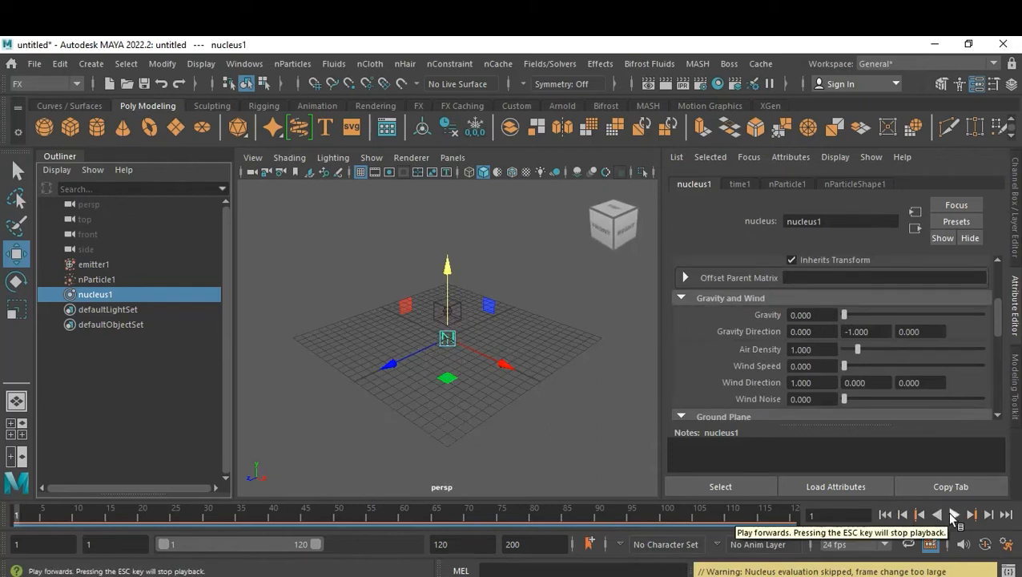
{"action": "left_click", "coordinate": [952, 515]}
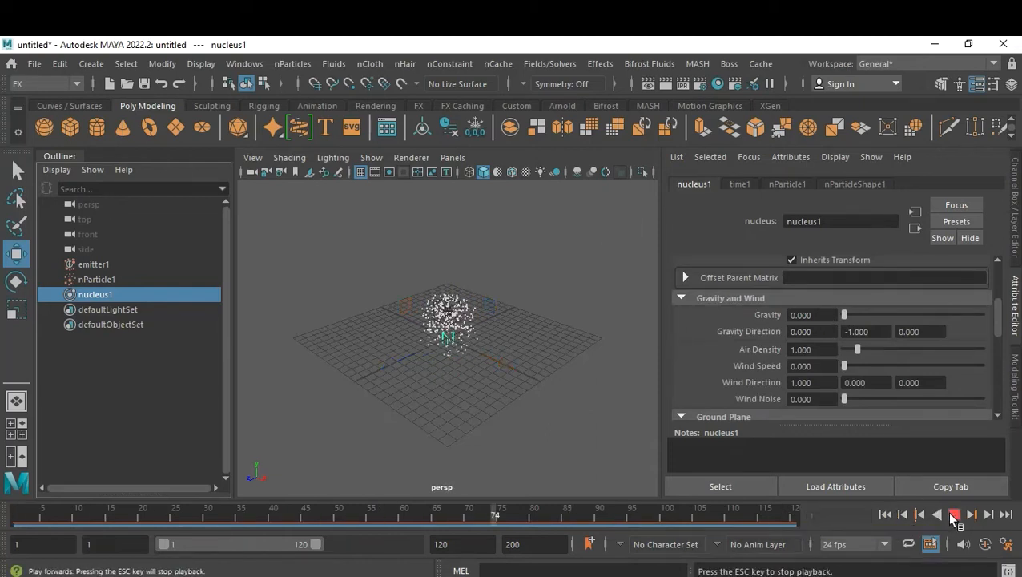
{"action": "left_click", "coordinate": [954, 515]}
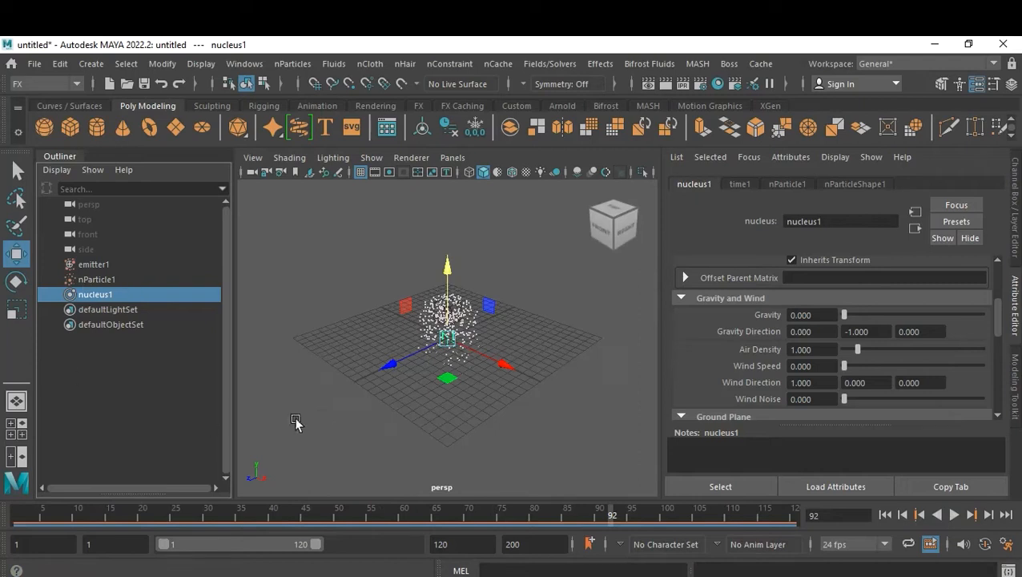
Set the emitter's particle rate to 0 at frame 25 and key it.
{"action": "left_click", "coordinate": [170, 522]}
{"action": "left_click", "coordinate": [174, 521]}
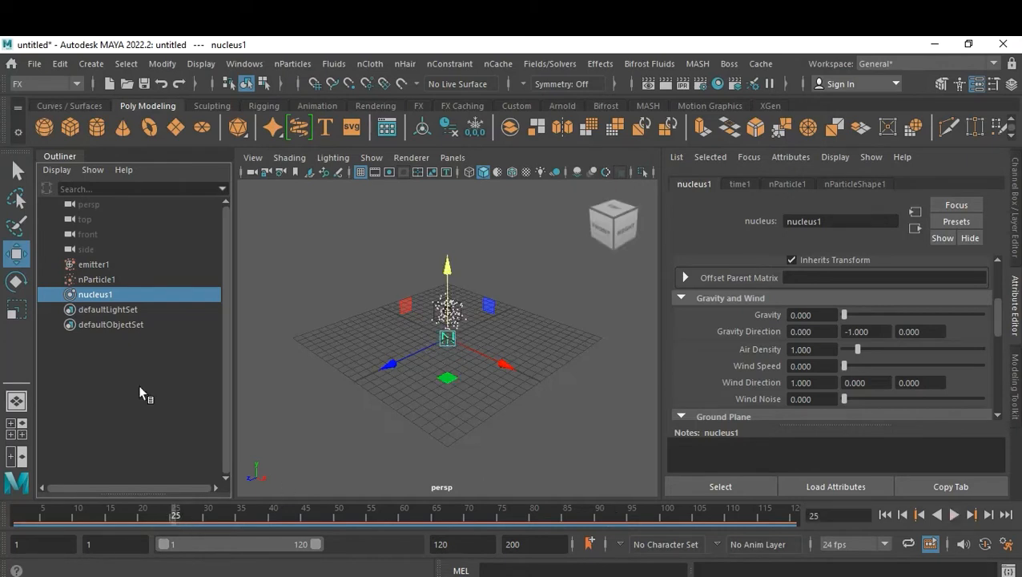
{"action": "left_click", "coordinate": [106, 265]}
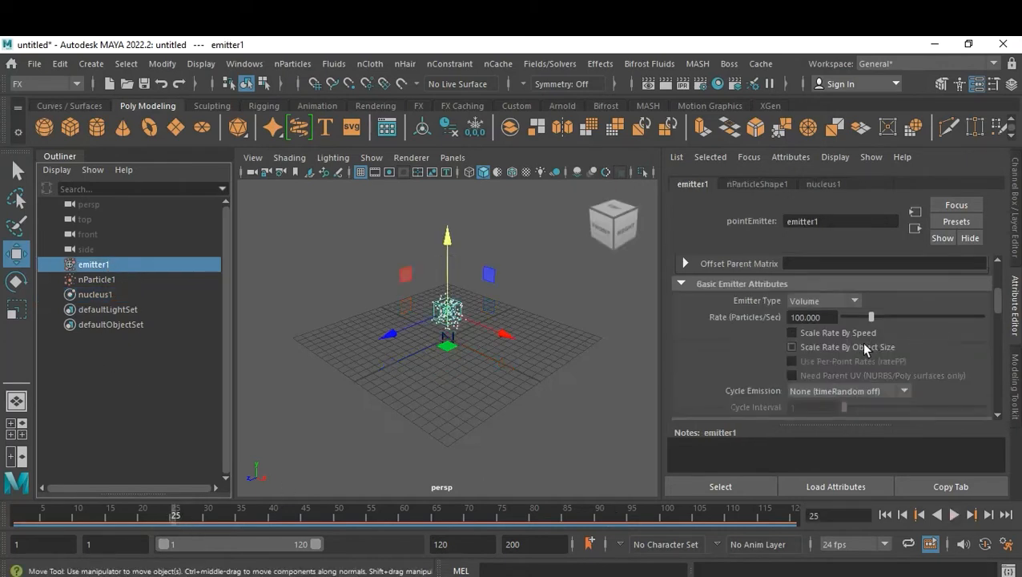
{"action": "left_click_drag", "start_coordinate": [855, 319], "coordinate": [812, 316]}
{"action": "right_click", "coordinate": [812, 316]}
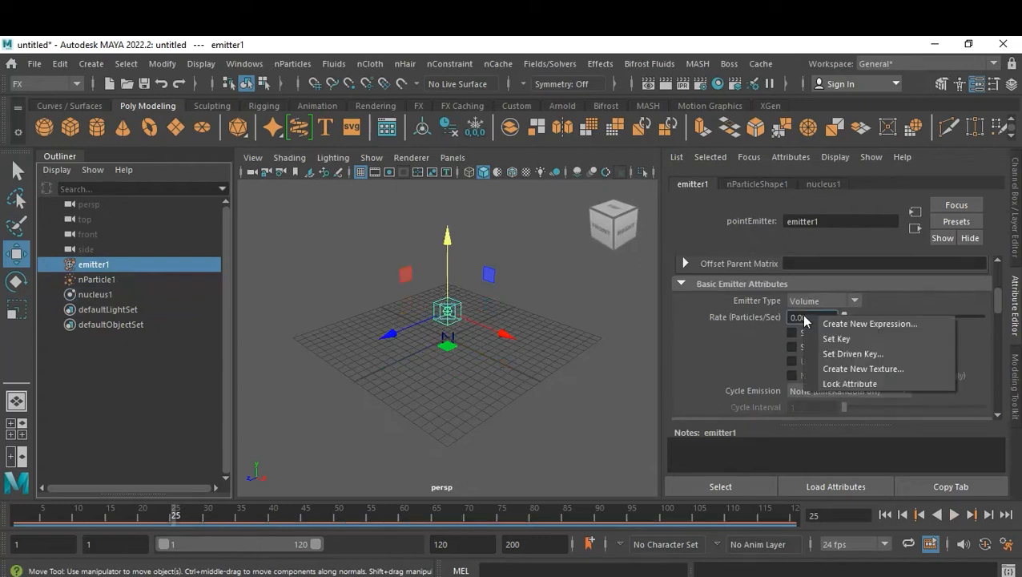
{"action": "left_click", "coordinate": [825, 337]}
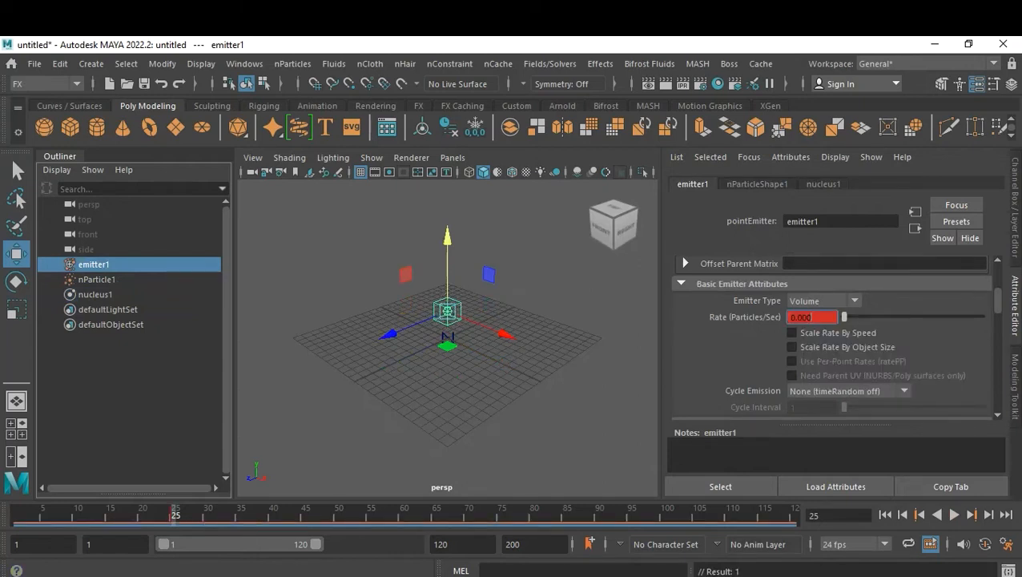
Turn off cached playback and key the emitter's particle rate at 0 on frame 50.
{"action": "left_click", "coordinate": [931, 551]}
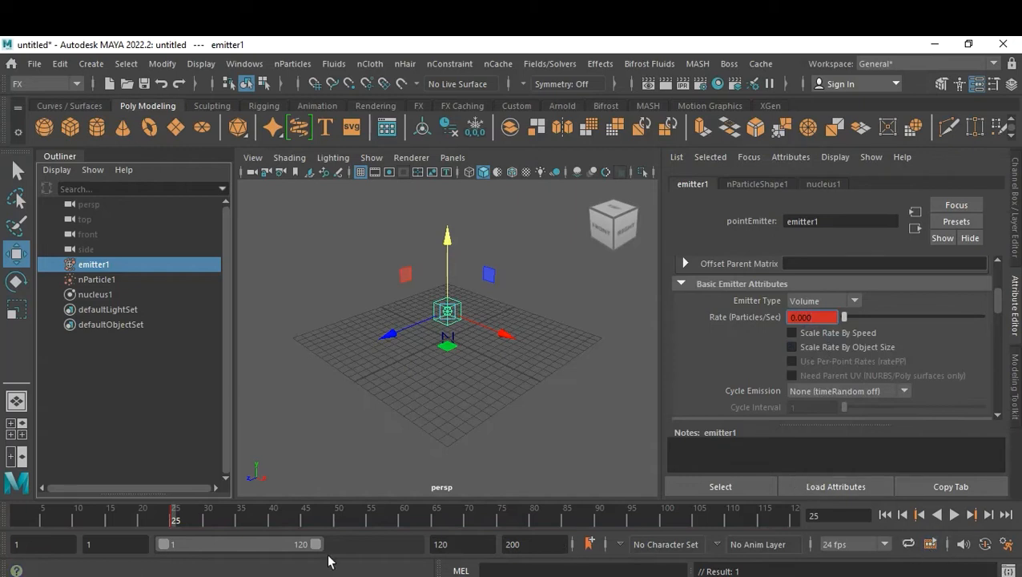
{"action": "left_click", "coordinate": [337, 521]}
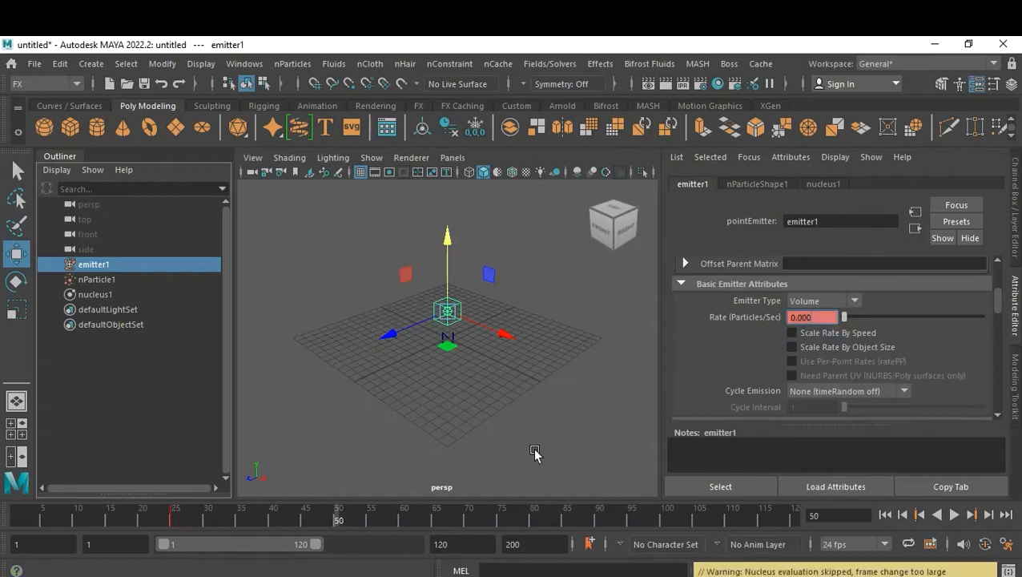
{"action": "left_click", "coordinate": [808, 317]}
{"action": "right_click", "coordinate": [807, 319]}
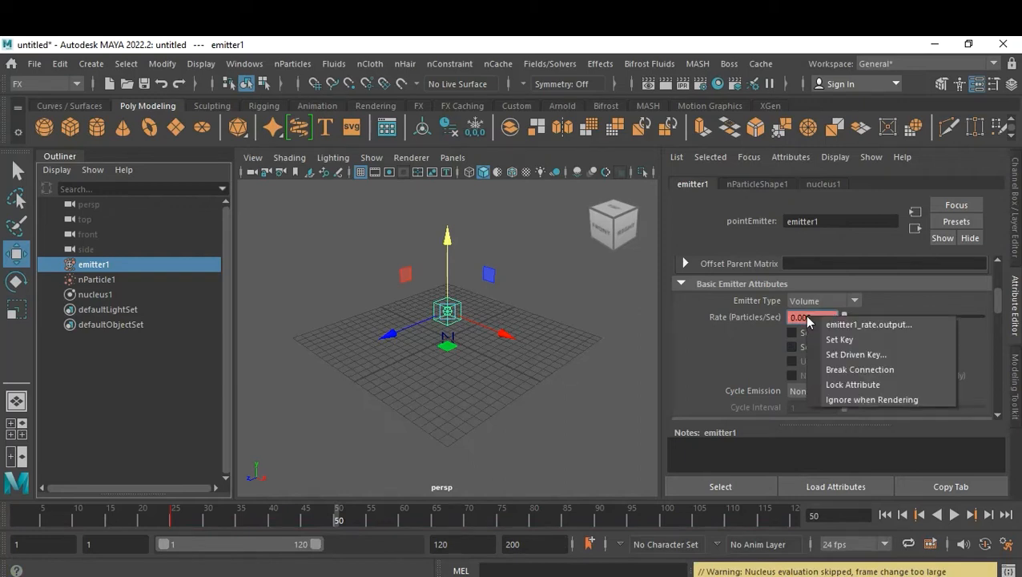
{"action": "left_click", "coordinate": [854, 338]}
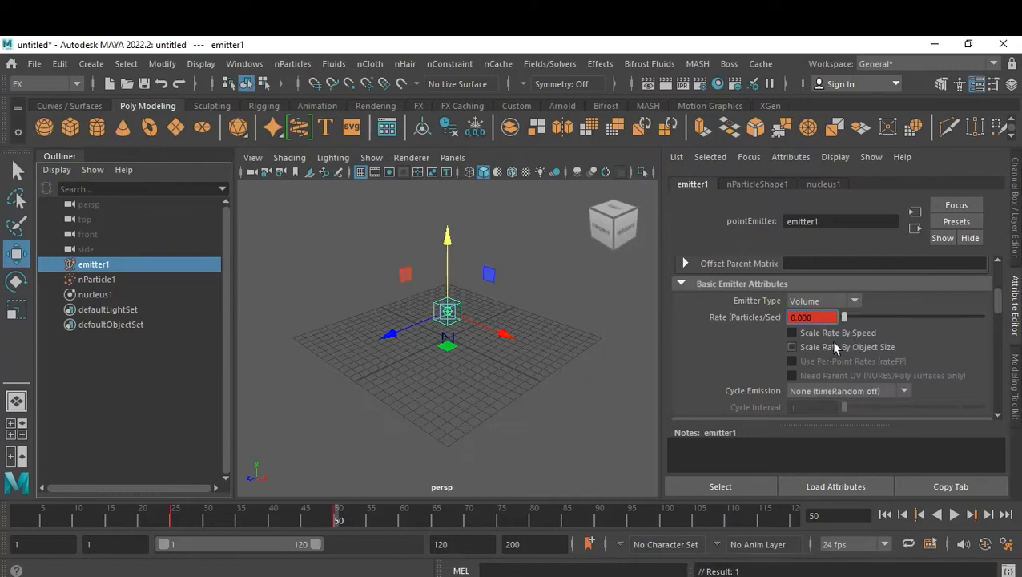
Raise the emitter's particle rate to about 134 at frame 37 and key it.
{"action": "left_click", "coordinate": [254, 519]}
{"action": "left_click_drag", "start_coordinate": [844, 317], "coordinate": [879, 319]}
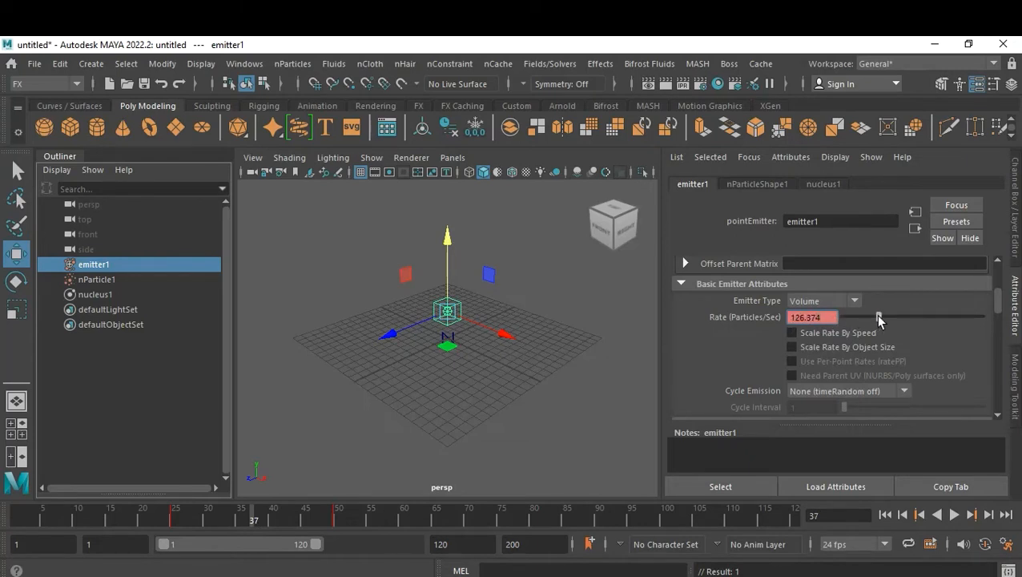
{"action": "left_click_drag", "start_coordinate": [879, 319], "coordinate": [881, 318]}
{"action": "right_click", "coordinate": [804, 318]}
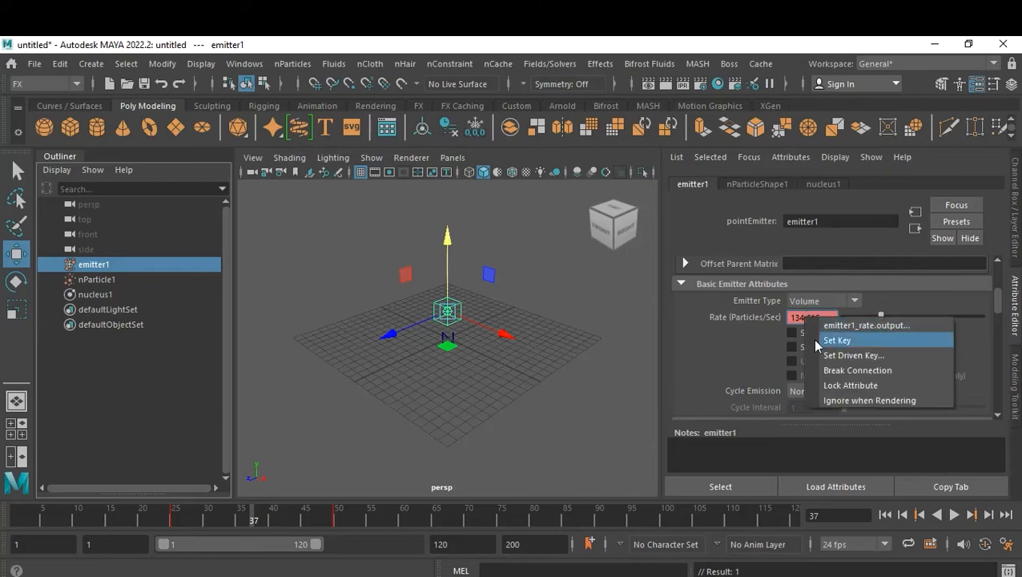
{"action": "left_click", "coordinate": [813, 337]}
Play the simulation from the start to check the keyed particle burst.
{"action": "left_click", "coordinate": [885, 516]}
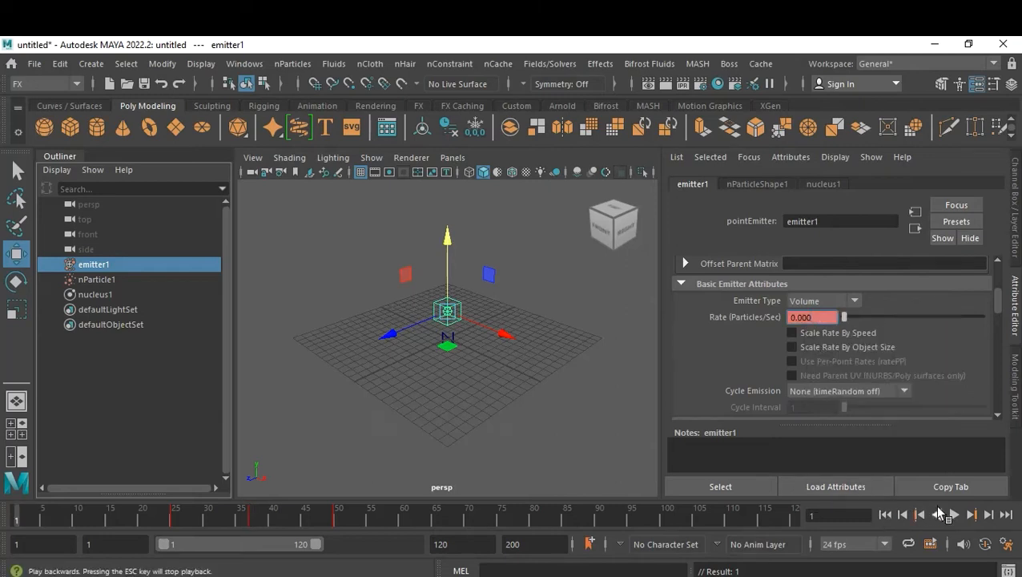
{"action": "left_click", "coordinate": [954, 515]}
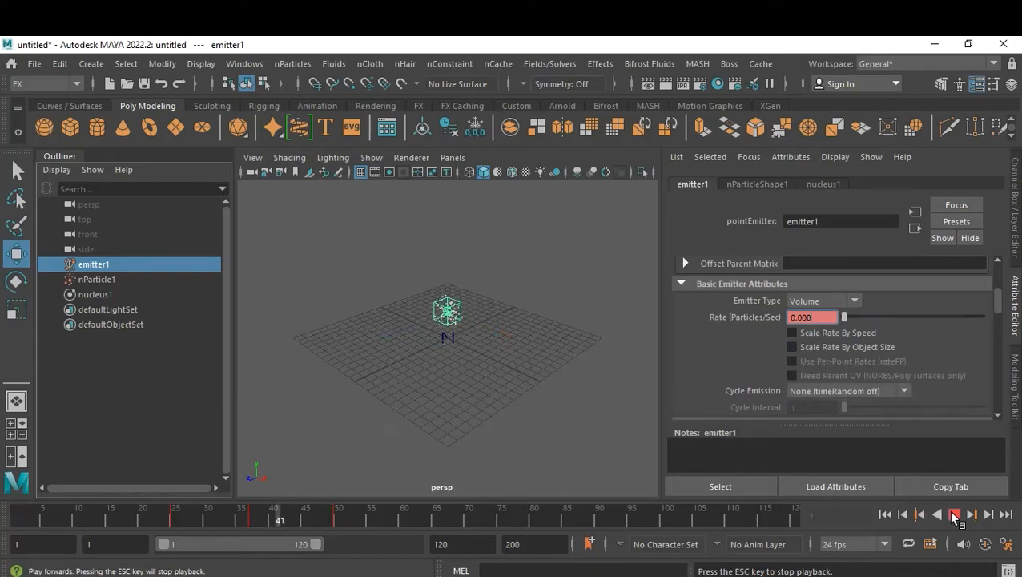
{"action": "left_click", "coordinate": [954, 516]}
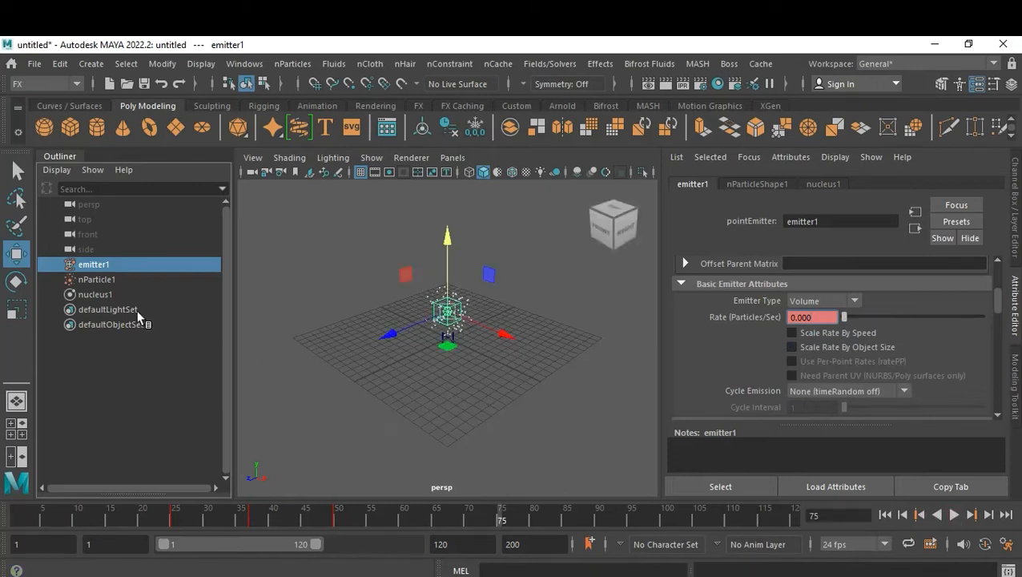
Enable the ground plane on the nucleus solver.
{"action": "left_click", "coordinate": [109, 293]}
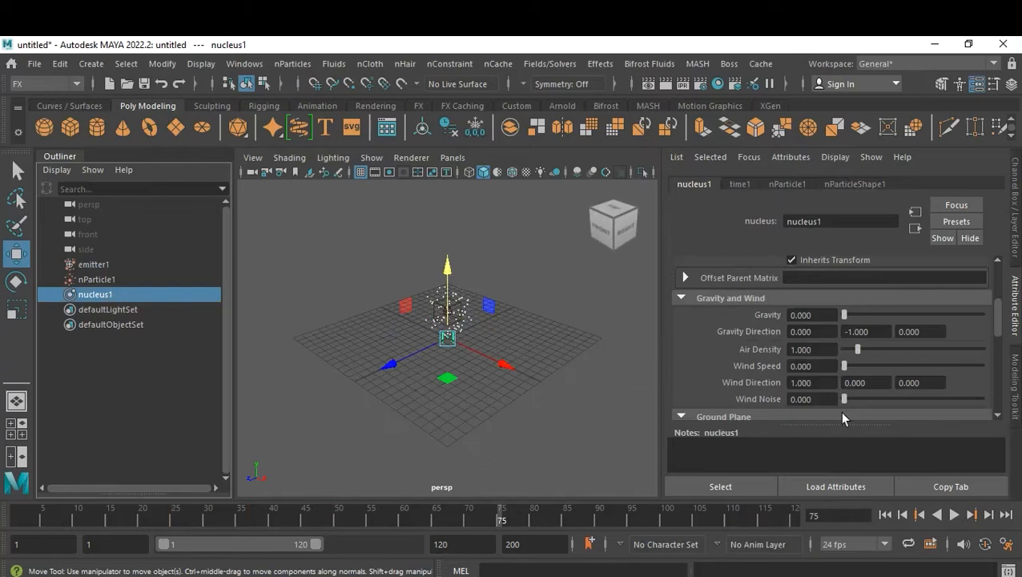
{"action": "scroll", "coordinate": [887, 376], "scroll_direction": "down", "scroll_amount": 2}
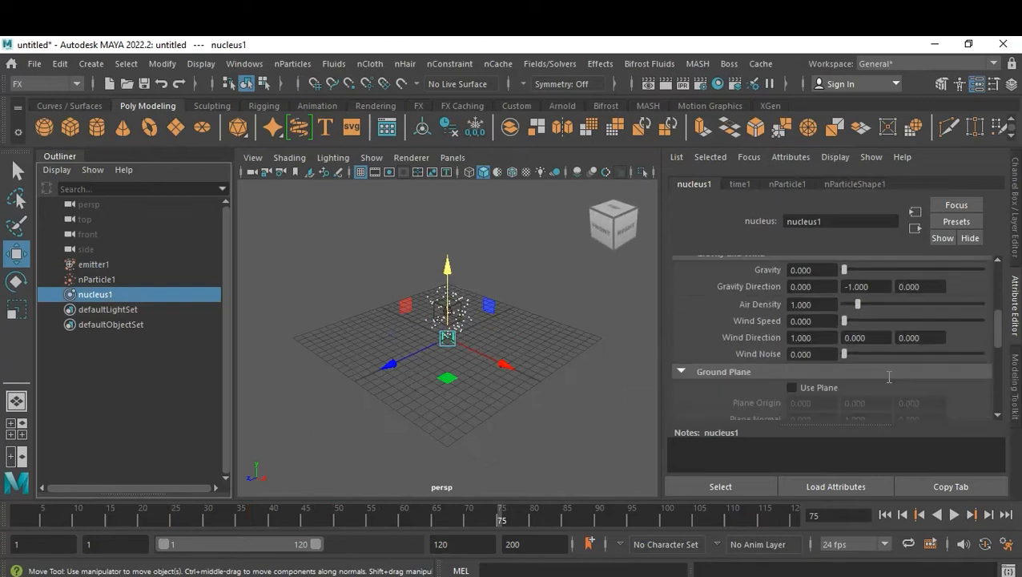
{"action": "left_click", "coordinate": [811, 383]}
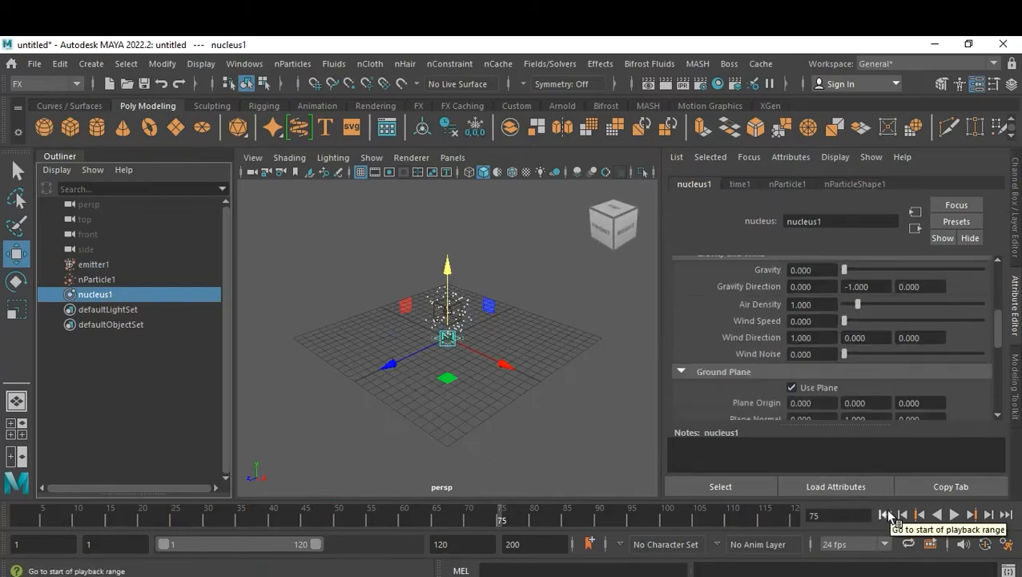
{"action": "left_click", "coordinate": [486, 448]}
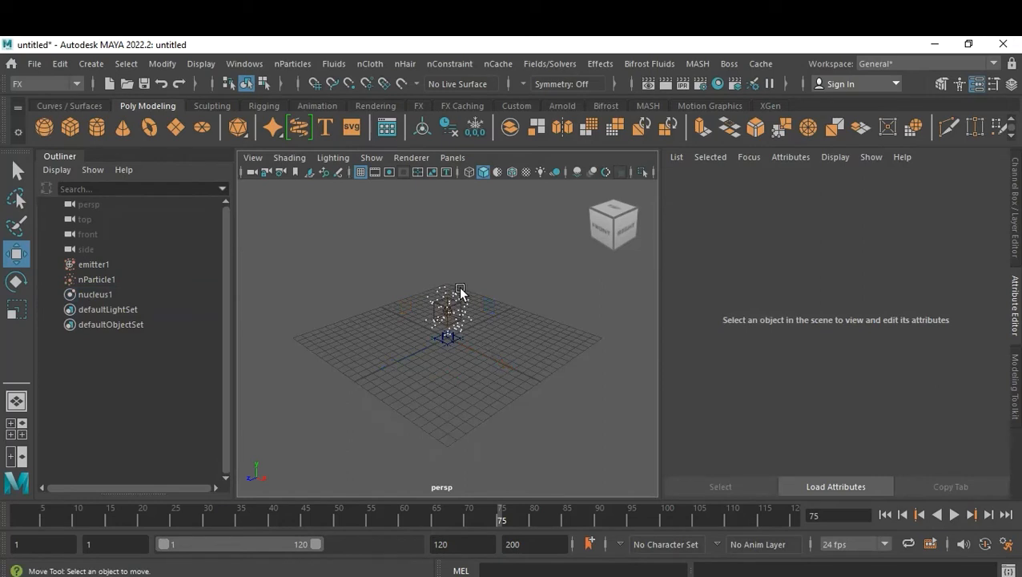
{"action": "left_click", "coordinate": [104, 278]}
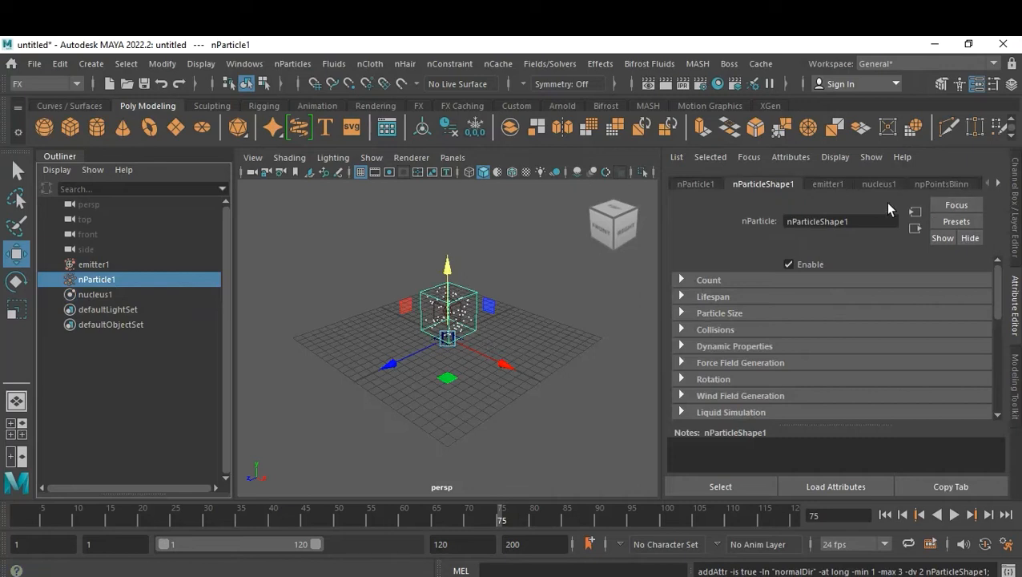
{"action": "left_click", "coordinate": [109, 295]}
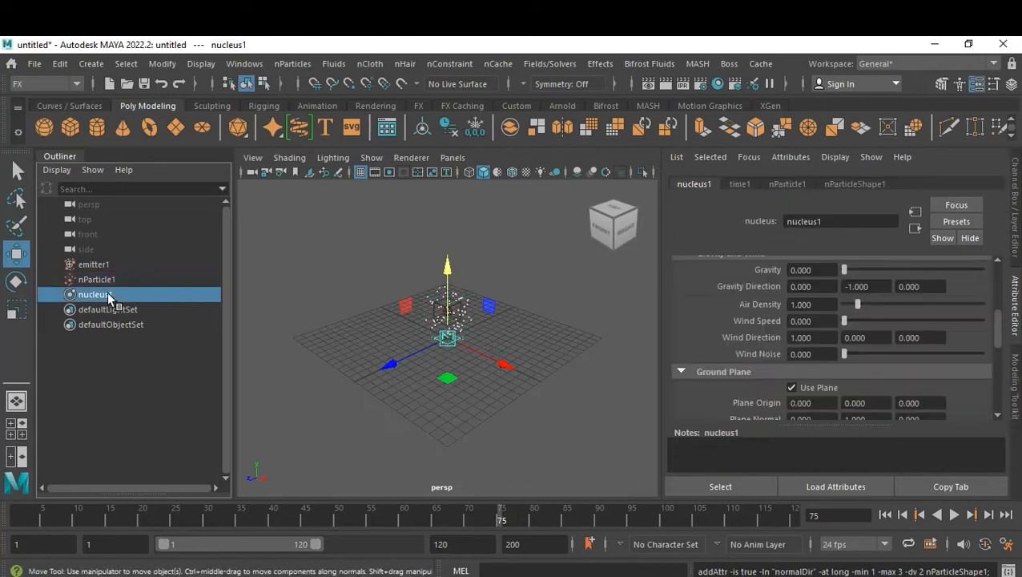
{"action": "scroll", "coordinate": [870, 332], "scroll_direction": "up", "scroll_amount": 1}
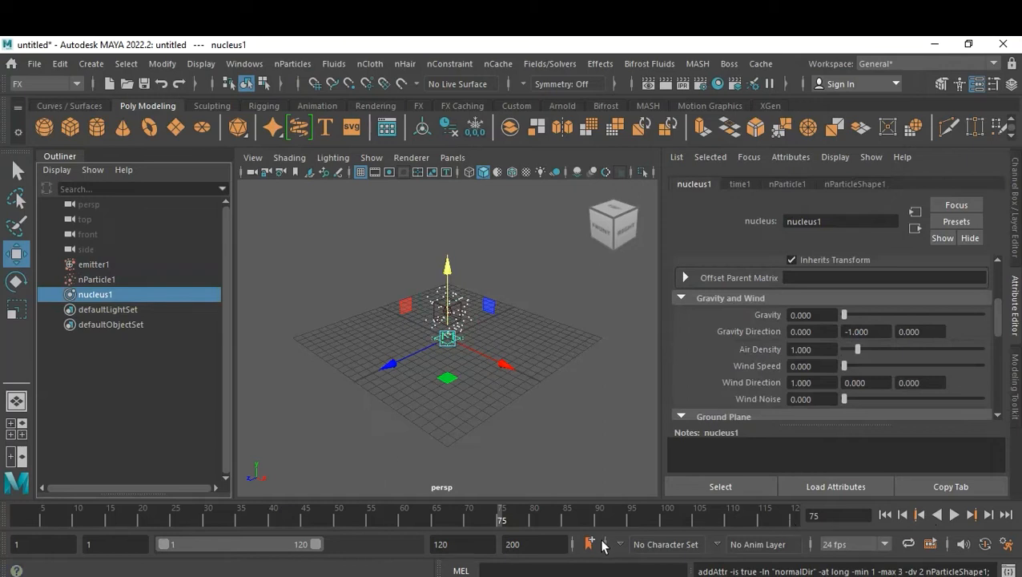
Set the end of the playback range to frame 200 and play the simulation.
{"action": "double_click", "coordinate": [462, 543]}
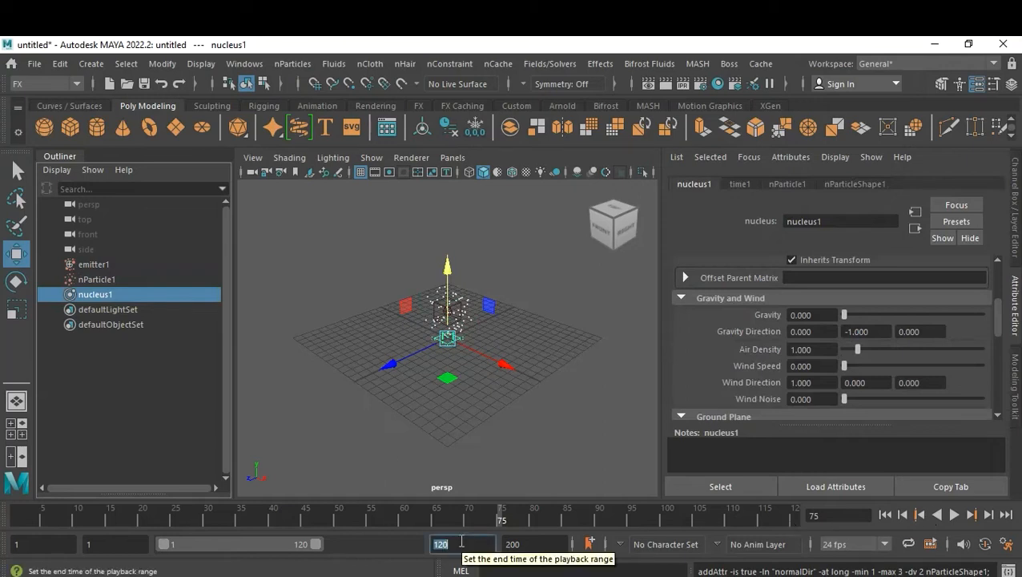
{"action": "type", "text": "200"}
{"action": "key", "text": "Return"}
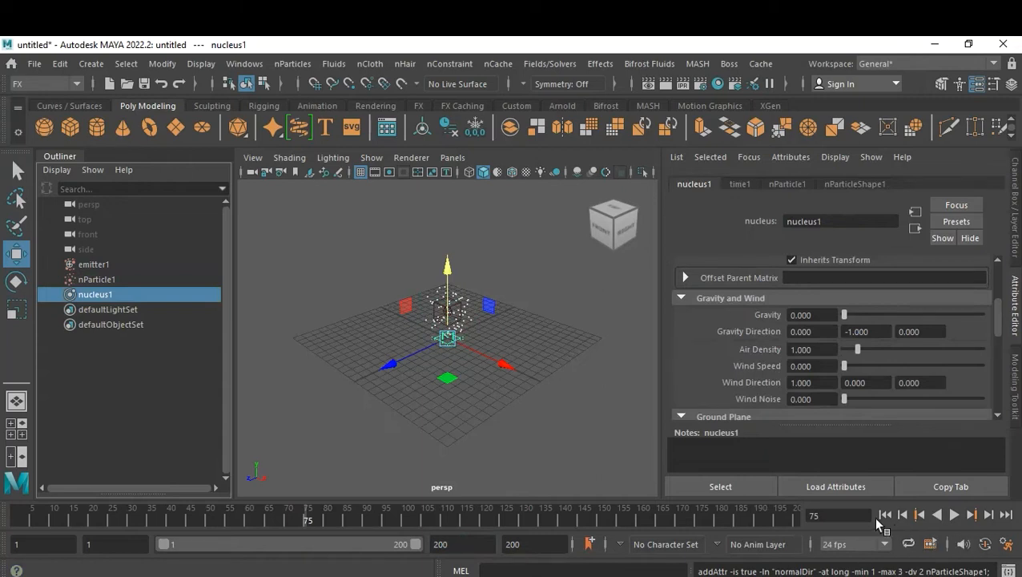
{"action": "left_click", "coordinate": [954, 516]}
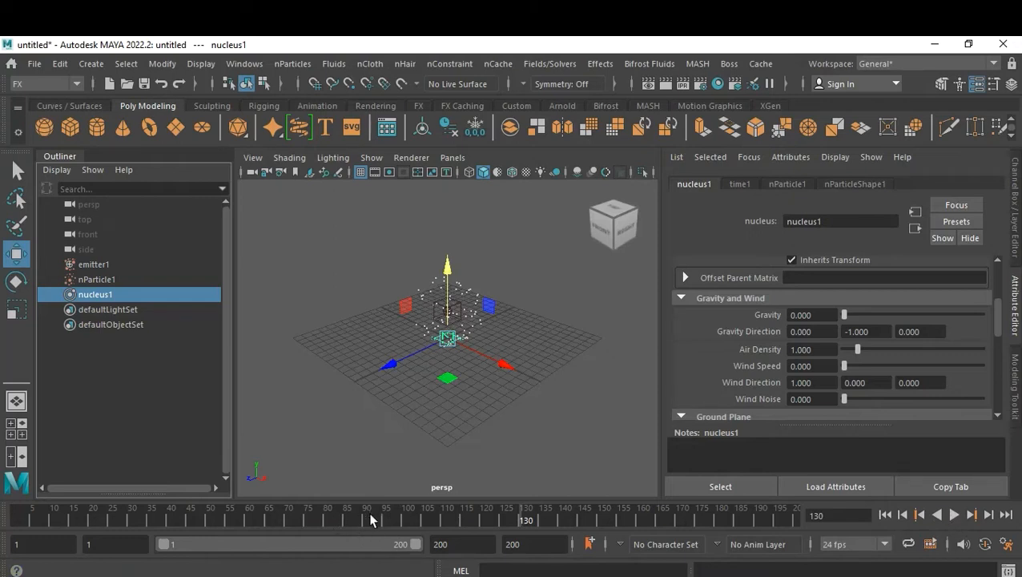
Key the nucleus gravity at 0 on frame 92.
{"action": "left_click", "coordinate": [404, 520]}
{"action": "left_click", "coordinate": [374, 521]}
{"action": "right_click", "coordinate": [805, 315]}
{"action": "left_click", "coordinate": [835, 333]}
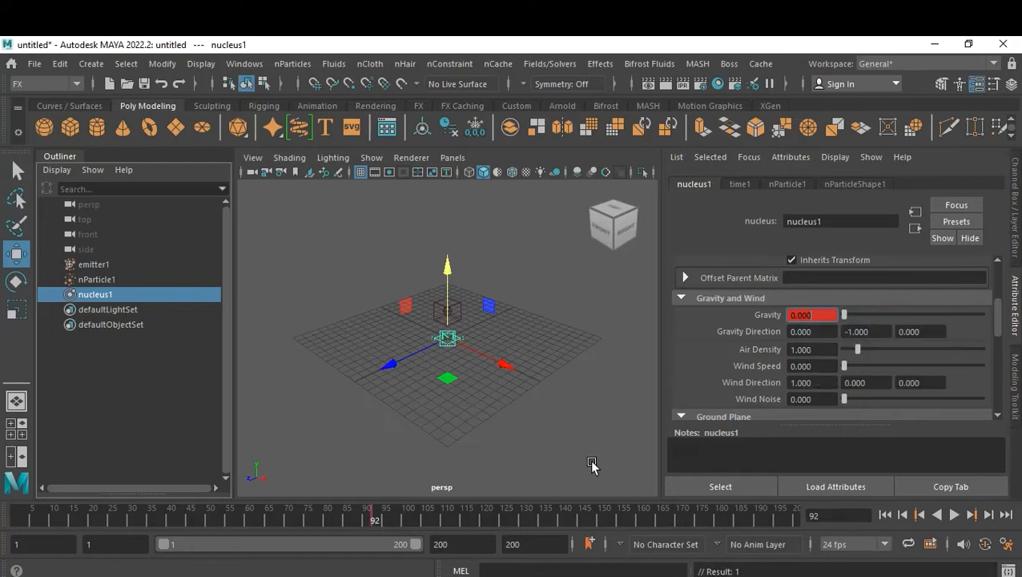
Set the nucleus gravity to 9.8 at frame 100 and key it.
{"action": "key", "text": "alt+v"}
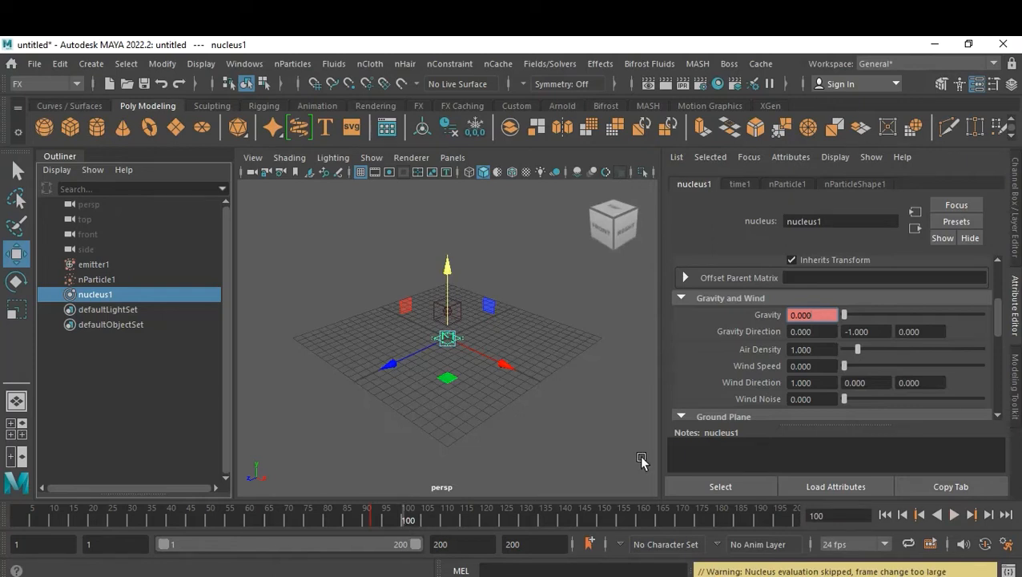
{"action": "double_click", "coordinate": [816, 315]}
{"action": "type", "text": "9.8"}
{"action": "key", "text": "Return"}
{"action": "key", "text": "Return"}
{"action": "right_click", "coordinate": [816, 316]}
{"action": "left_click", "coordinate": [871, 345]}
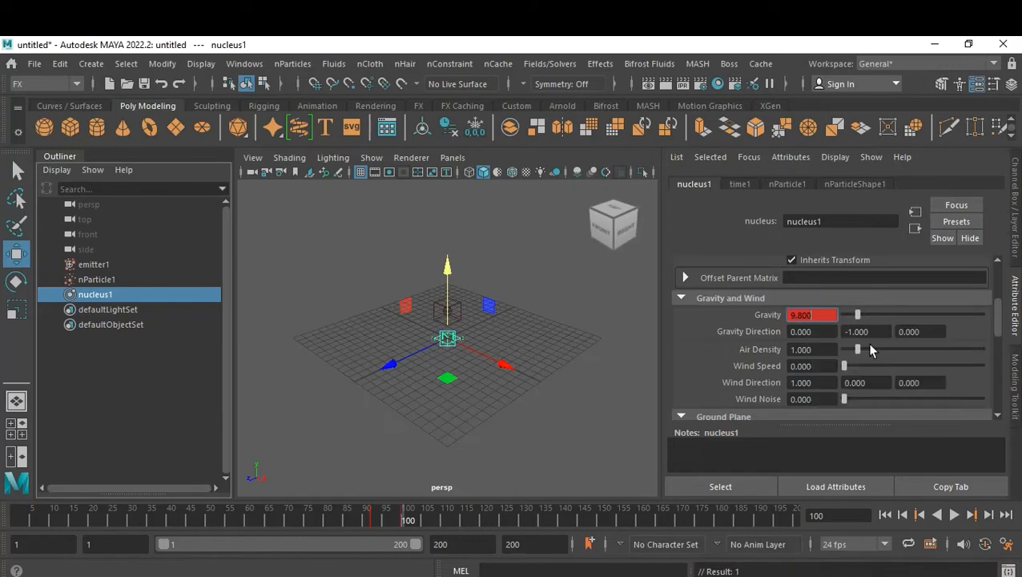
Play the simulation from the start to check the keyed gravity.
{"action": "left_click", "coordinate": [885, 515]}
{"action": "left_click", "coordinate": [953, 515]}
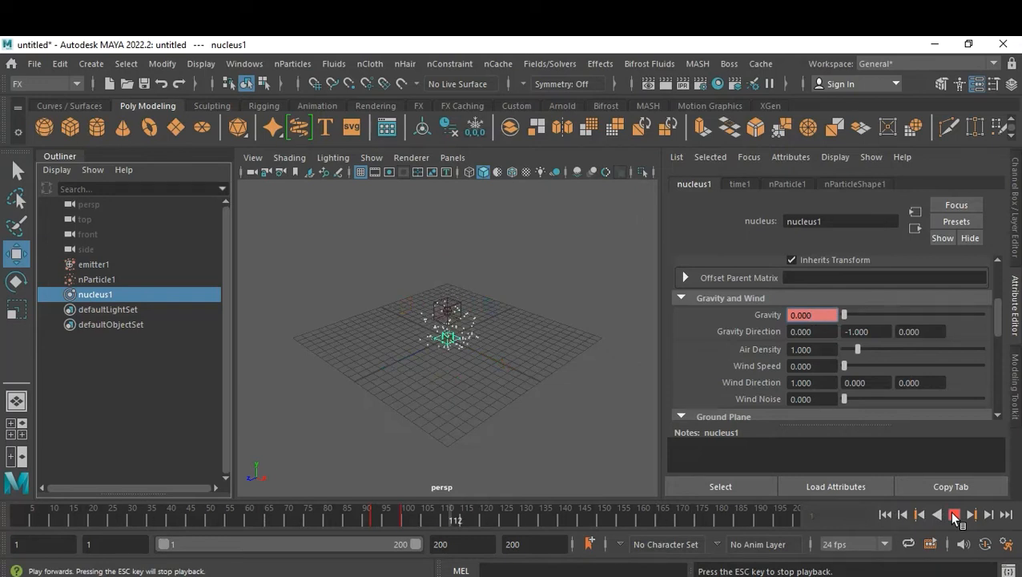
{"action": "left_click", "coordinate": [954, 515]}
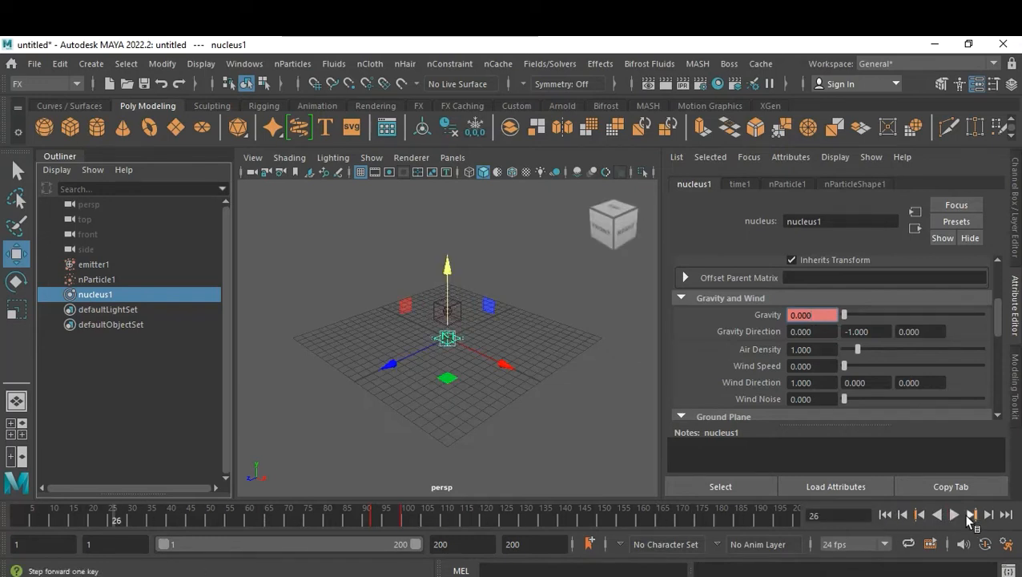
Move the zero-gravity key from frame 92 to frame 64 and replay the simulation from the start.
{"action": "left_click", "coordinate": [372, 520]}
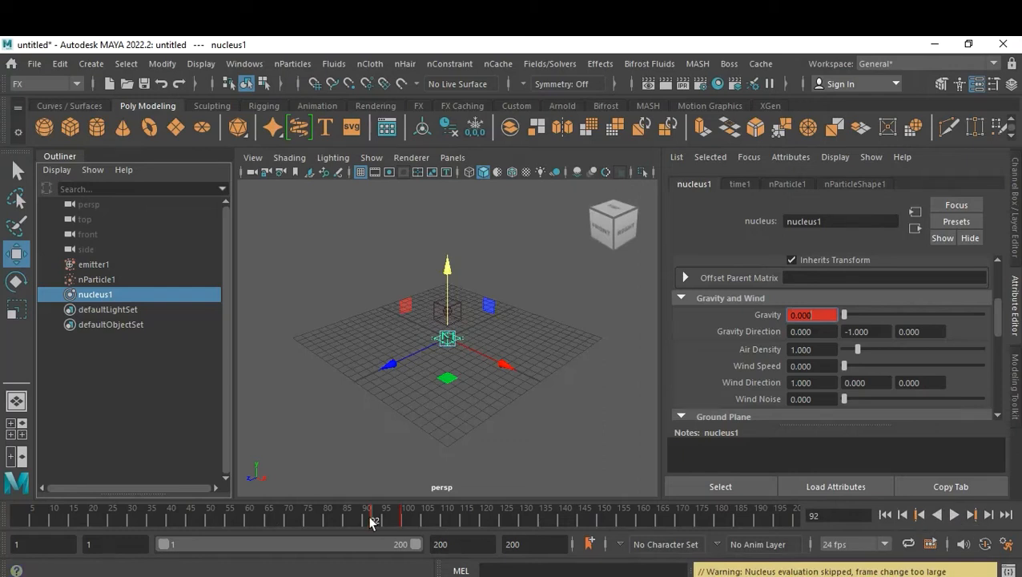
{"action": "right_click", "coordinate": [371, 521]}
{"action": "left_click", "coordinate": [438, 239]}
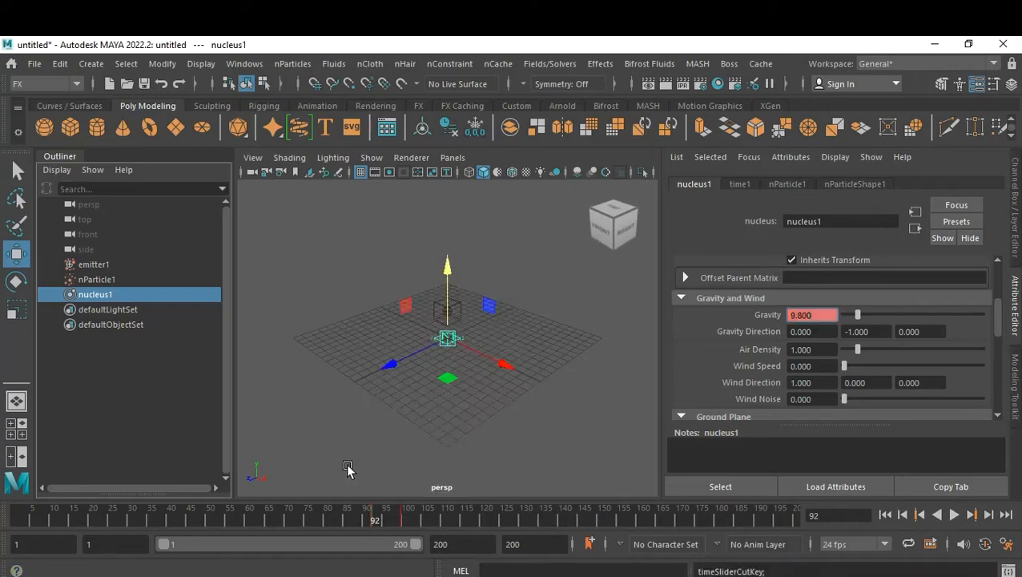
{"action": "left_click", "coordinate": [264, 522]}
{"action": "right_click", "coordinate": [265, 522]}
{"action": "mouse_move", "coordinate": [375, 317]}
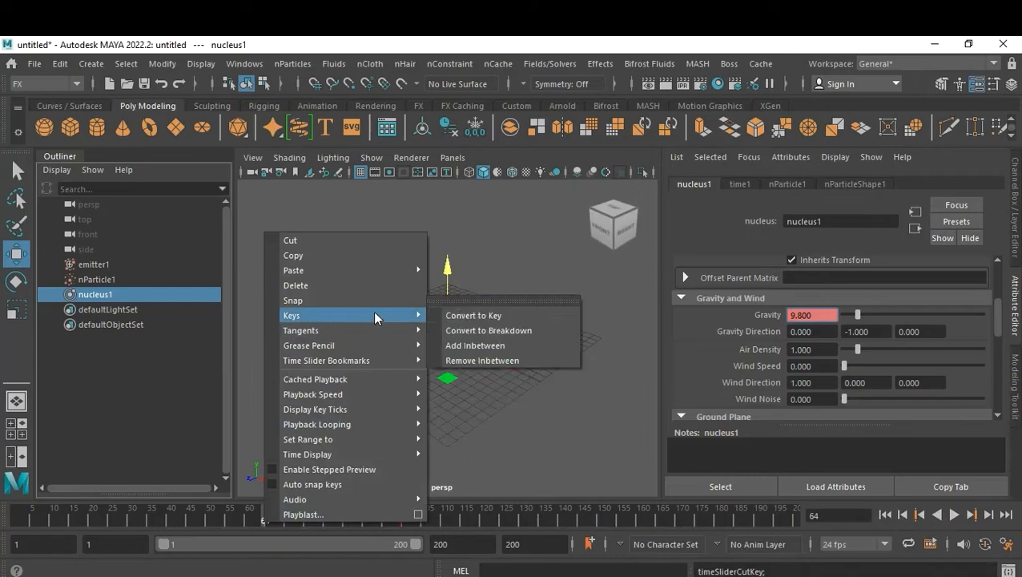
{"action": "mouse_move", "coordinate": [377, 269]}
{"action": "left_click", "coordinate": [453, 270]}
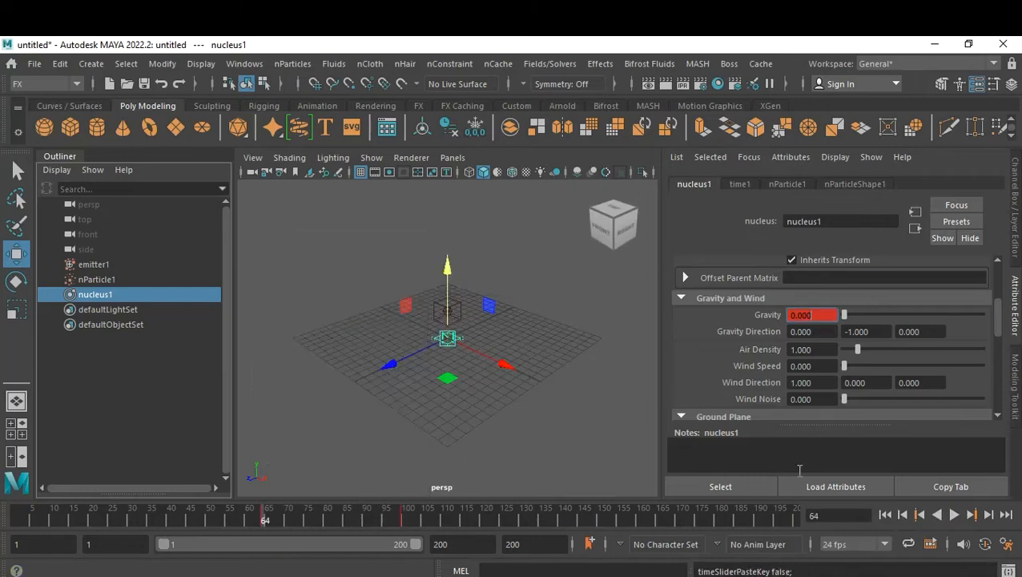
{"action": "left_click", "coordinate": [886, 515]}
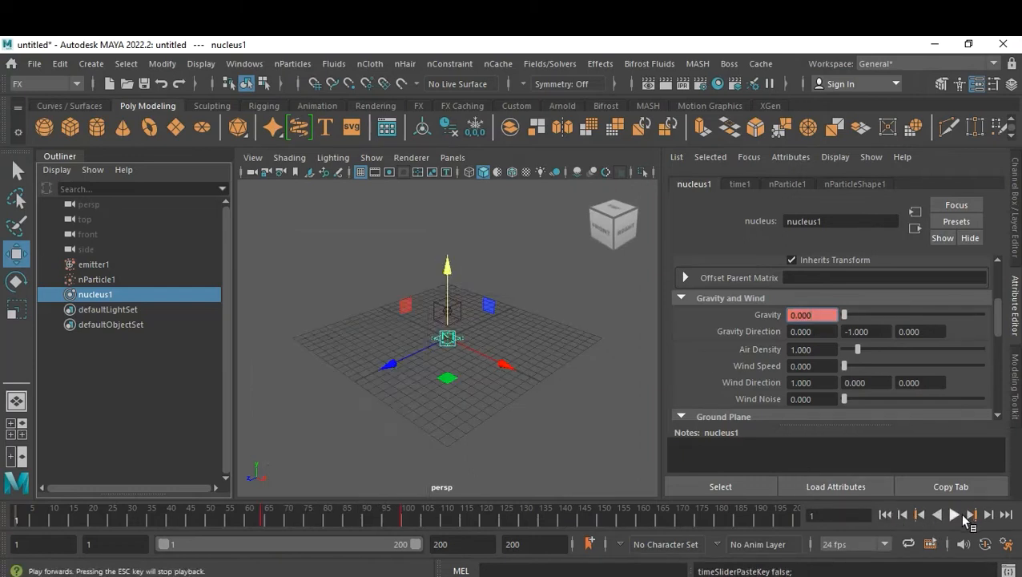
{"action": "left_click", "coordinate": [965, 516]}
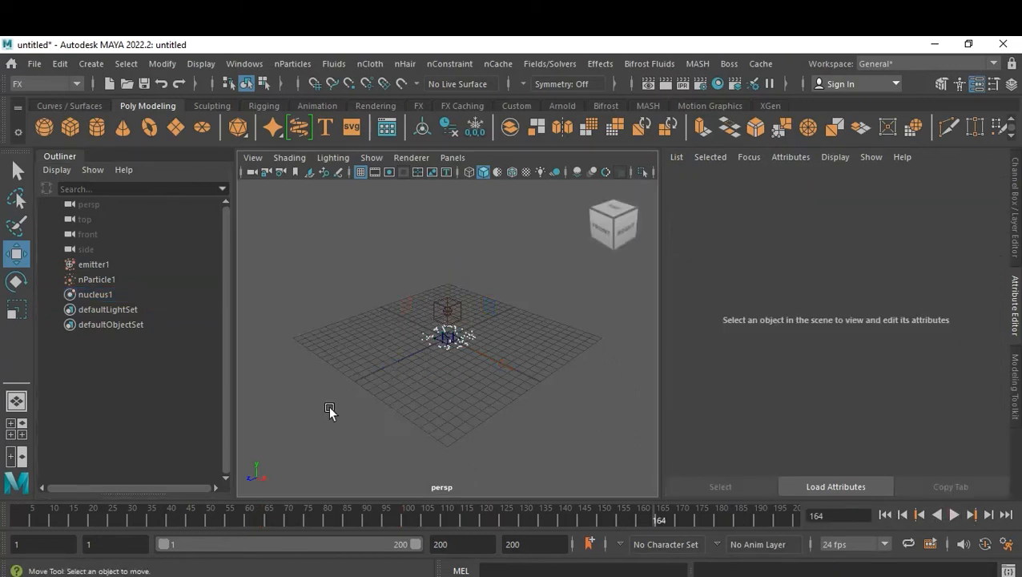
Create a turbulence field with default settings affecting the nParticle object.
{"action": "left_click", "coordinate": [105, 264]}
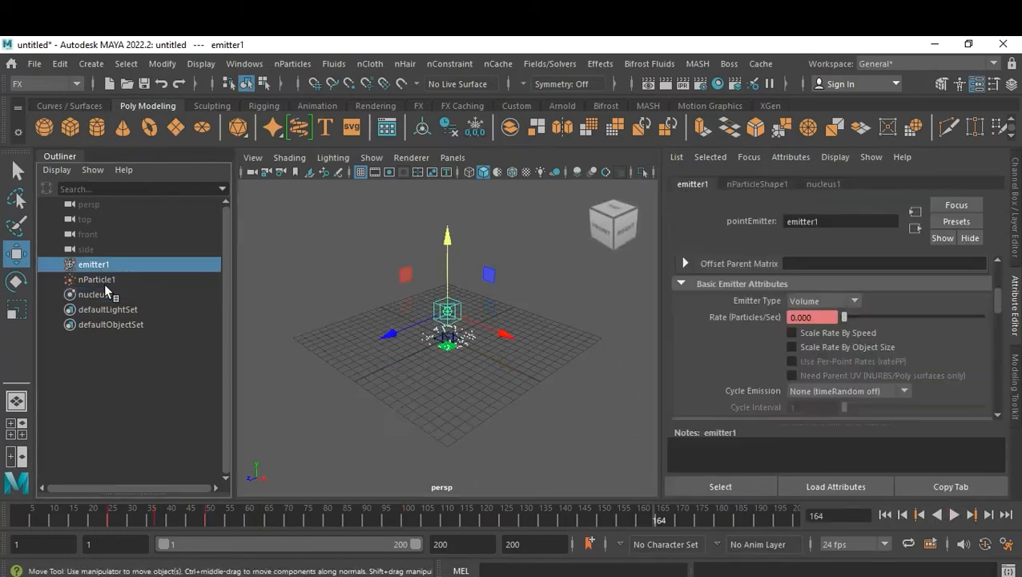
{"action": "left_click", "coordinate": [106, 279]}
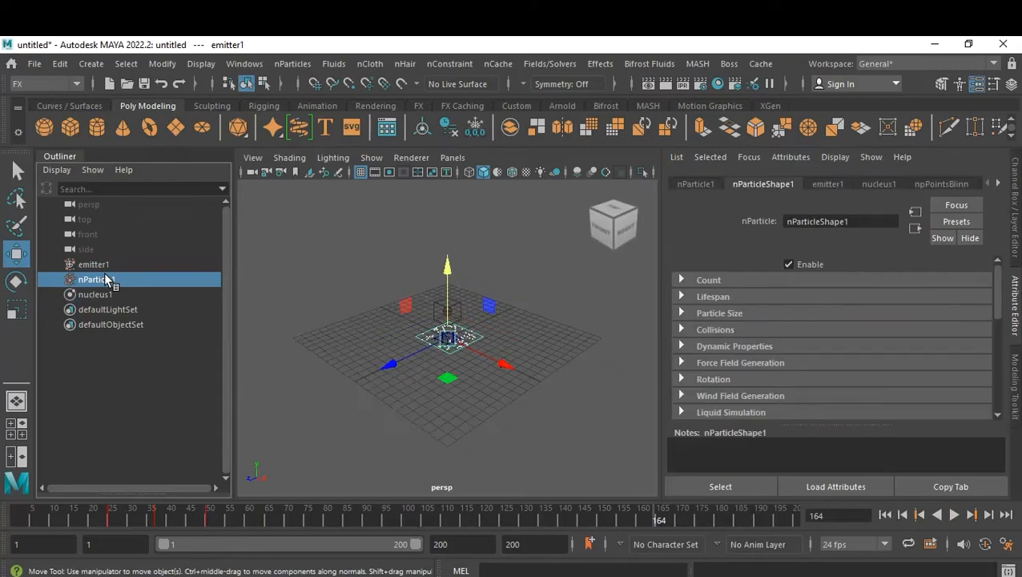
{"action": "left_click", "coordinate": [549, 64]}
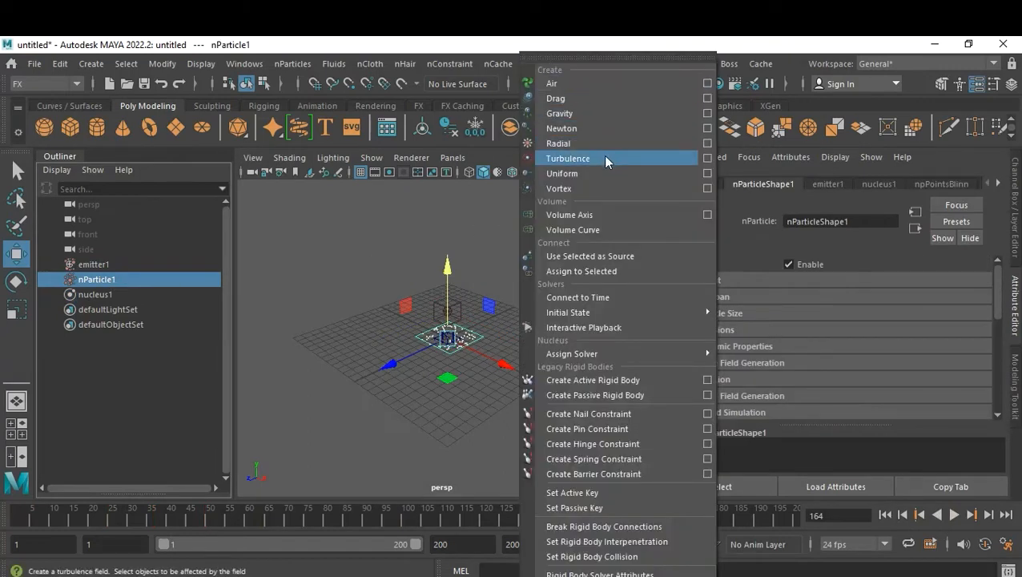
{"action": "left_click", "coordinate": [707, 158]}
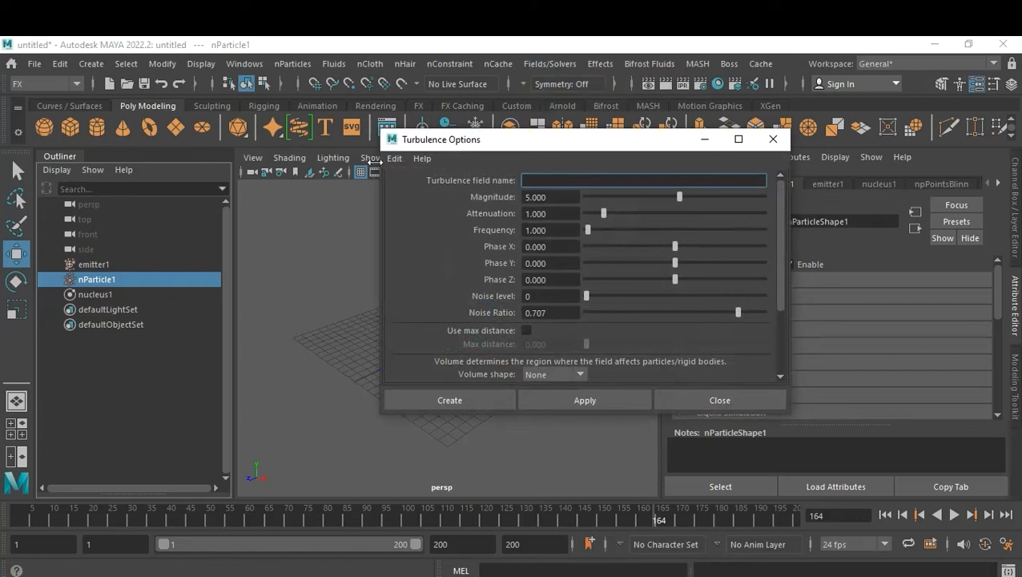
{"action": "left_click", "coordinate": [394, 158]}
{"action": "left_click", "coordinate": [428, 189]}
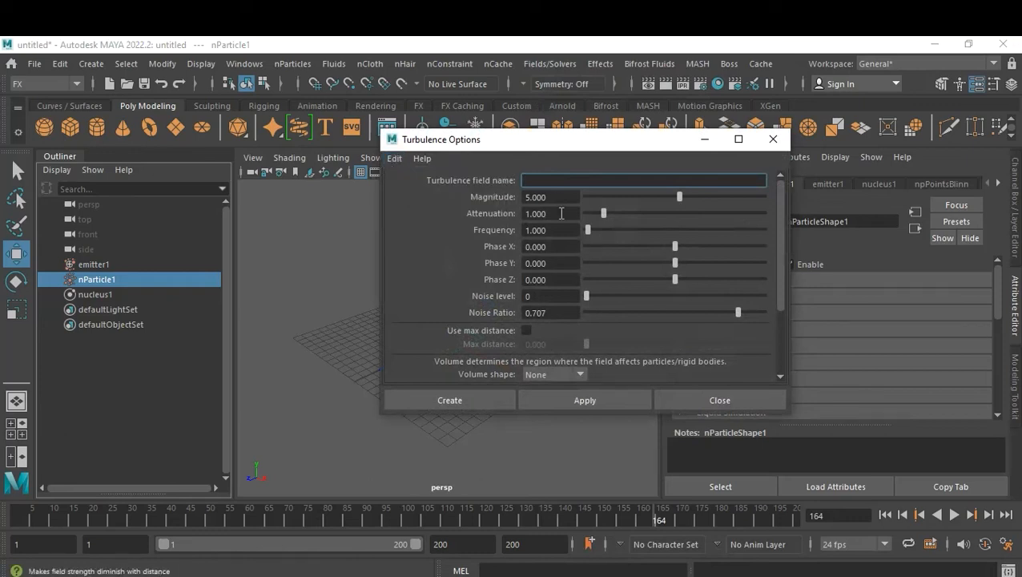
{"action": "left_click", "coordinate": [447, 400]}
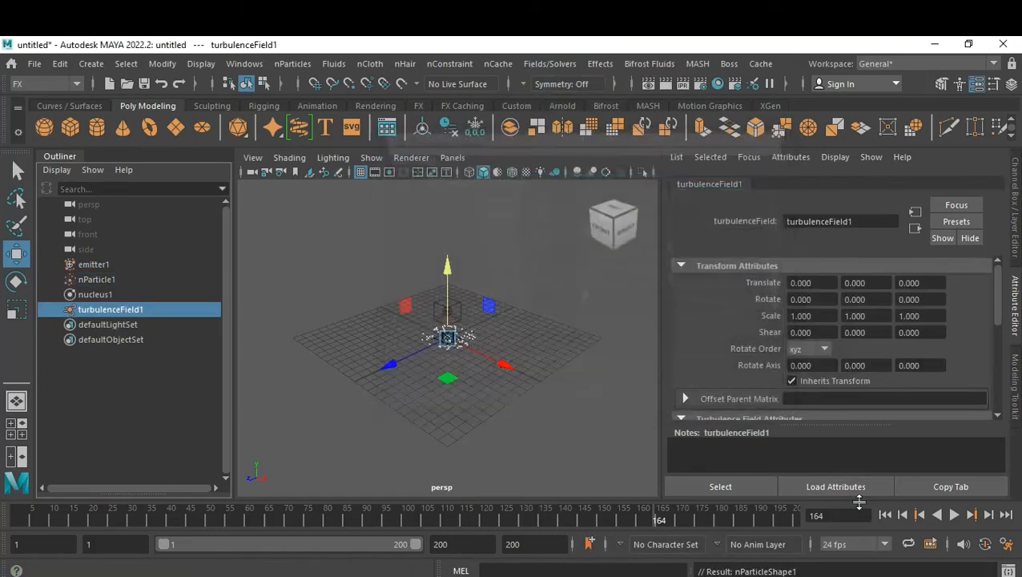
Play the simulation from the start to check the turbulence on the particles.
{"action": "left_click", "coordinate": [885, 516]}
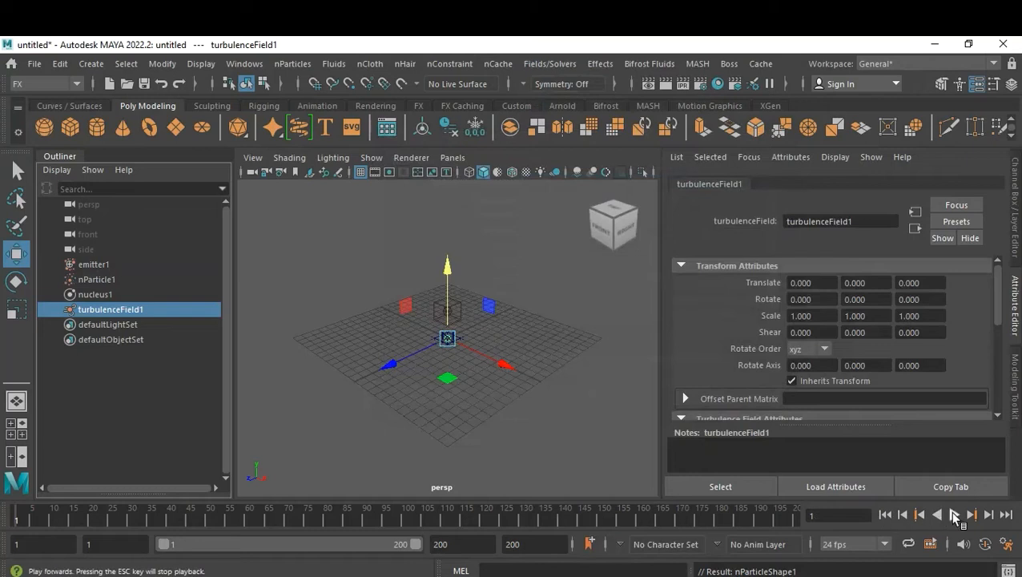
{"action": "left_click", "coordinate": [955, 516]}
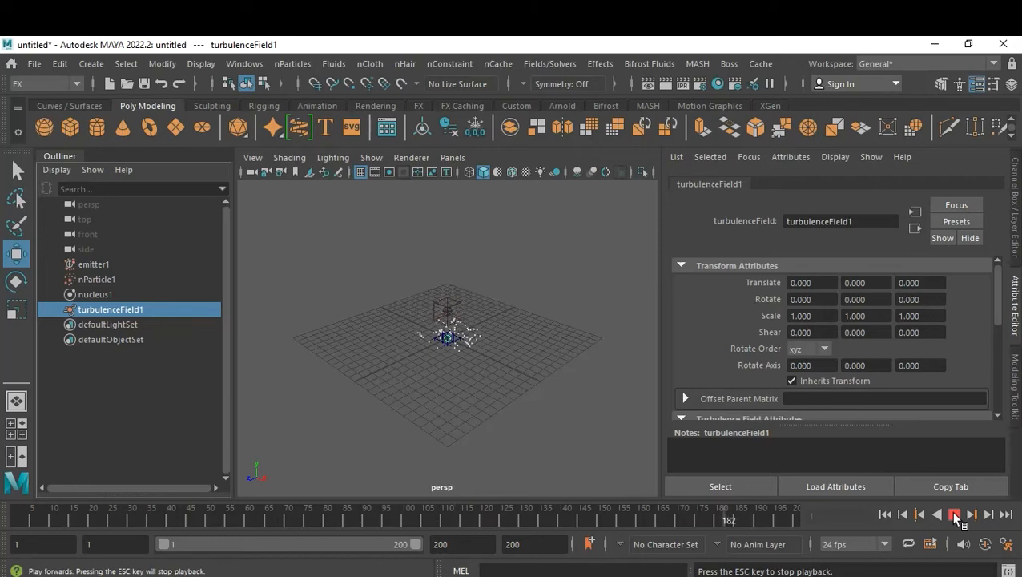
{"action": "left_click", "coordinate": [954, 515]}
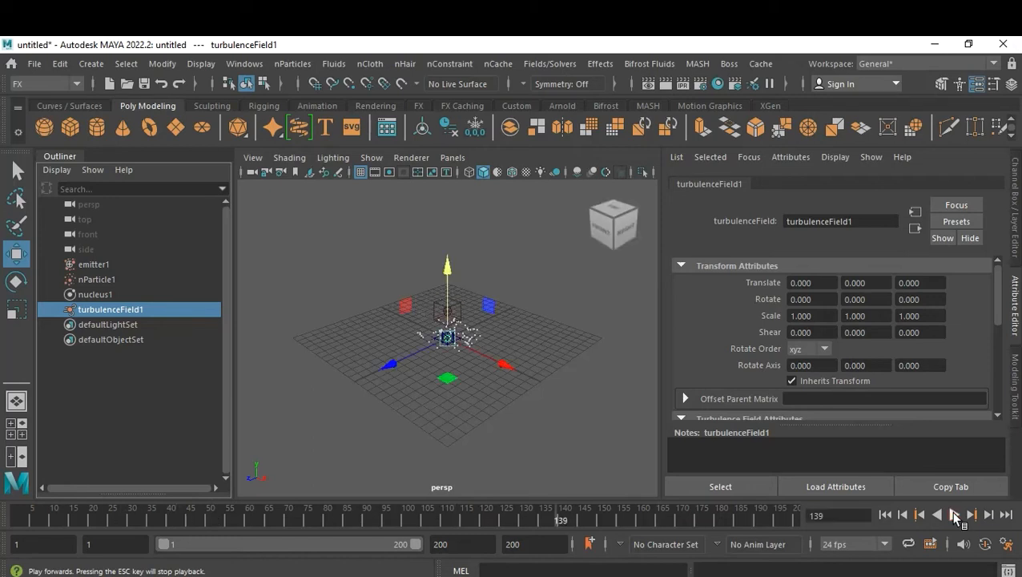
Raise the emitter's Speed Random to about 7.2 and play the simulation from the start.
{"action": "left_click", "coordinate": [96, 264]}
{"action": "scroll", "coordinate": [896, 358], "scroll_direction": "down", "scroll_amount": 8}
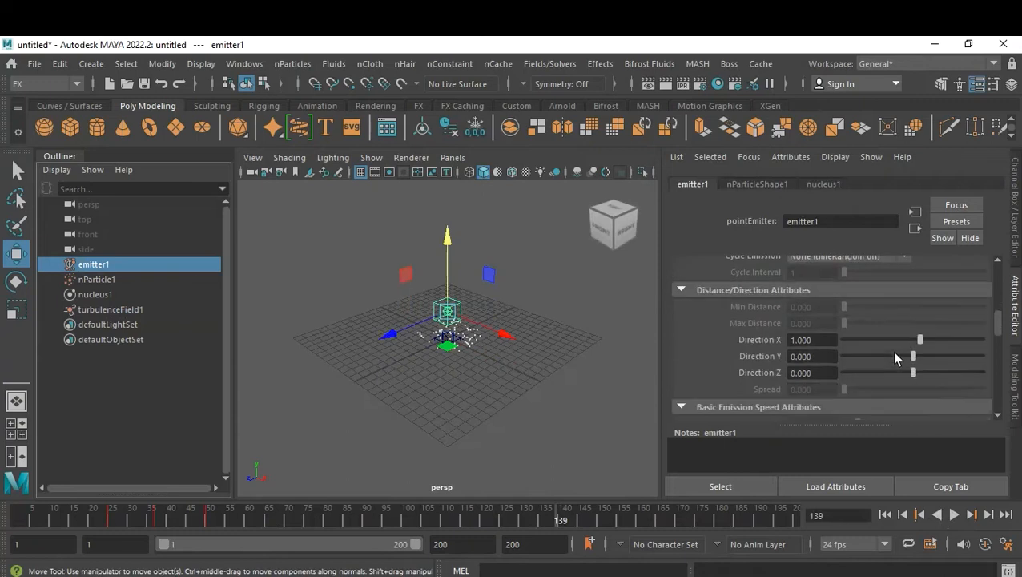
{"action": "left_click_drag", "start_coordinate": [845, 350], "coordinate": [947, 352]}
{"action": "left_click", "coordinate": [884, 515]}
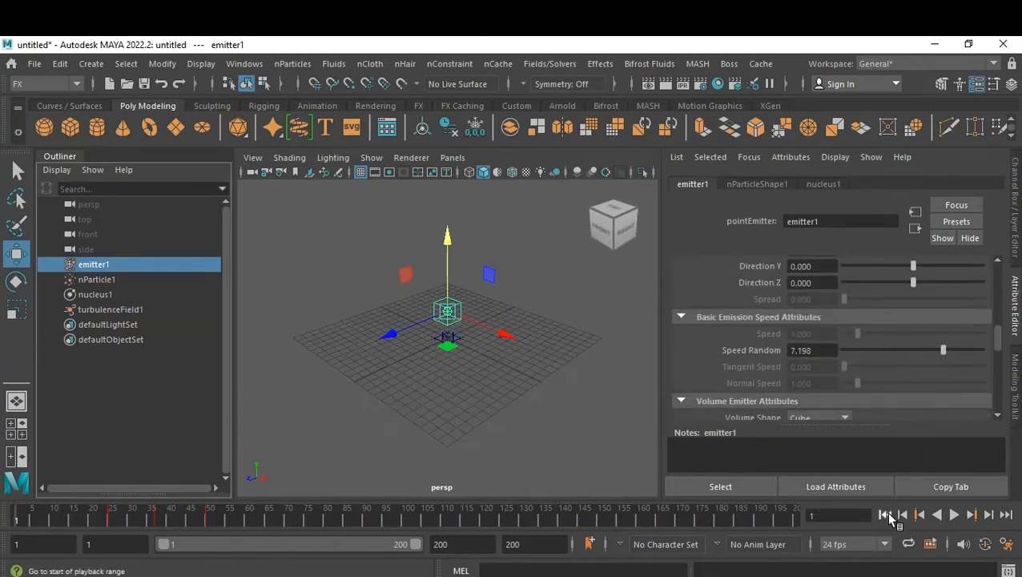
{"action": "left_click", "coordinate": [955, 514]}
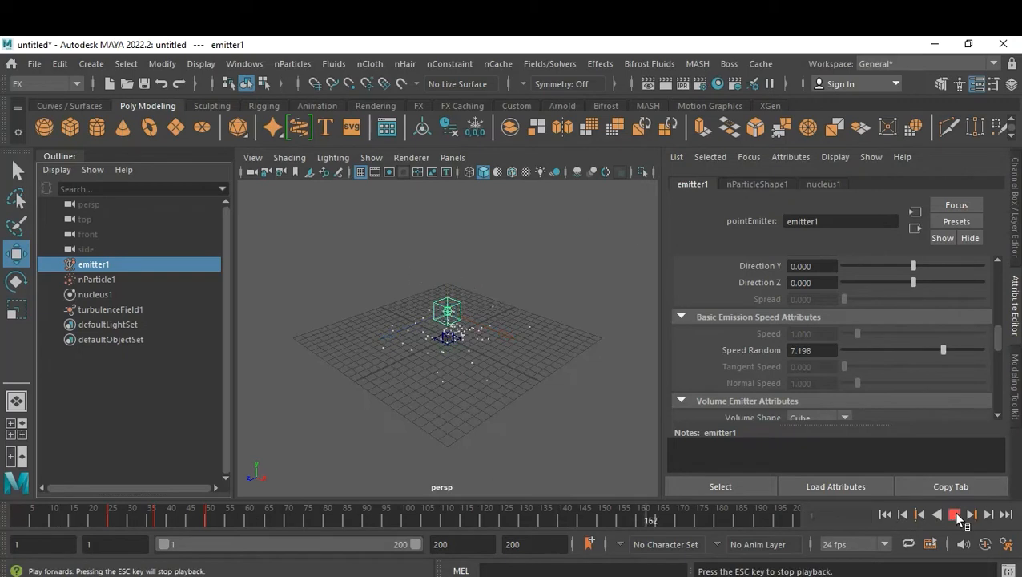
{"action": "left_click", "coordinate": [955, 514]}
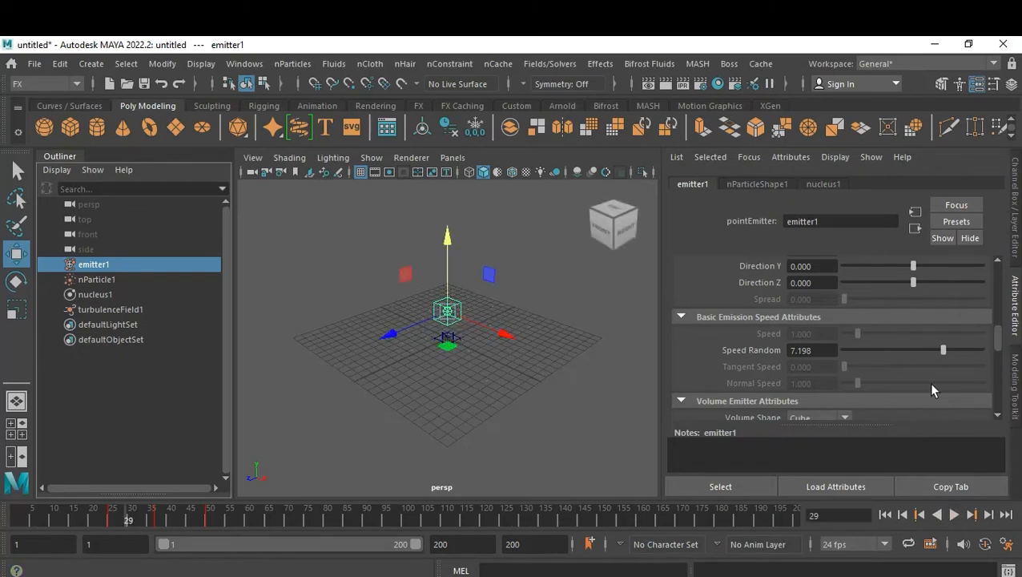
Set the emitter's Speed Random to 10 and replay the simulation from the start.
{"action": "left_click_drag", "start_coordinate": [943, 353], "coordinate": [983, 354]}
{"action": "left_click", "coordinate": [885, 514]}
{"action": "left_click", "coordinate": [955, 514]}
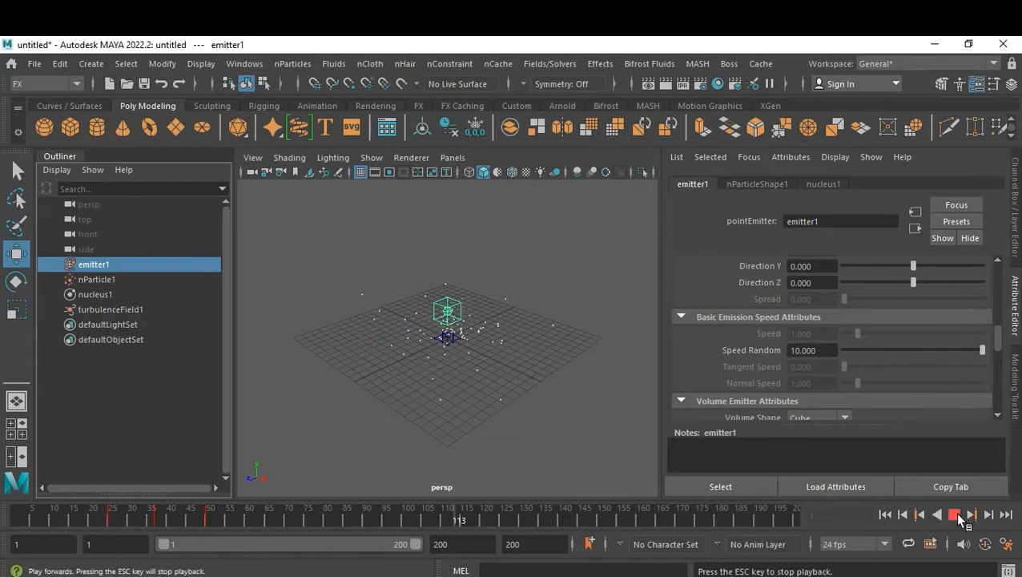
{"action": "left_click", "coordinate": [955, 514]}
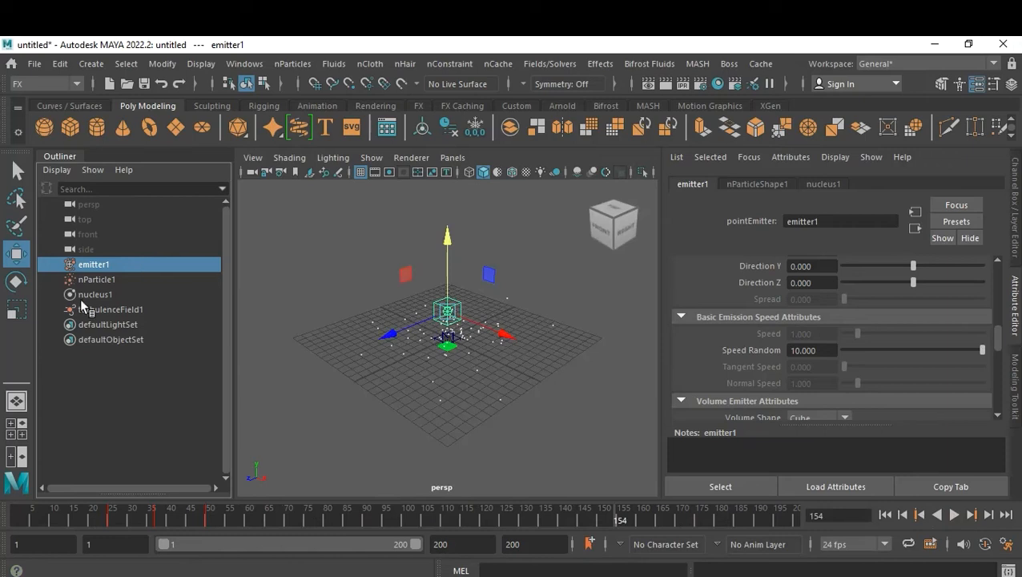
Raise the turbulence field's magnitude to about 58.2 and play the simulation from the start.
{"action": "left_click", "coordinate": [103, 305]}
{"action": "scroll", "coordinate": [976, 367], "scroll_direction": "down", "scroll_amount": 3}
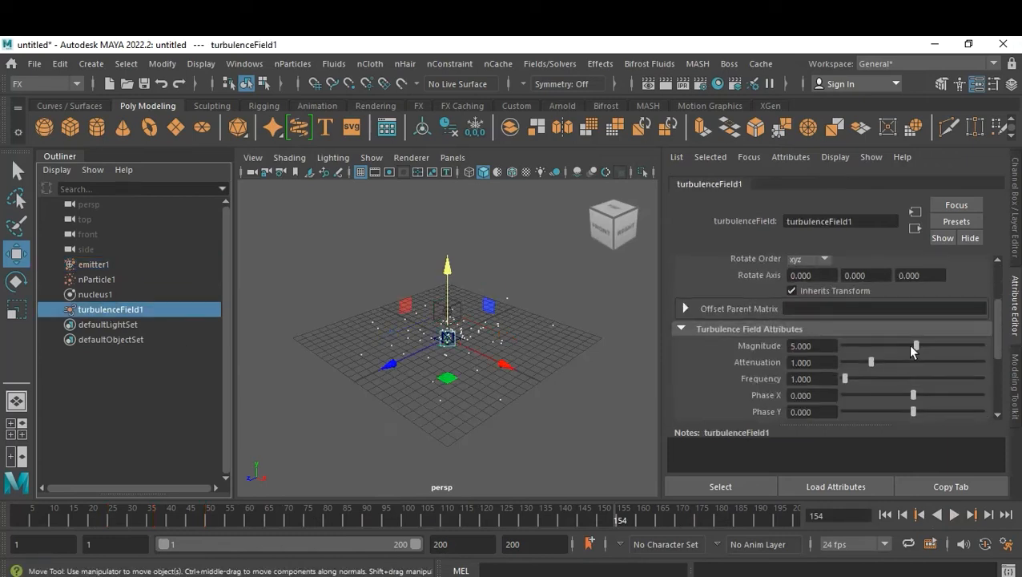
{"action": "left_click_drag", "start_coordinate": [927, 346], "coordinate": [952, 345]}
{"action": "left_click", "coordinate": [886, 514]}
{"action": "left_click", "coordinate": [954, 514]}
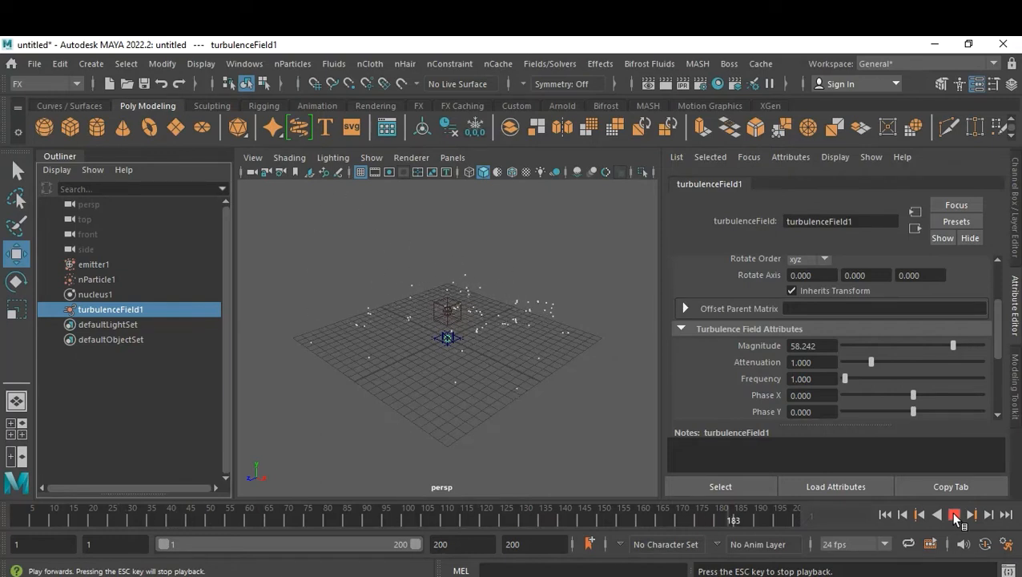
{"action": "left_click", "coordinate": [954, 515]}
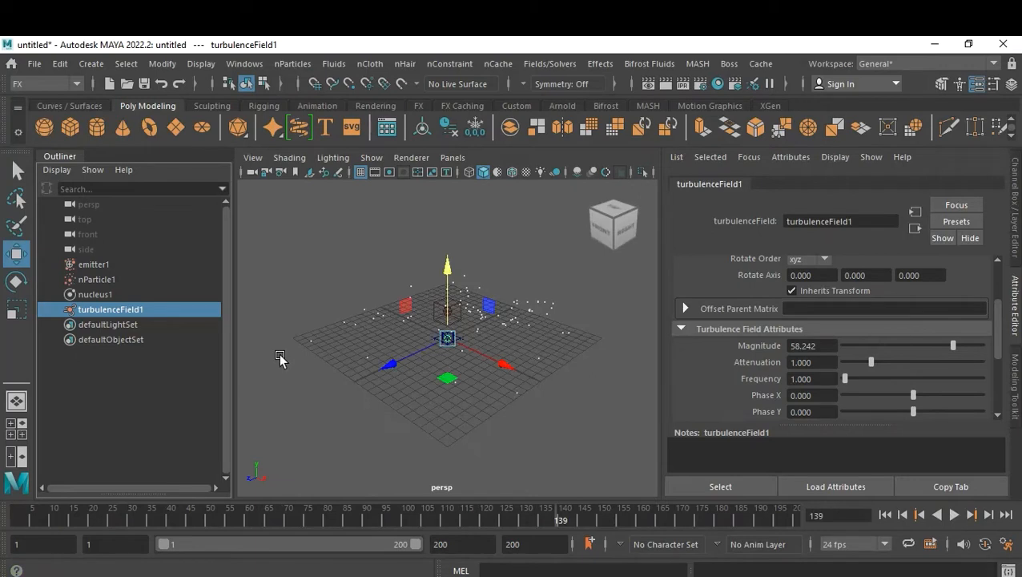
Create an air field affecting the nParticle object and play the simulation from the start.
{"action": "left_click", "coordinate": [310, 346]}
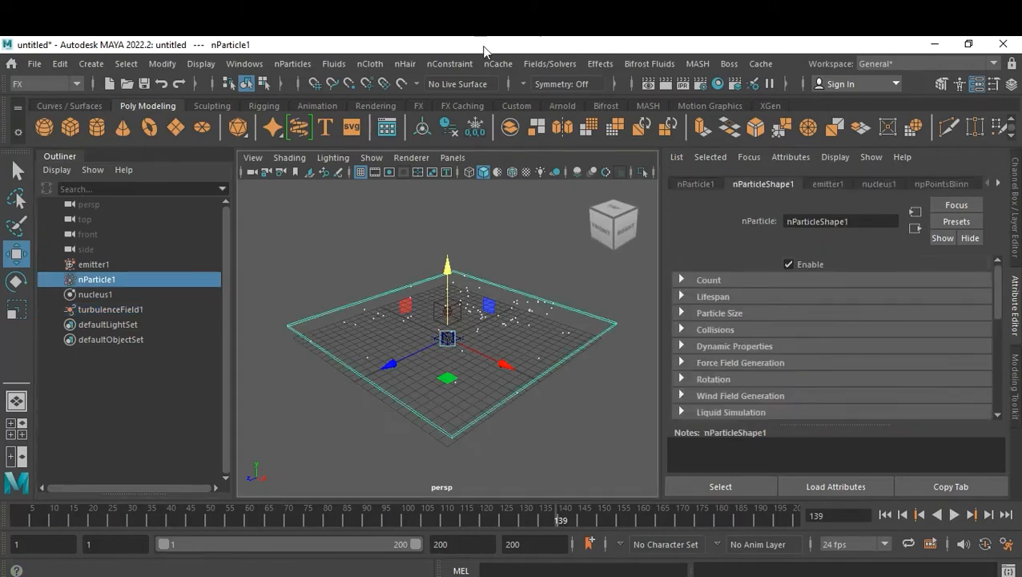
{"action": "left_click", "coordinate": [564, 65]}
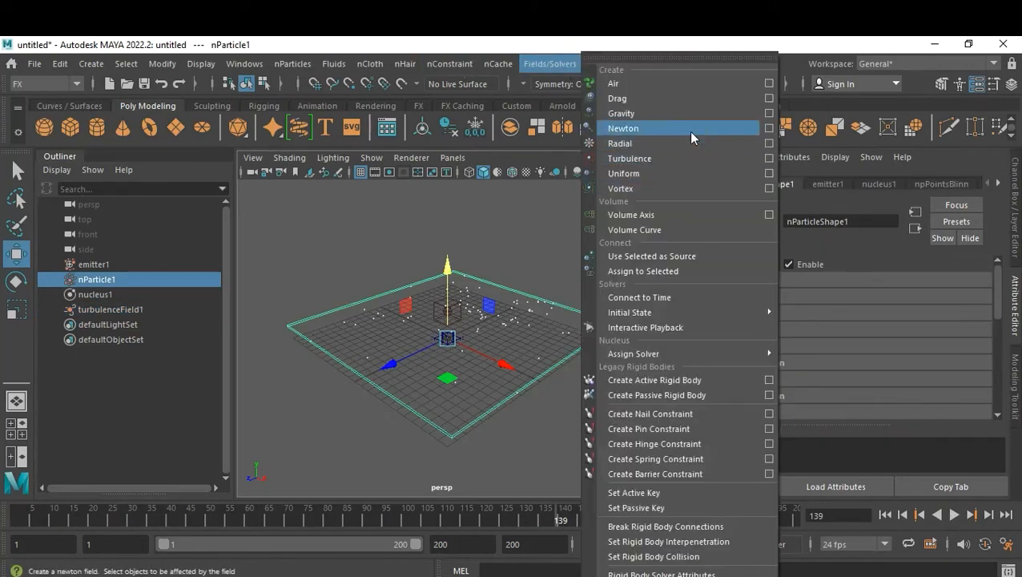
{"action": "left_click", "coordinate": [658, 94]}
{"action": "left_click", "coordinate": [885, 515]}
{"action": "left_click", "coordinate": [954, 515]}
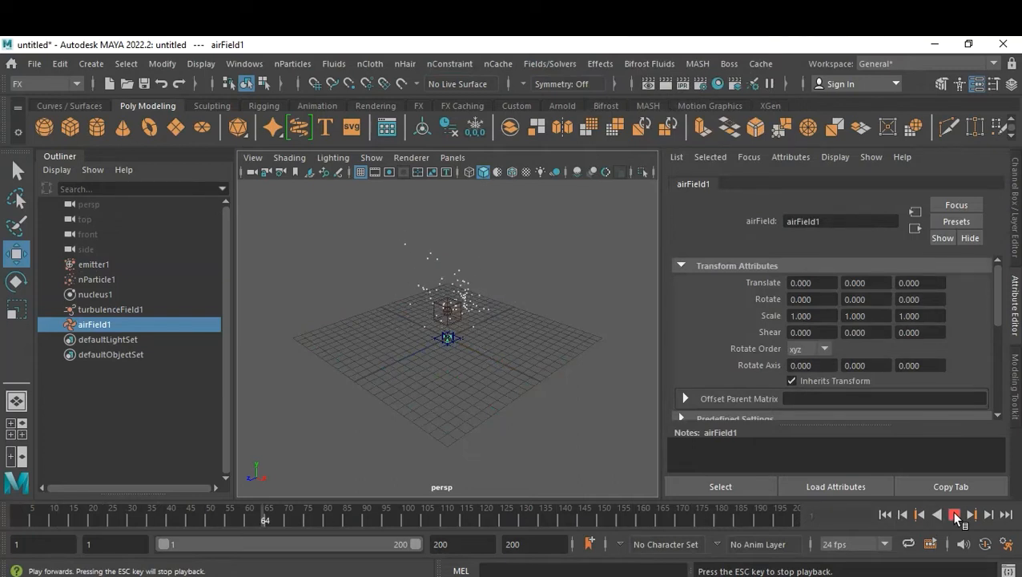
{"action": "left_click", "coordinate": [955, 516]}
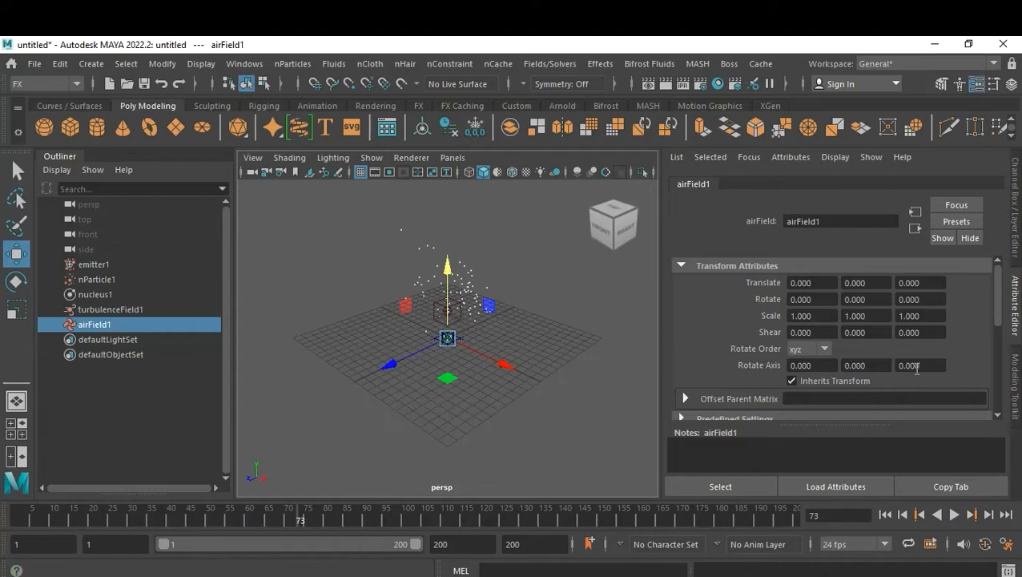
Set the air field's magnitude to 1.
{"action": "scroll", "coordinate": [918, 367], "scroll_direction": "down", "scroll_amount": 3}
{"action": "left_click", "coordinate": [824, 317]}
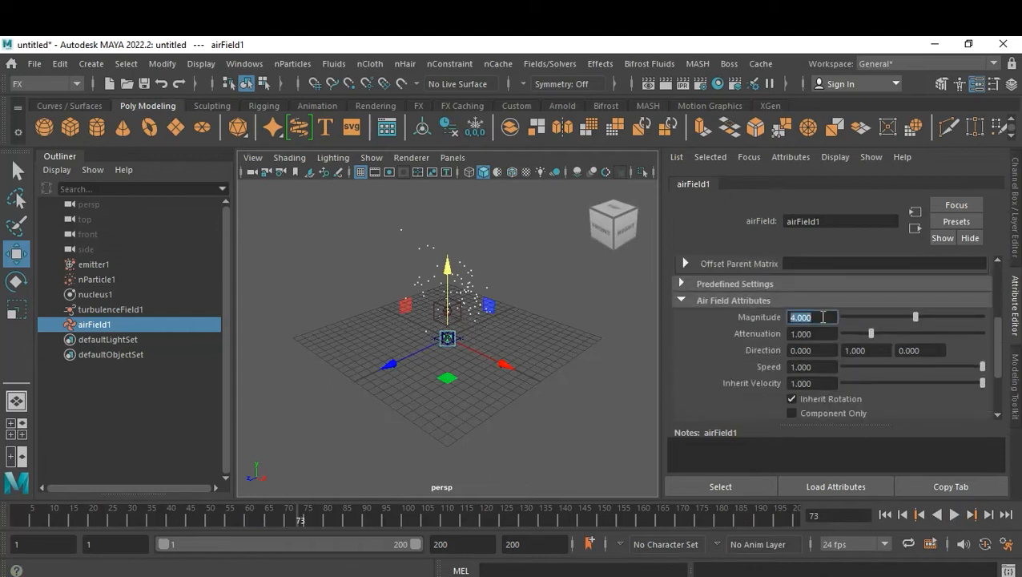
{"action": "type", "text": "1"}
{"action": "key", "text": "Return"}
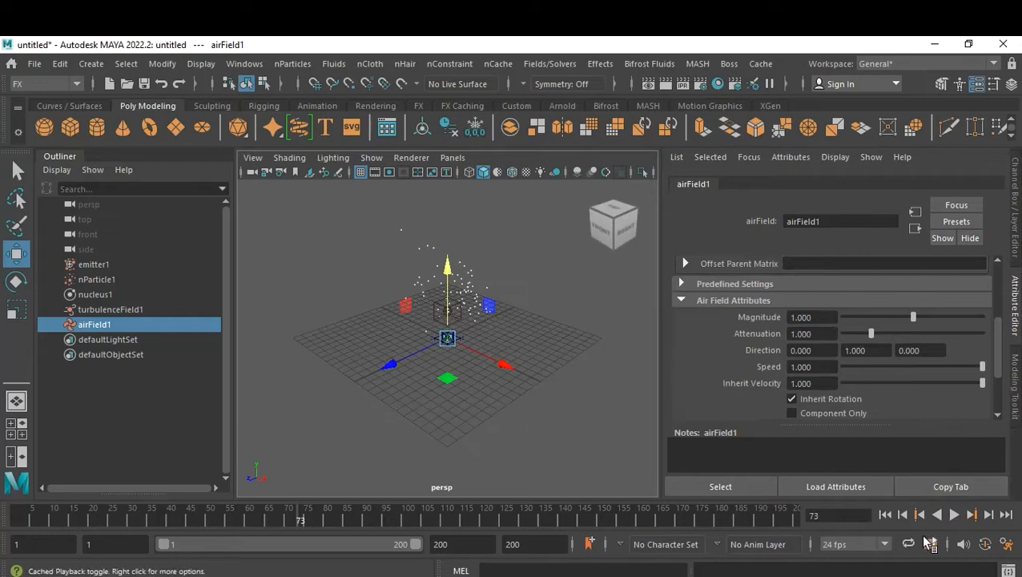
Replay the particle simulation from the first frame, stop it around frame 124 and clear the selection.
{"action": "left_click", "coordinate": [884, 515]}
{"action": "left_click", "coordinate": [954, 515]}
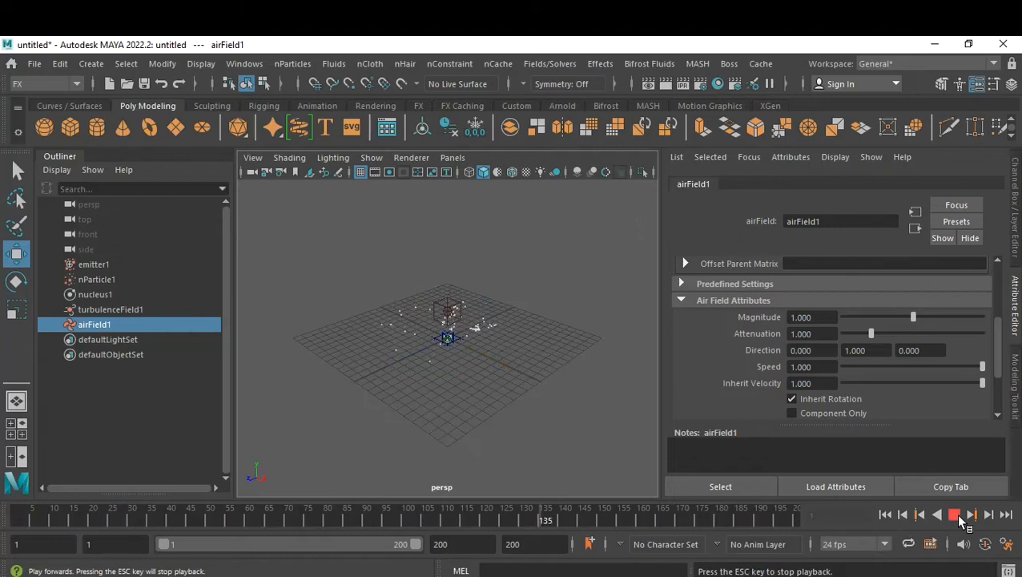
{"action": "left_click", "coordinate": [955, 514]}
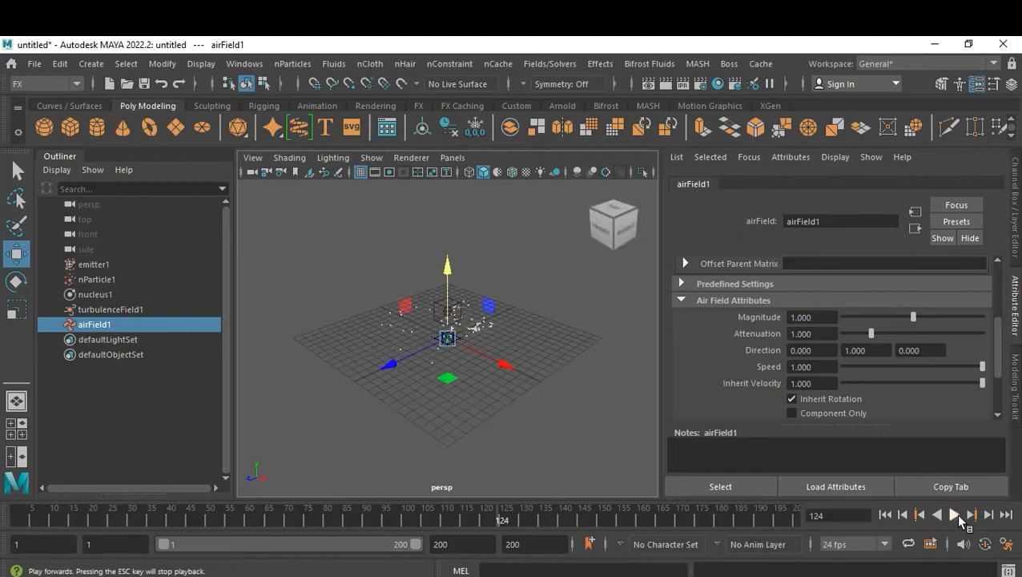
{"action": "left_click", "coordinate": [453, 442]}
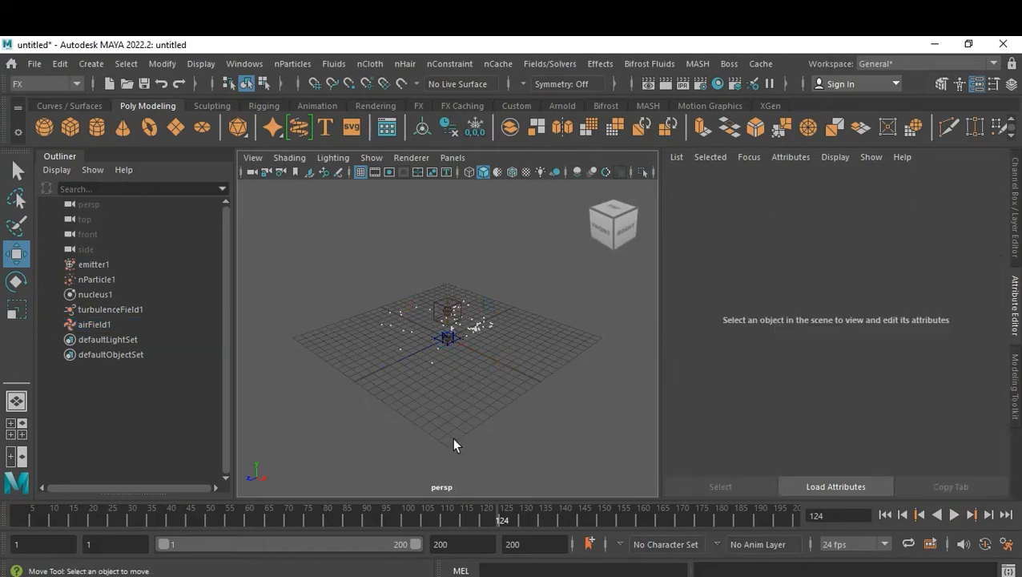
Save the scene as 25-10-21_A in the project's folder 25 as a Maya Binary file.
{"action": "key", "text": "ctrl+shift+s"}
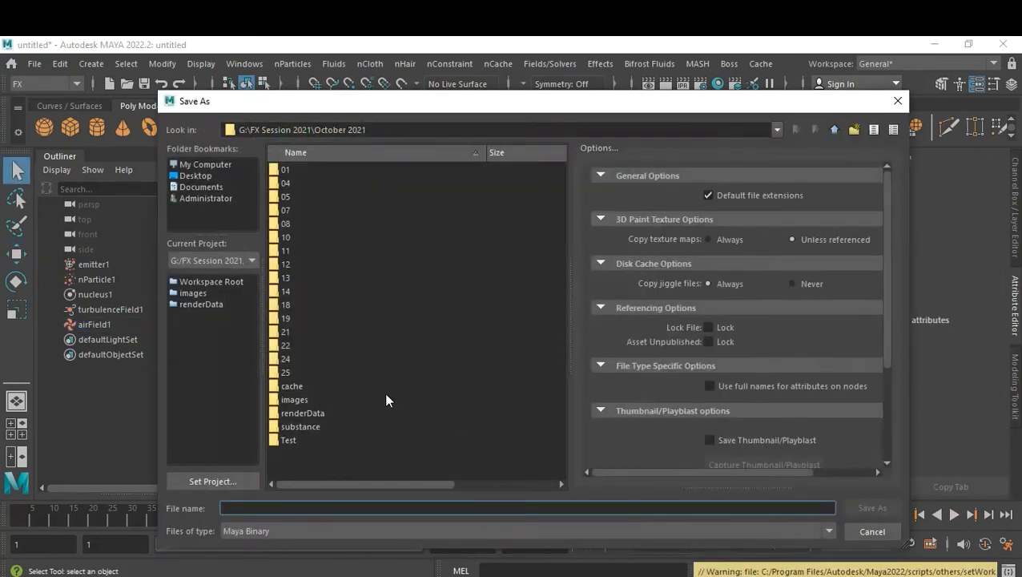
{"action": "double_click", "coordinate": [287, 374]}
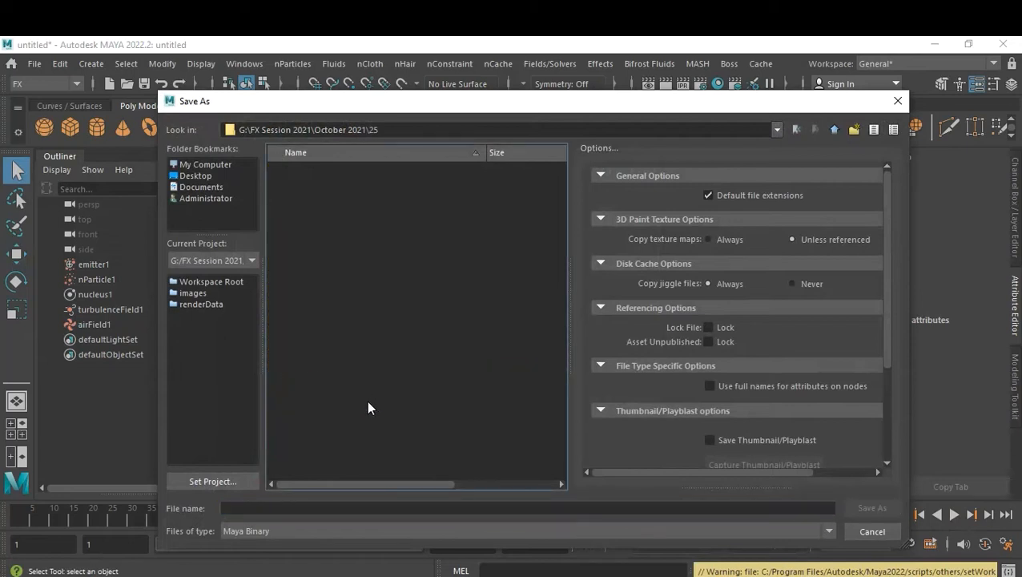
{"action": "left_click", "coordinate": [311, 509]}
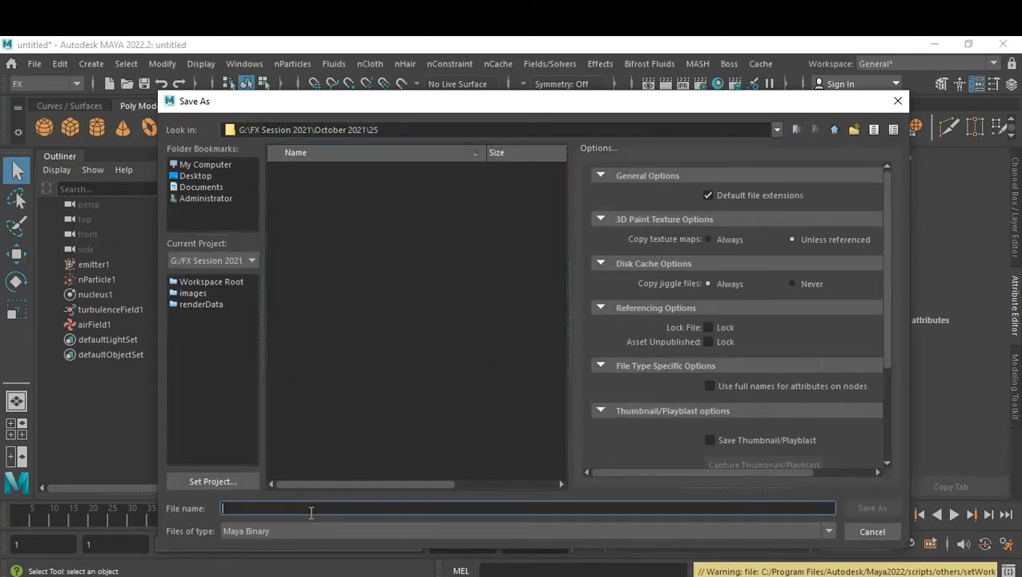
{"action": "type", "text": "25-10-21_A"}
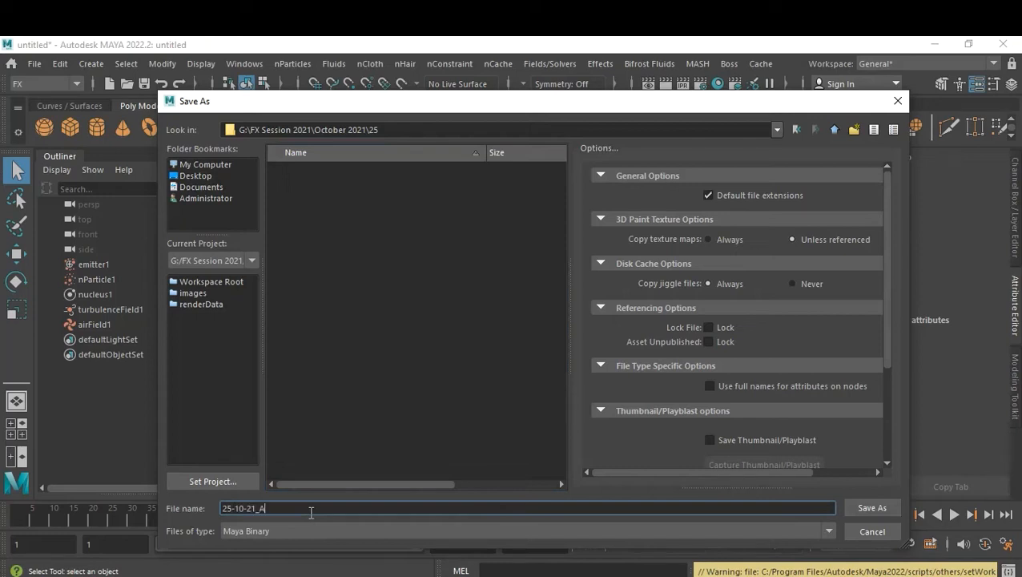
{"action": "key", "text": "Return"}
{"action": "key", "text": "w"}
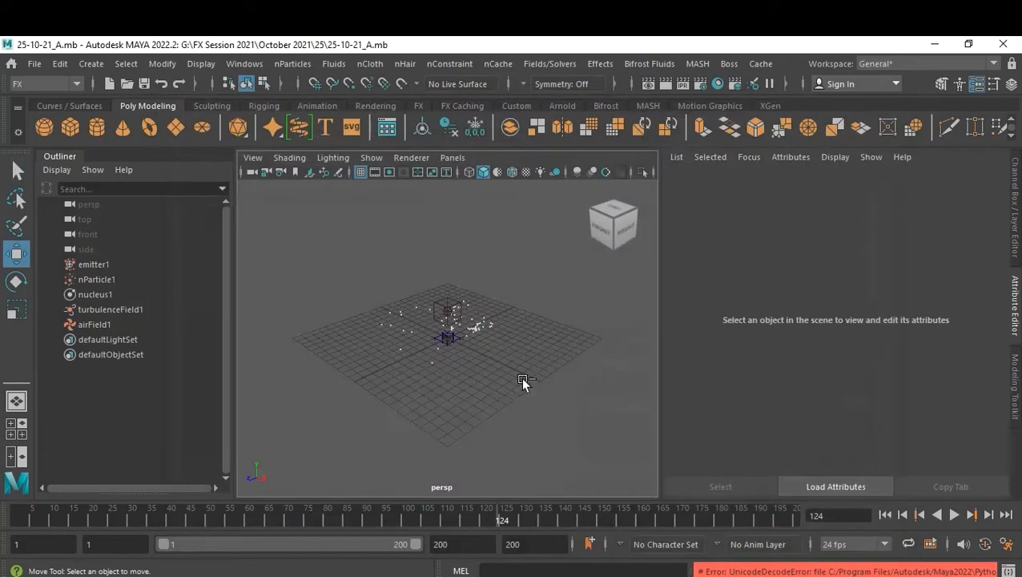
Save another version of the scene as 25-10-21_B in the same folder.
{"action": "key", "text": "q"}
{"action": "key", "text": "ctrl+shift+s"}
{"action": "left_click_drag", "start_coordinate": [258, 509], "coordinate": [294, 510]}
{"action": "type", "text": "B"}
{"action": "key", "text": "Return"}
{"action": "key", "text": "w"}
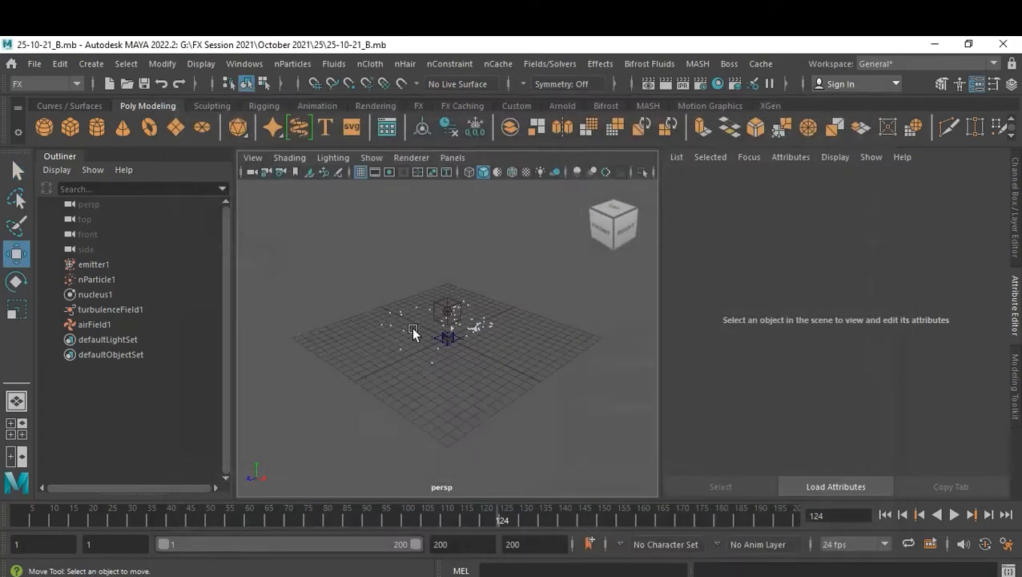
Create an nObject cache for the nParticle object over the time slider range, stored in G:/FX Session 2021/October 2021/25.
{"action": "left_click", "coordinate": [412, 333]}
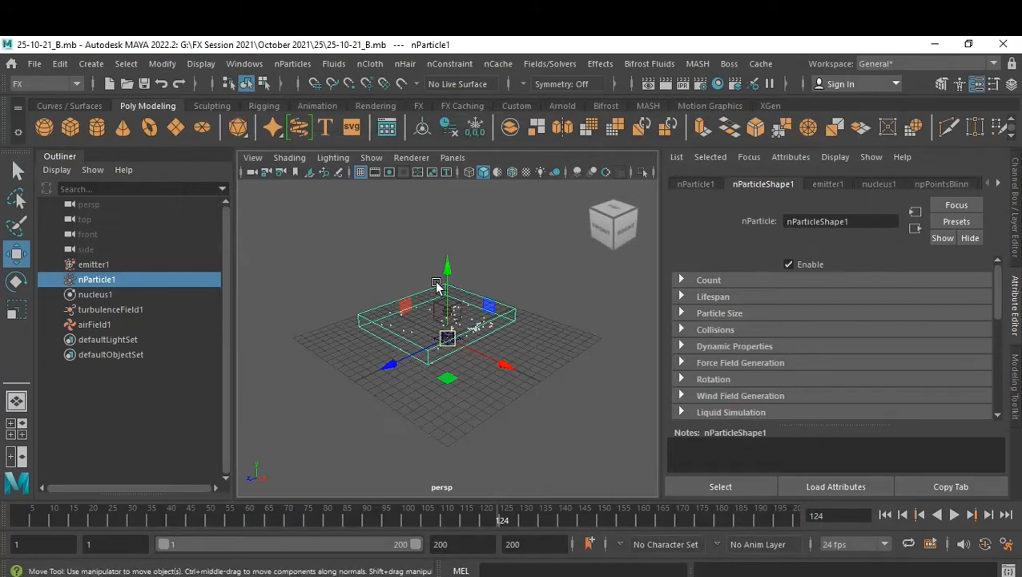
{"action": "left_click", "coordinate": [493, 64]}
{"action": "mouse_move", "coordinate": [559, 122]}
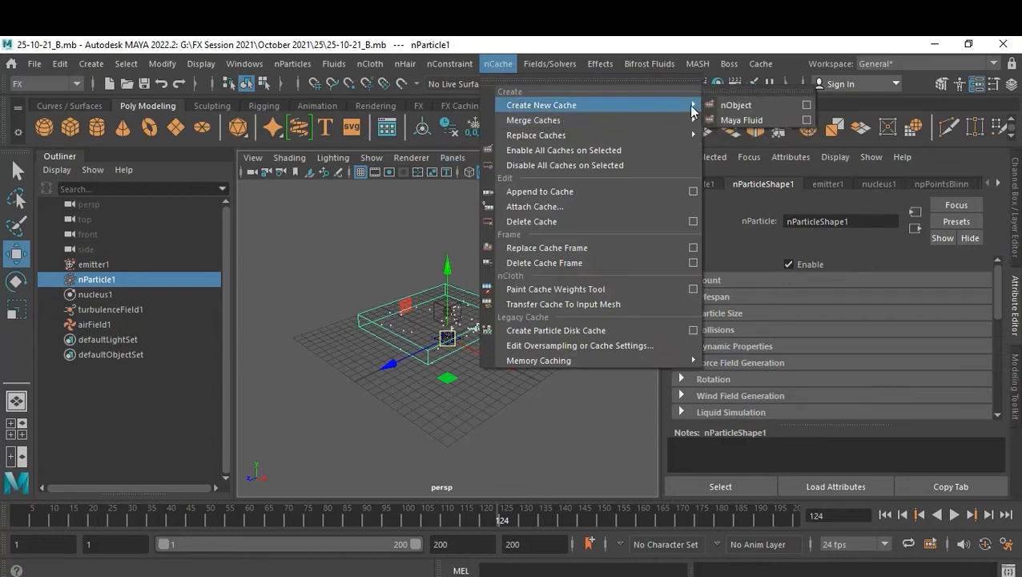
{"action": "left_click", "coordinate": [807, 107]}
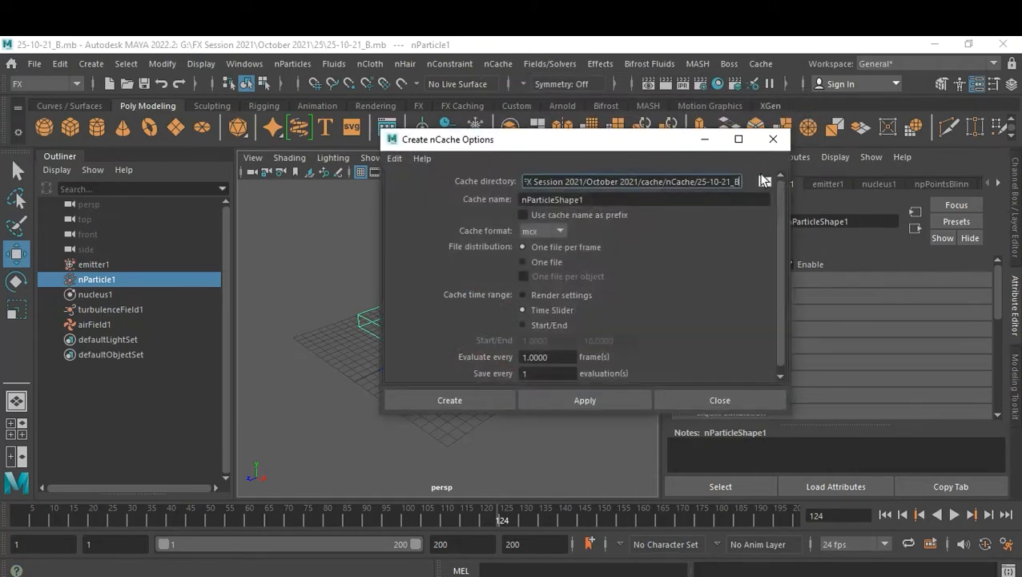
{"action": "left_click", "coordinate": [764, 183]}
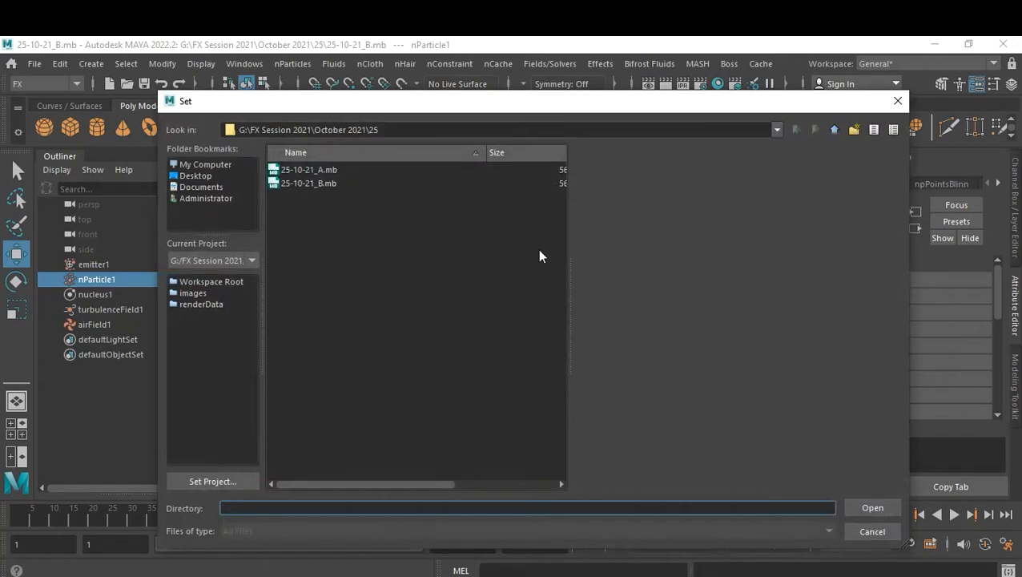
{"action": "left_click", "coordinate": [873, 509]}
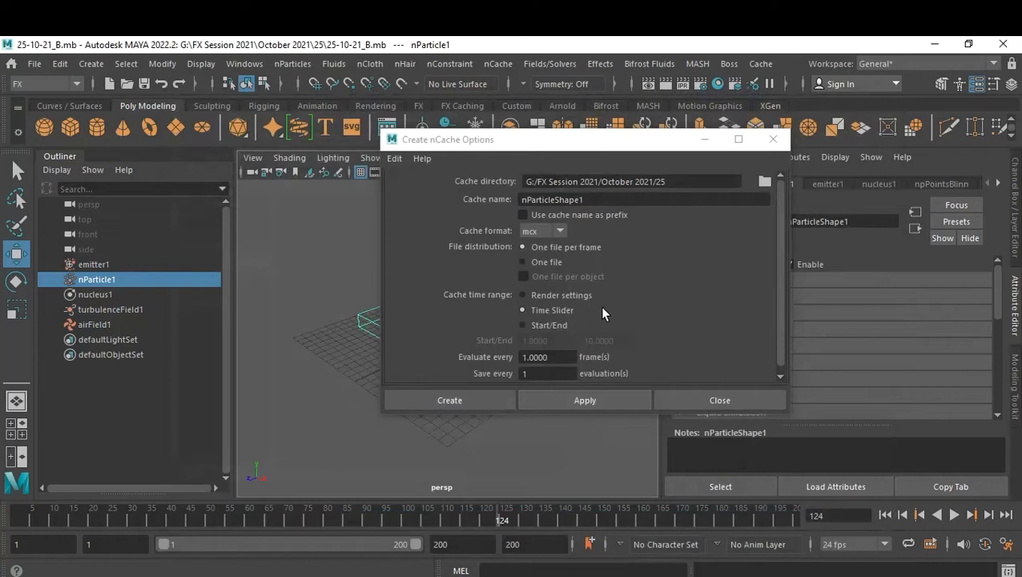
{"action": "left_click", "coordinate": [455, 396]}
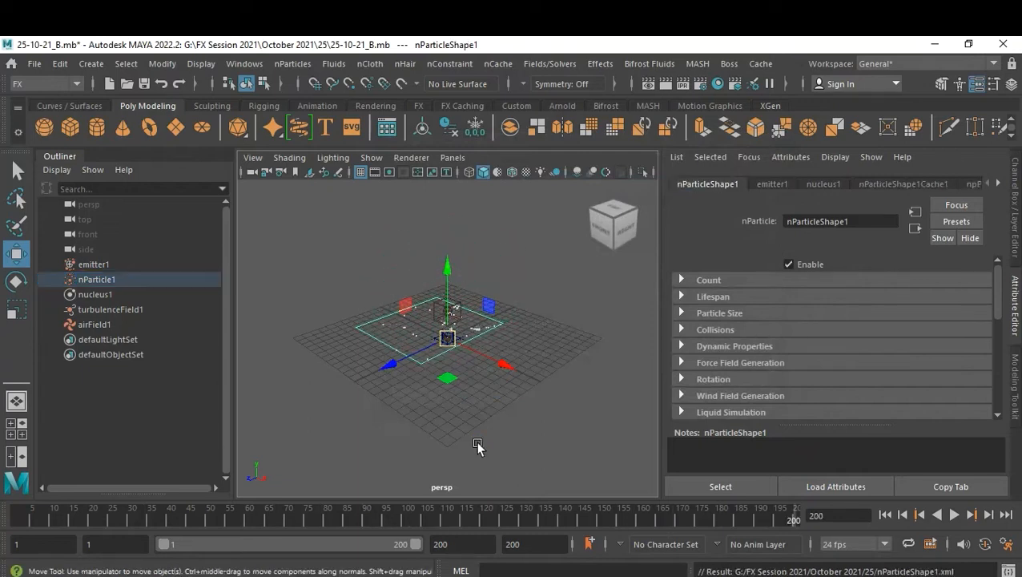
Review the cached particle motion along the timeline, stopping at frame 76, and deselect the particles.
{"action": "left_click_drag", "start_coordinate": [771, 520], "coordinate": [669, 519]}
{"action": "left_click_drag", "start_coordinate": [522, 519], "coordinate": [114, 554]}
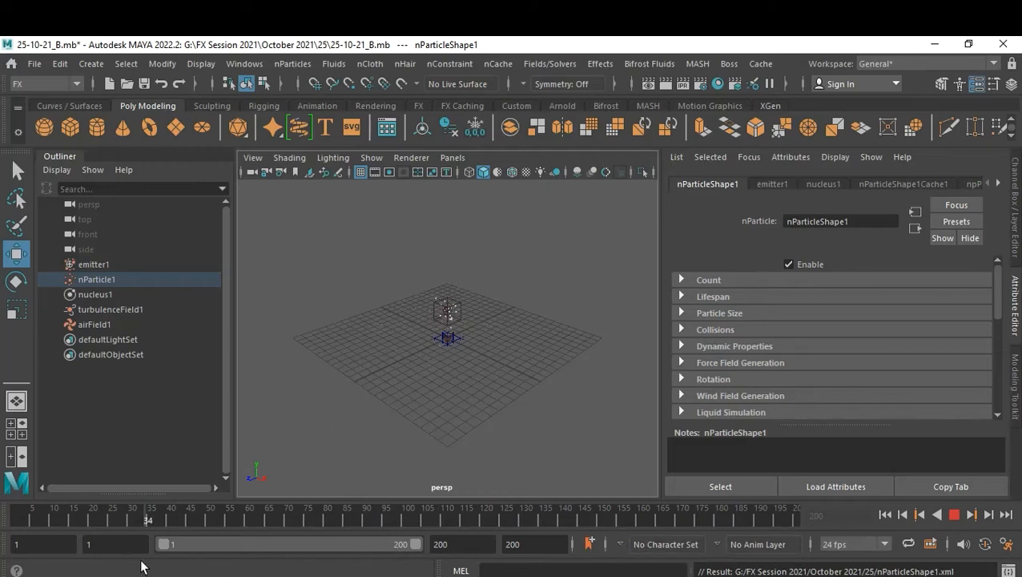
{"action": "mouse_move", "coordinate": [184, 574]}
{"action": "left_mouse_down"}
{"action": "mouse_move", "coordinate": [714, 558]}
{"action": "mouse_move", "coordinate": [80, 570]}
{"action": "mouse_move", "coordinate": [884, 566]}
{"action": "mouse_move", "coordinate": [16, 566]}
{"action": "mouse_move", "coordinate": [312, 559]}
{"action": "left_mouse_up"}
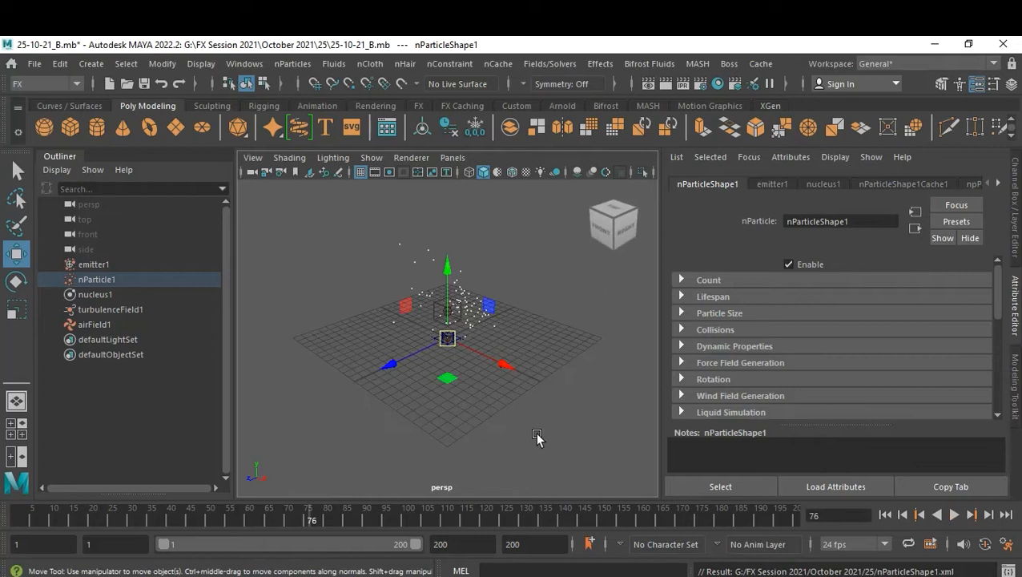
{"action": "left_click", "coordinate": [536, 431]}
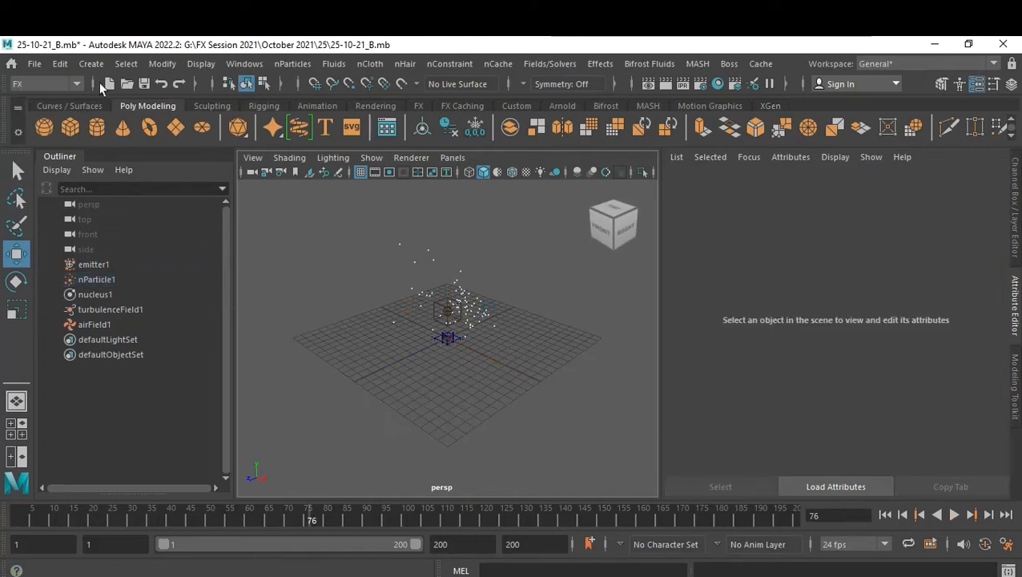
Create a 3D fluid container without an emitter, with resolution 10 and size 10 on all axes.
{"action": "left_click", "coordinate": [334, 63]}
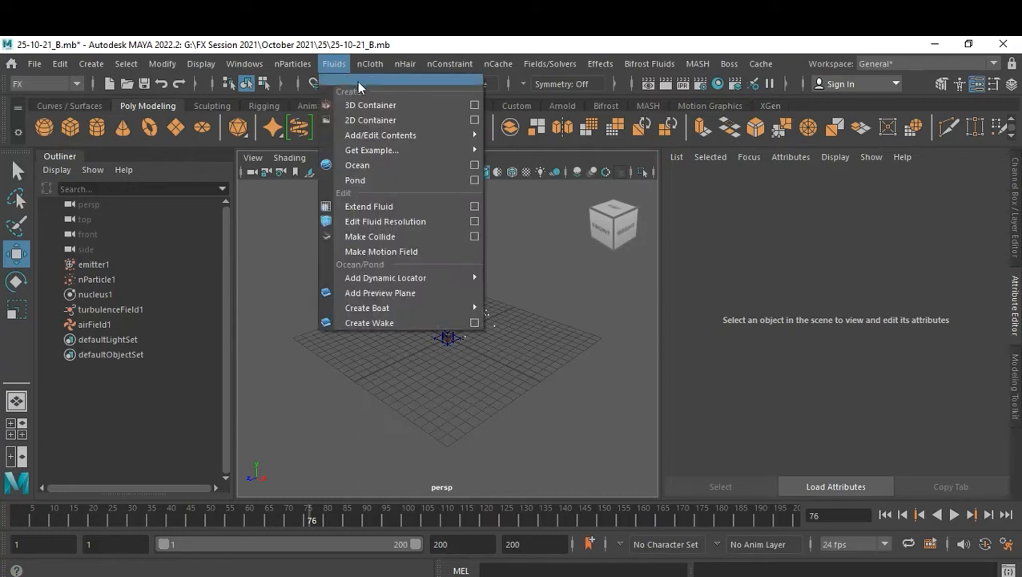
{"action": "left_click", "coordinate": [474, 105]}
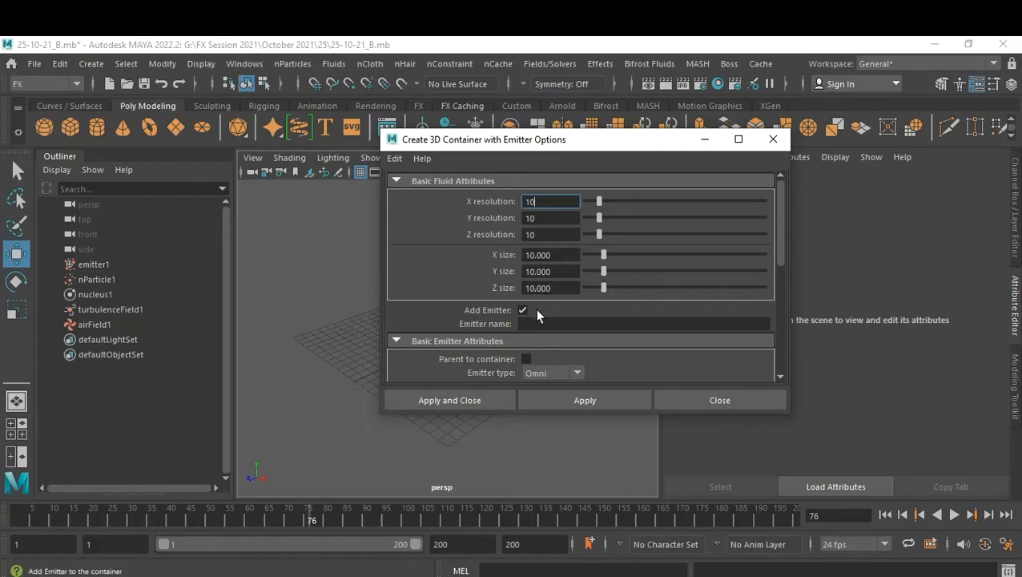
{"action": "scroll", "coordinate": [552, 311], "scroll_direction": "down", "scroll_amount": 2}
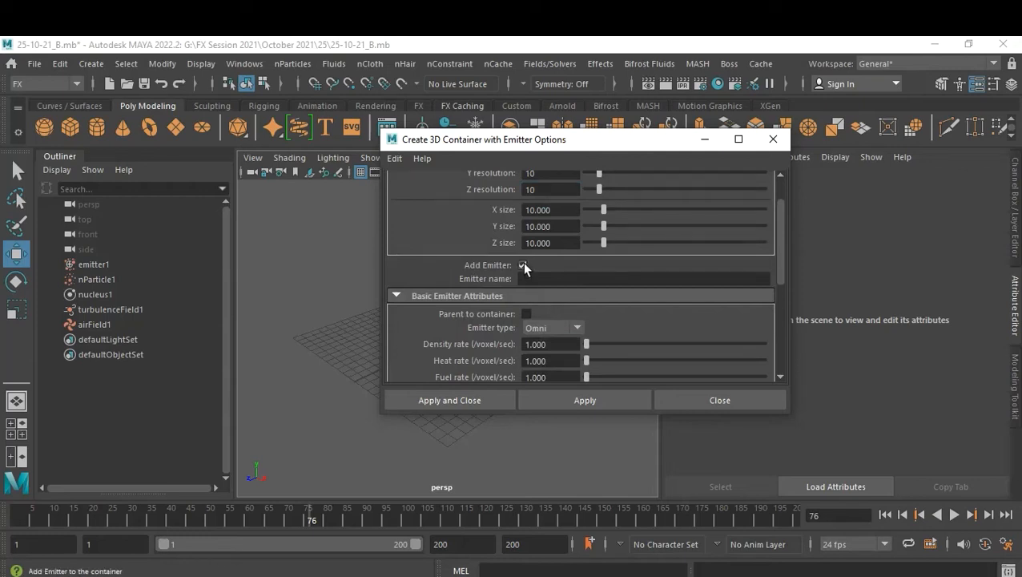
{"action": "left_click", "coordinate": [522, 265]}
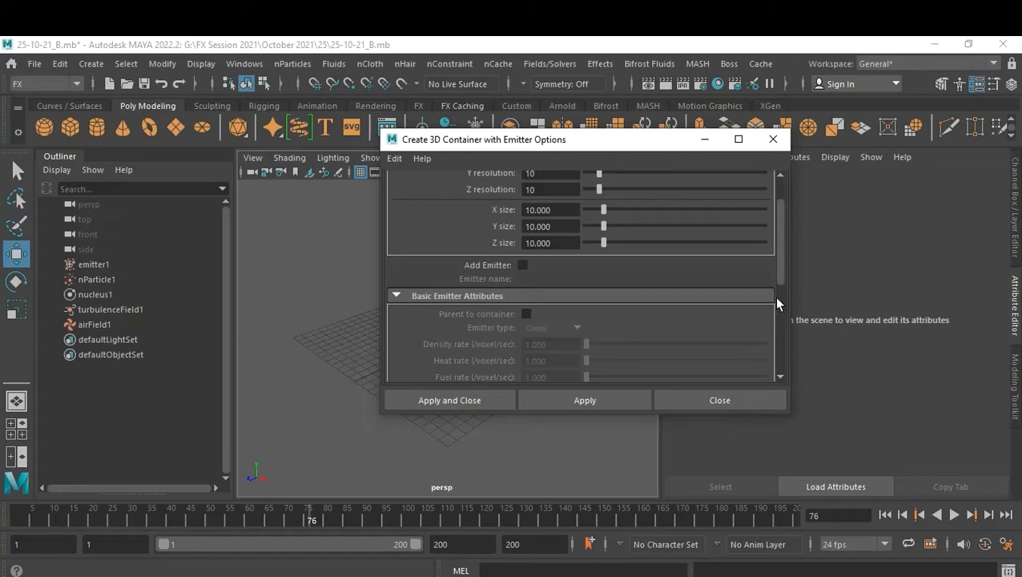
{"action": "mouse_move", "coordinate": [775, 265]}
{"action": "left_mouse_down"}
{"action": "mouse_move", "coordinate": [771, 355]}
{"action": "mouse_move", "coordinate": [781, 256]}
{"action": "left_mouse_up"}
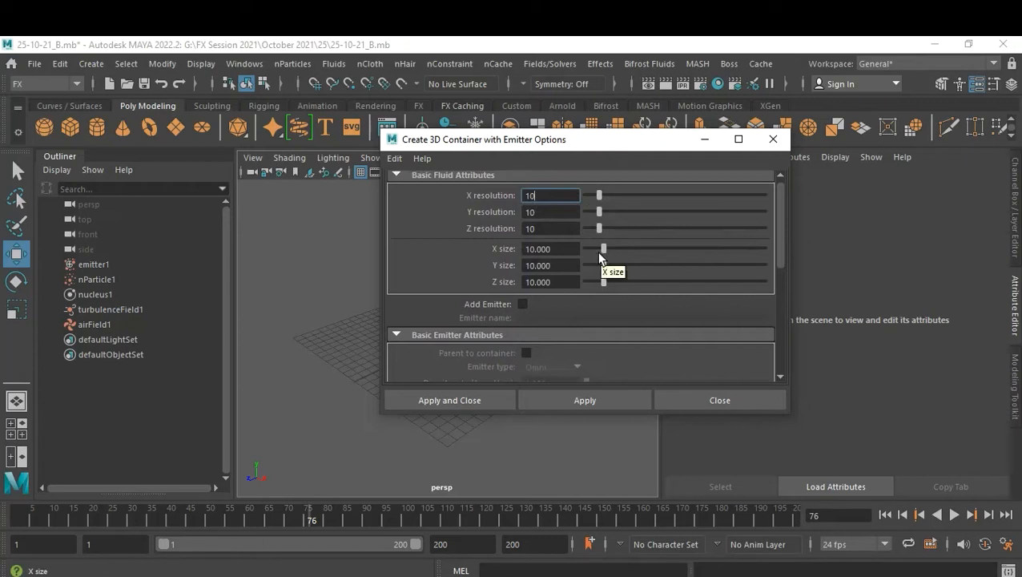
{"action": "left_click", "coordinate": [450, 402]}
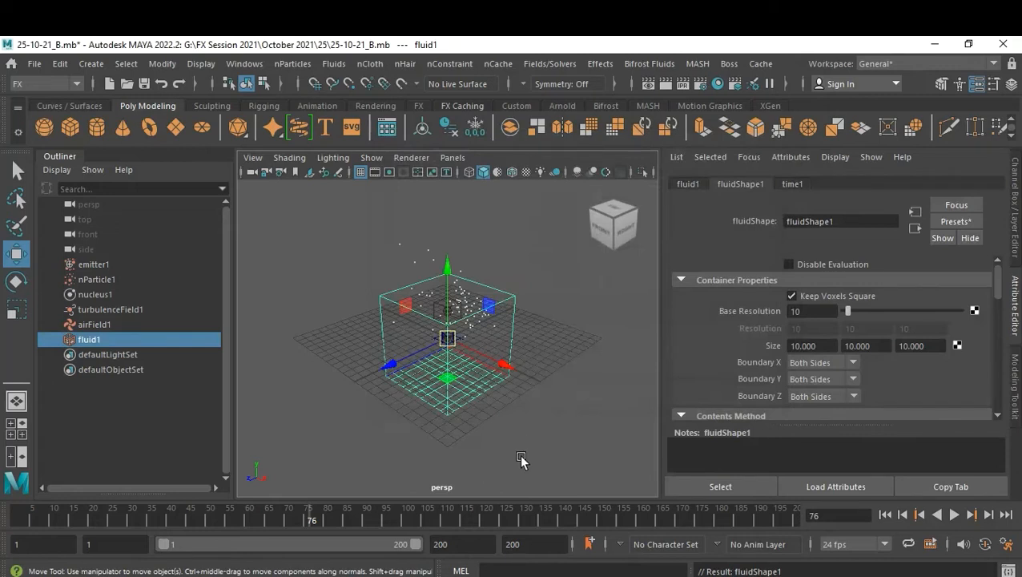
Set the fluid container's Base Resolution to 40.
{"action": "left_click", "coordinate": [832, 309]}
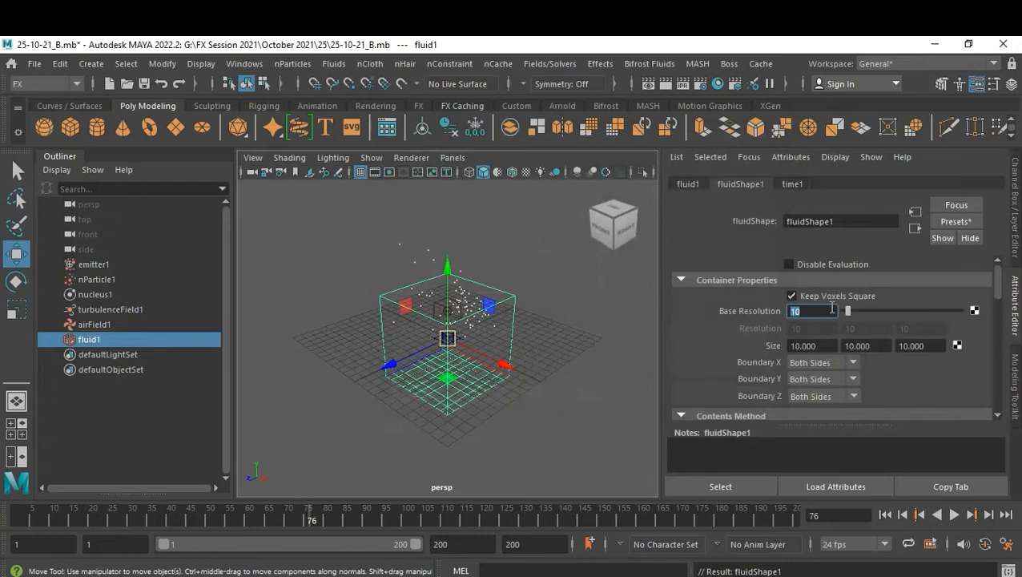
{"action": "type", "text": "40"}
{"action": "key", "text": "Return"}
Make the nParticle object emit fluid into the 3D container with Emit from Object, and clear the selection.
{"action": "left_click", "coordinate": [95, 280]}
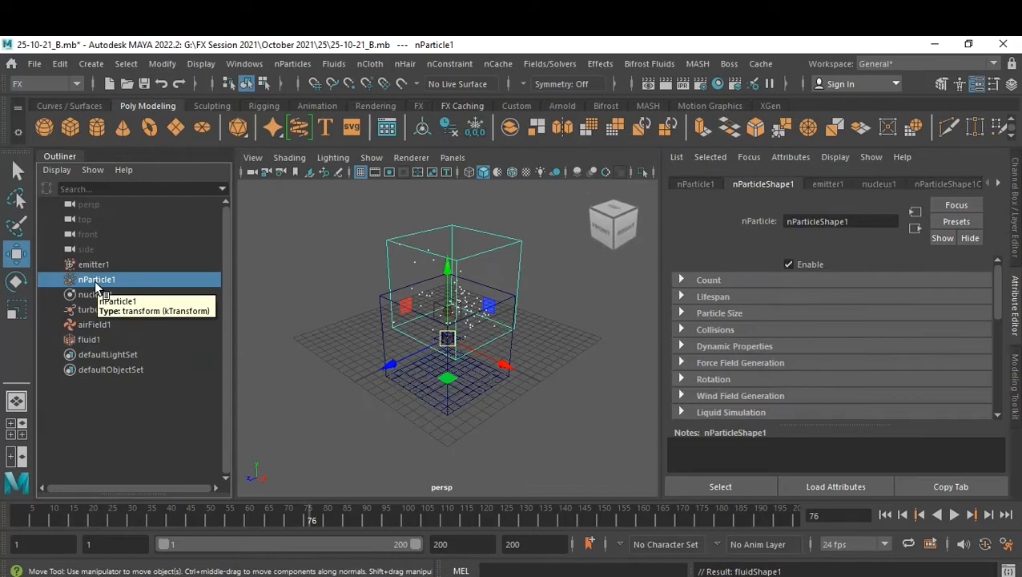
{"action": "left_click", "coordinate": [101, 341], "text": "ctrl"}
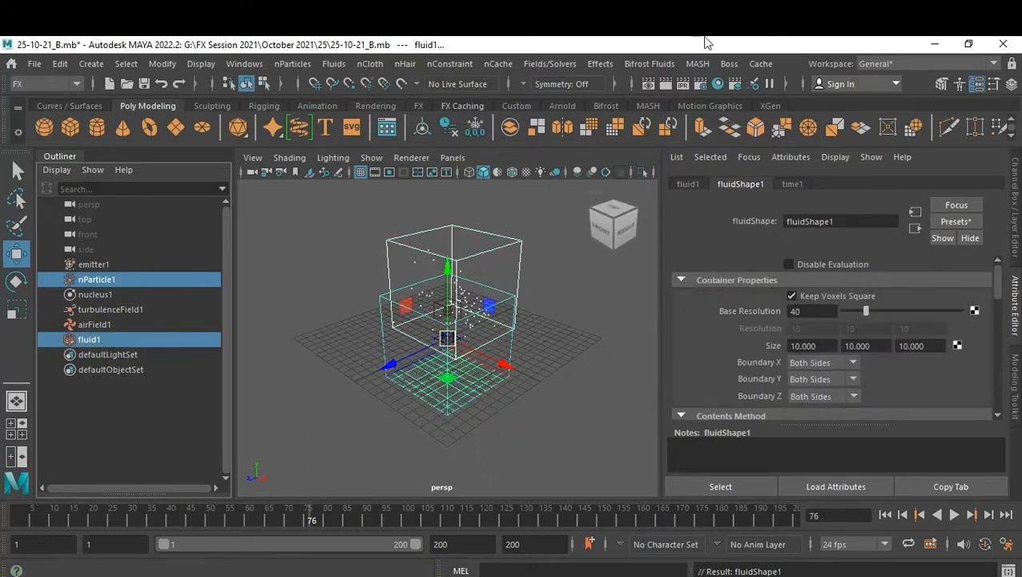
{"action": "left_click", "coordinate": [333, 64]}
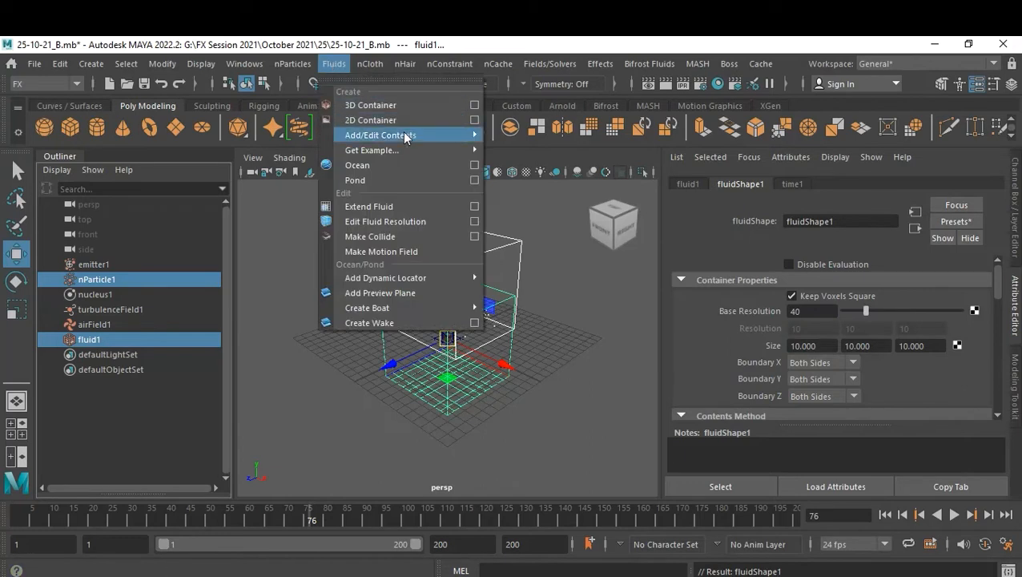
{"action": "mouse_move", "coordinate": [421, 138]}
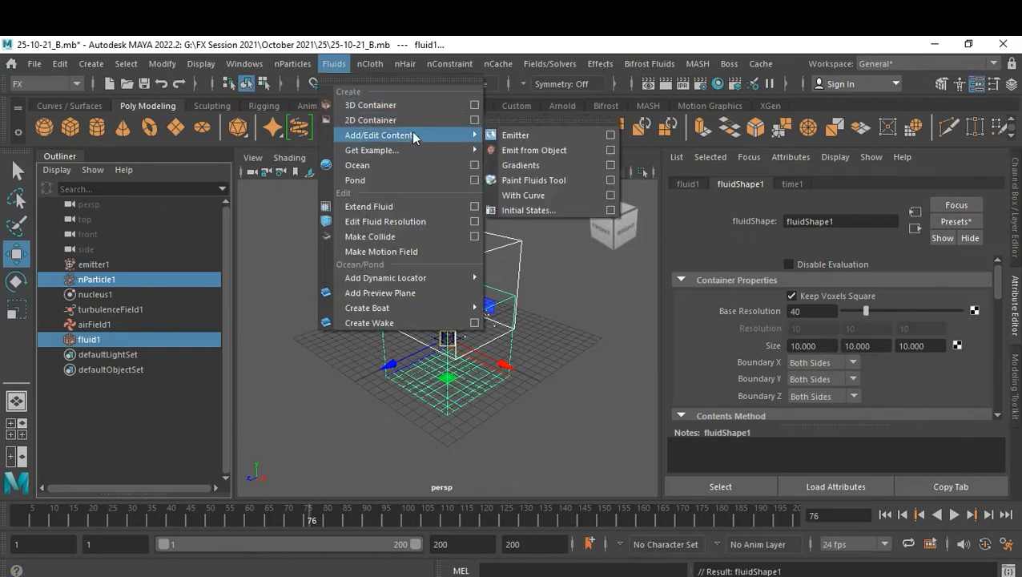
{"action": "left_click", "coordinate": [584, 150]}
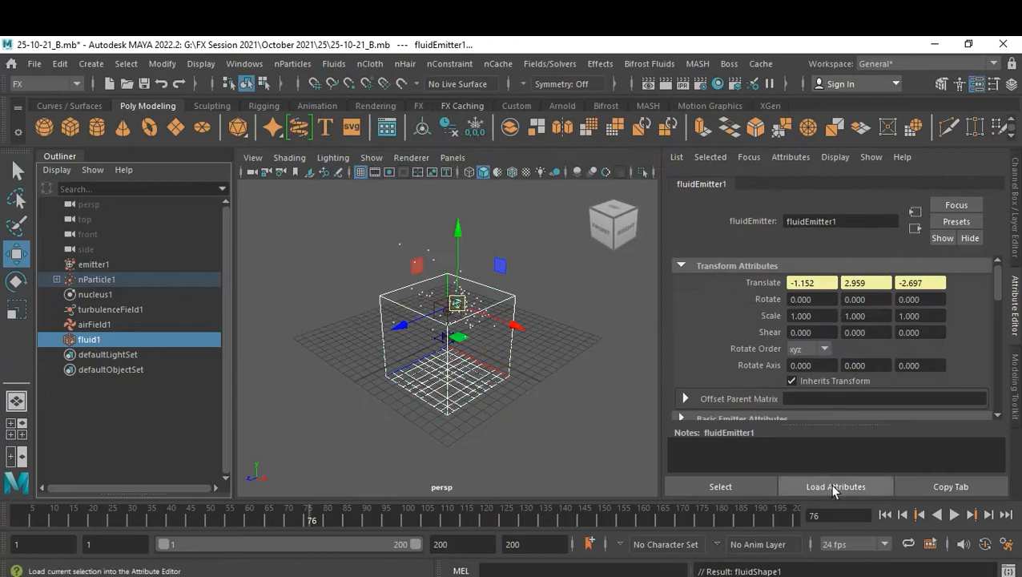
{"action": "left_click", "coordinate": [497, 393]}
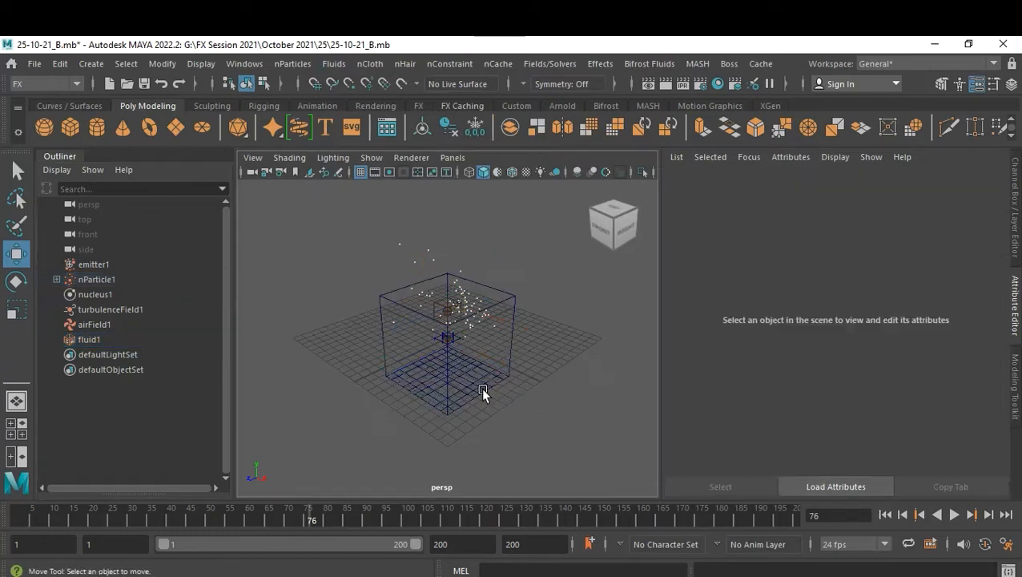
Turn on Auto Resize for the fluid container and set its Max Resolution to 500.
{"action": "left_click", "coordinate": [481, 388]}
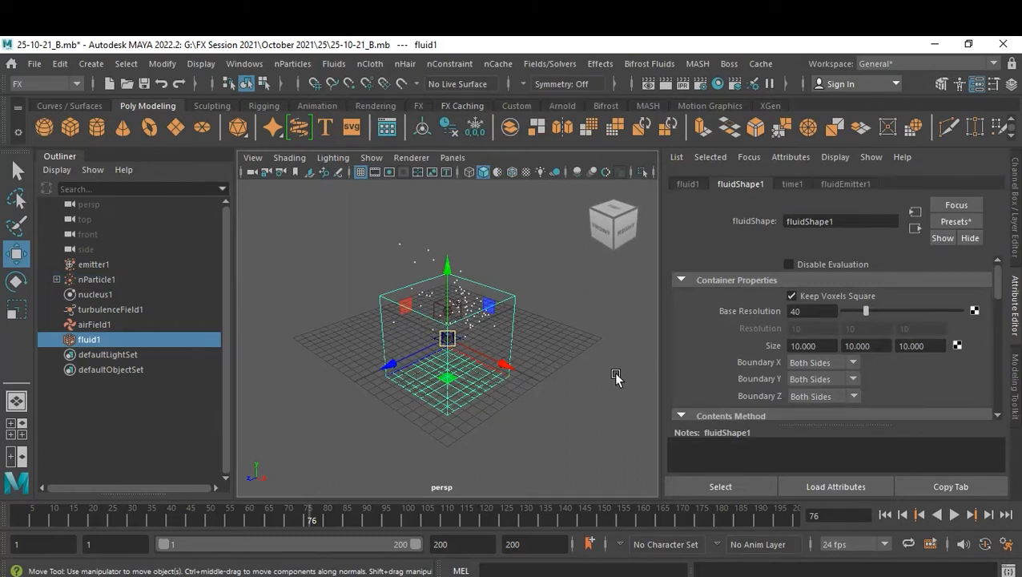
{"action": "scroll", "coordinate": [910, 346], "scroll_direction": "down", "scroll_amount": 5}
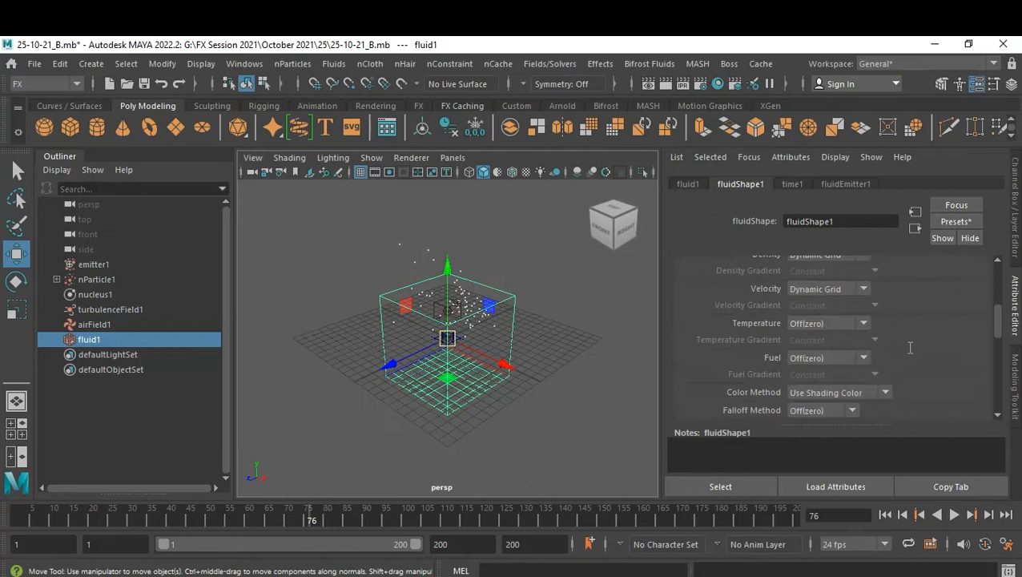
{"action": "scroll", "coordinate": [910, 350], "scroll_direction": "down", "scroll_amount": 2}
{"action": "scroll", "coordinate": [907, 353], "scroll_direction": "down", "scroll_amount": 2}
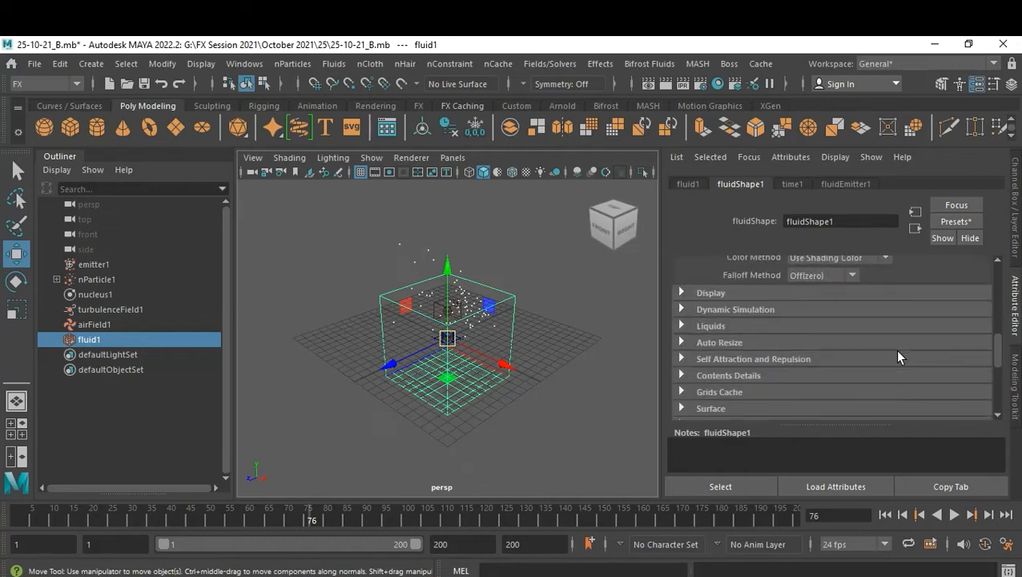
{"action": "left_click", "coordinate": [765, 342]}
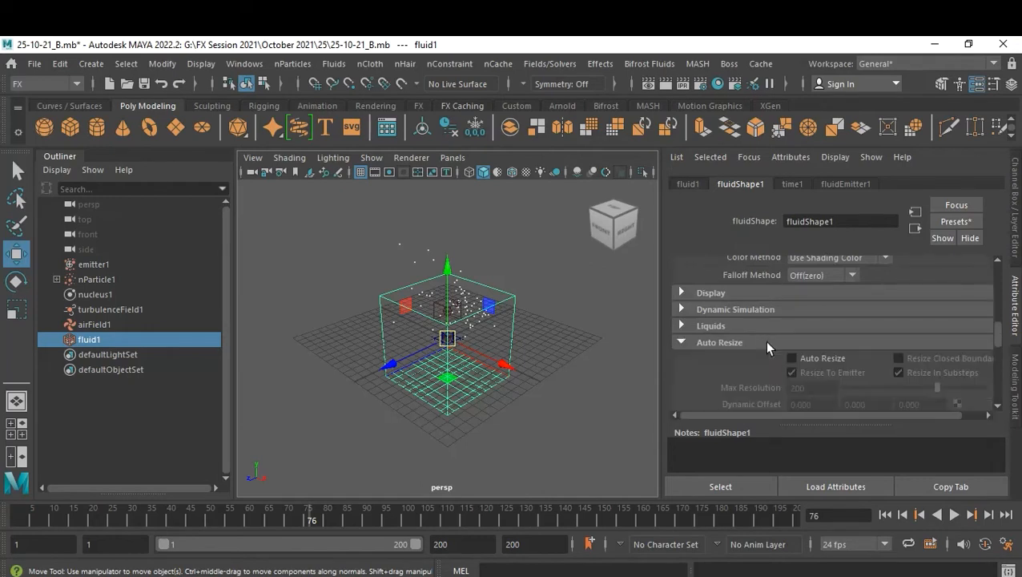
{"action": "left_click", "coordinate": [838, 358]}
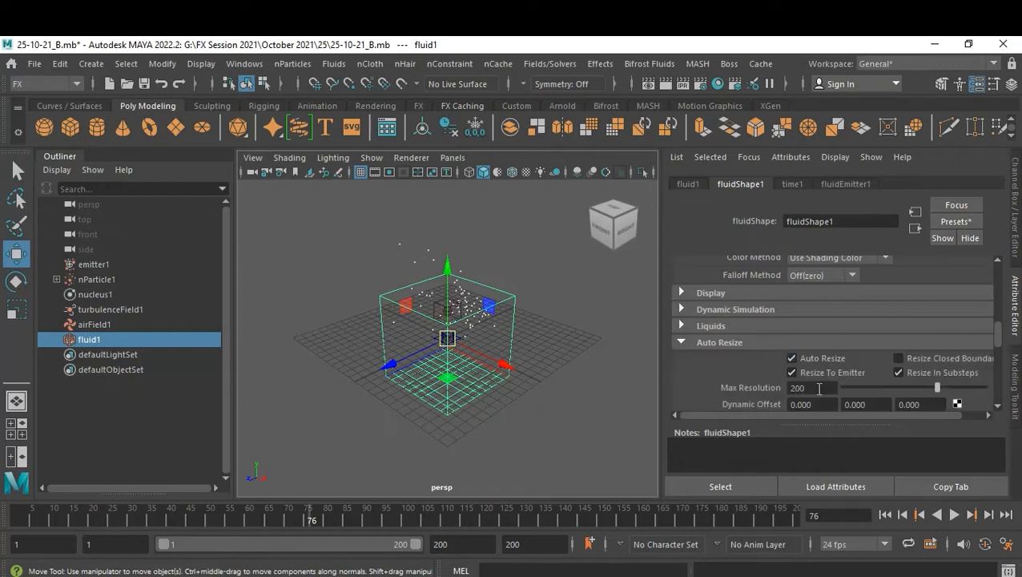
{"action": "left_click", "coordinate": [819, 389]}
{"action": "type", "text": "500"}
{"action": "key", "text": "Return"}
Set the fluid container's Auto Resize Margin to 5 and return to the start frame.
{"action": "scroll", "coordinate": [818, 389], "scroll_direction": "down", "scroll_amount": 3}
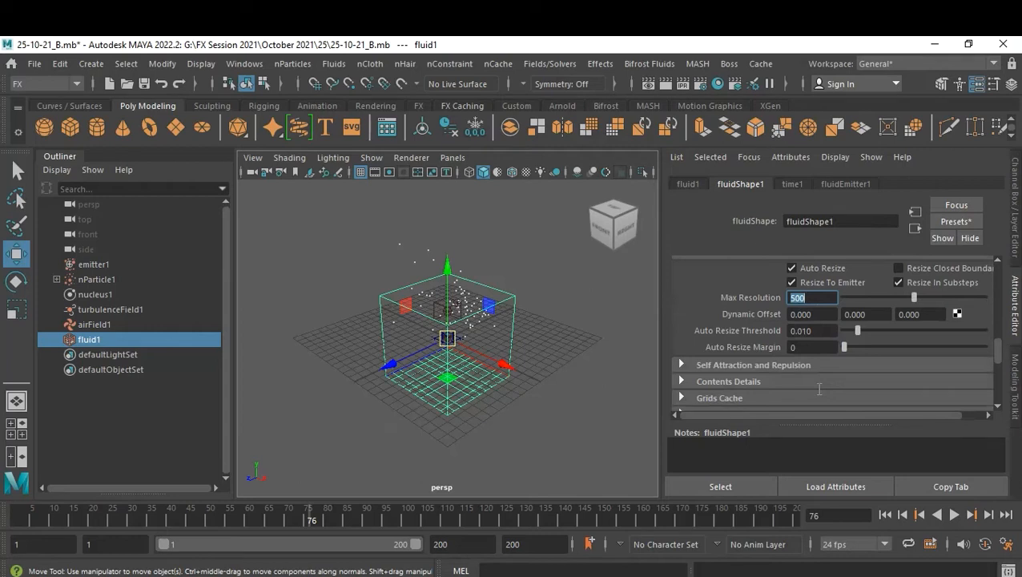
{"action": "left_click", "coordinate": [808, 346]}
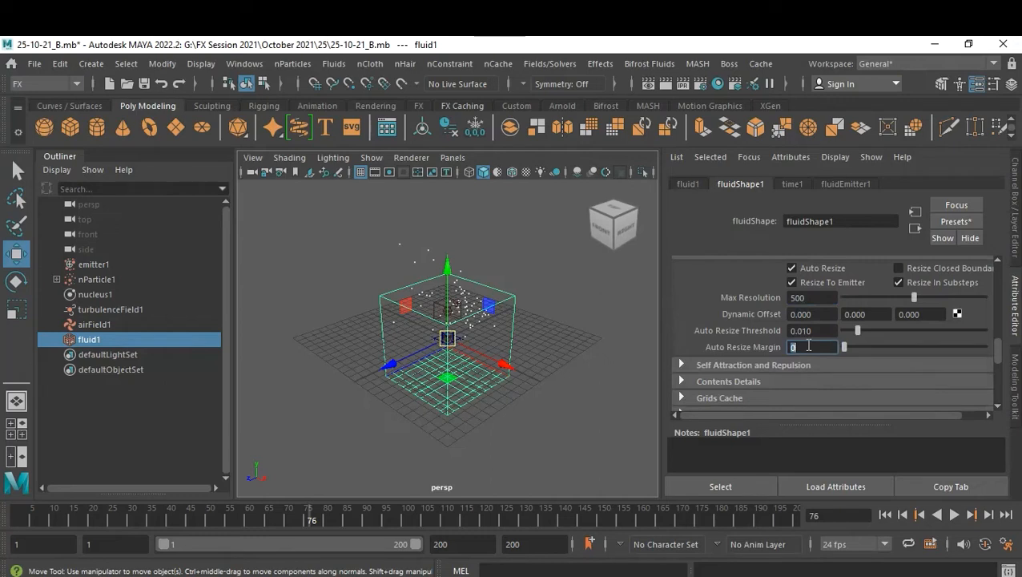
{"action": "type", "text": "5"}
{"action": "key", "text": "Return"}
{"action": "left_click", "coordinate": [884, 515]}
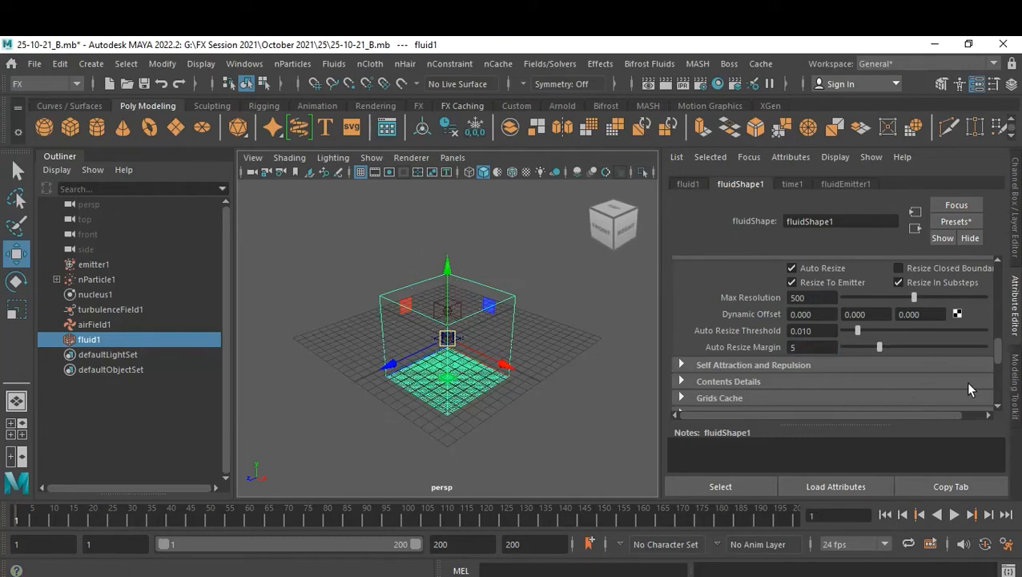
Set the fluid container's Boundary Draw to None in its display settings.
{"action": "scroll", "coordinate": [965, 382], "scroll_direction": "up", "scroll_amount": 5}
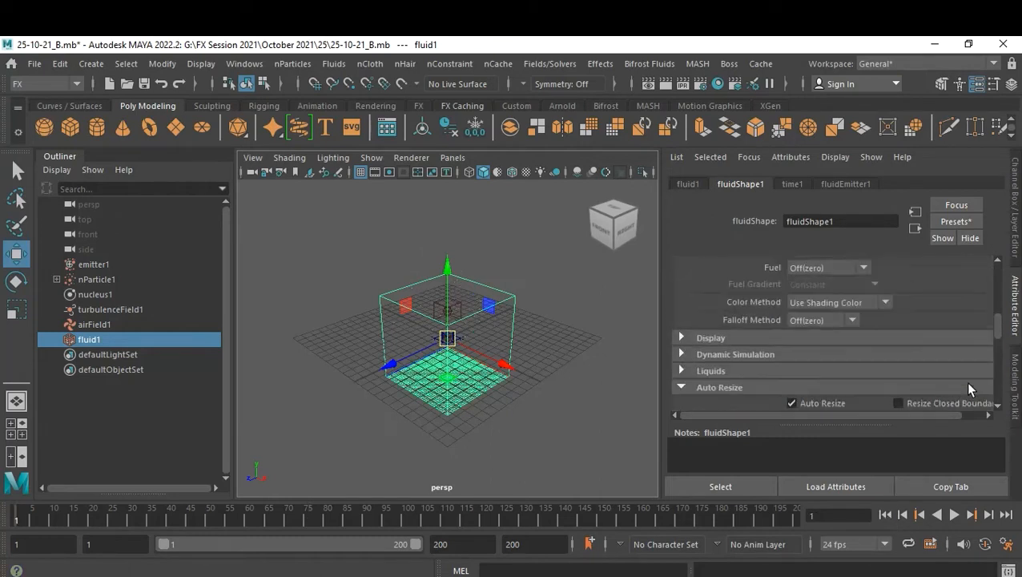
{"action": "scroll", "coordinate": [967, 385], "scroll_direction": "up", "scroll_amount": 3}
{"action": "scroll", "coordinate": [967, 385], "scroll_direction": "down", "scroll_amount": 3}
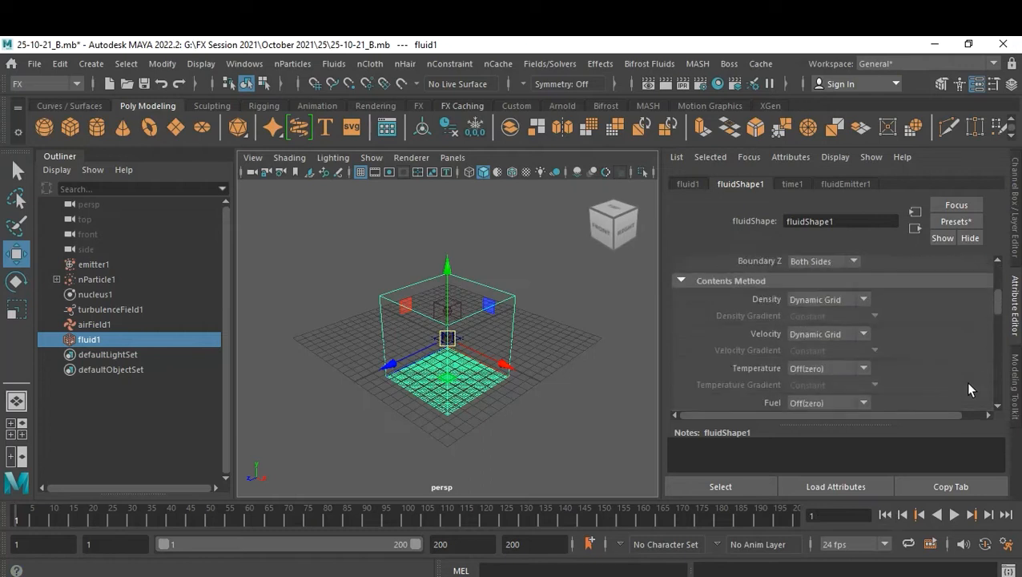
{"action": "scroll", "coordinate": [968, 389], "scroll_direction": "down", "scroll_amount": 2}
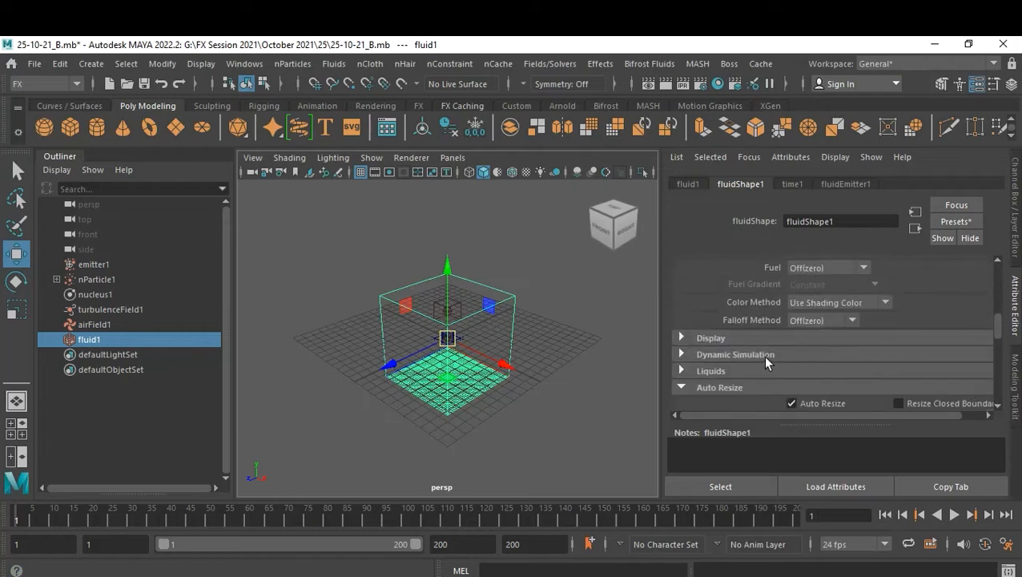
{"action": "left_click", "coordinate": [722, 339]}
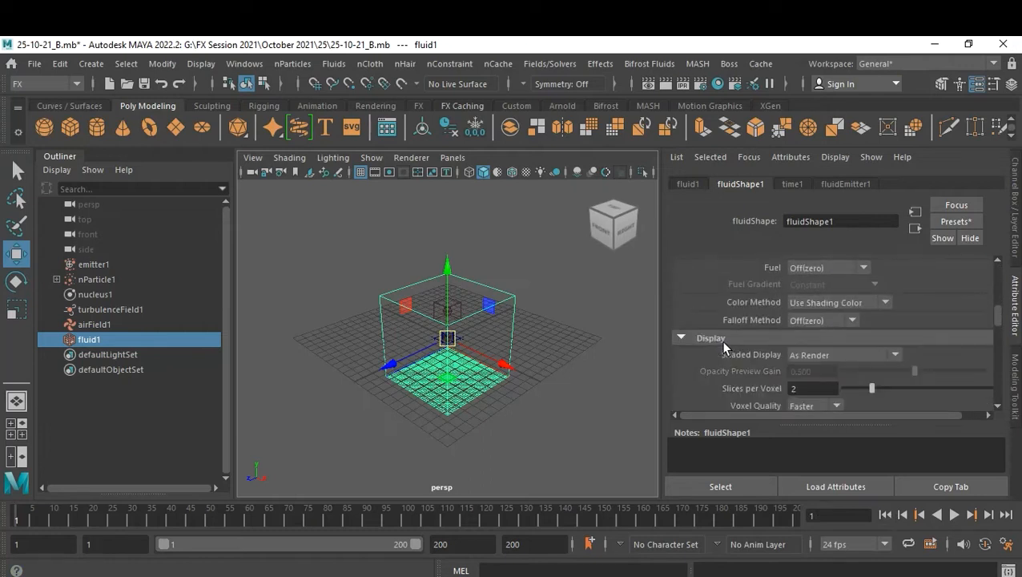
{"action": "scroll", "coordinate": [913, 352], "scroll_direction": "down", "scroll_amount": 1}
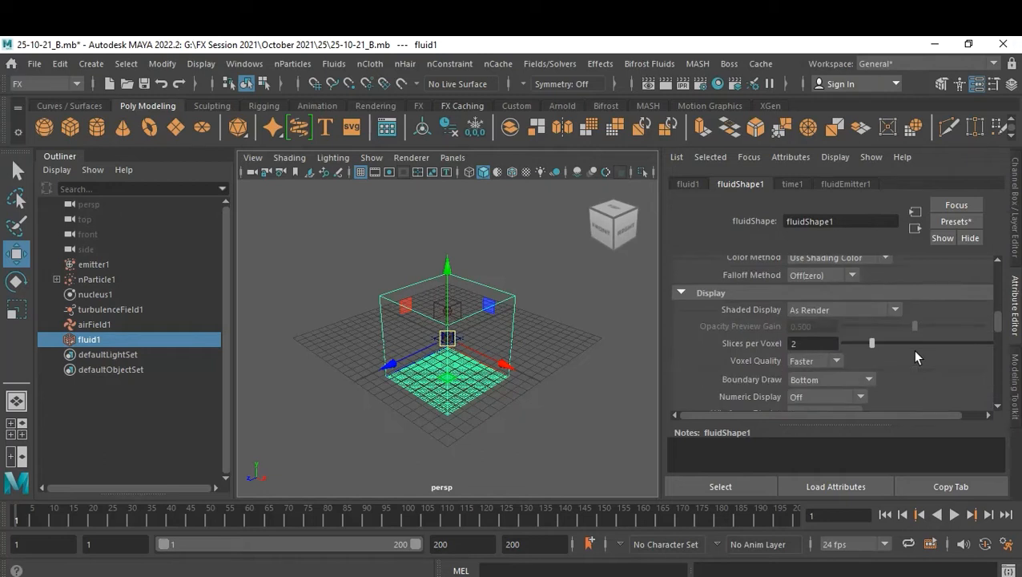
{"action": "left_click", "coordinate": [834, 379]}
{"action": "left_click", "coordinate": [820, 467]}
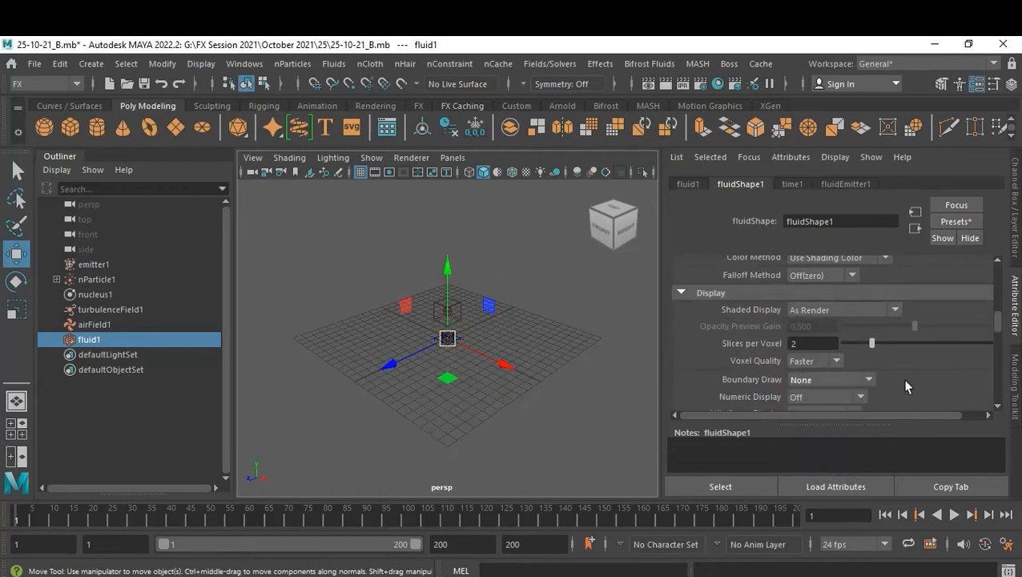
Set the fluid's Dynamic Simulation values to 5 Substeps and a Solver Quality of 300.
{"action": "scroll", "coordinate": [939, 380], "scroll_direction": "down", "scroll_amount": 5}
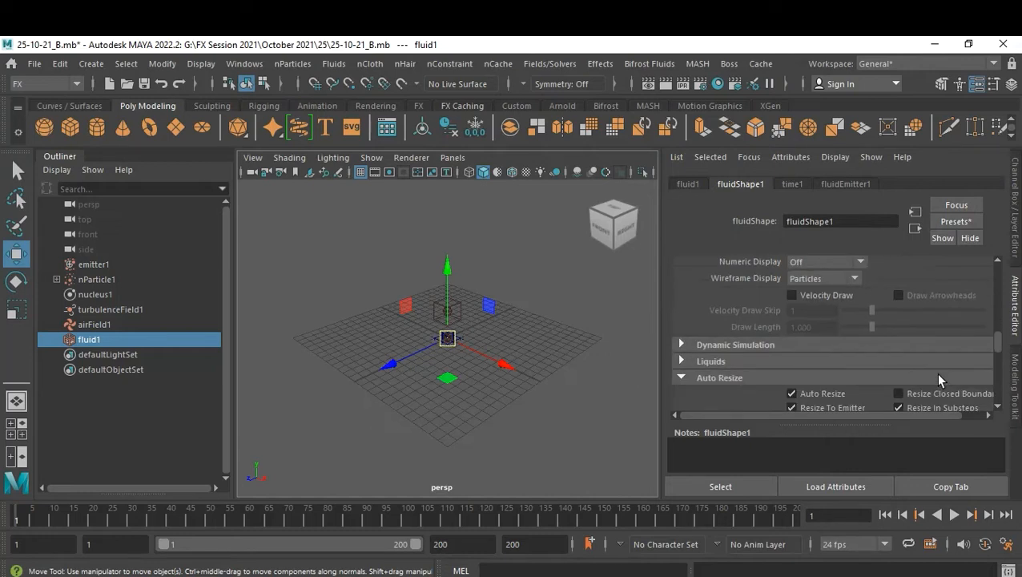
{"action": "left_click", "coordinate": [749, 345]}
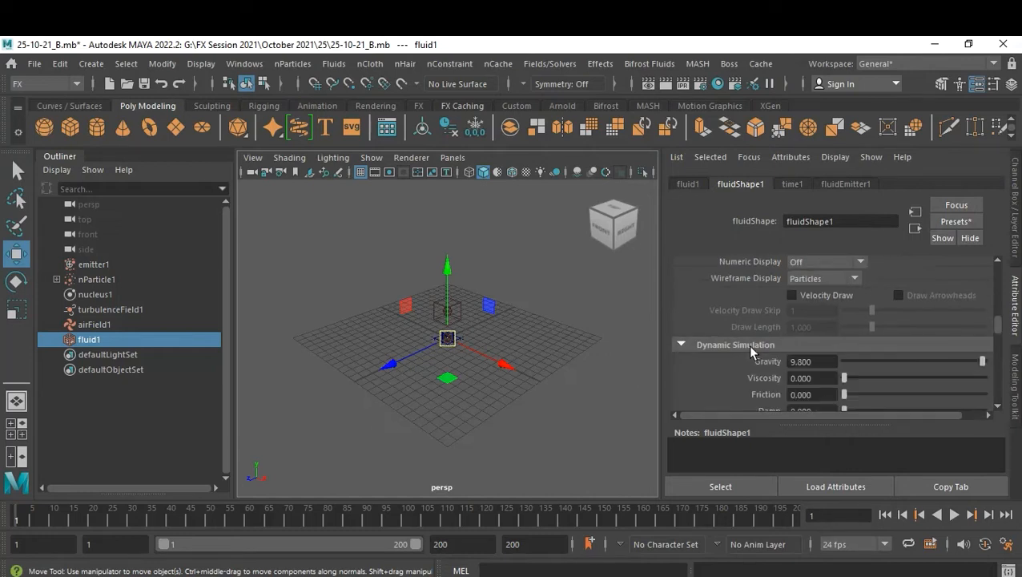
{"action": "scroll", "coordinate": [904, 344], "scroll_direction": "down", "scroll_amount": 1}
{"action": "scroll", "coordinate": [904, 345], "scroll_direction": "down", "scroll_amount": 1}
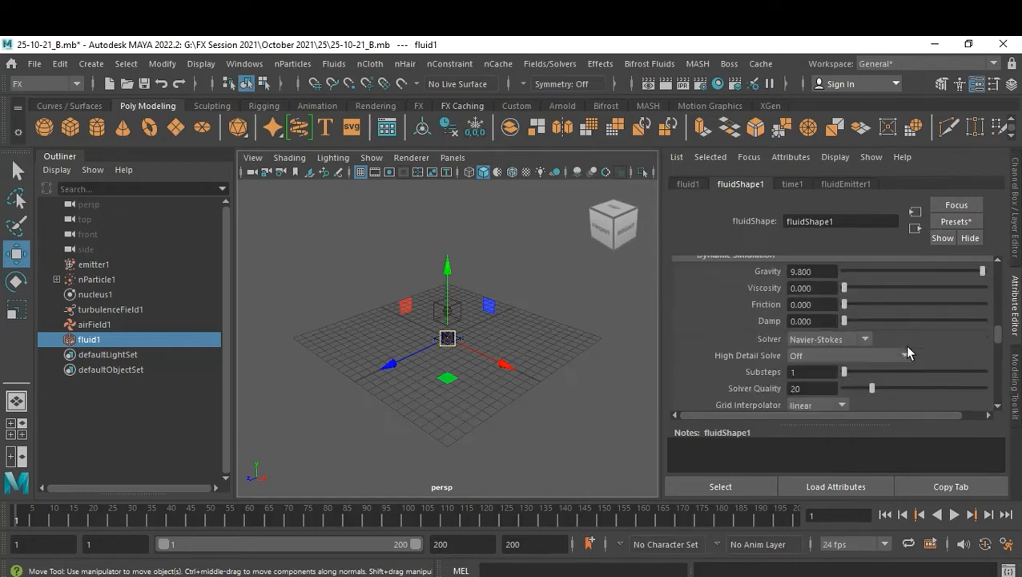
{"action": "scroll", "coordinate": [903, 345], "scroll_direction": "down", "scroll_amount": 1}
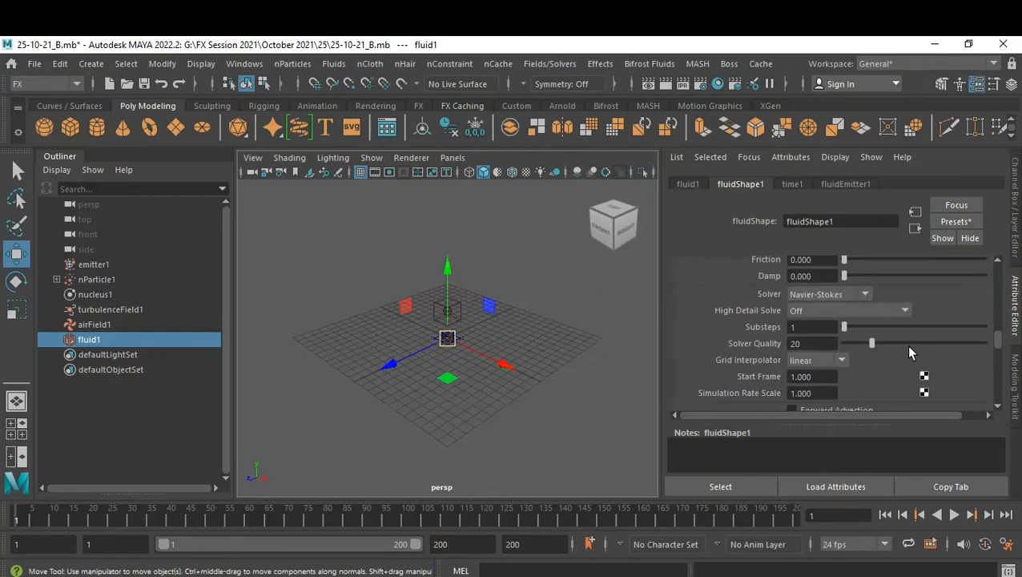
{"action": "left_click", "coordinate": [821, 329]}
{"action": "type", "text": "5"}
{"action": "key", "text": "Return"}
{"action": "left_click", "coordinate": [831, 343]}
{"action": "type", "text": "300"}
{"action": "key", "text": "Return"}
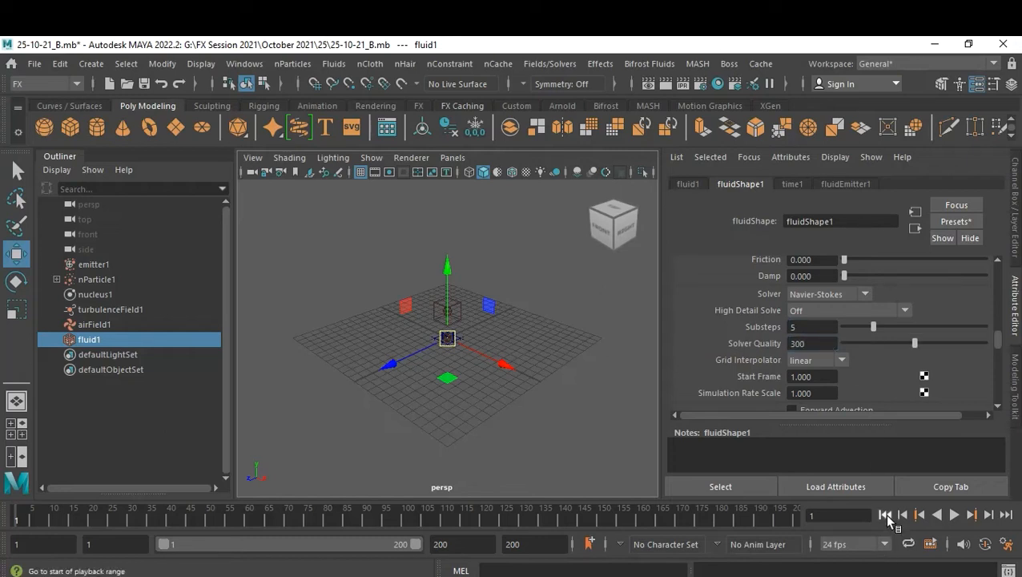
Play the fluid simulation from the start, stop at frame 61, and examine the smoke up close.
{"action": "left_click", "coordinate": [954, 515]}
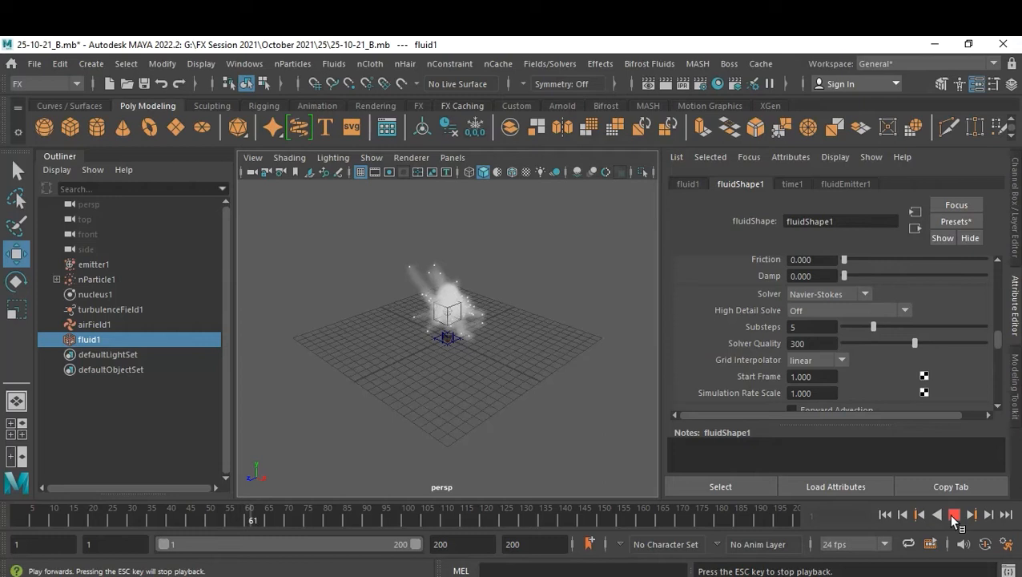
{"action": "key", "text": "Escape"}
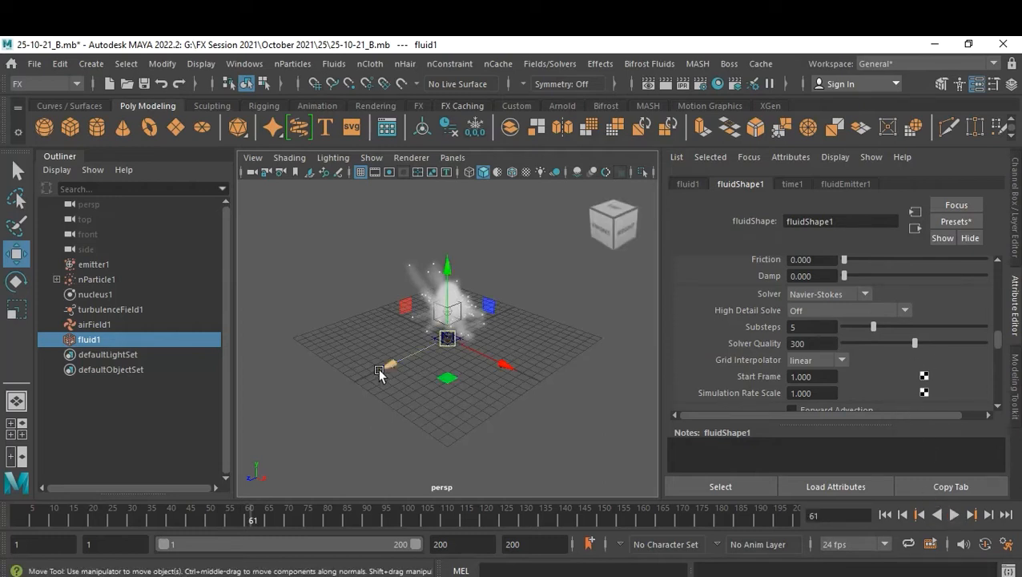
{"action": "left_click_drag", "start_coordinate": [406, 369], "coordinate": [469, 387], "text": "alt"}
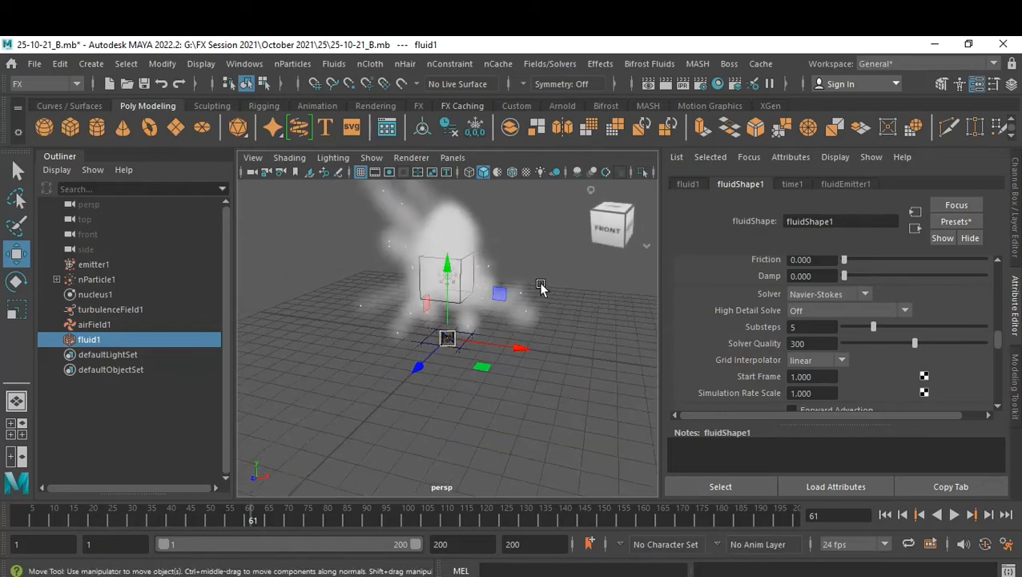
{"action": "middle_click_drag", "start_coordinate": [542, 288], "coordinate": [522, 350], "text": "alt"}
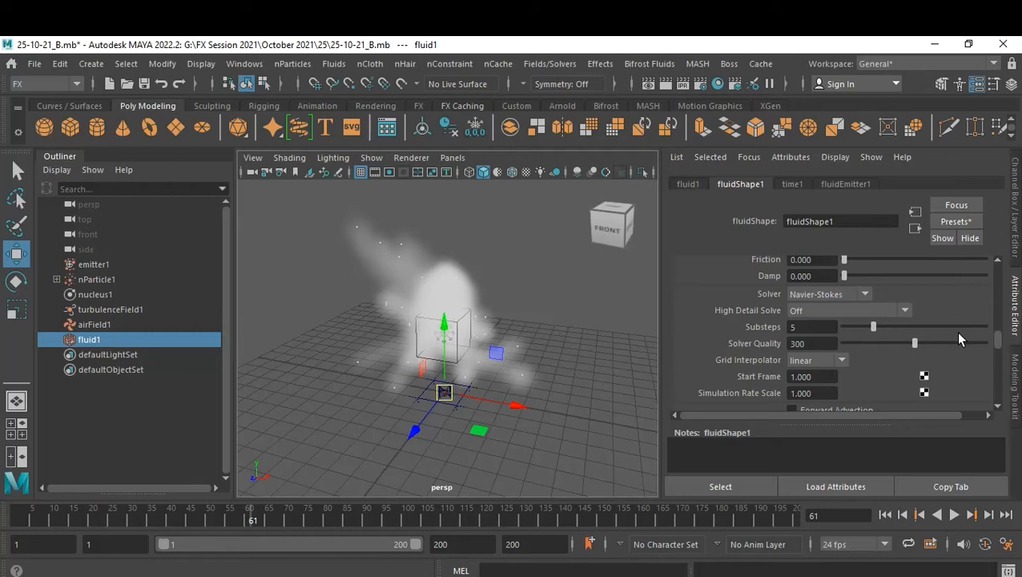
Set the fluid's Solver Quality to 100.
{"action": "left_click", "coordinate": [831, 340]}
{"action": "type", "text": "2"}
{"action": "key", "text": "BackSpace"}
{"action": "type", "text": "100"}
{"action": "key", "text": "Return"}
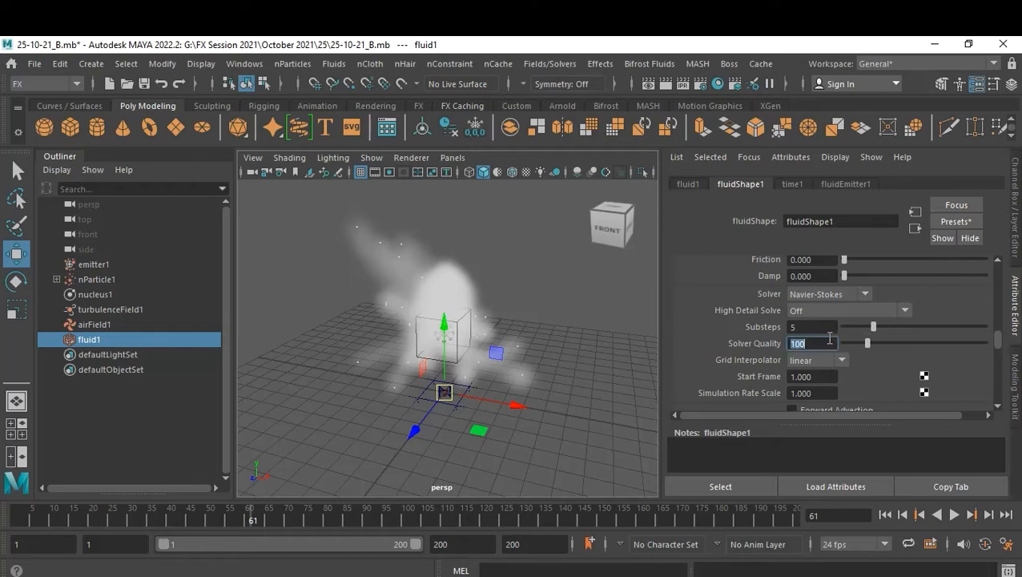
Set the fluid container's Base Resolution to 25.
{"action": "scroll", "coordinate": [879, 373], "scroll_direction": "up", "scroll_amount": 10}
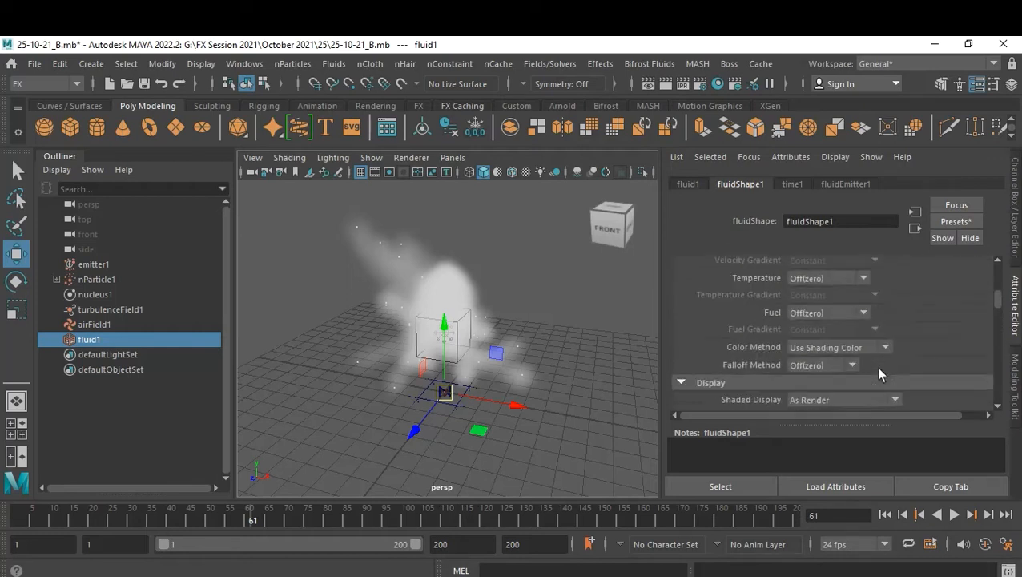
{"action": "scroll", "coordinate": [878, 373], "scroll_direction": "up", "scroll_amount": 5}
{"action": "left_click", "coordinate": [821, 312]}
{"action": "type", "text": "25"}
{"action": "key", "text": "Return"}
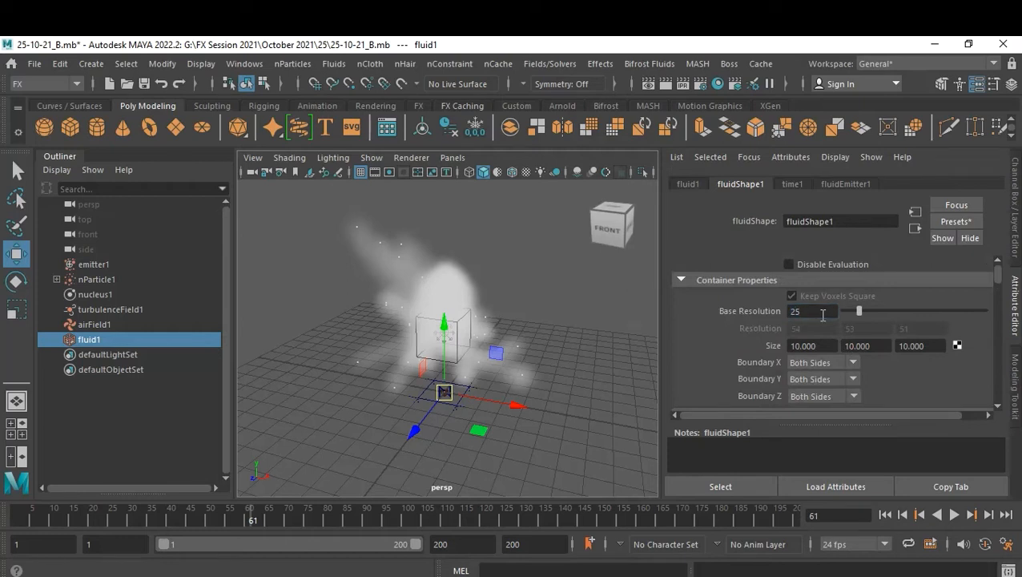
Replay the fluid simulation from frame 1, stop at frame 110, and examine the rising smoke shape.
{"action": "left_click", "coordinate": [886, 515]}
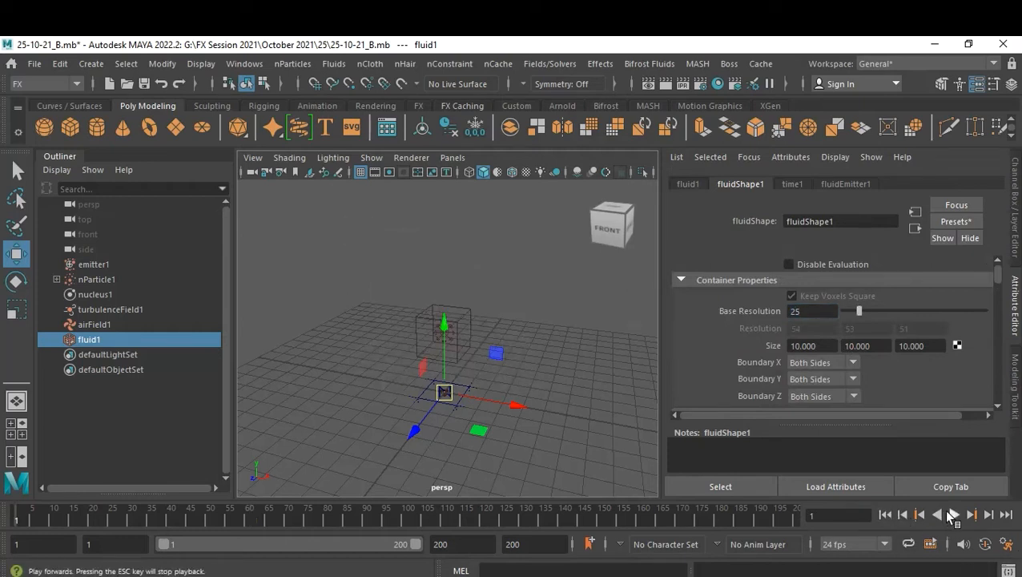
{"action": "left_click", "coordinate": [953, 515]}
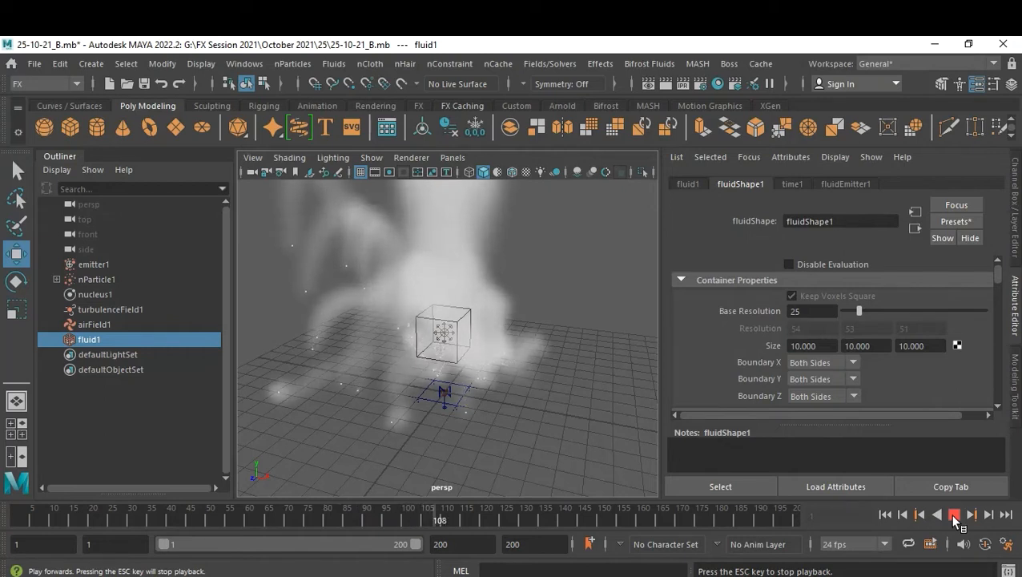
{"action": "key", "text": "Escape"}
{"action": "left_click_drag", "start_coordinate": [550, 257], "coordinate": [471, 367], "text": "alt"}
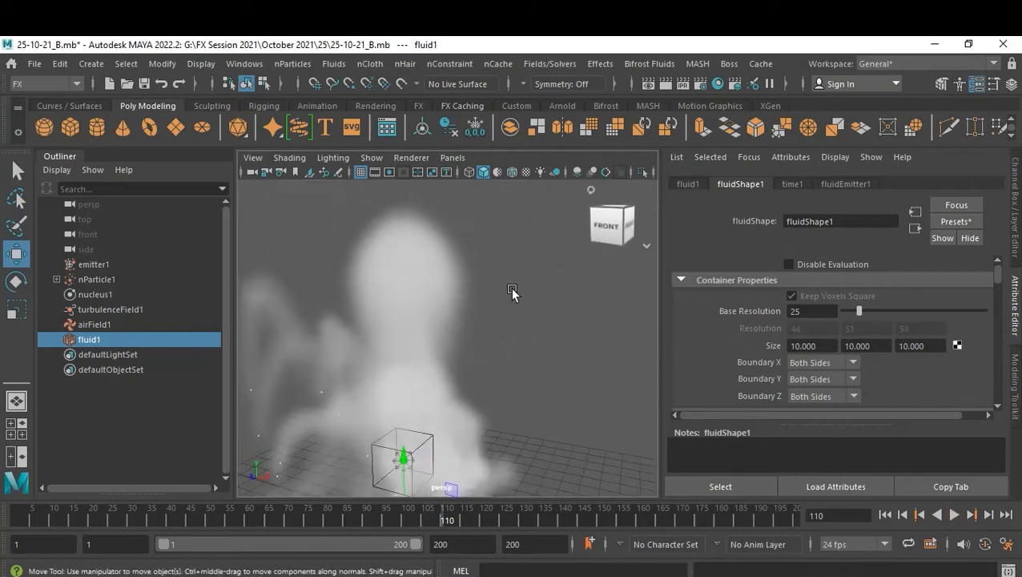
{"action": "right_click_drag", "start_coordinate": [516, 371], "coordinate": [517, 308], "text": "alt"}
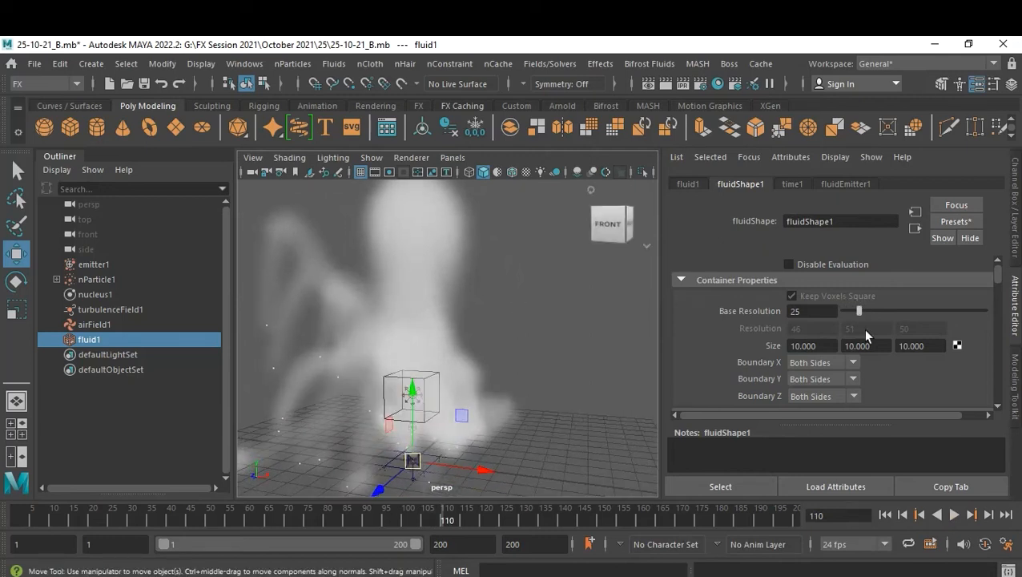
In the fluid's density contents details, set Buoyancy to 0 and Density Scale to 1.
{"action": "scroll", "coordinate": [920, 368], "scroll_direction": "down", "scroll_amount": 10}
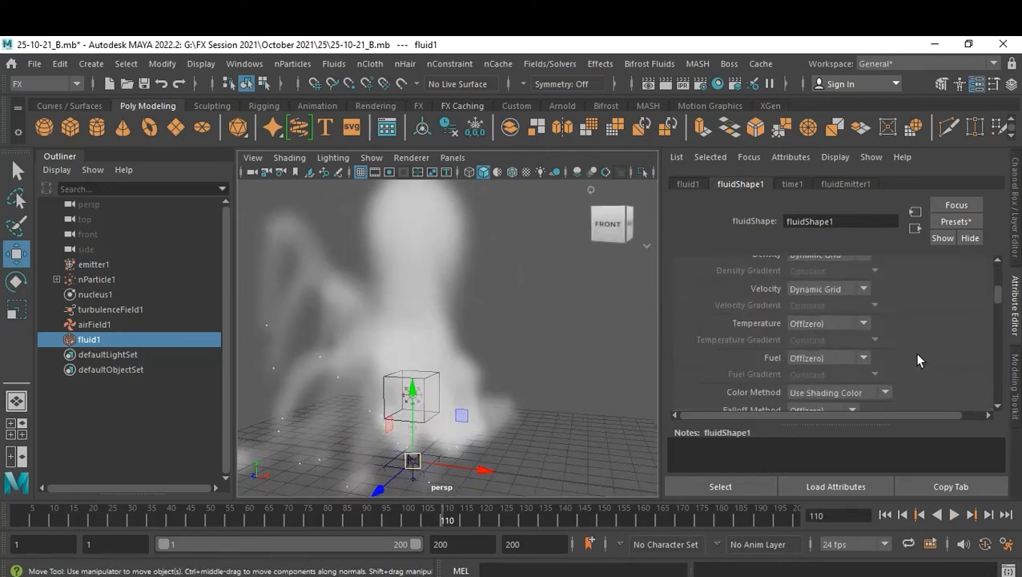
{"action": "scroll", "coordinate": [917, 355], "scroll_direction": "down", "scroll_amount": 8}
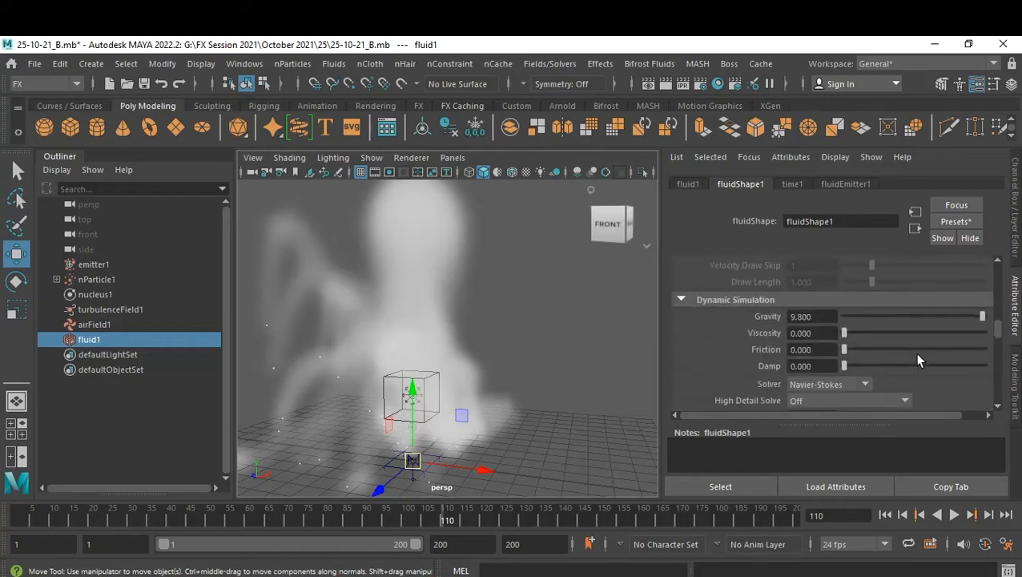
{"action": "scroll", "coordinate": [918, 361], "scroll_direction": "down", "scroll_amount": 10}
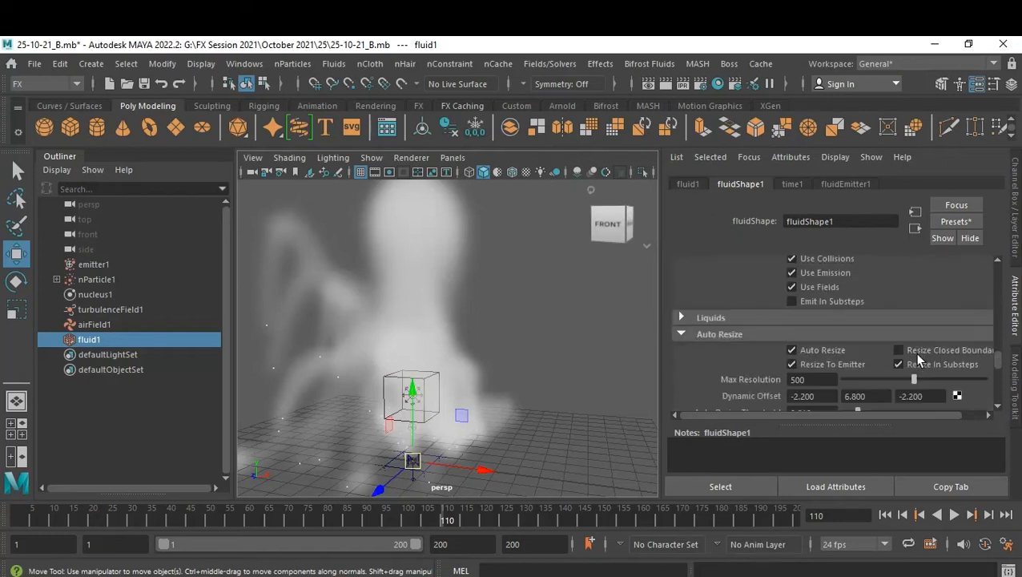
{"action": "scroll", "coordinate": [917, 360], "scroll_direction": "down", "scroll_amount": 2}
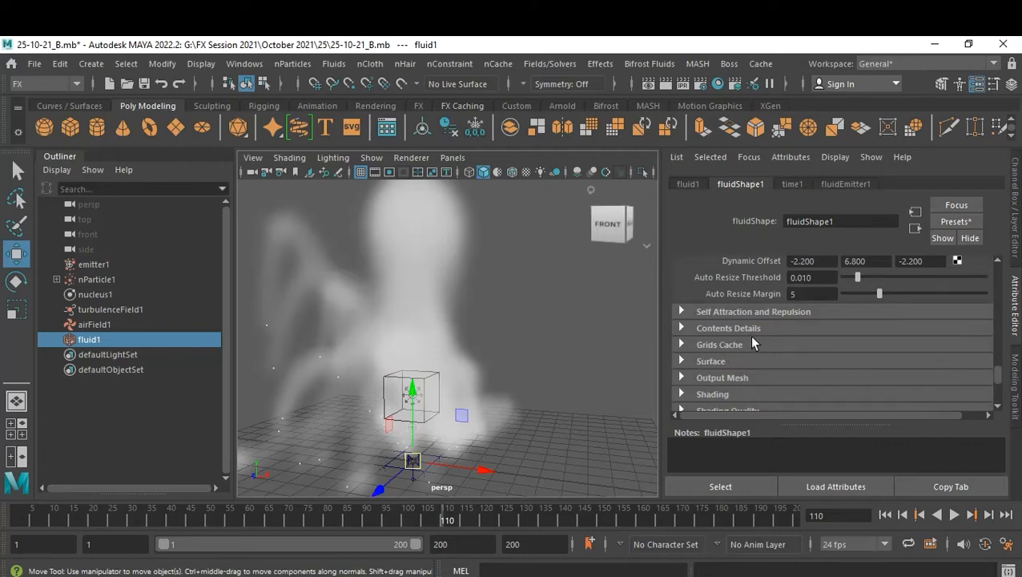
{"action": "left_click", "coordinate": [725, 329]}
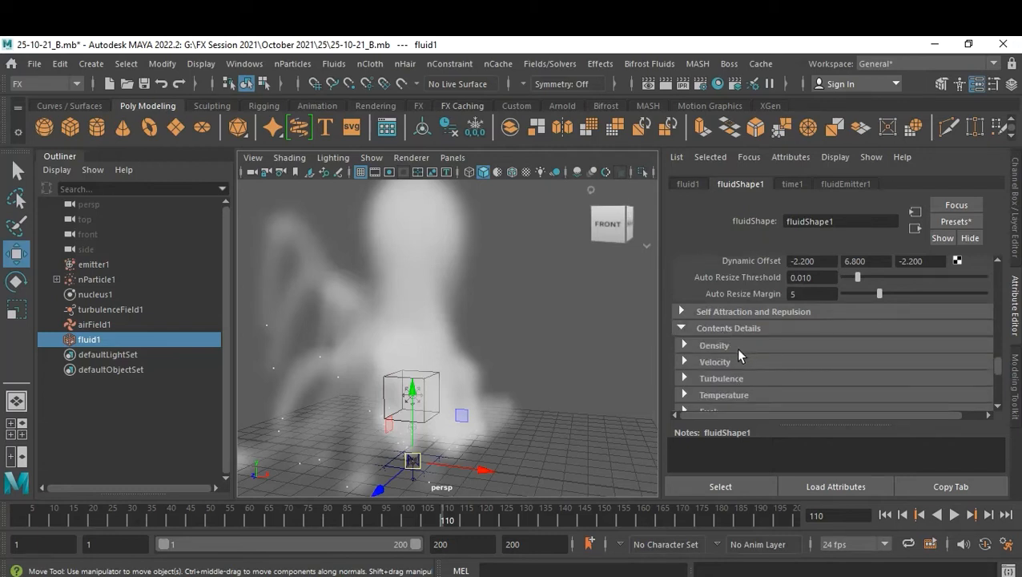
{"action": "left_click", "coordinate": [716, 345]}
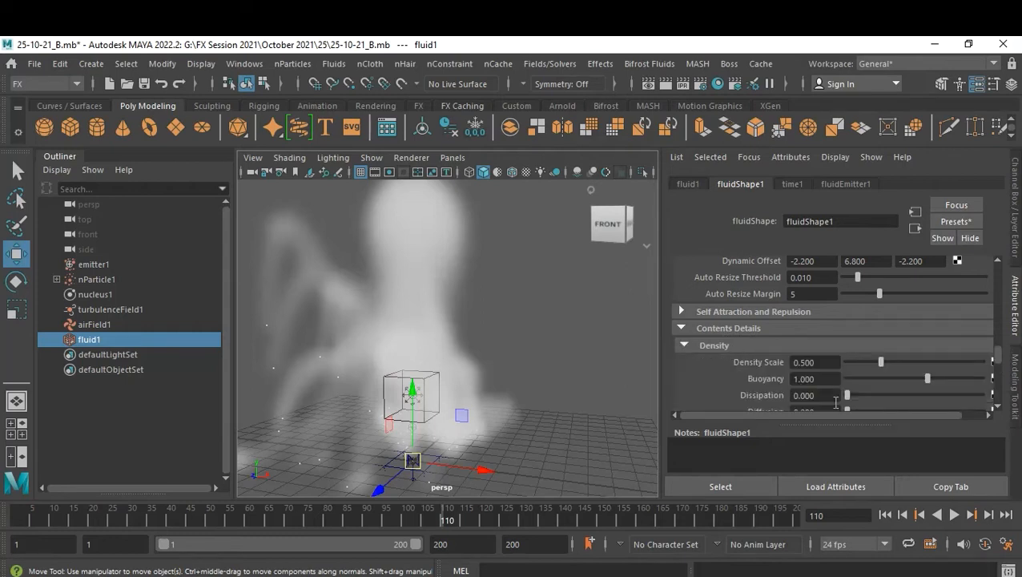
{"action": "left_click", "coordinate": [825, 379]}
{"action": "type", "text": "0"}
{"action": "key", "text": "Return"}
{"action": "left_click", "coordinate": [833, 362]}
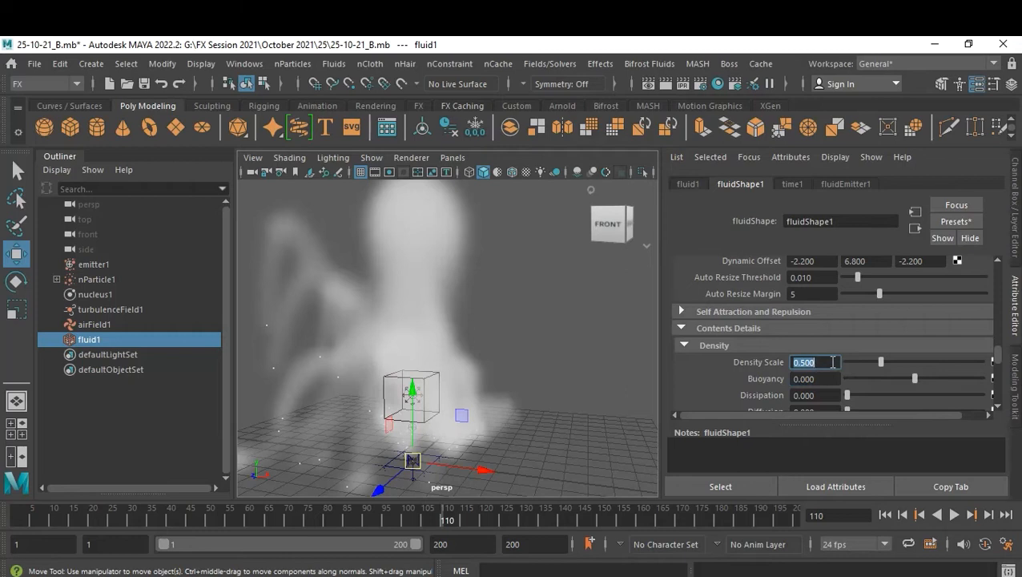
{"action": "type", "text": "1"}
{"action": "key", "text": "Return"}
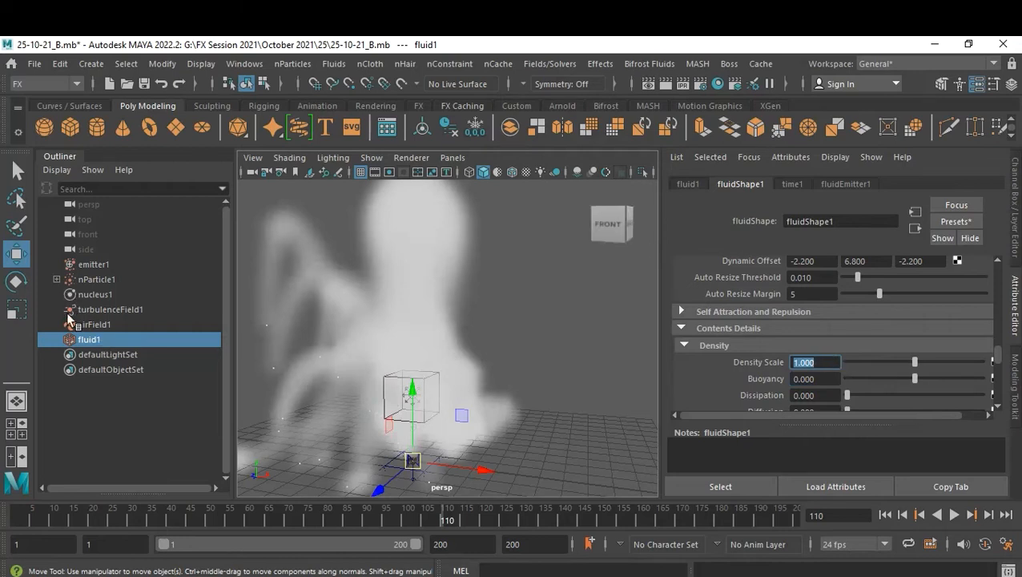
Select fluidEmitter1 under nParticle1 and set its Density/Voxel/Sec to 2.
{"action": "left_click", "coordinate": [56, 278]}
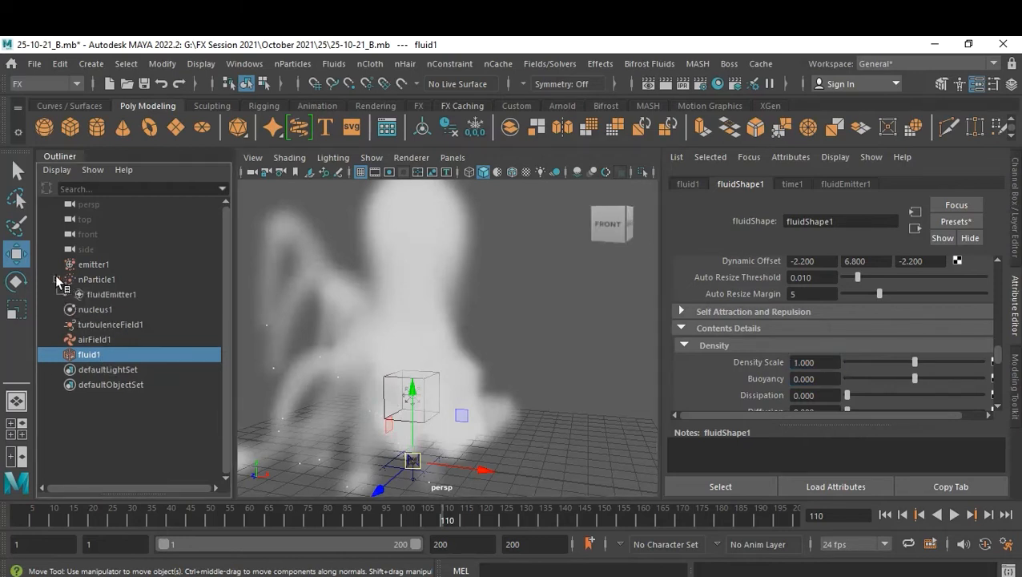
{"action": "left_click", "coordinate": [123, 295]}
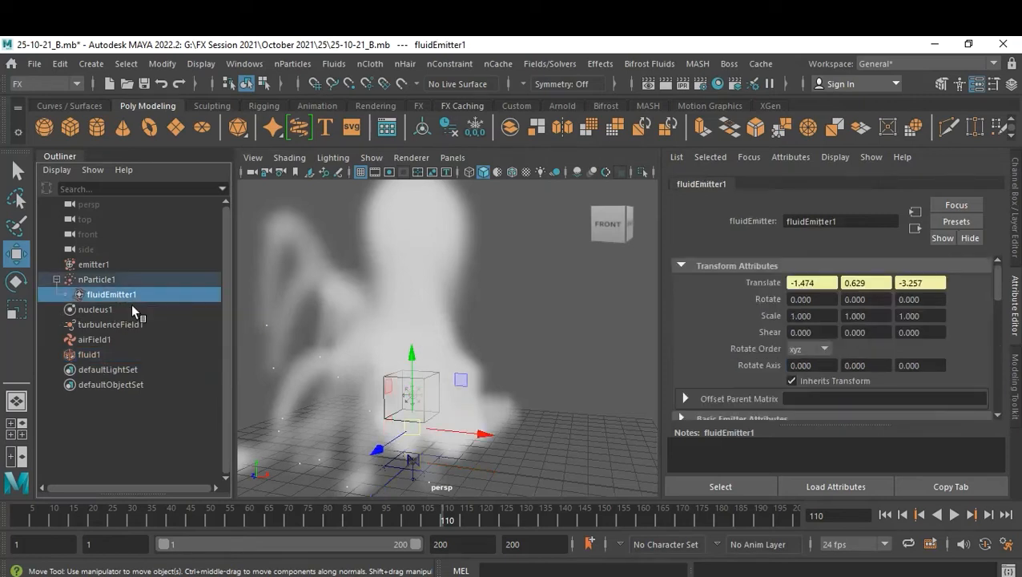
{"action": "scroll", "coordinate": [866, 336], "scroll_direction": "down", "scroll_amount": 3}
{"action": "scroll", "coordinate": [866, 337], "scroll_direction": "down", "scroll_amount": 2}
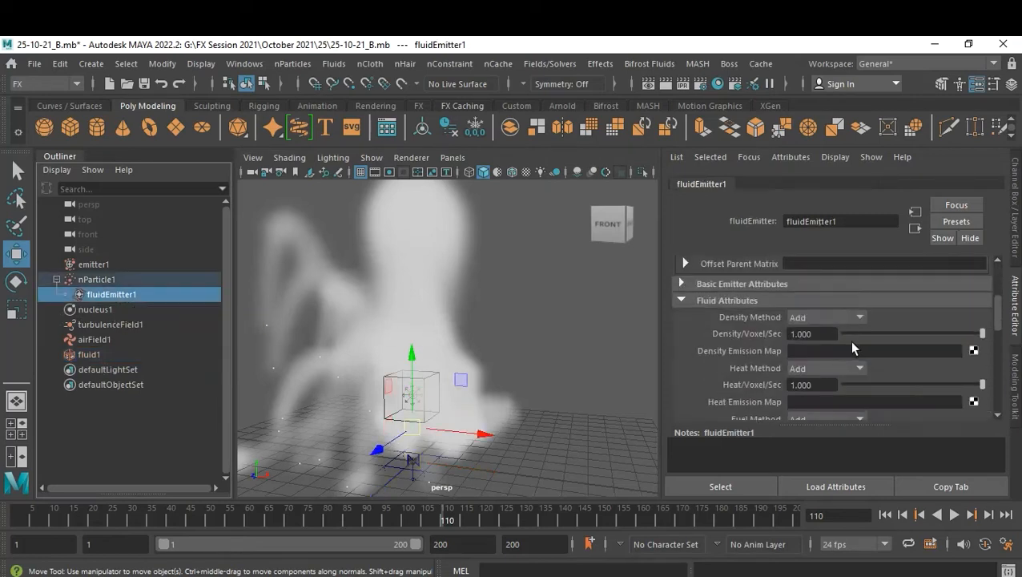
{"action": "double_click", "coordinate": [820, 337]}
{"action": "type", "text": "2"}
{"action": "key", "text": "Return"}
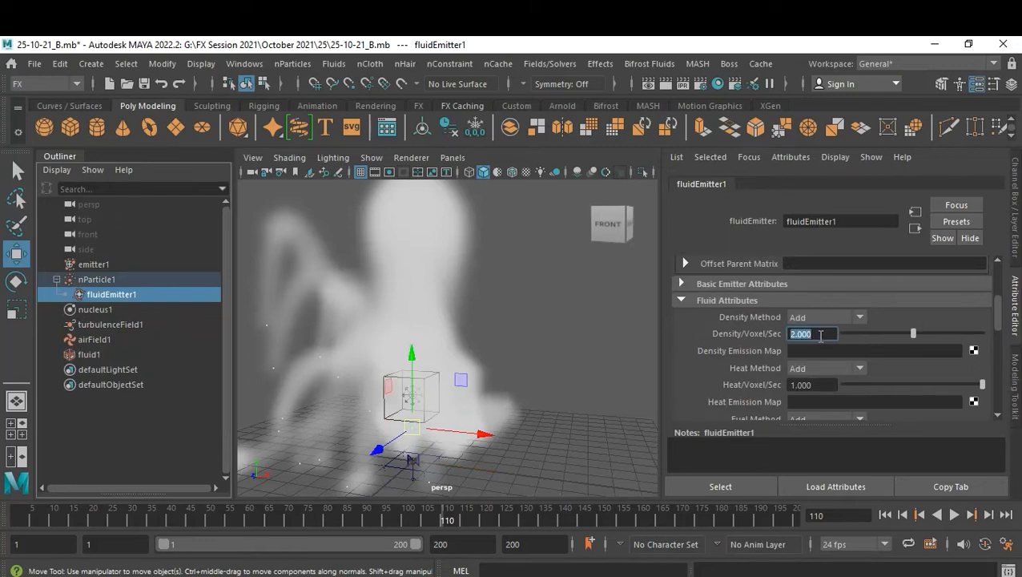
Set the fluid emitter's Fluid Dropoff to 1.
{"action": "scroll", "coordinate": [915, 398], "scroll_direction": "down", "scroll_amount": 2}
{"action": "scroll", "coordinate": [911, 390], "scroll_direction": "down", "scroll_amount": 4}
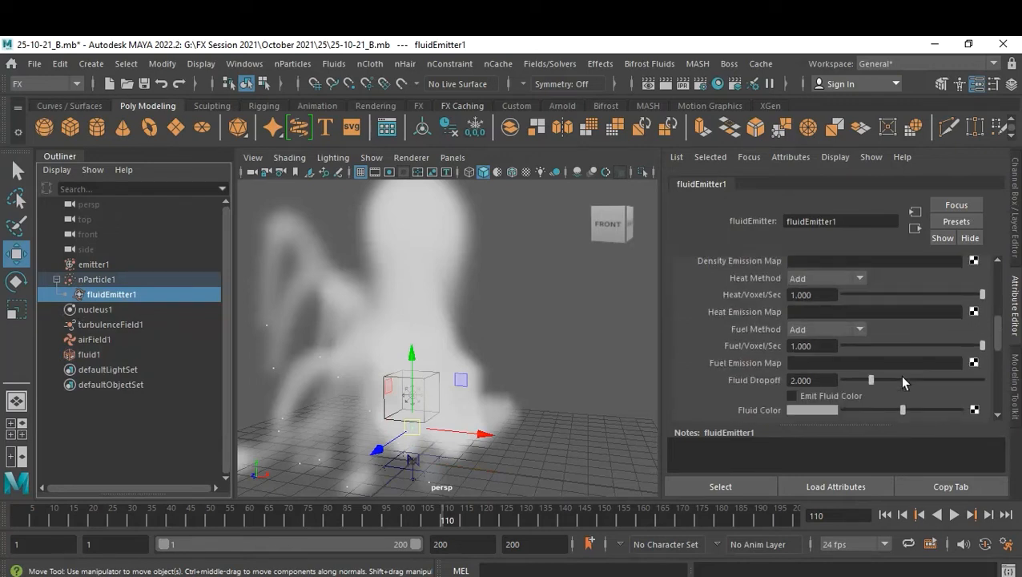
{"action": "left_click", "coordinate": [833, 336]}
{"action": "type", "text": "1"}
{"action": "key", "text": "Return"}
{"action": "key", "text": "Return"}
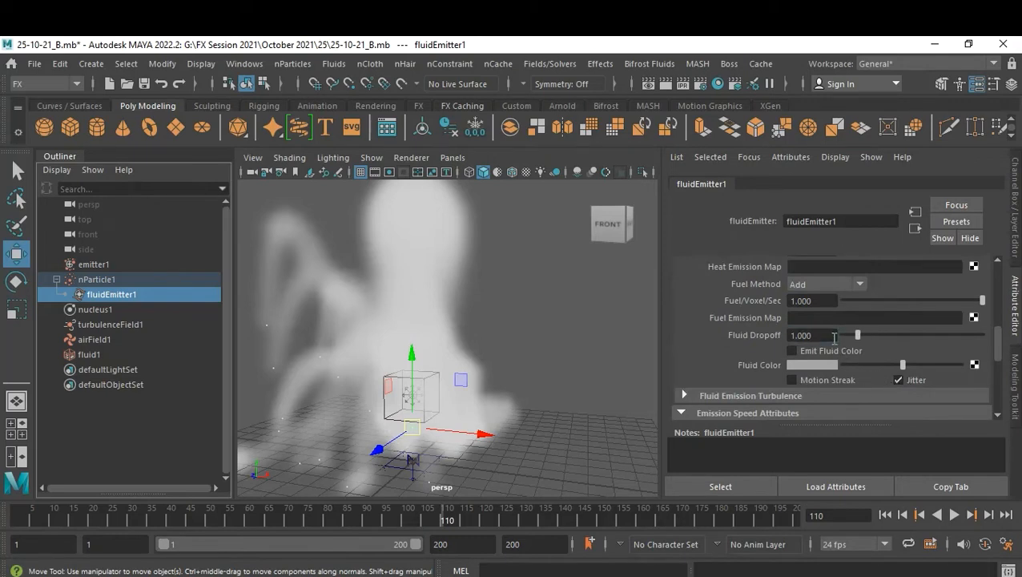
Replay the fluid simulation from frame 1, stop at frame 144, and examine the smoke trails from several angles.
{"action": "left_click", "coordinate": [885, 514]}
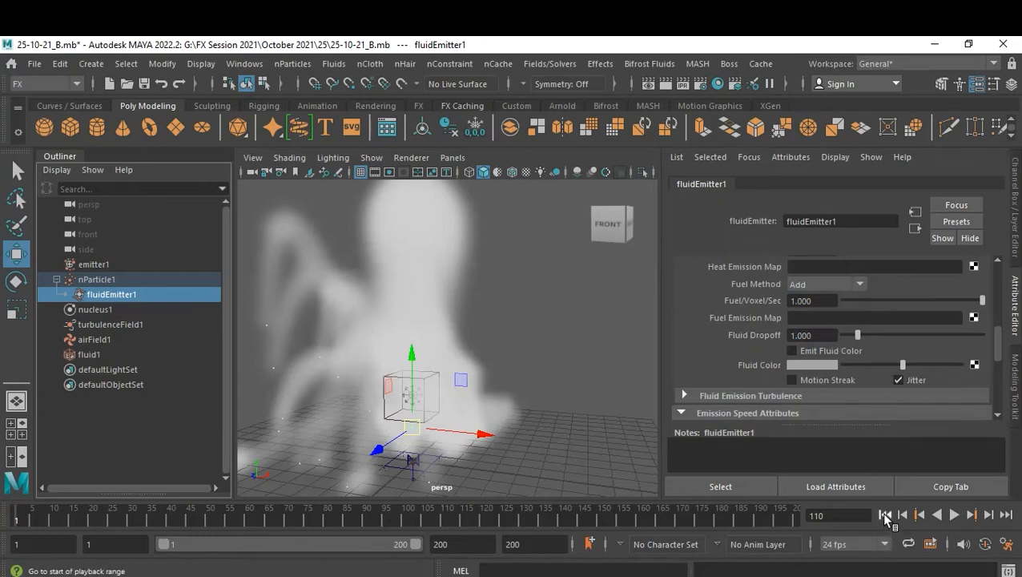
{"action": "left_click", "coordinate": [951, 517]}
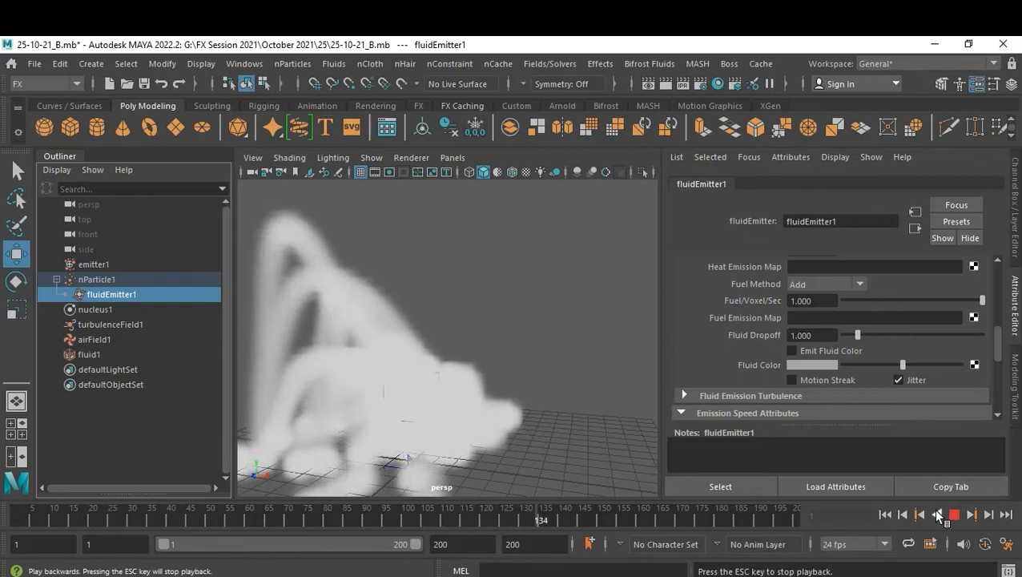
{"action": "left_click", "coordinate": [955, 515]}
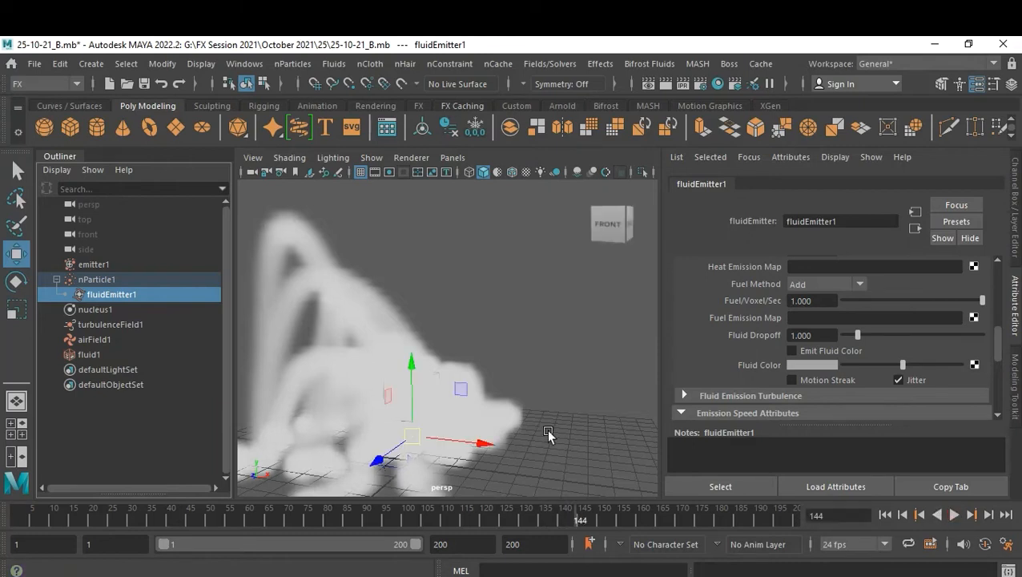
{"action": "right_click_drag", "start_coordinate": [567, 402], "coordinate": [452, 401], "text": "alt"}
{"action": "left_click_drag", "start_coordinate": [452, 400], "coordinate": [528, 463], "text": "alt"}
{"action": "scroll", "coordinate": [506, 424], "scroll_direction": "up", "scroll_amount": 3}
{"action": "left_click_drag", "start_coordinate": [506, 424], "coordinate": [411, 411], "text": "alt"}
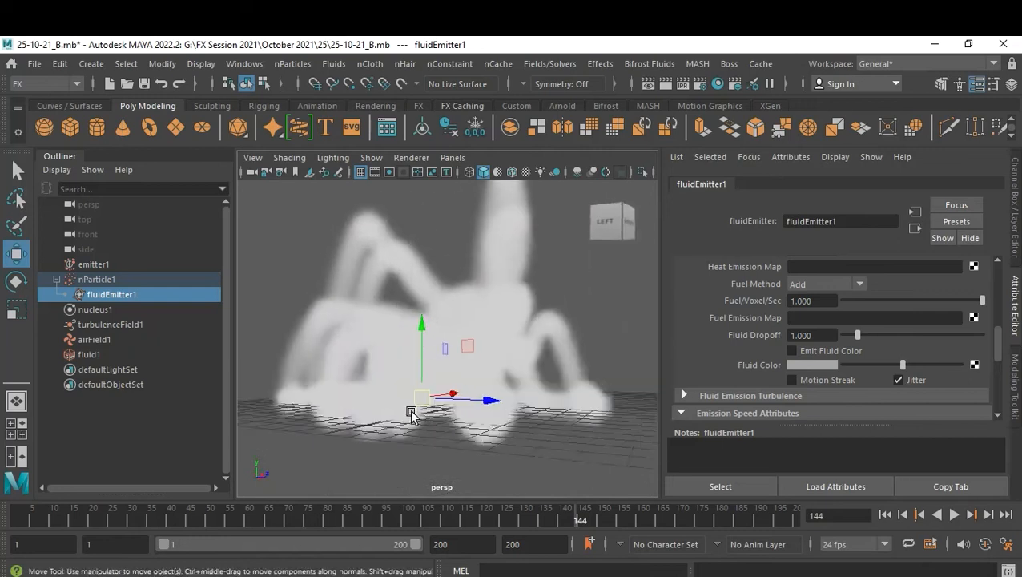
{"action": "scroll", "coordinate": [486, 470], "scroll_direction": "up", "scroll_amount": 3}
{"action": "left_click_drag", "start_coordinate": [487, 471], "coordinate": [518, 423], "text": "alt"}
{"action": "middle_click_drag", "start_coordinate": [517, 423], "coordinate": [502, 411], "text": "alt"}
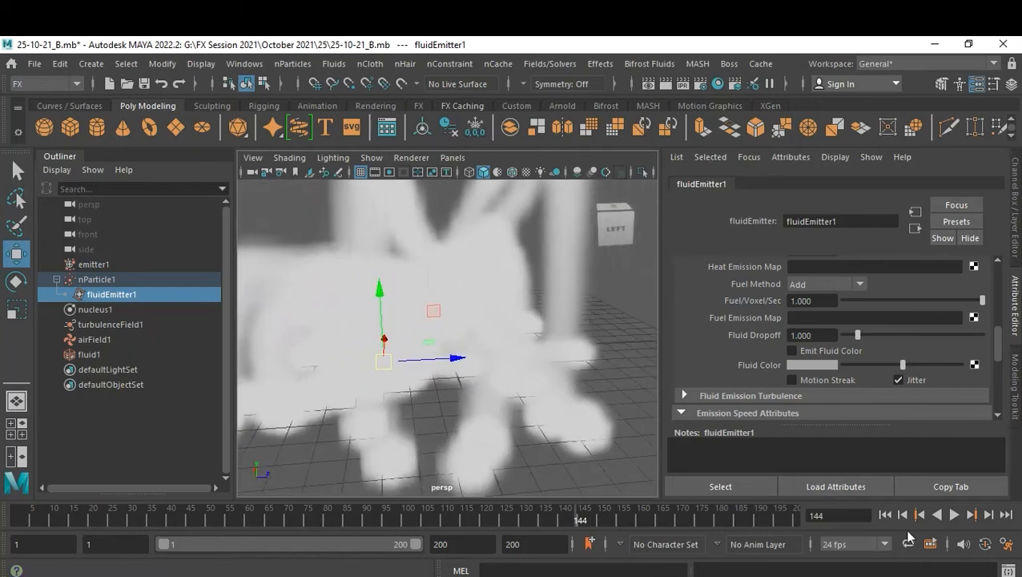
Replay the simulation from frame 1, stop at frame 75, deselect the emitter, and examine the smoke burst from around.
{"action": "left_click", "coordinate": [887, 515]}
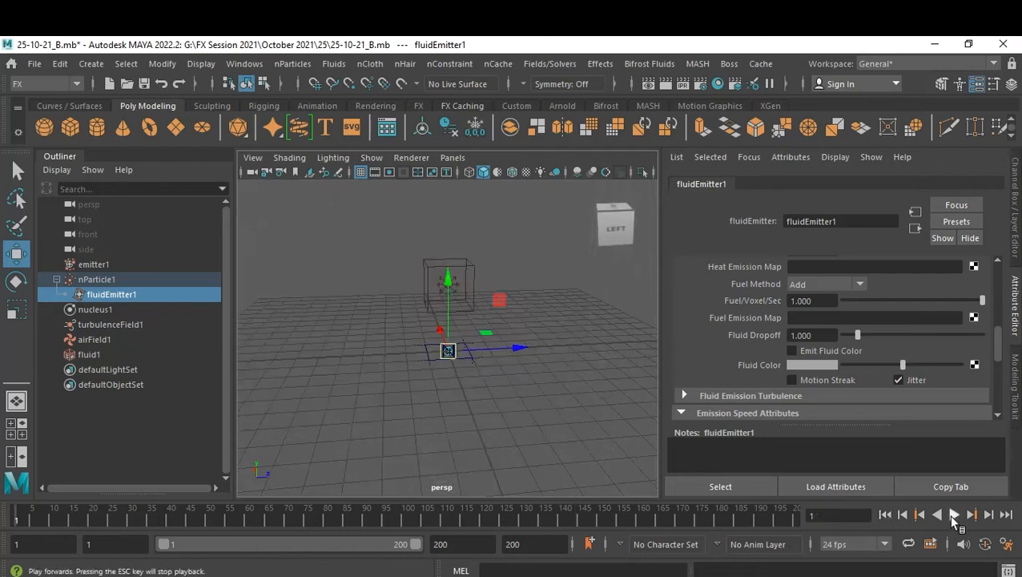
{"action": "left_click", "coordinate": [950, 515]}
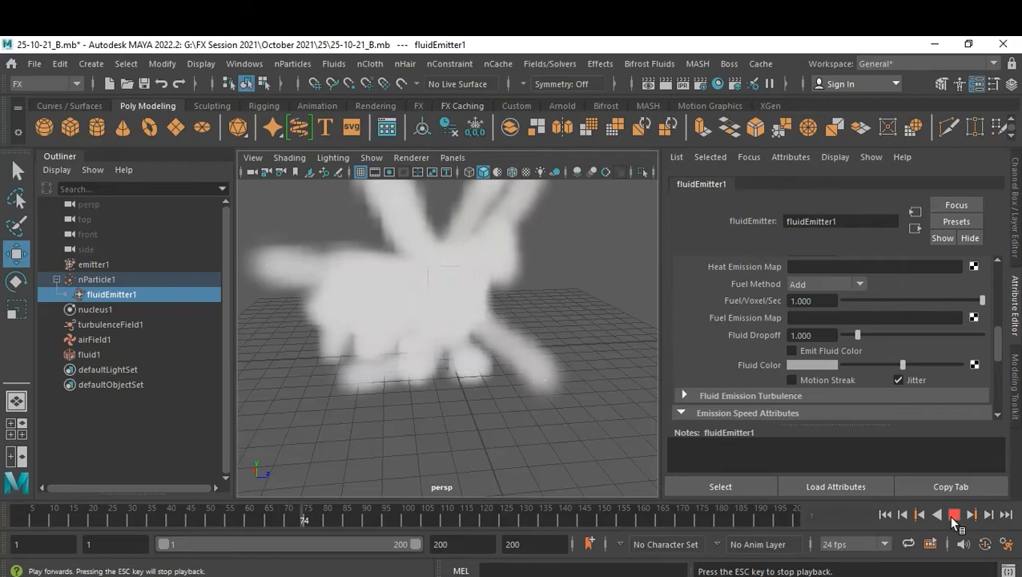
{"action": "left_click", "coordinate": [953, 516]}
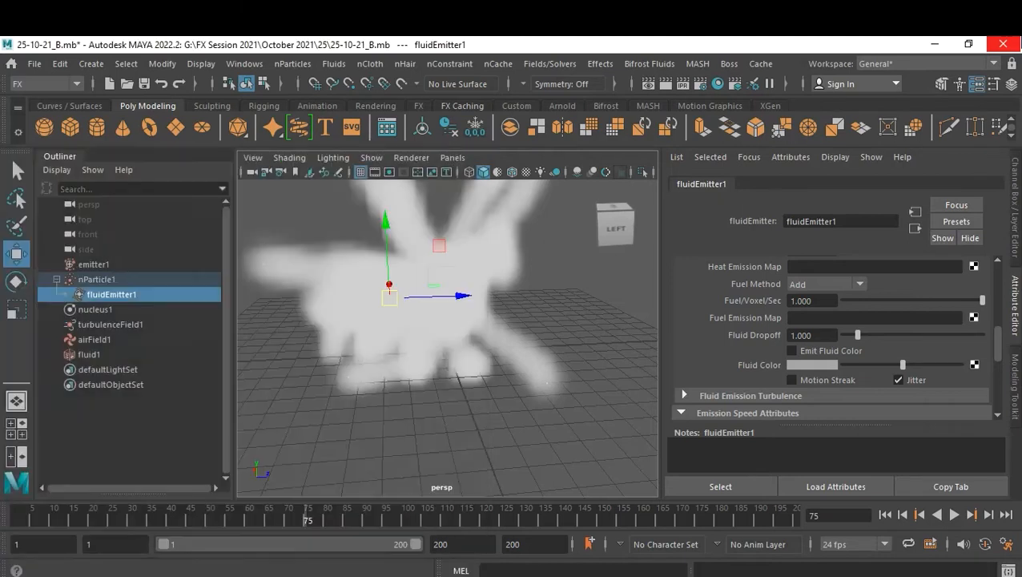
{"action": "key", "text": "super"}
{"action": "key", "text": "super"}
{"action": "left_click", "coordinate": [492, 439]}
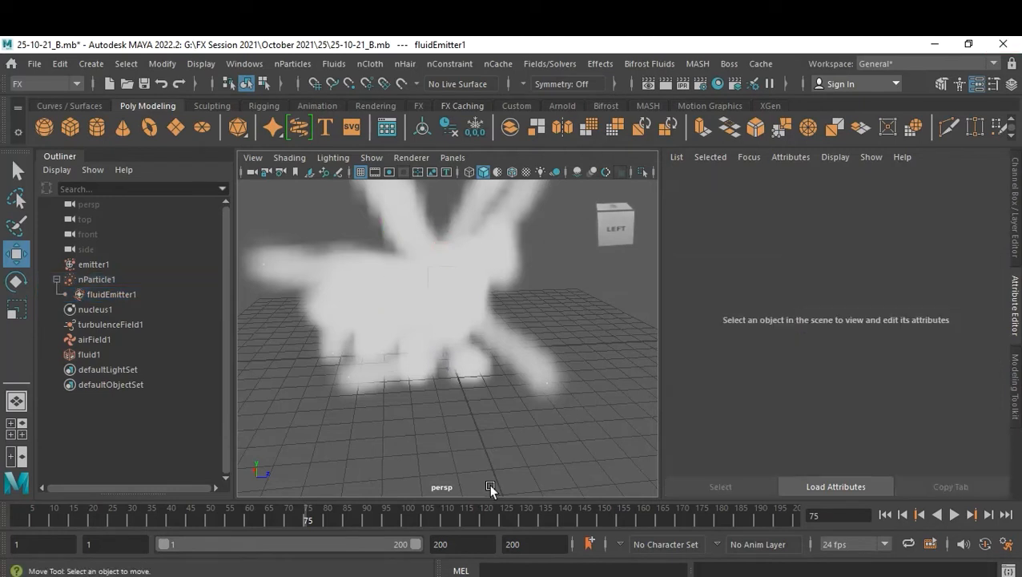
{"action": "mouse_move", "coordinate": [492, 439]}
{"action": "left_mouse_down", "text": "alt"}
{"action": "mouse_move", "coordinate": [426, 415]}
{"action": "mouse_move", "coordinate": [504, 445]}
{"action": "left_mouse_up", "text": "alt"}
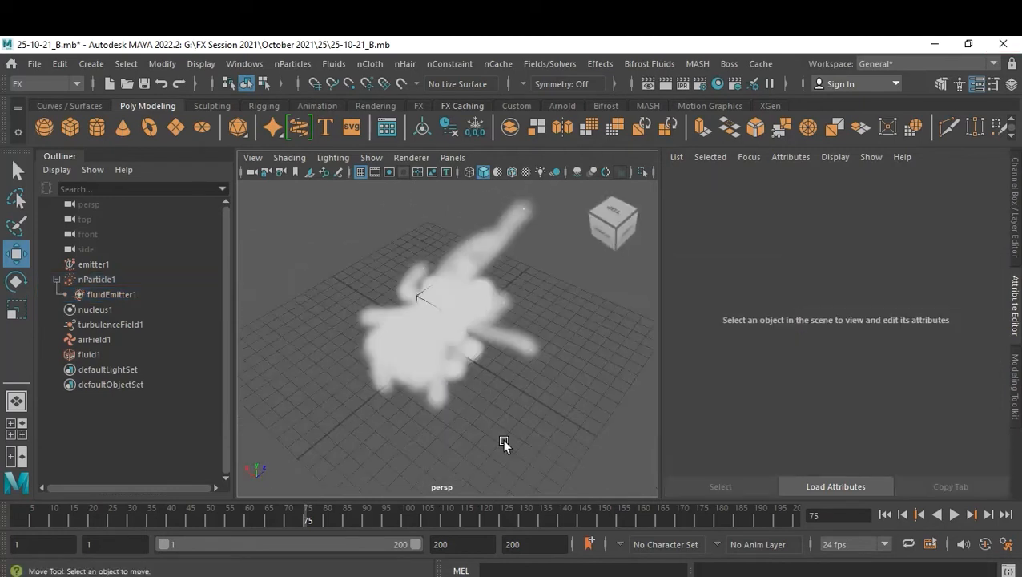
{"action": "left_click_drag", "start_coordinate": [640, 340], "coordinate": [470, 328], "text": "alt"}
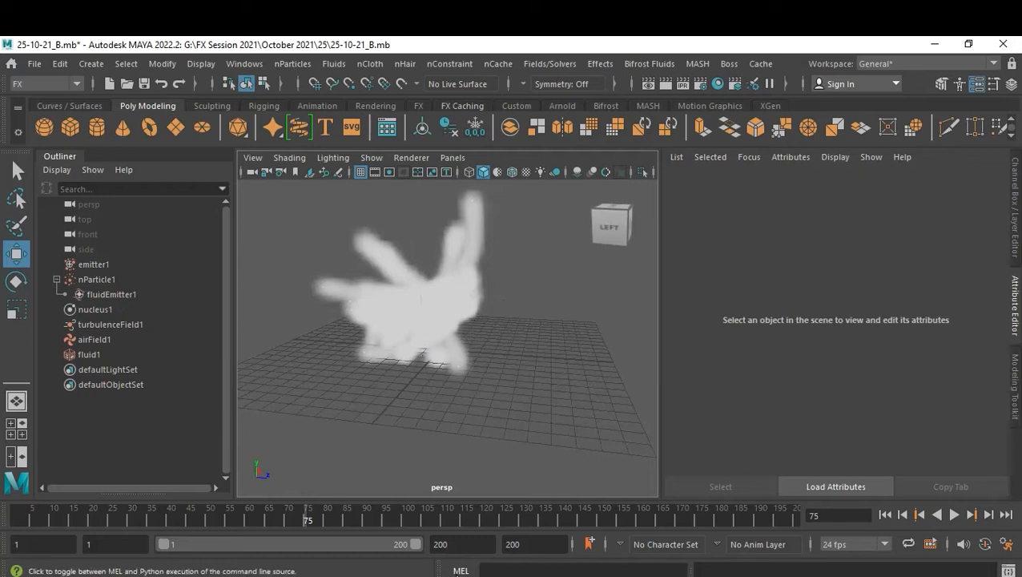
Set the end of the playback range to frame 300.
{"action": "left_click", "coordinate": [465, 544]}
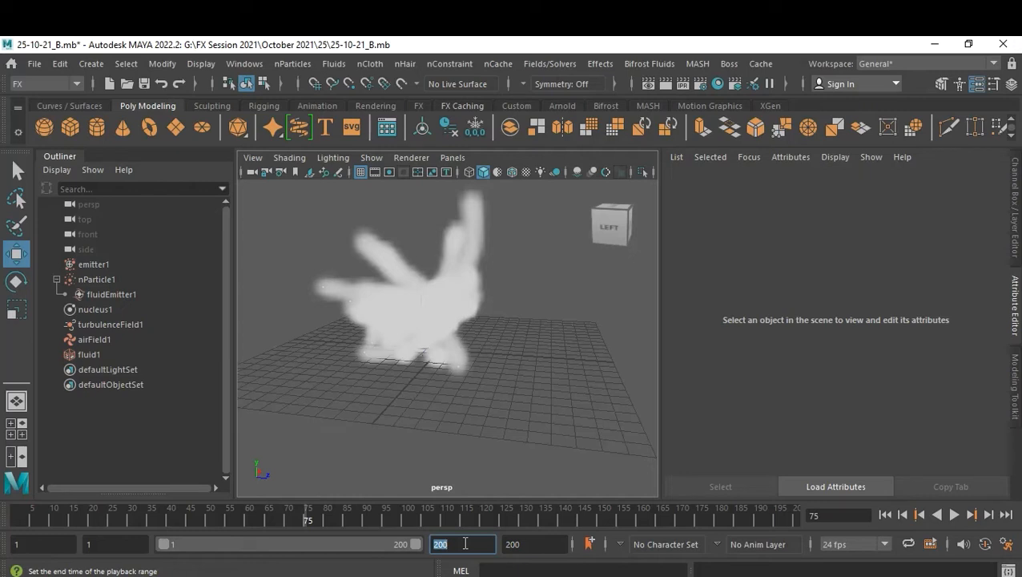
{"action": "type", "text": "0"}
{"action": "key", "text": "Return"}
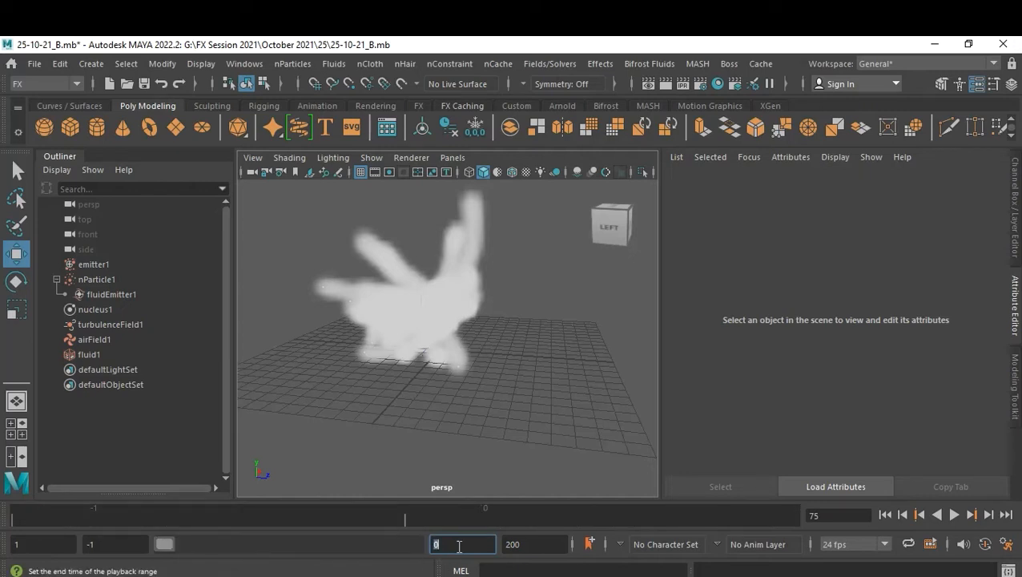
{"action": "type", "text": "300"}
{"action": "key", "text": "Return"}
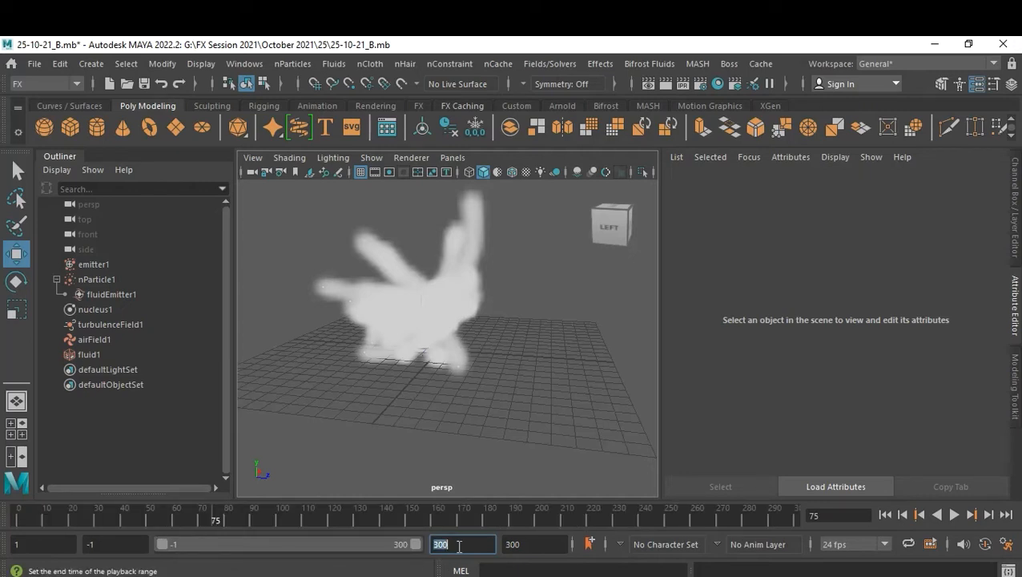
Open the Maya Fluid cache options for fluid1 and set the cache directory to G:/FX Session 2021/October 2021/25.
{"action": "left_click", "coordinate": [102, 357]}
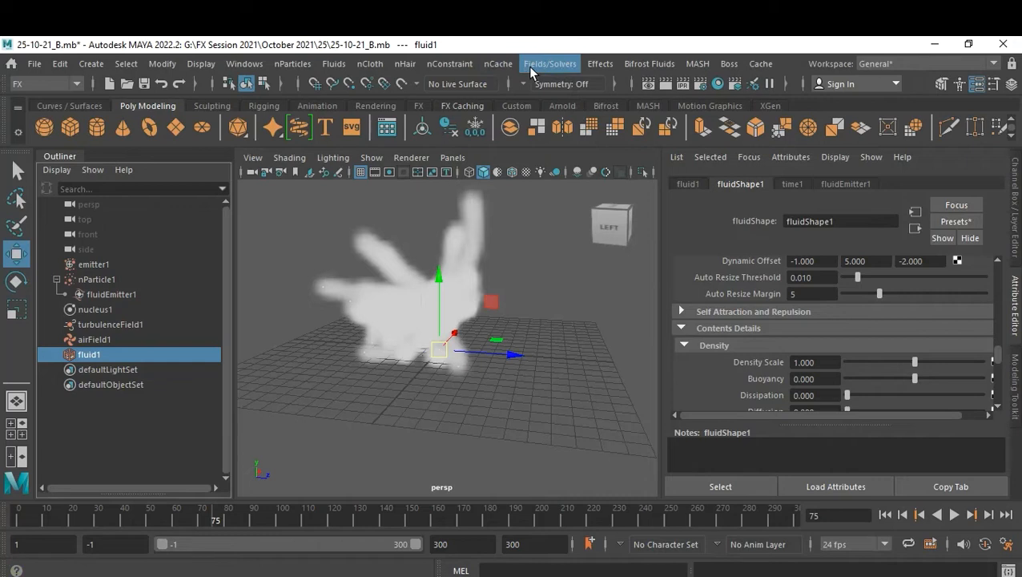
{"action": "left_click", "coordinate": [508, 64]}
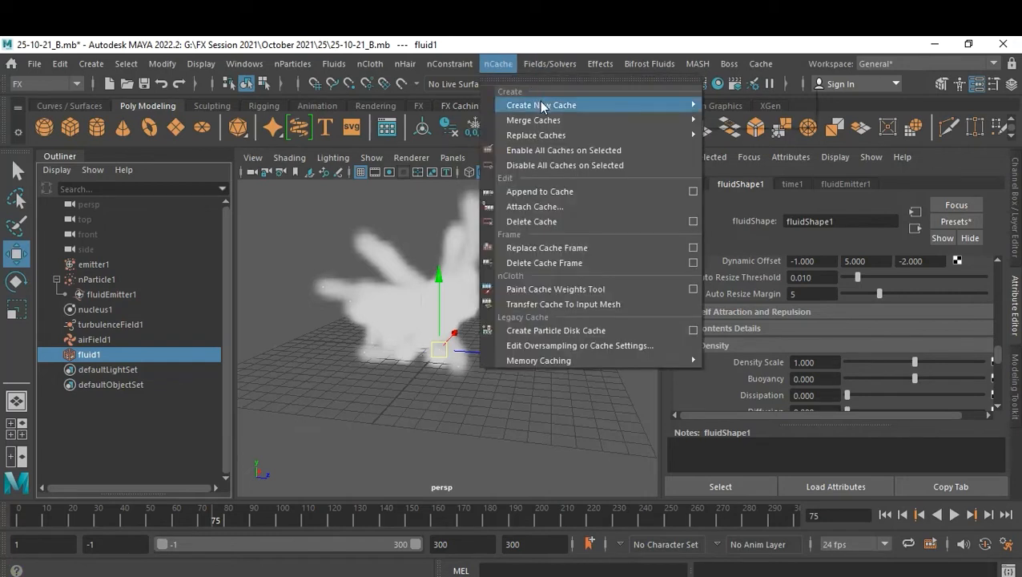
{"action": "mouse_move", "coordinate": [544, 112]}
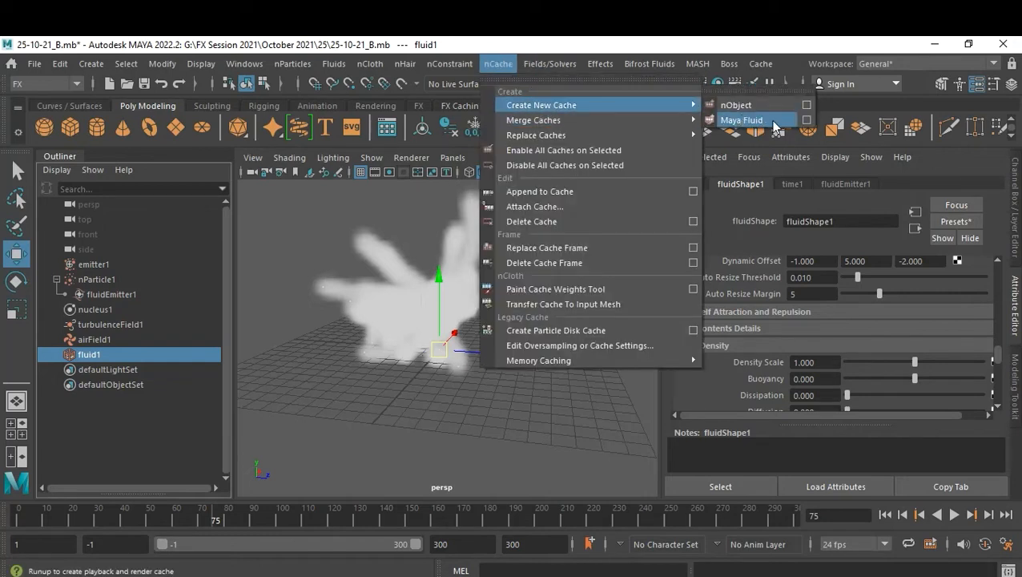
{"action": "left_click", "coordinate": [807, 121]}
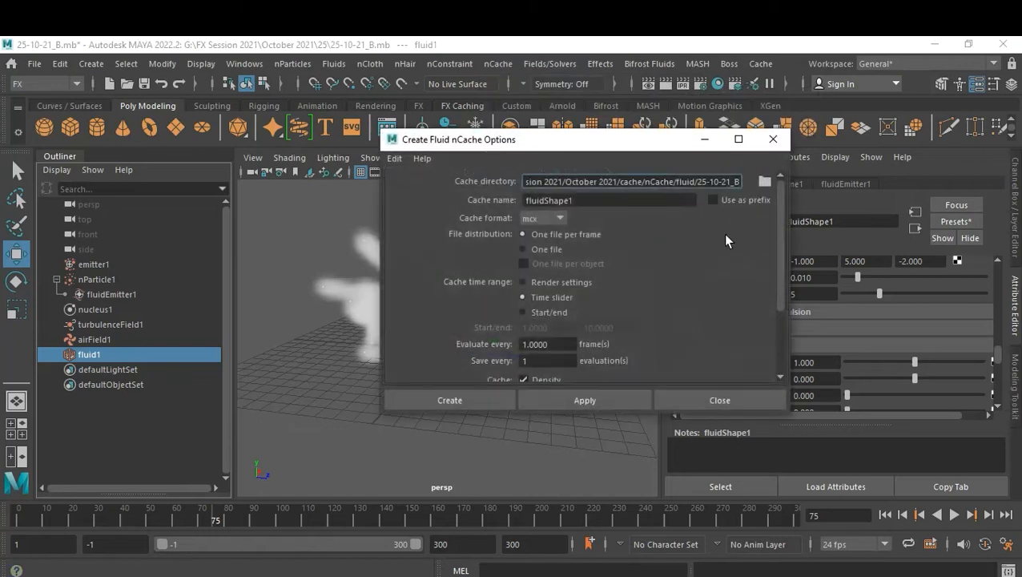
{"action": "left_click", "coordinate": [759, 183]}
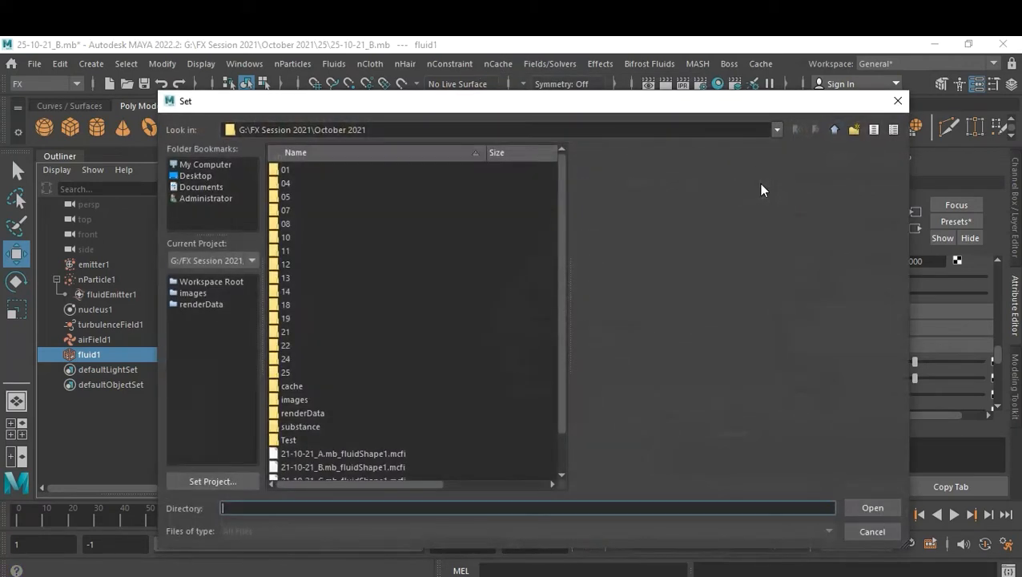
{"action": "double_click", "coordinate": [289, 372]}
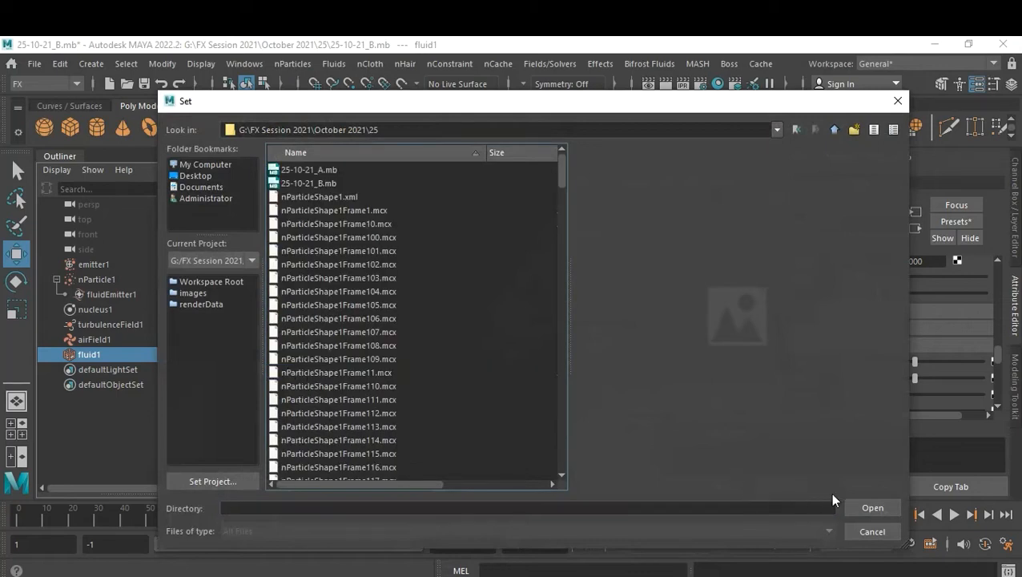
{"action": "left_click", "coordinate": [873, 508]}
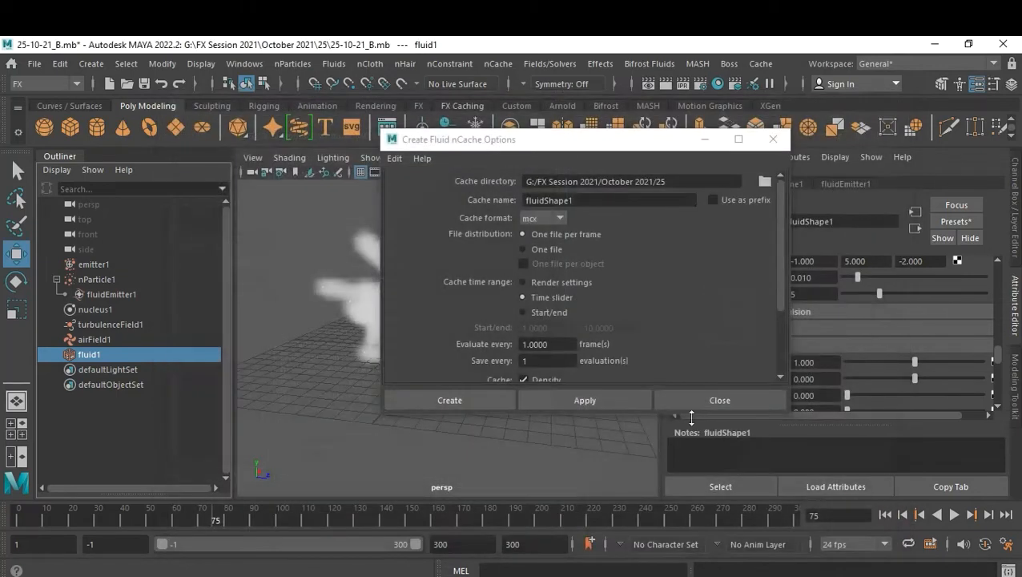
Set the file distribution to one file, keep the time slider range, and create the fluid cache for fluidShape1.
{"action": "left_click", "coordinate": [556, 249]}
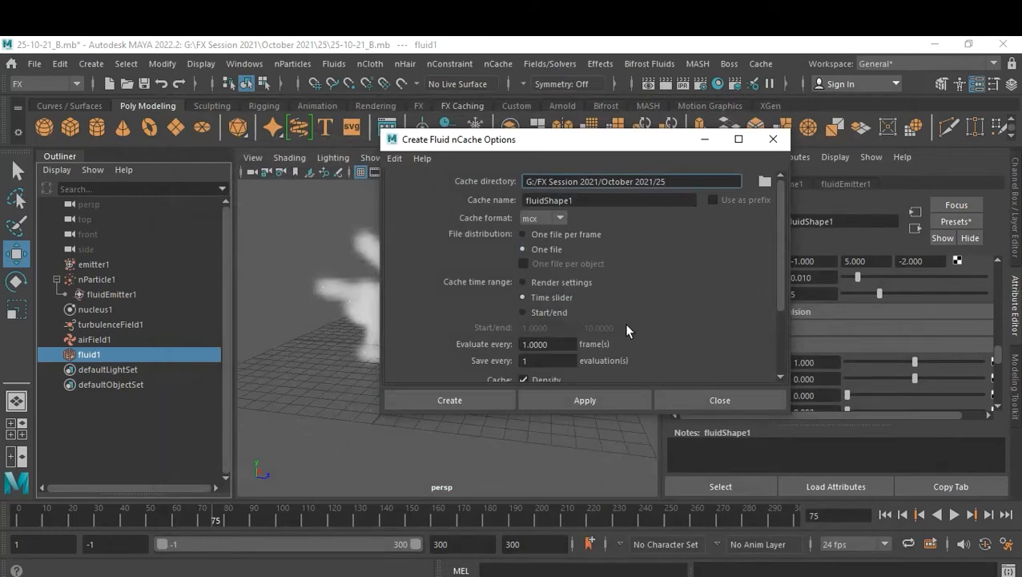
{"action": "scroll", "coordinate": [643, 319], "scroll_direction": "down", "scroll_amount": 3}
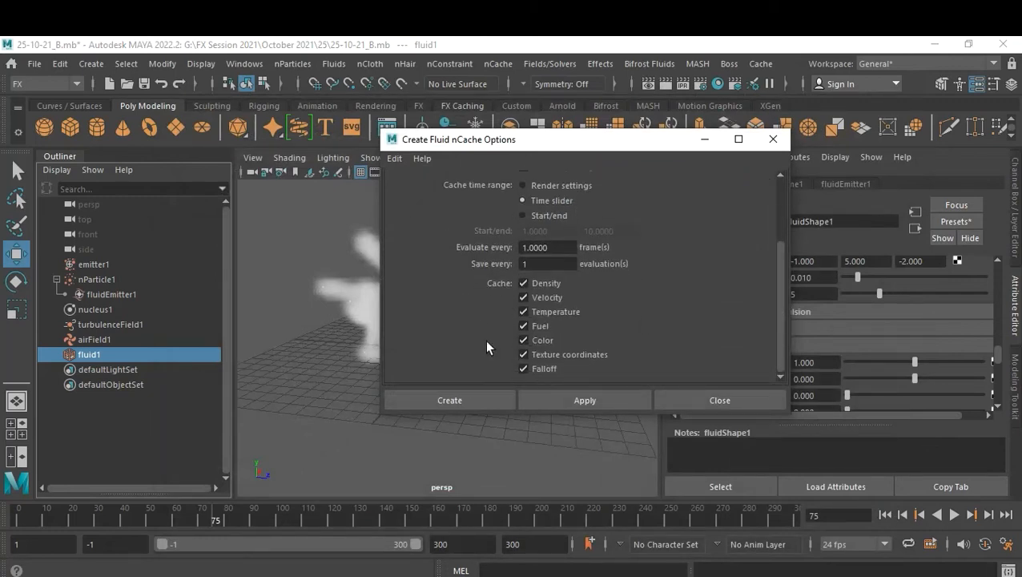
{"action": "scroll", "coordinate": [690, 290], "scroll_direction": "up", "scroll_amount": 3}
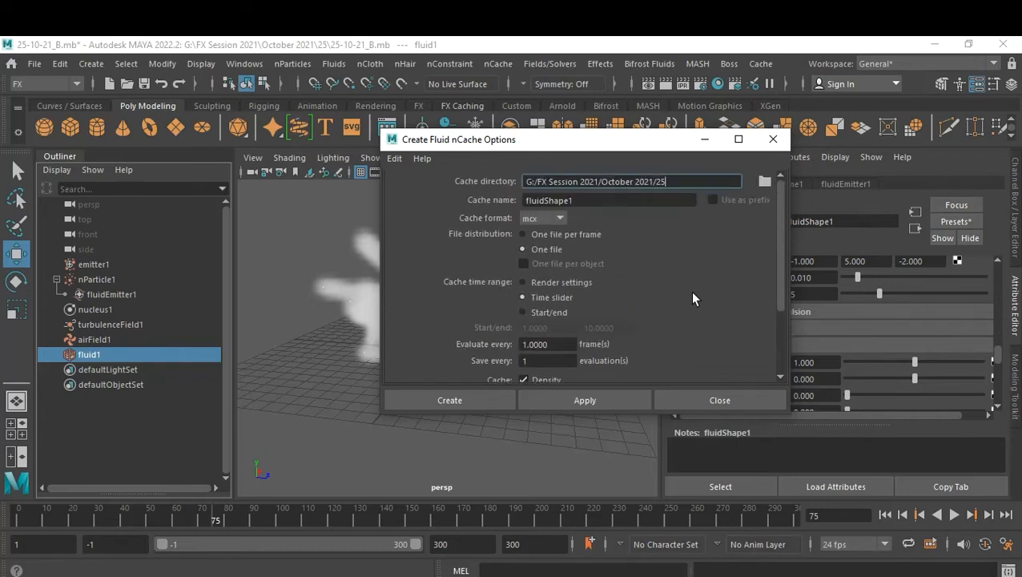
{"action": "left_click", "coordinate": [448, 399]}
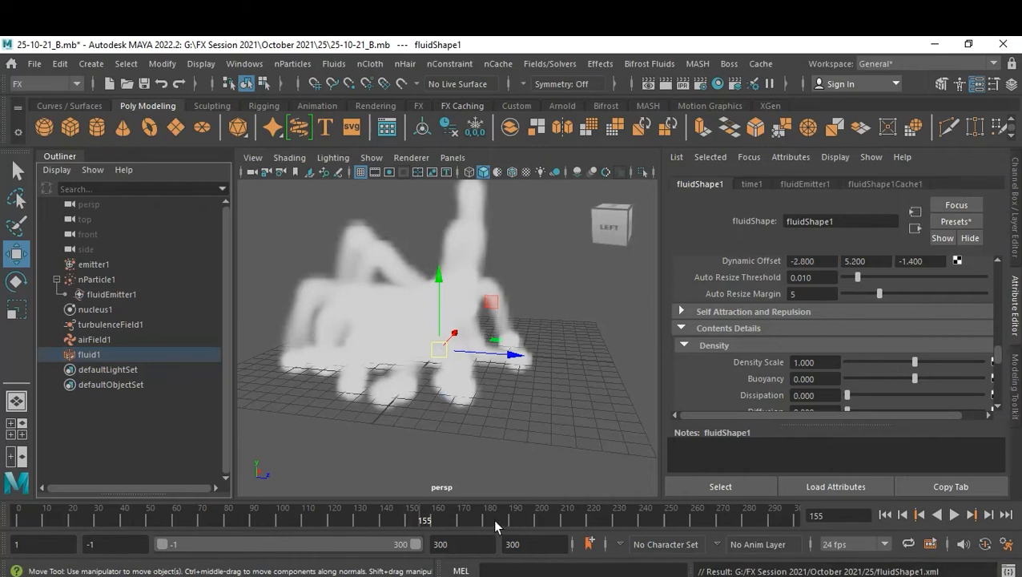
Extend the animation end to frame 1500 and set the end of the playback range to frame 155.
{"action": "double_click", "coordinate": [455, 547]}
{"action": "type", "text": "1500"}
{"action": "key", "text": "Return"}
{"action": "type", "text": "155"}
{"action": "key", "text": "Return"}
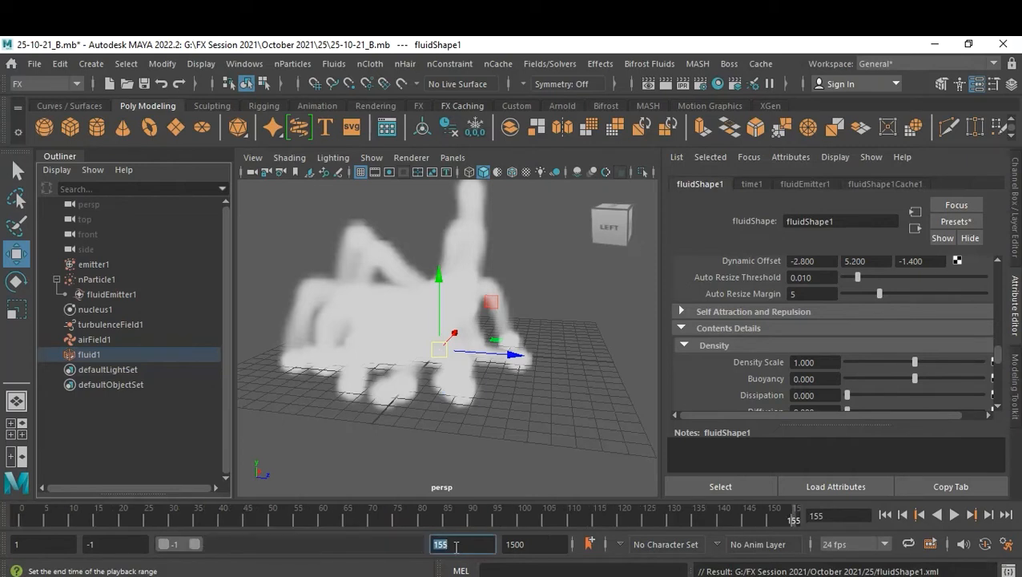
Play back the cached fluid, stop at frame 110, and view the smoke from the back.
{"action": "left_click_drag", "start_coordinate": [785, 523], "coordinate": [659, 523]}
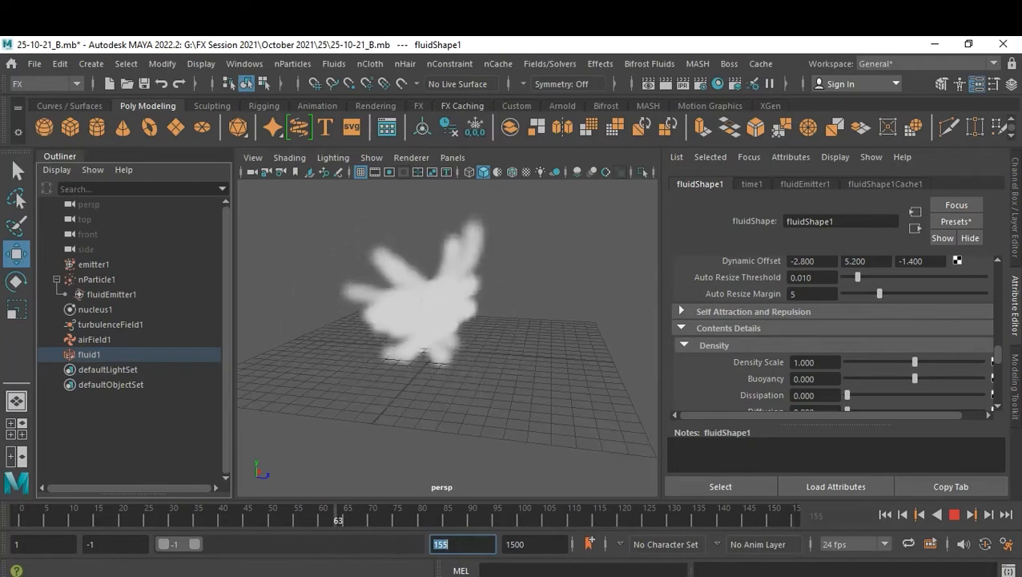
{"action": "key", "text": "Escape"}
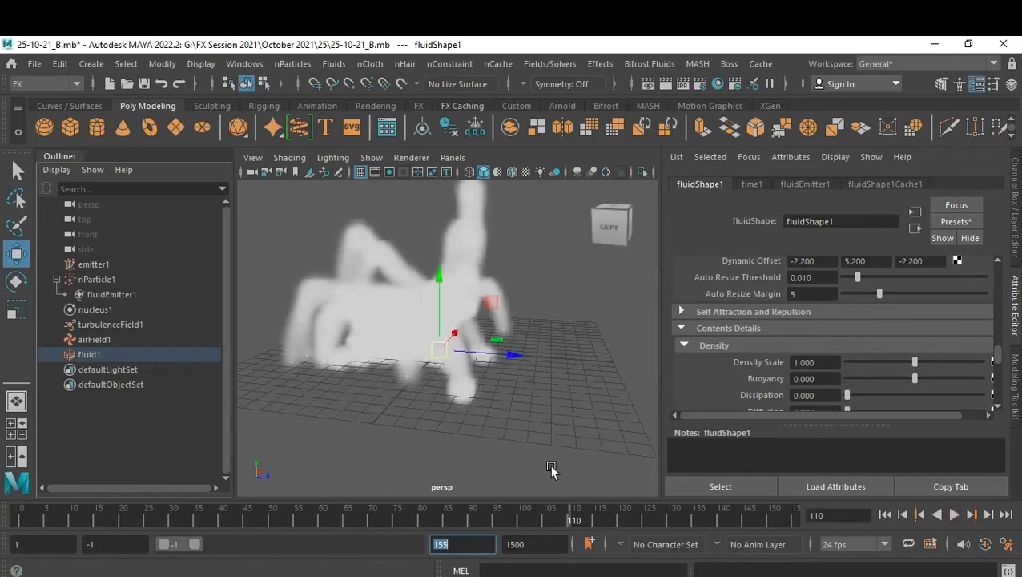
{"action": "left_click_drag", "start_coordinate": [513, 404], "coordinate": [542, 418], "text": "alt"}
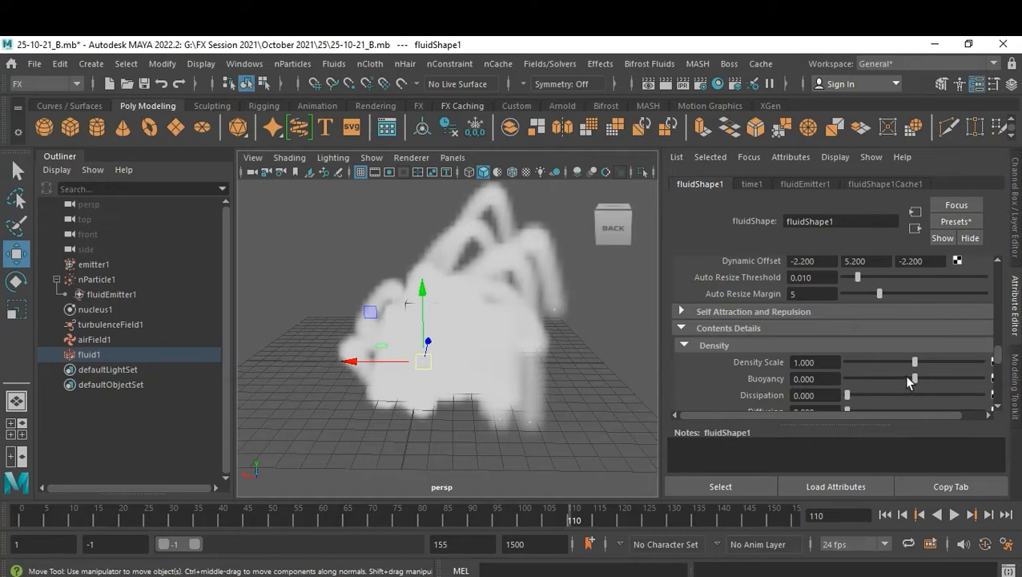
Set the velocity Swirl to 5 and the velocity Noise to 2 for fluidShape1.
{"action": "scroll", "coordinate": [903, 375], "scroll_direction": "down", "scroll_amount": 1}
{"action": "scroll", "coordinate": [902, 375], "scroll_direction": "down", "scroll_amount": 1}
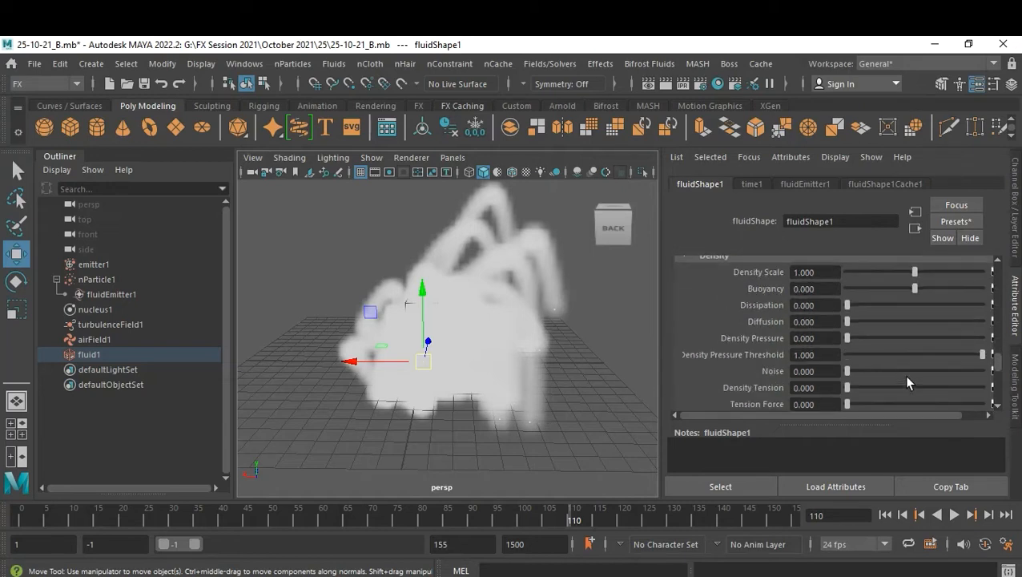
{"action": "scroll", "coordinate": [907, 381], "scroll_direction": "down", "scroll_amount": 1}
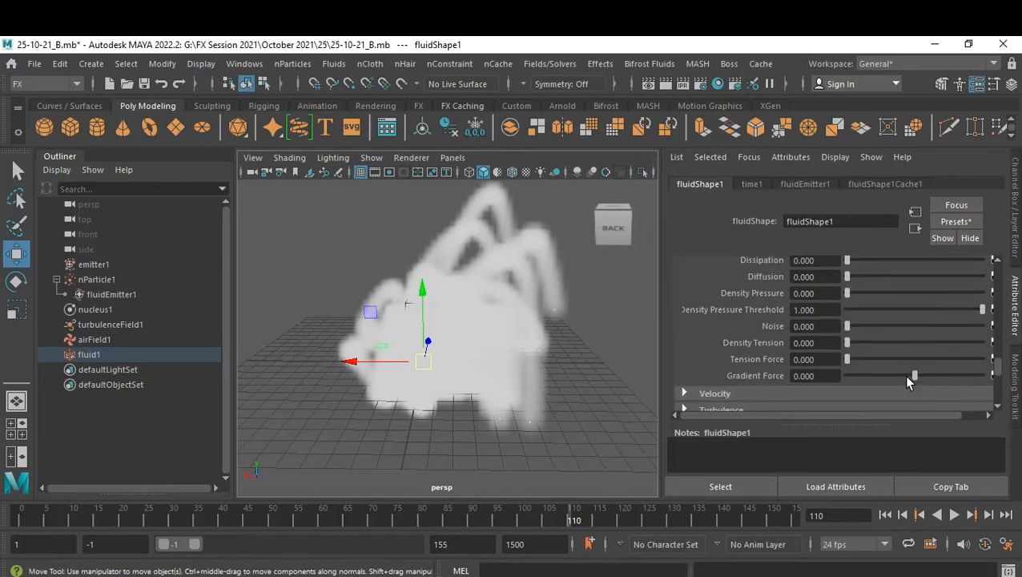
{"action": "scroll", "coordinate": [869, 368], "scroll_direction": "down", "scroll_amount": 1}
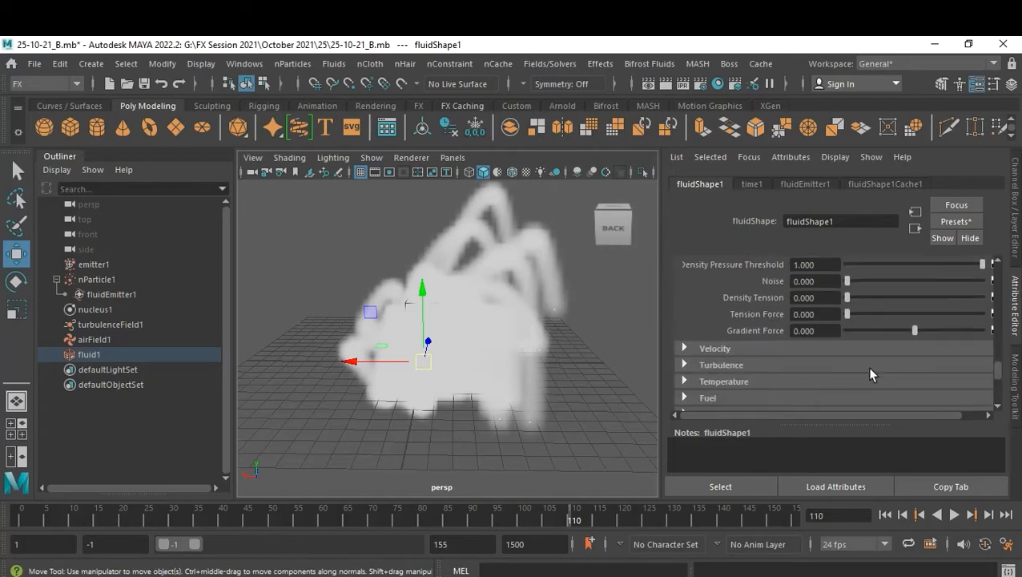
{"action": "left_click", "coordinate": [726, 351]}
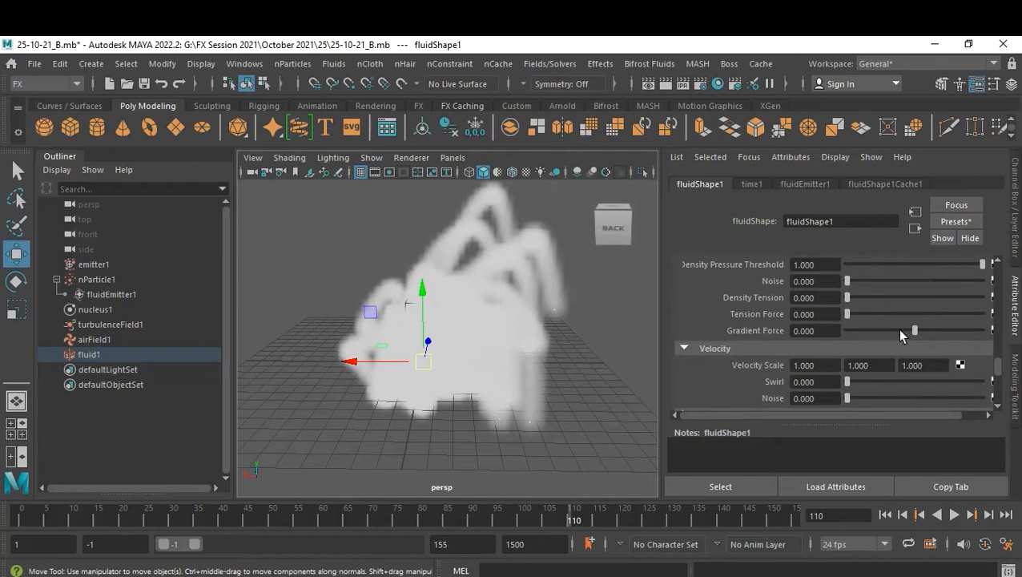
{"action": "scroll", "coordinate": [893, 329], "scroll_direction": "down", "scroll_amount": 1}
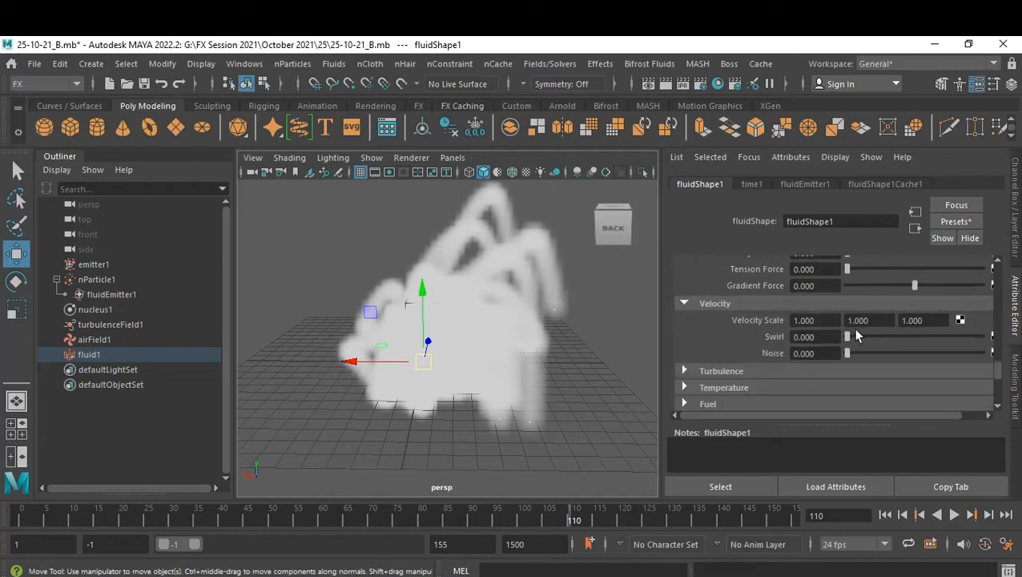
{"action": "left_click", "coordinate": [837, 335]}
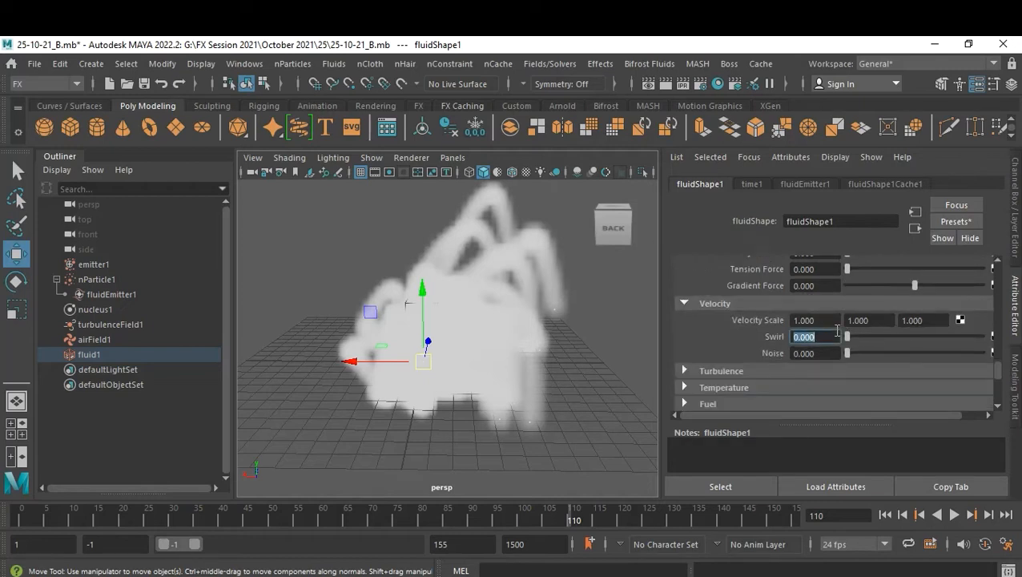
{"action": "type", "text": "5"}
{"action": "key", "text": "Return"}
{"action": "left_click", "coordinate": [830, 354]}
{"action": "double_click", "coordinate": [830, 353]}
{"action": "type", "text": "2"}
{"action": "key", "text": "Return"}
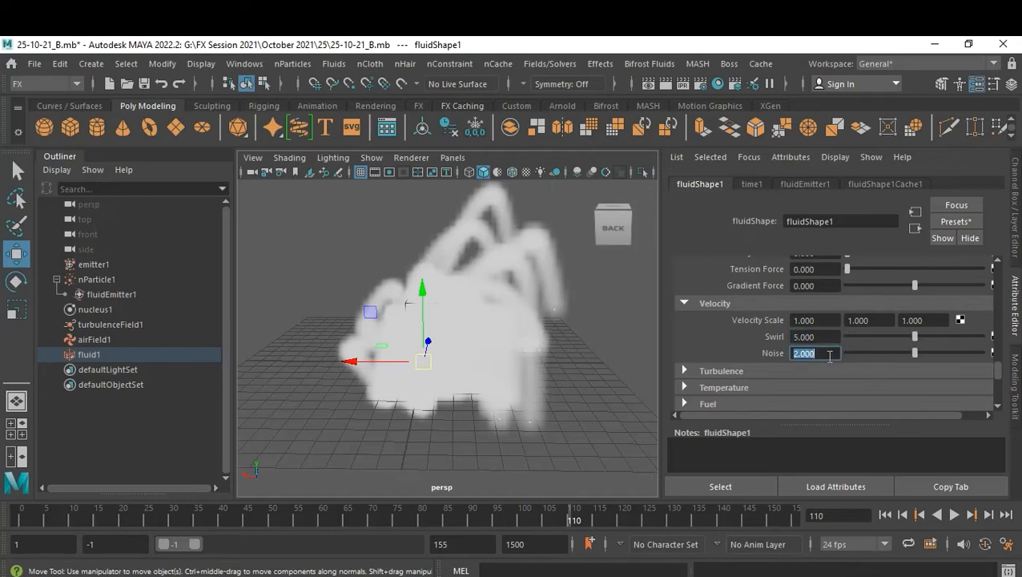
Set the turbulence Strength of fluidShape1 to 2.
{"action": "left_click", "coordinate": [729, 373]}
{"action": "scroll", "coordinate": [804, 341], "scroll_direction": "down", "scroll_amount": 2}
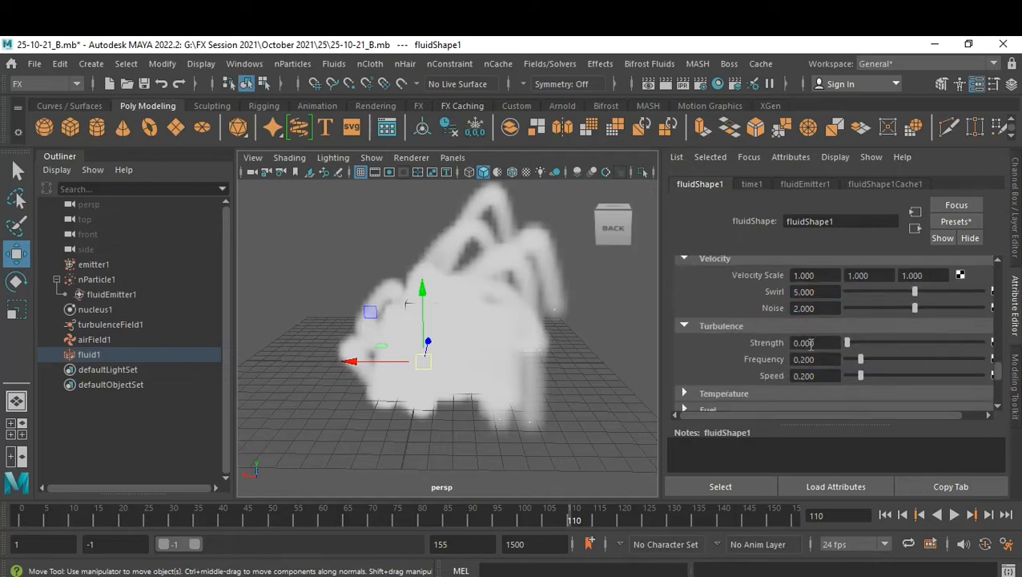
{"action": "double_click", "coordinate": [814, 345]}
{"action": "type", "text": "2"}
{"action": "key", "text": "Return"}
Expand the Shading attributes of fluidShape1 and raise the fluid's Transparency slightly.
{"action": "scroll", "coordinate": [859, 351], "scroll_direction": "down", "scroll_amount": 4}
{"action": "scroll", "coordinate": [861, 351], "scroll_direction": "up", "scroll_amount": 2}
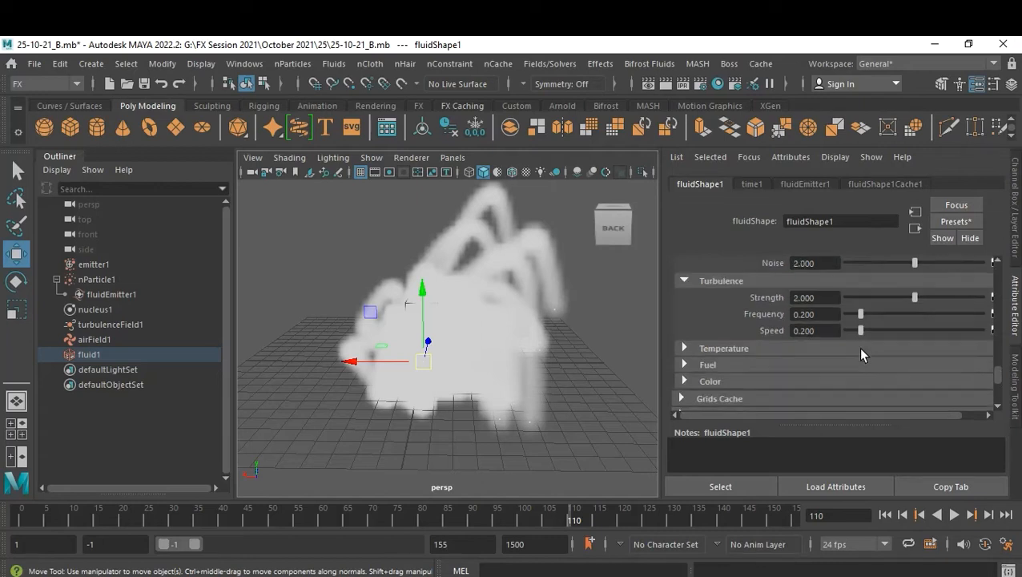
{"action": "scroll", "coordinate": [861, 350], "scroll_direction": "up", "scroll_amount": 12}
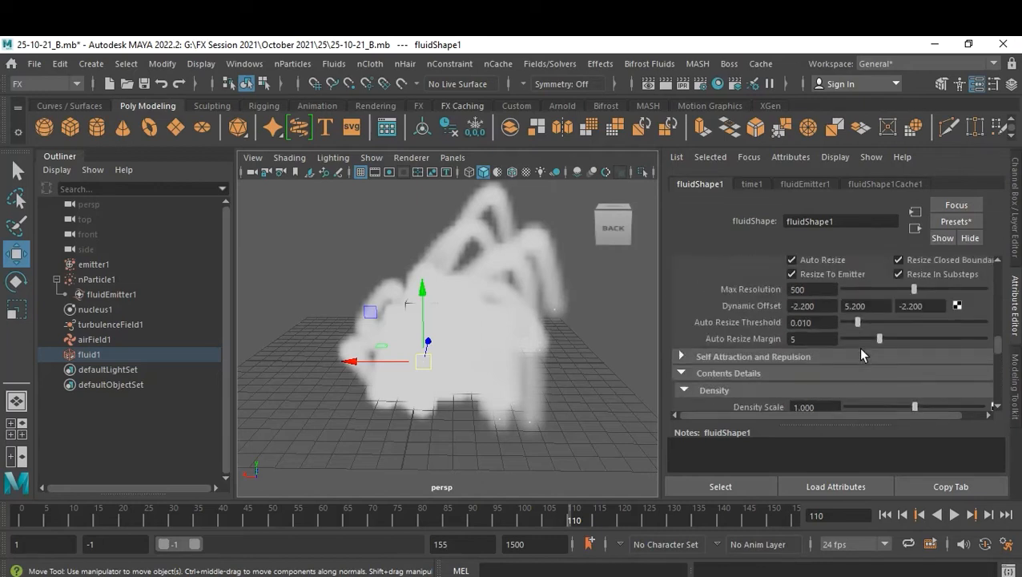
{"action": "scroll", "coordinate": [861, 353], "scroll_direction": "up", "scroll_amount": 7}
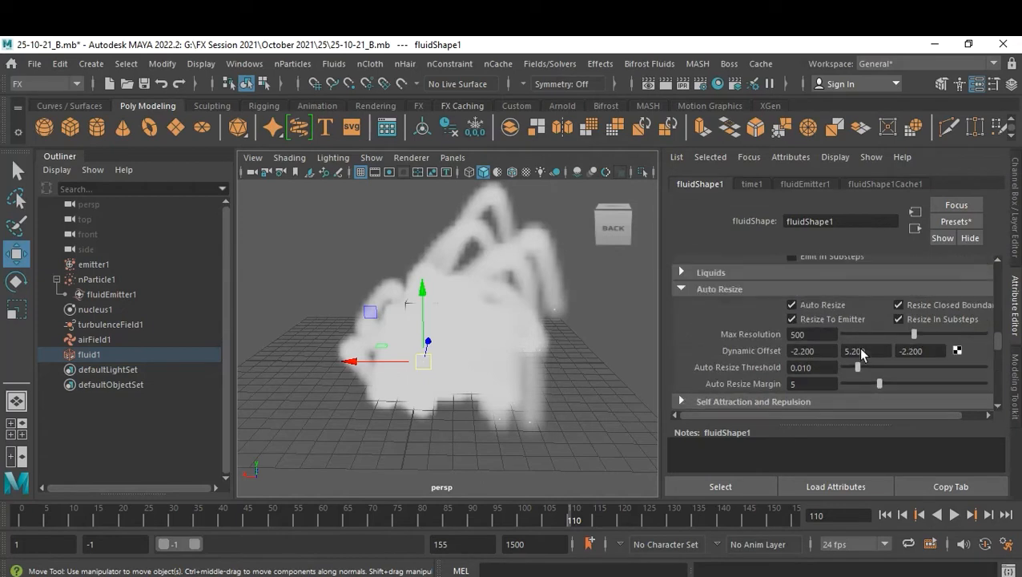
{"action": "scroll", "coordinate": [861, 353], "scroll_direction": "down", "scroll_amount": 9}
{"action": "scroll", "coordinate": [860, 350], "scroll_direction": "down", "scroll_amount": 15}
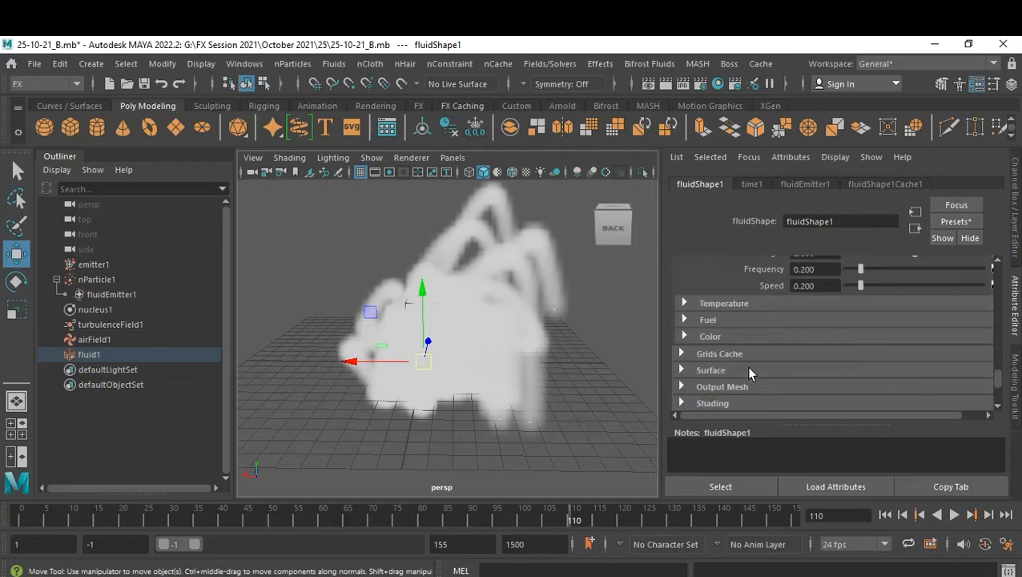
{"action": "scroll", "coordinate": [810, 366], "scroll_direction": "down", "scroll_amount": 2}
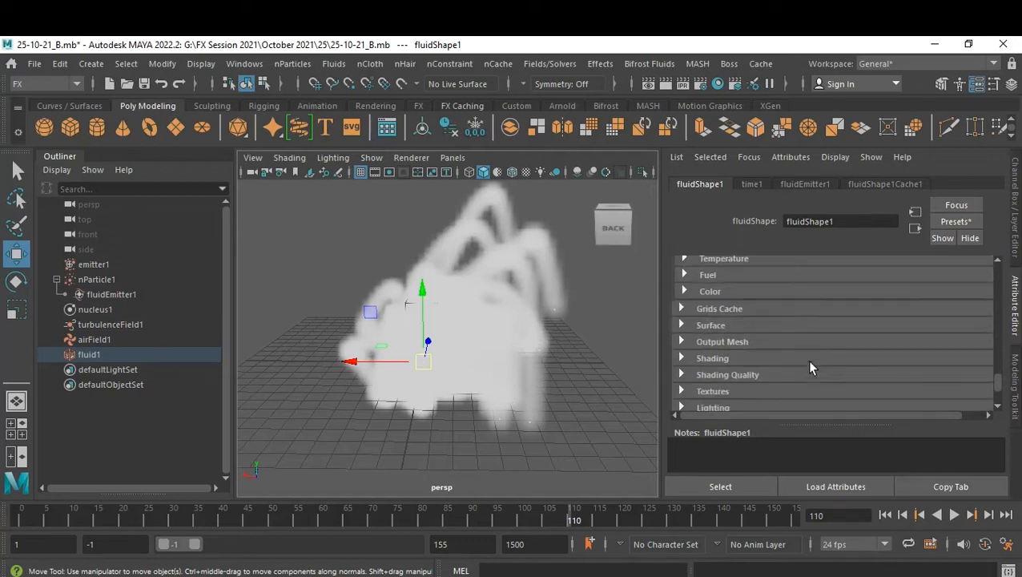
{"action": "left_click", "coordinate": [725, 358]}
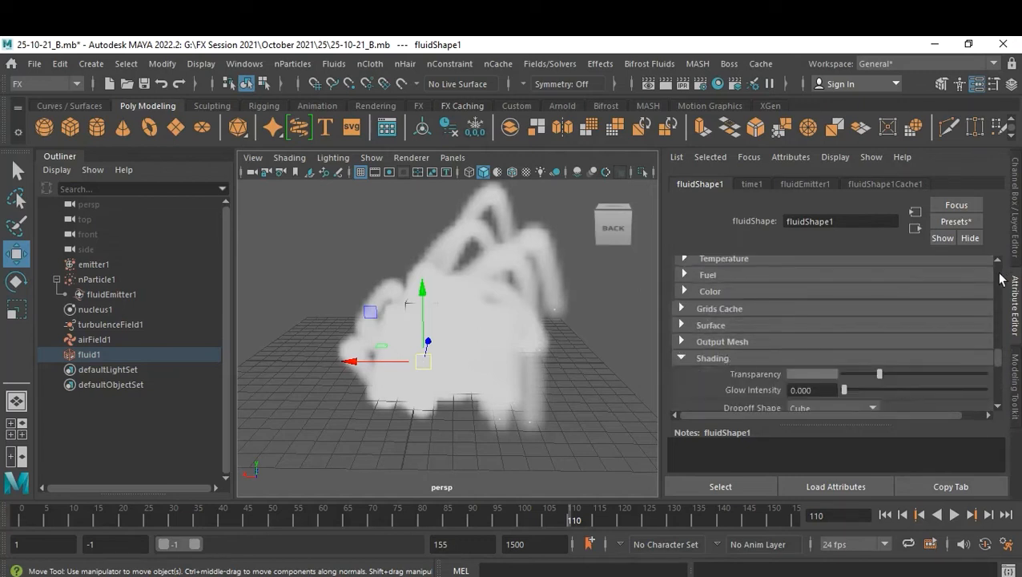
{"action": "scroll", "coordinate": [867, 259], "scroll_direction": "down", "scroll_amount": 2}
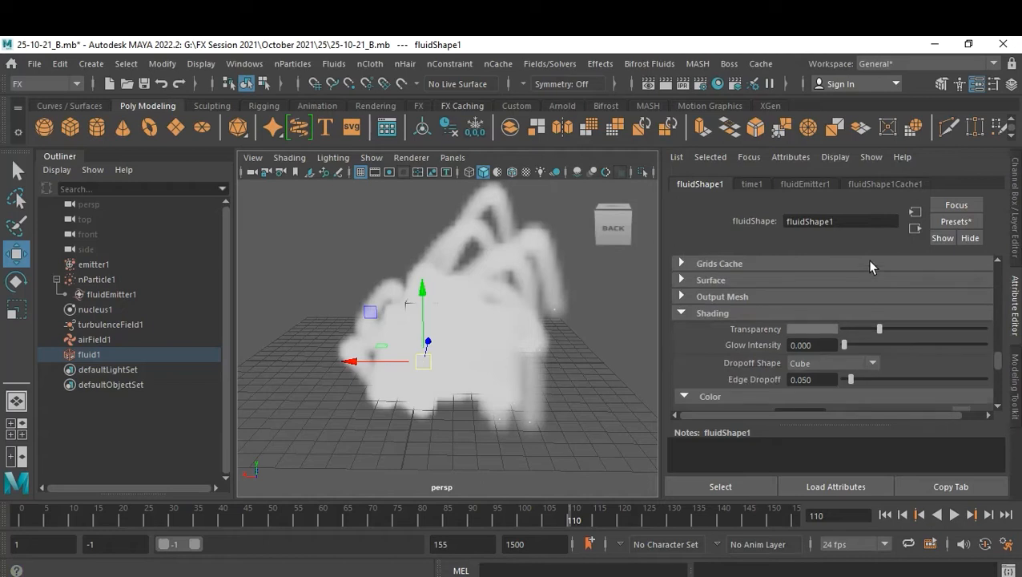
{"action": "left_click", "coordinate": [865, 329]}
{"action": "mouse_move", "coordinate": [865, 335]}
{"action": "left_mouse_down"}
{"action": "mouse_move", "coordinate": [923, 343]}
{"action": "mouse_move", "coordinate": [917, 351]}
{"action": "mouse_move", "coordinate": [871, 340]}
{"action": "mouse_move", "coordinate": [882, 335]}
{"action": "left_mouse_up"}
{"action": "scroll", "coordinate": [899, 327], "scroll_direction": "down", "scroll_amount": 2}
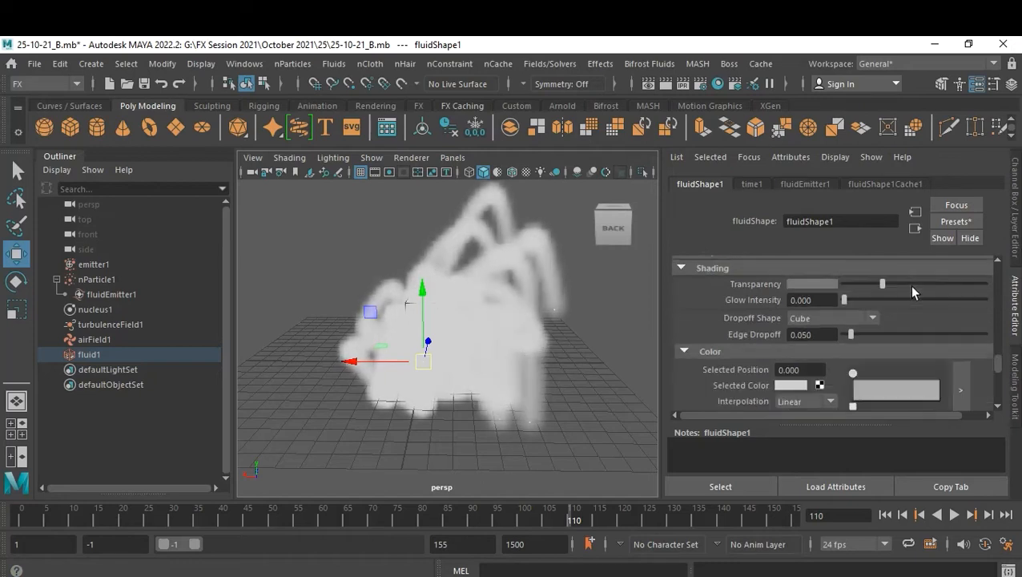
Add markers at about 0.43 and 1.0 on the fluid's shading color ramp and color the end marker fully saturated red.
{"action": "scroll", "coordinate": [899, 350], "scroll_direction": "down", "scroll_amount": 2}
{"action": "left_click", "coordinate": [888, 350]}
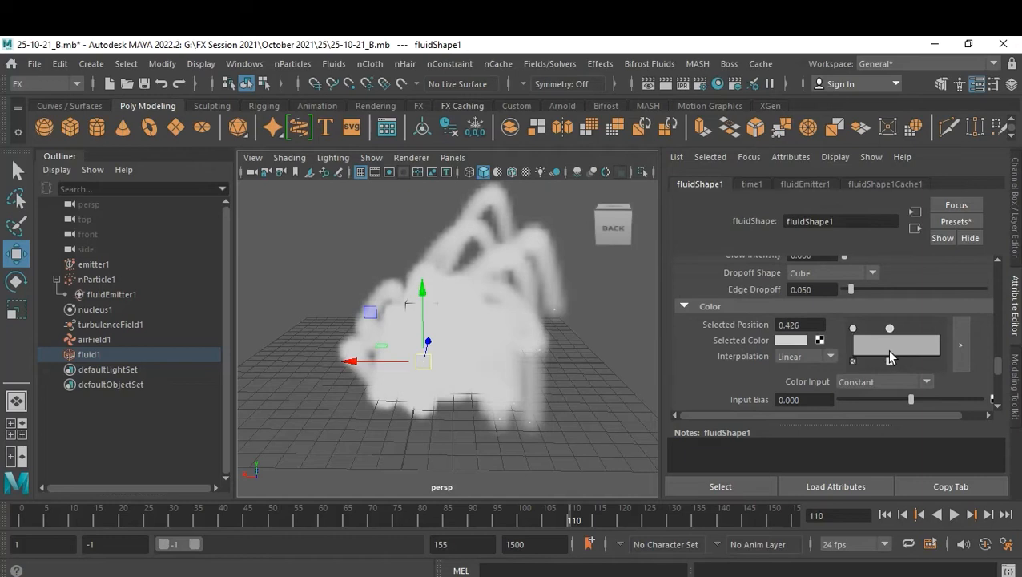
{"action": "left_click", "coordinate": [938, 349]}
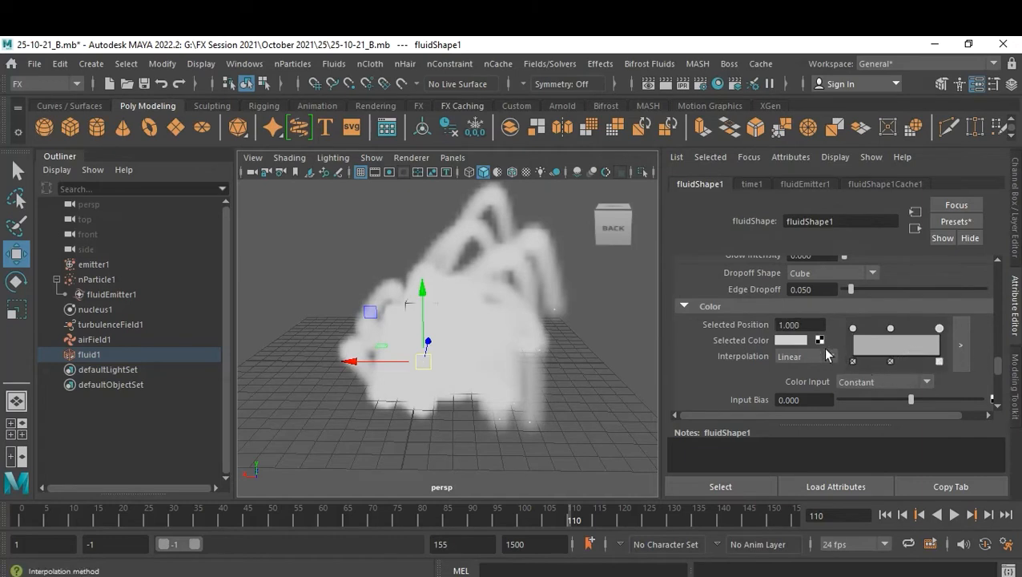
{"action": "left_click", "coordinate": [797, 343]}
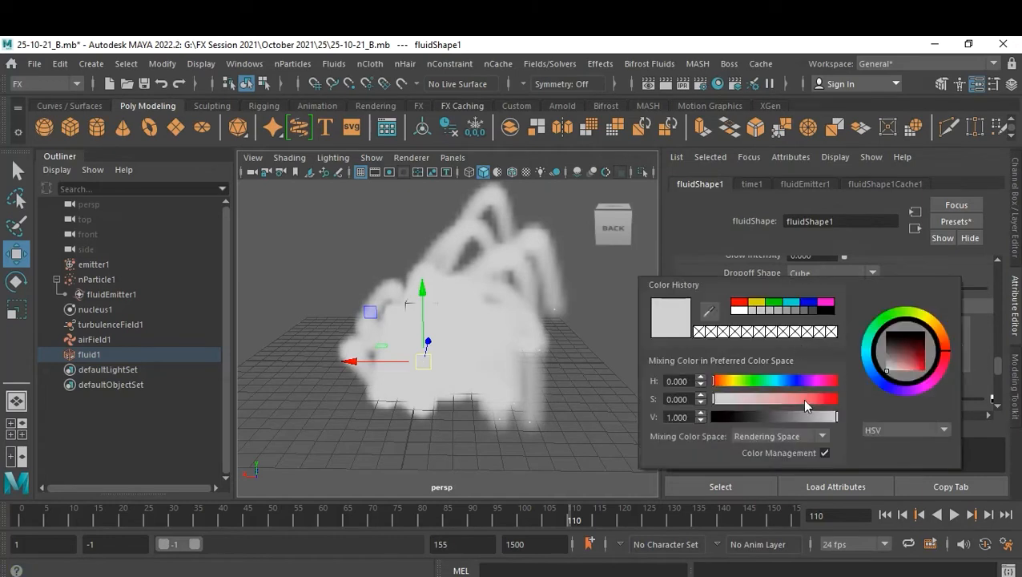
{"action": "left_click_drag", "start_coordinate": [802, 399], "coordinate": [851, 400]}
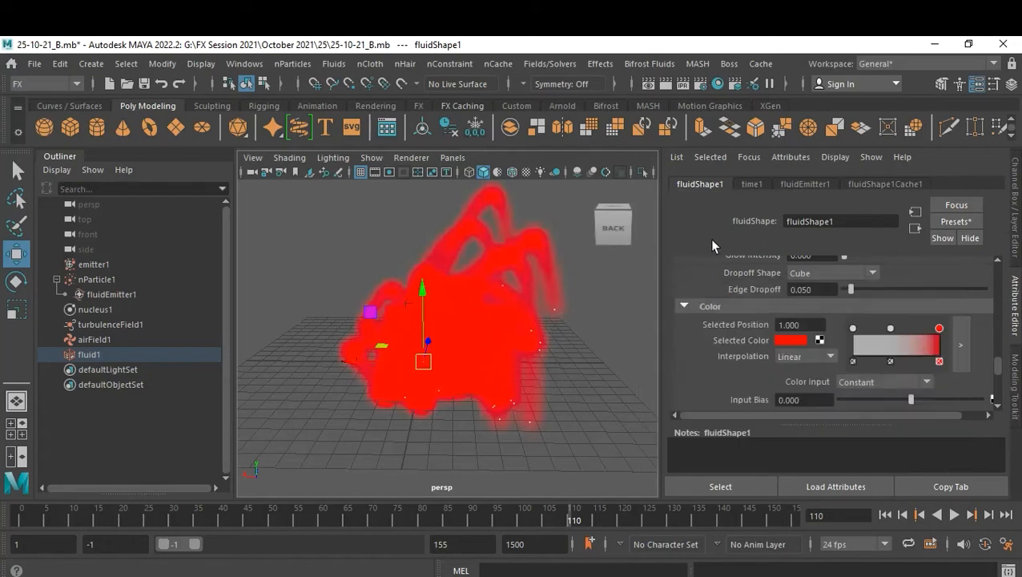
Add a color ramp marker at about 0.61 and make it a slightly darkened orange with hue 27.692 and saturation 1.
{"action": "left_click", "coordinate": [903, 343]}
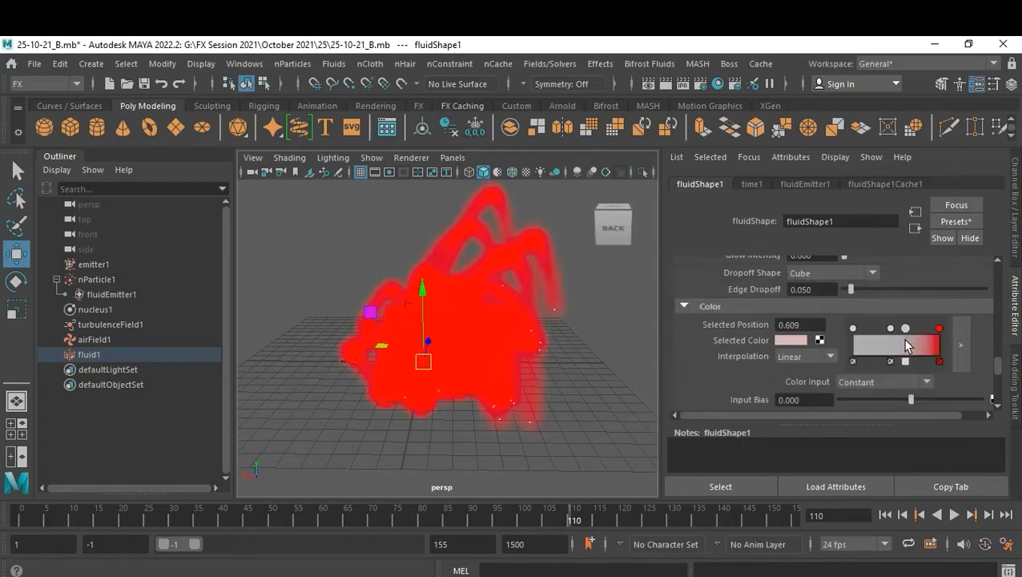
{"action": "left_click", "coordinate": [801, 341]}
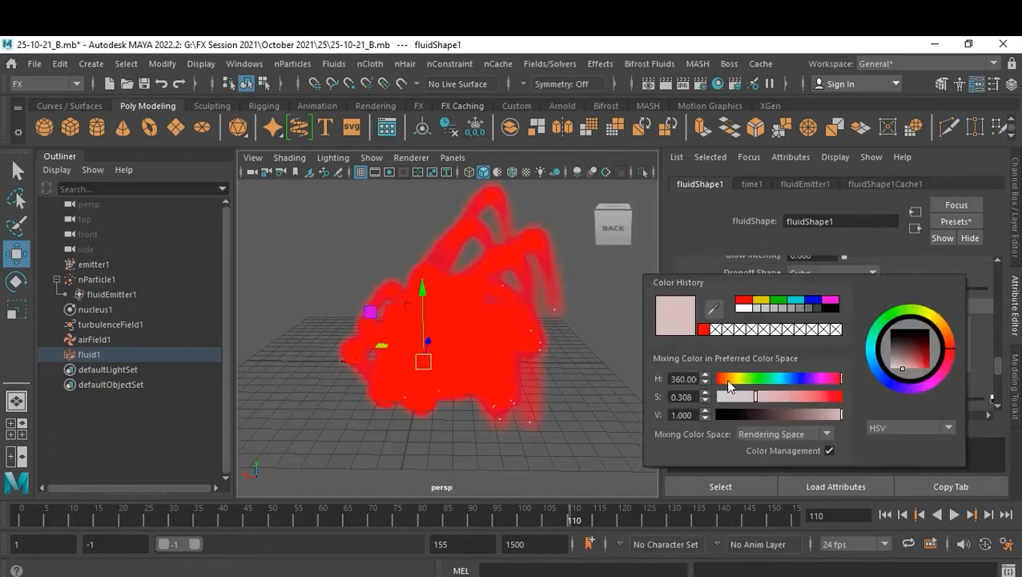
{"action": "left_click", "coordinate": [726, 378]}
{"action": "left_click", "coordinate": [803, 397]}
{"action": "left_click", "coordinate": [840, 397]}
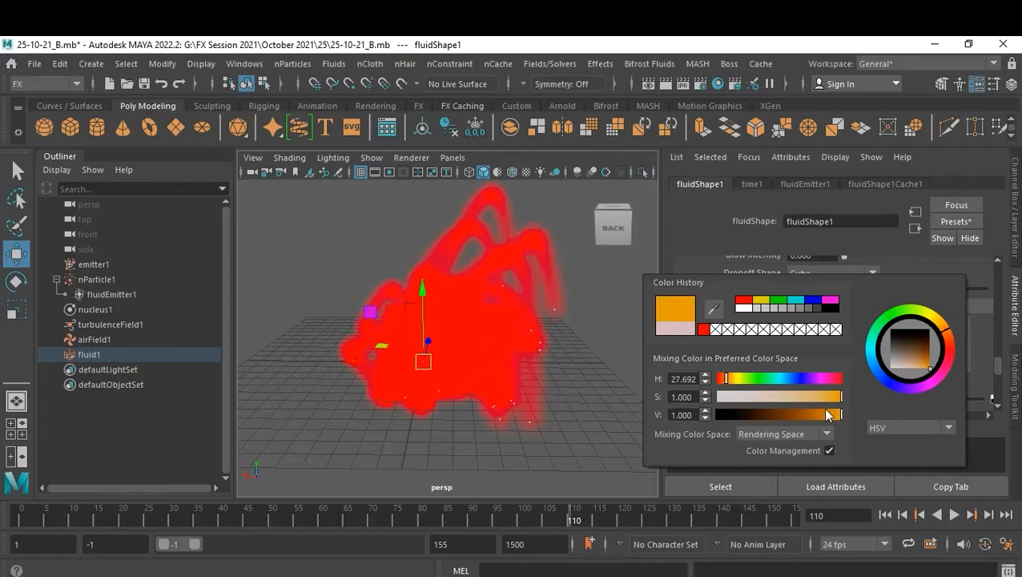
{"action": "left_click", "coordinate": [826, 414]}
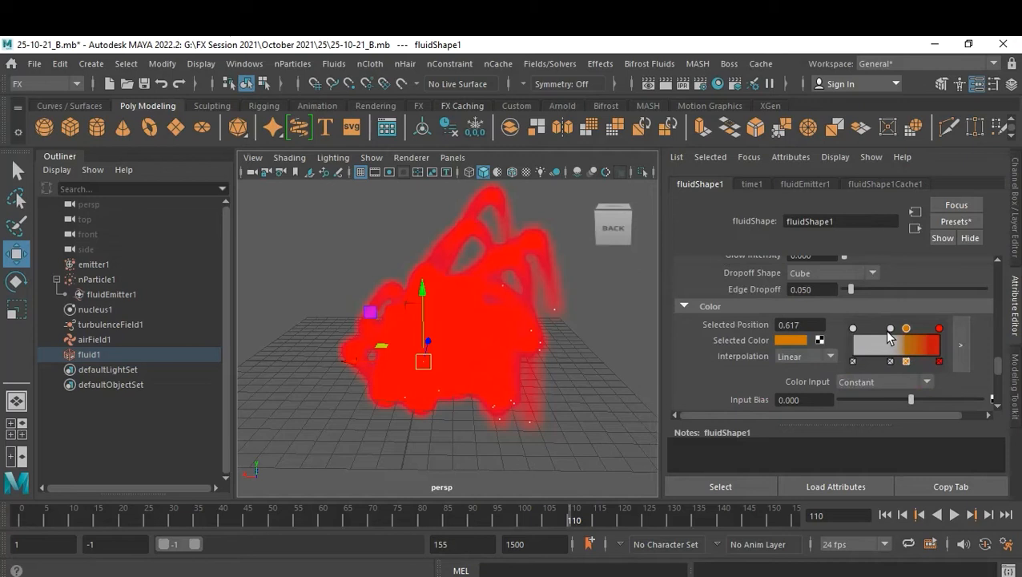
Darken the color ramp marker at 0.435 to near black and delete the light marker at the ramp's start.
{"action": "left_click", "coordinate": [890, 329]}
{"action": "left_click", "coordinate": [805, 341]}
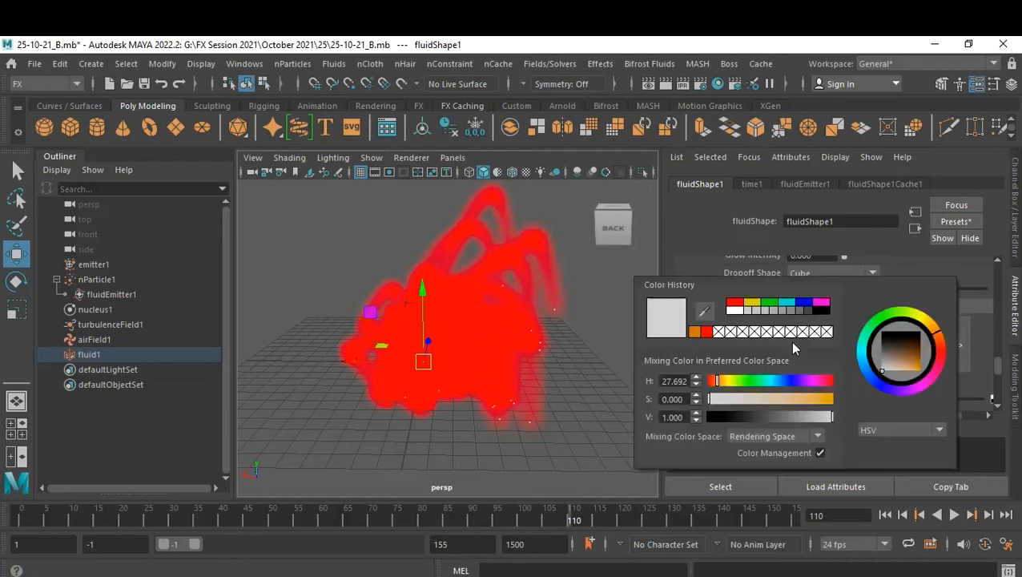
{"action": "left_click", "coordinate": [737, 416]}
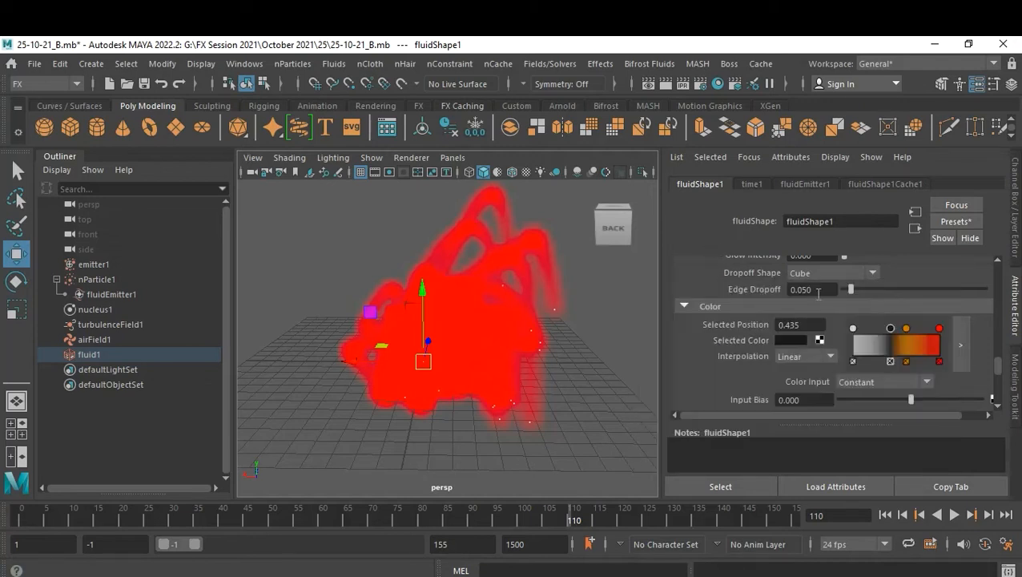
{"action": "left_click", "coordinate": [853, 361]}
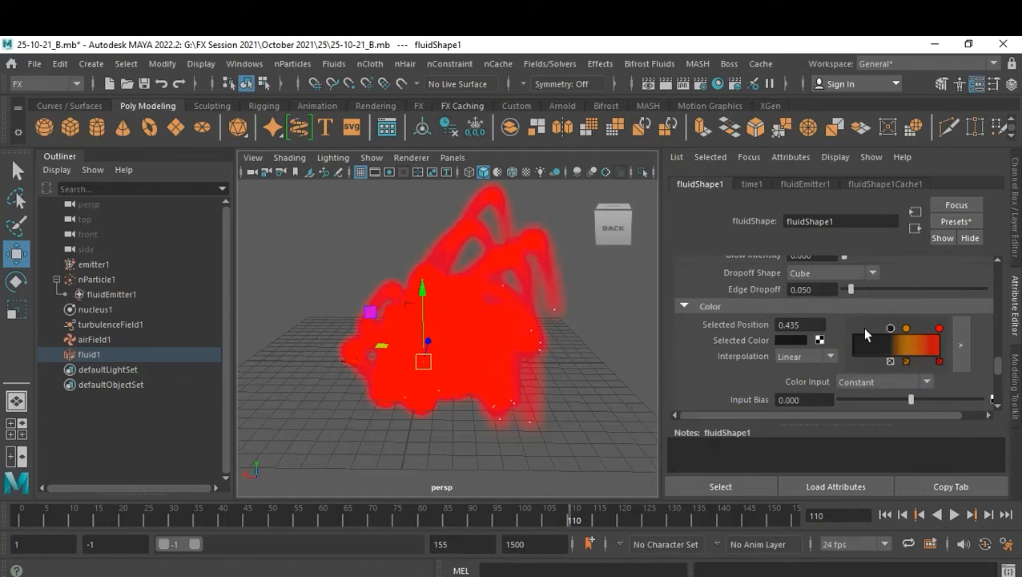
Move the dark color marker near the ramp's start and the red one to 0.765, with Color Input Center Gradient and Input Bias 0.247.
{"action": "left_click_drag", "start_coordinate": [890, 328], "coordinate": [860, 330]}
{"action": "left_click_drag", "start_coordinate": [940, 329], "coordinate": [919, 328]}
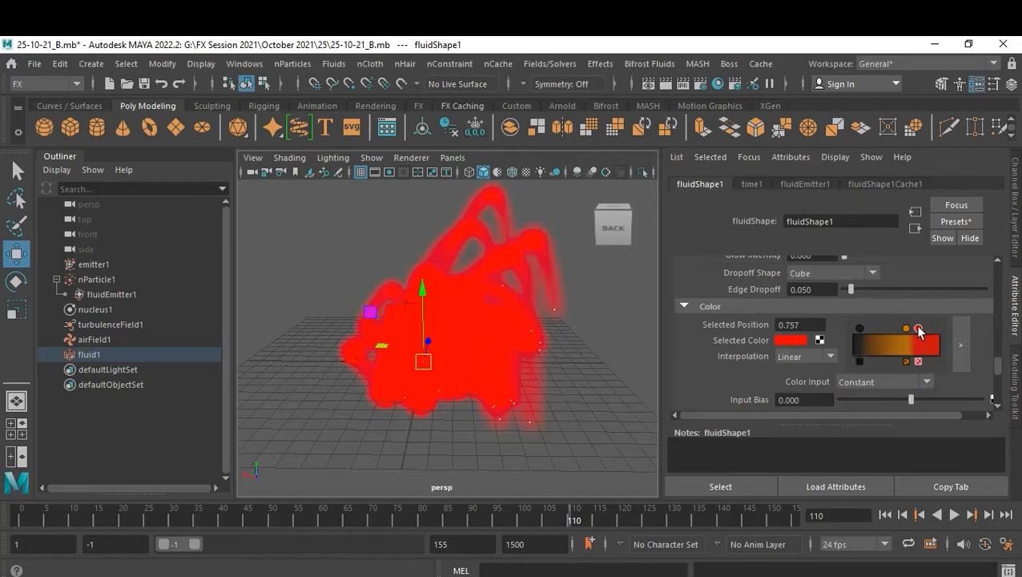
{"action": "left_click", "coordinate": [886, 382]}
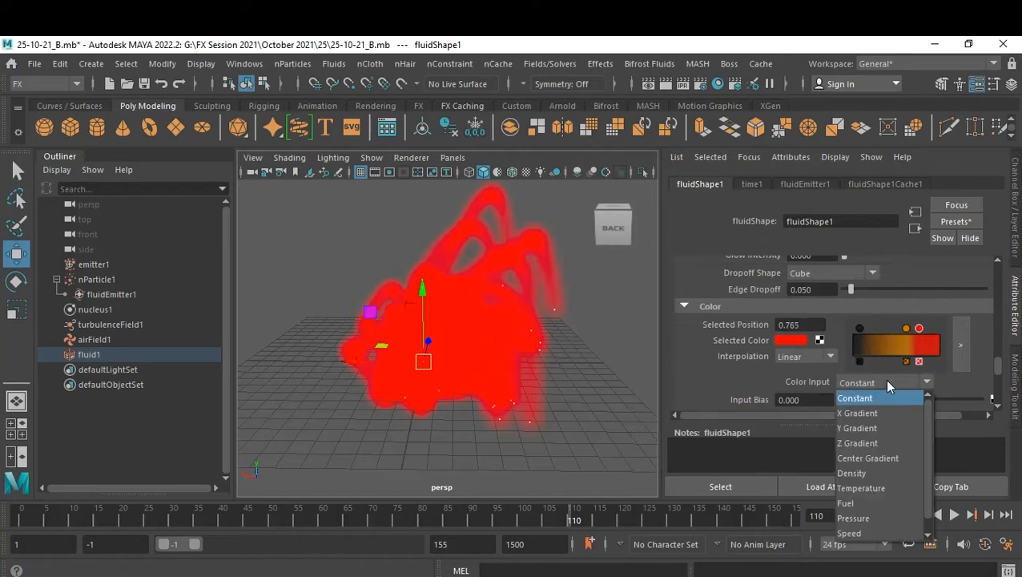
{"action": "left_click", "coordinate": [892, 464]}
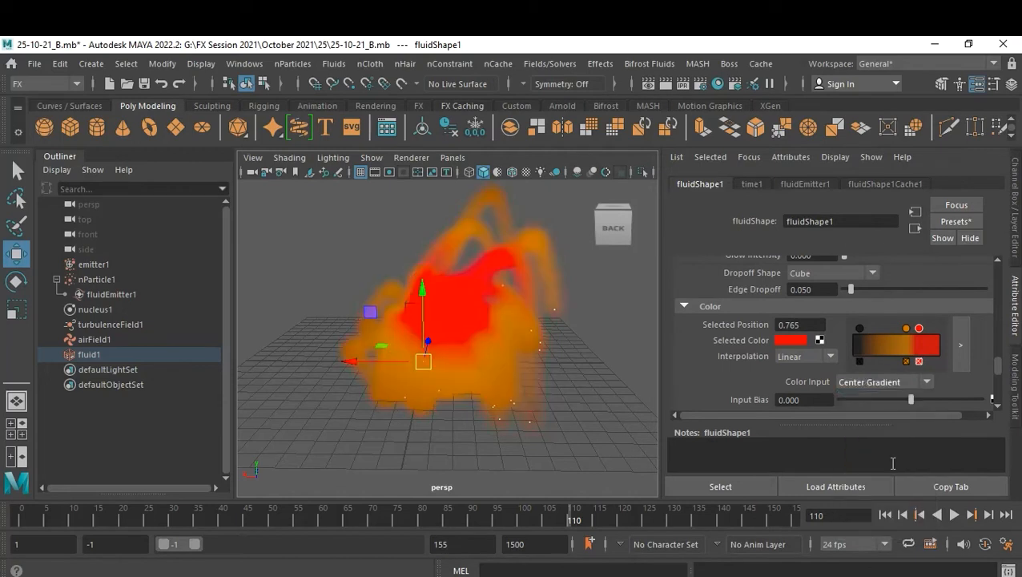
{"action": "left_click_drag", "start_coordinate": [912, 398], "coordinate": [928, 401]}
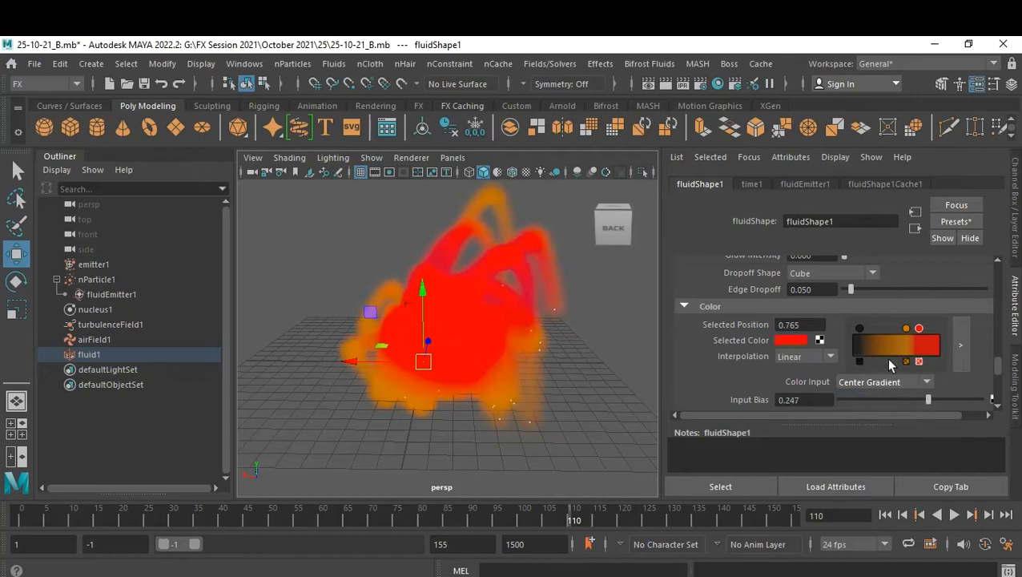
Move the dark color ramp marker to 0.217 and set the Color Input to Density with an Input Bias of 0.355.
{"action": "left_click_drag", "start_coordinate": [861, 330], "coordinate": [871, 335]}
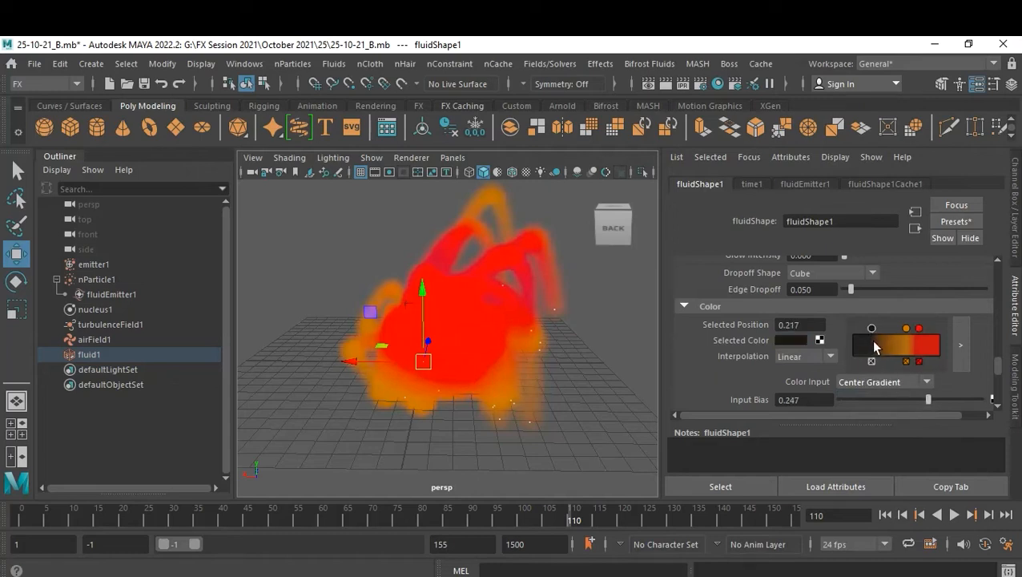
{"action": "left_click", "coordinate": [875, 382]}
{"action": "left_click", "coordinate": [878, 472]}
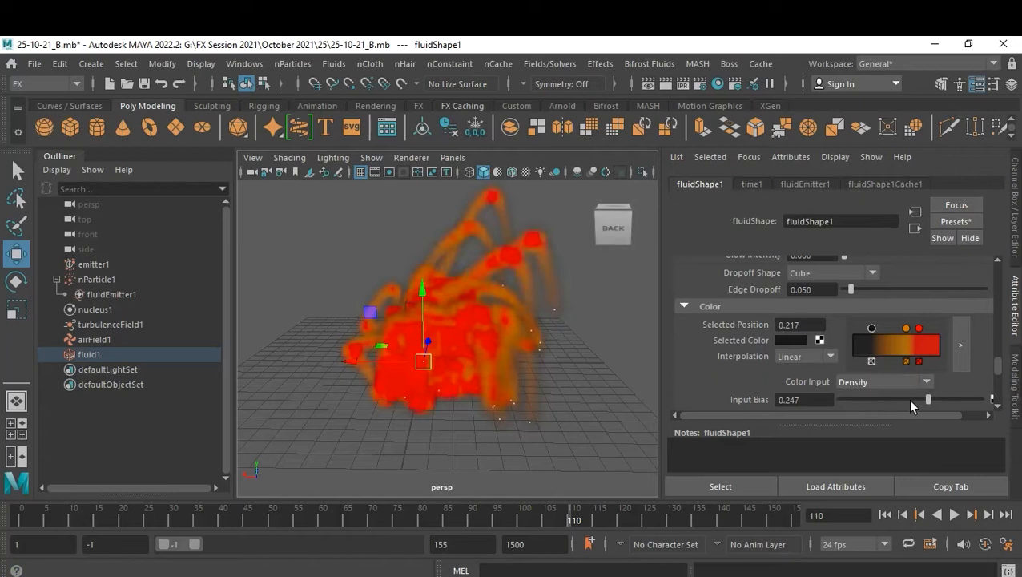
{"action": "left_click", "coordinate": [937, 399]}
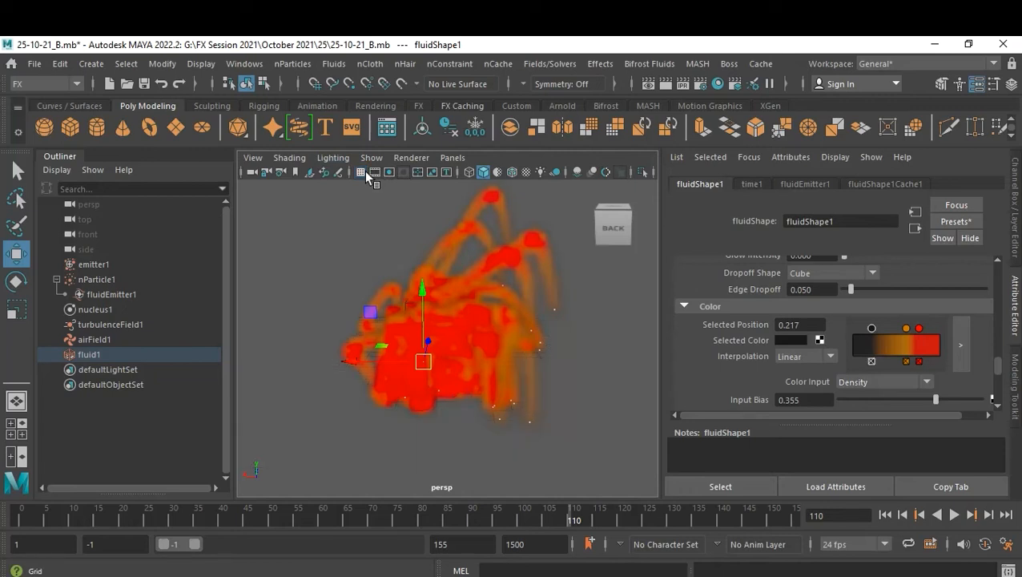
Hide the viewport grid and switch the viewport background to solid black.
{"action": "key", "text": "alt+b"}
{"action": "key", "text": "alt+b"}
{"action": "key", "text": "alt+b"}
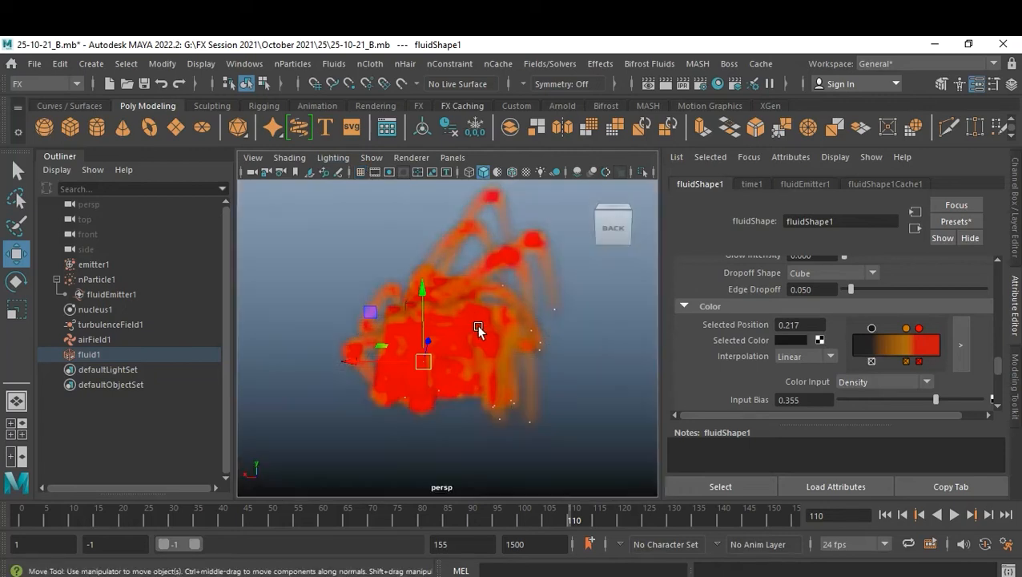
{"action": "left_click_drag", "start_coordinate": [572, 376], "coordinate": [569, 398], "text": "alt"}
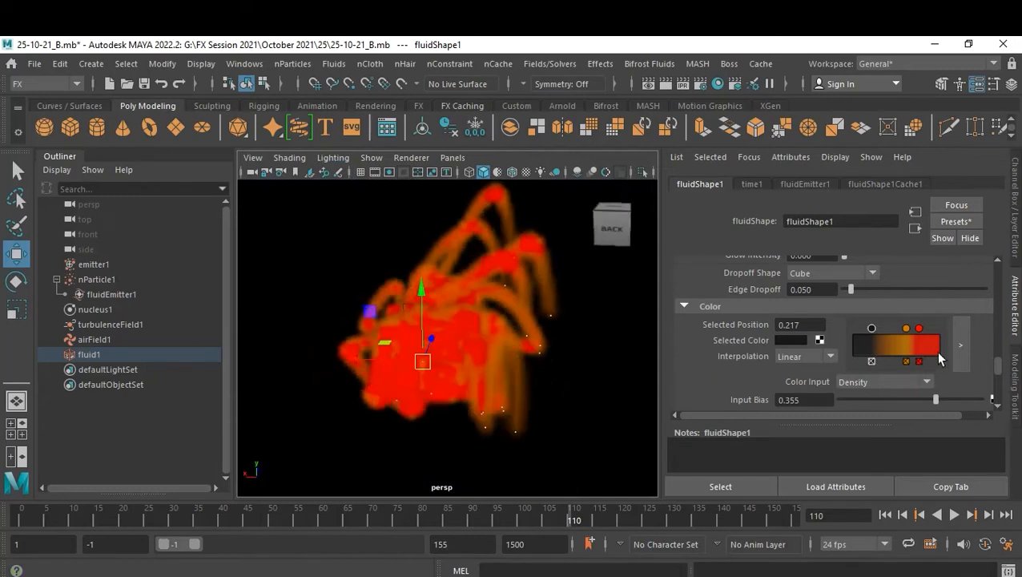
Set the fluid's Incandescence Input to Density with an Input Bias of 0.355.
{"action": "scroll", "coordinate": [959, 338], "scroll_direction": "down", "scroll_amount": 1}
{"action": "scroll", "coordinate": [957, 338], "scroll_direction": "down", "scroll_amount": 1}
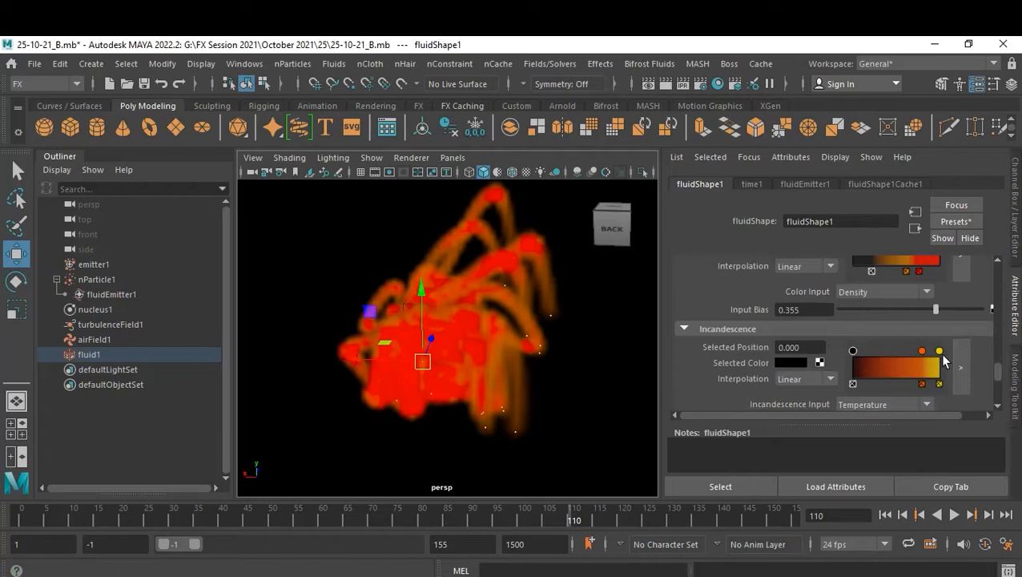
{"action": "scroll", "coordinate": [939, 366], "scroll_direction": "down", "scroll_amount": 1}
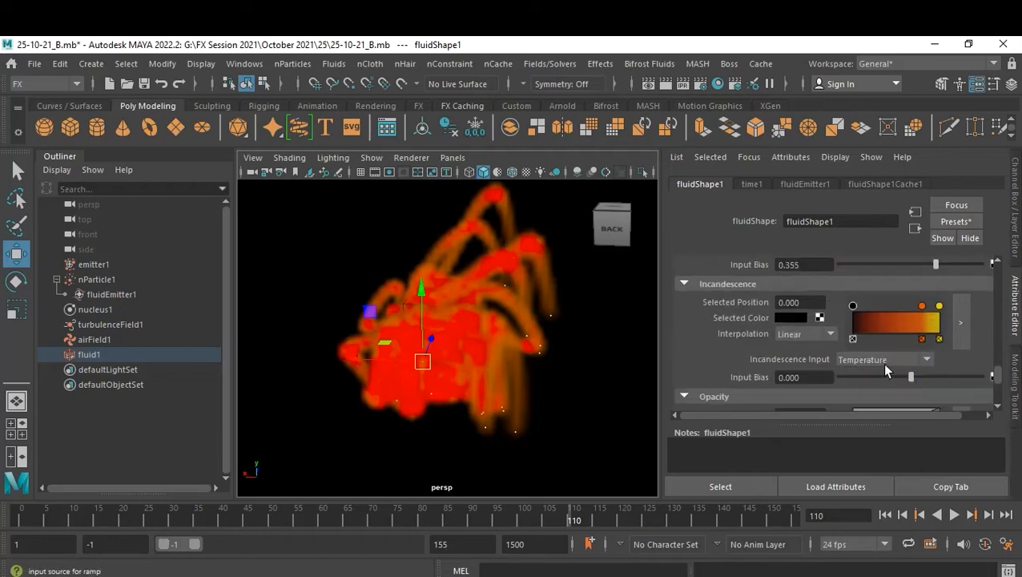
{"action": "left_click", "coordinate": [883, 362]}
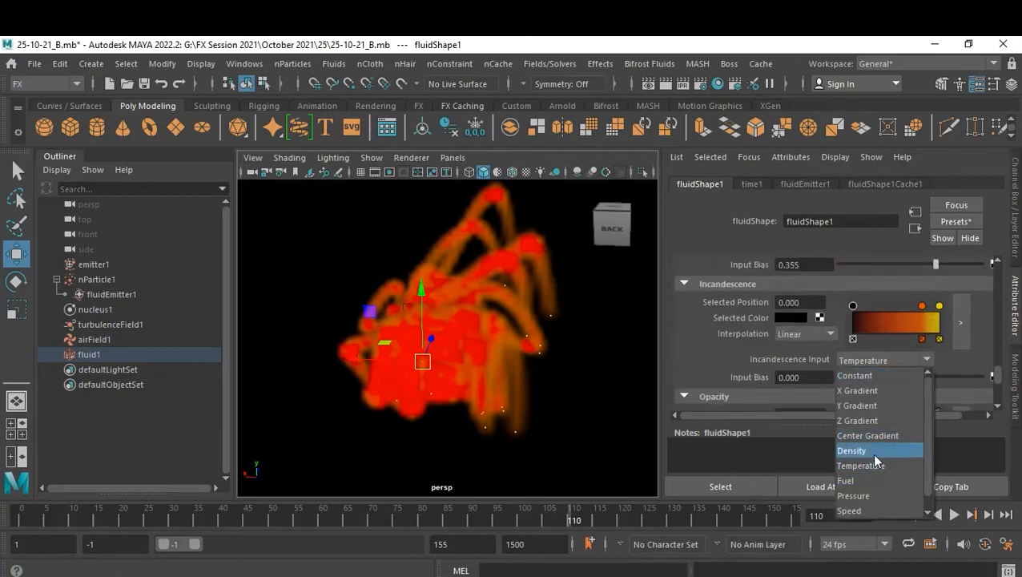
{"action": "left_click", "coordinate": [874, 451]}
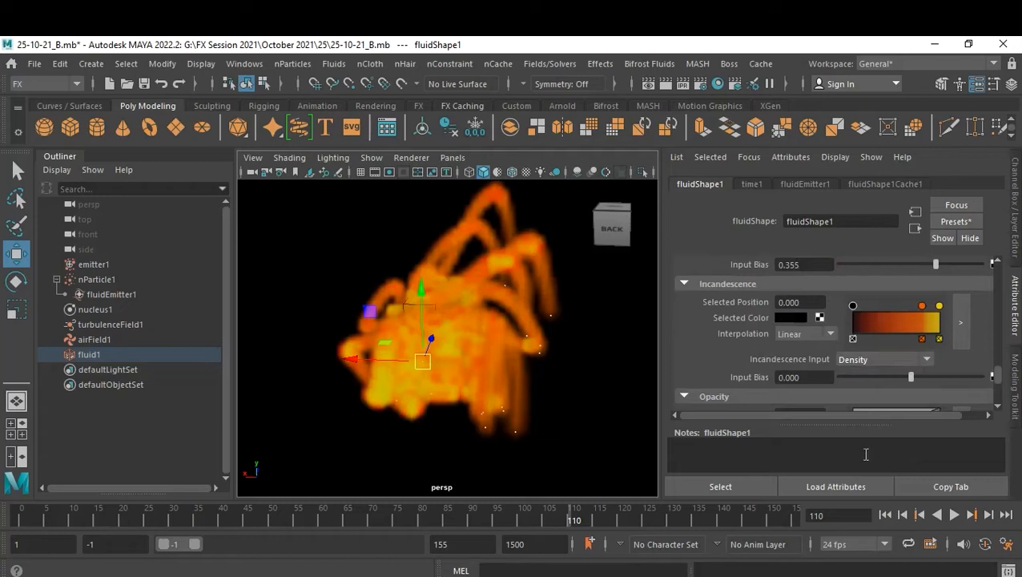
{"action": "left_click_drag", "start_coordinate": [911, 378], "coordinate": [936, 394]}
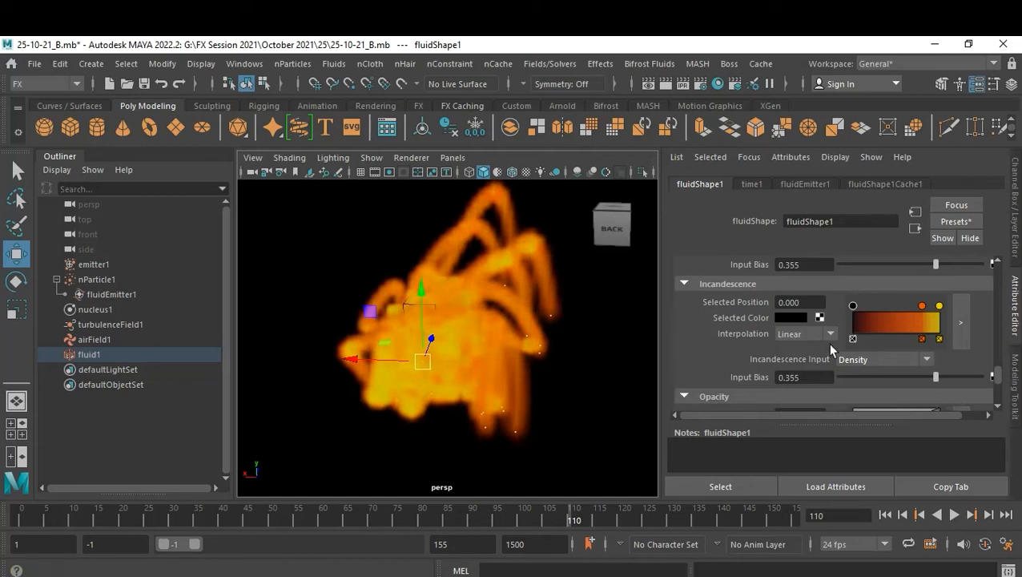
Lower the Input Bias of the fluid's Color ramp to 0.022.
{"action": "scroll", "coordinate": [853, 342], "scroll_direction": "up", "scroll_amount": 3}
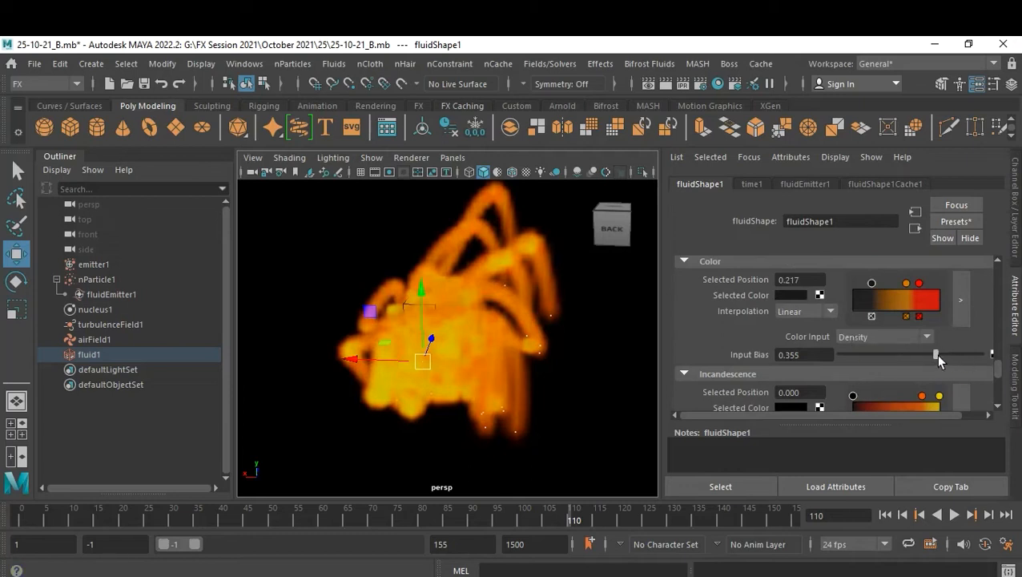
{"action": "left_click_drag", "start_coordinate": [939, 360], "coordinate": [889, 375]}
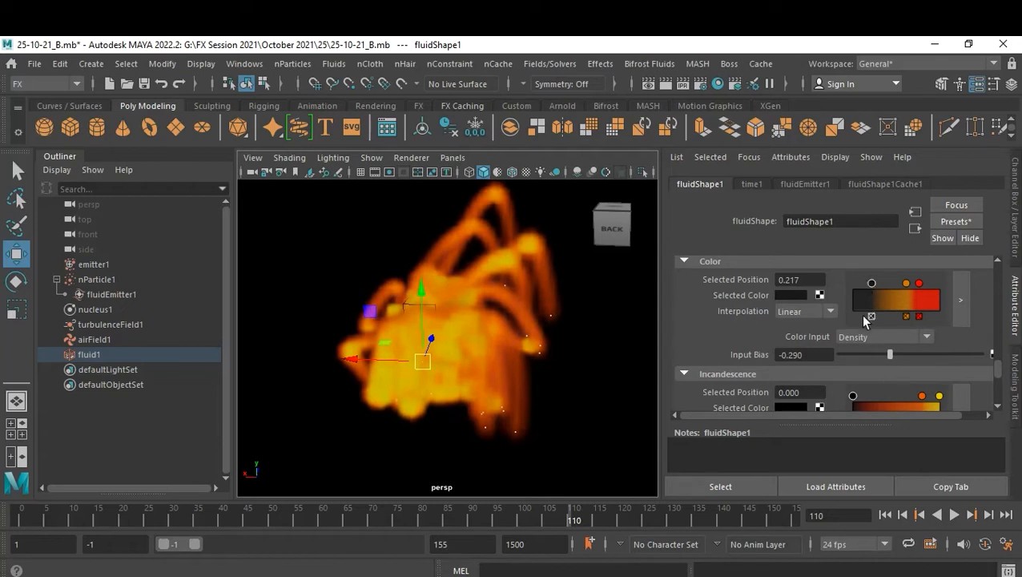
{"action": "left_click_drag", "start_coordinate": [890, 354], "coordinate": [912, 359]}
Set the Incandescence Input Bias to 0.065 and add a dark red marker at 0.330 on the incandescence ramp.
{"action": "scroll", "coordinate": [929, 340], "scroll_direction": "down", "scroll_amount": 3}
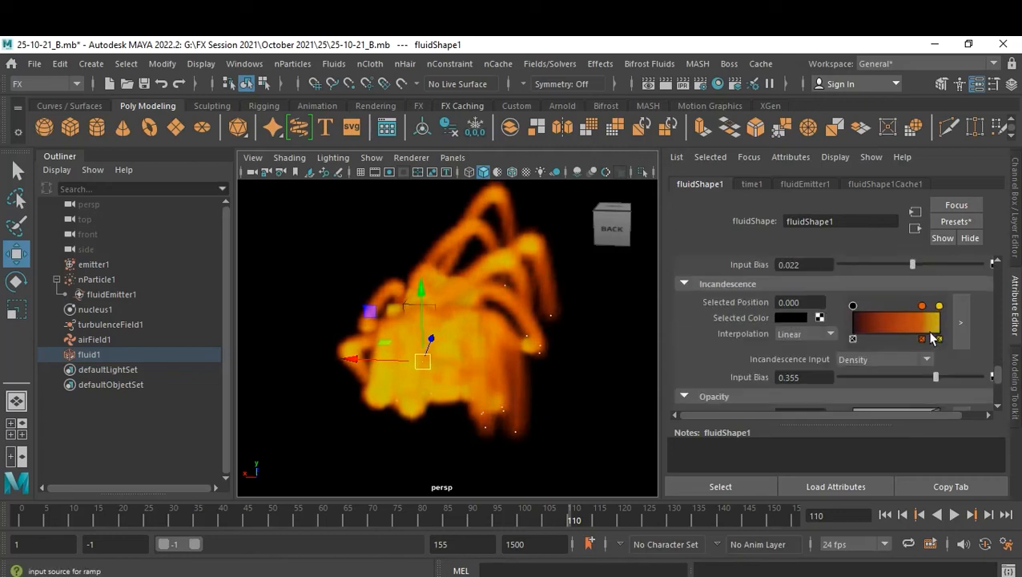
{"action": "left_click_drag", "start_coordinate": [934, 378], "coordinate": [970, 420]}
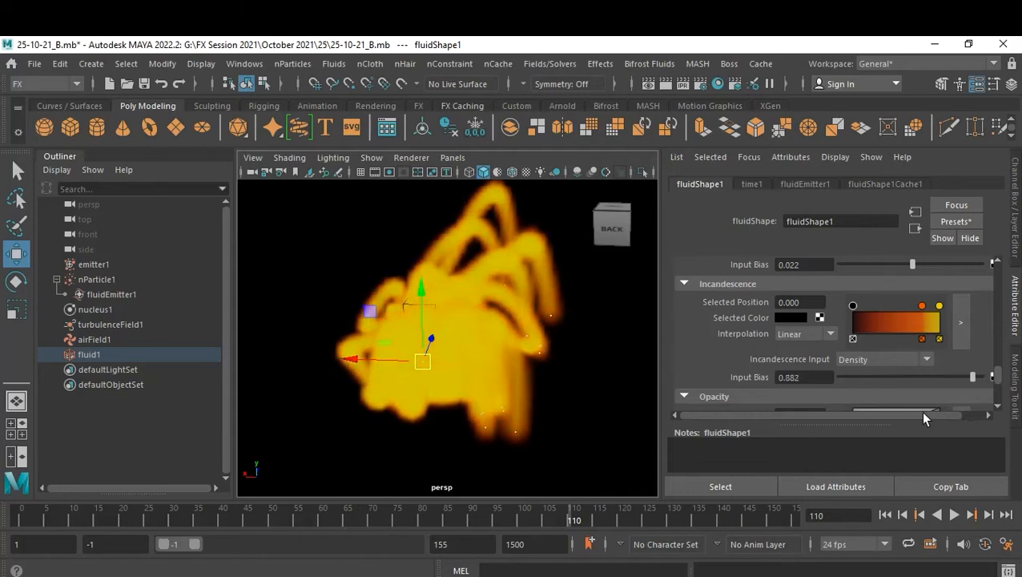
{"action": "left_click_drag", "start_coordinate": [949, 375], "coordinate": [912, 375]}
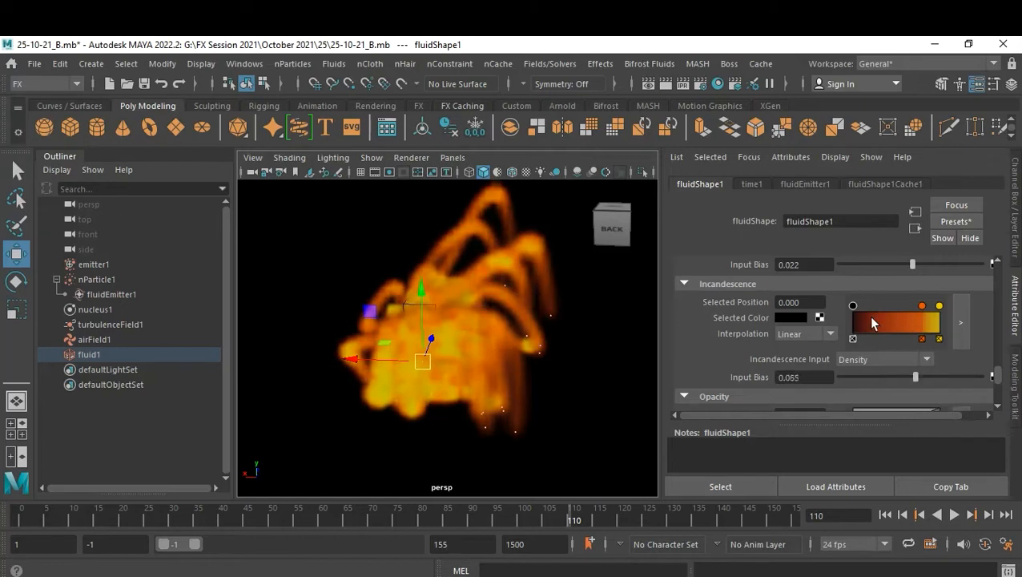
{"action": "left_click", "coordinate": [896, 318]}
{"action": "left_click_drag", "start_coordinate": [896, 319], "coordinate": [881, 319]}
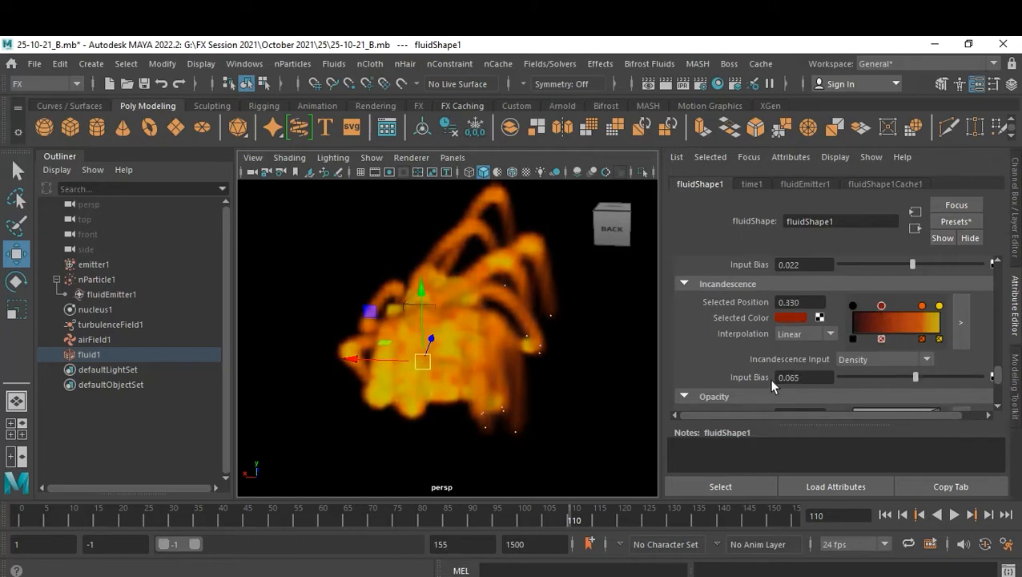
{"action": "mouse_move", "coordinate": [591, 372]}
{"action": "left_mouse_down", "text": "alt"}
{"action": "mouse_move", "coordinate": [562, 383]}
{"action": "mouse_move", "coordinate": [480, 365]}
{"action": "mouse_move", "coordinate": [525, 365]}
{"action": "mouse_move", "coordinate": [495, 410]}
{"action": "mouse_move", "coordinate": [535, 429]}
{"action": "mouse_move", "coordinate": [508, 416]}
{"action": "left_mouse_up", "text": "alt"}
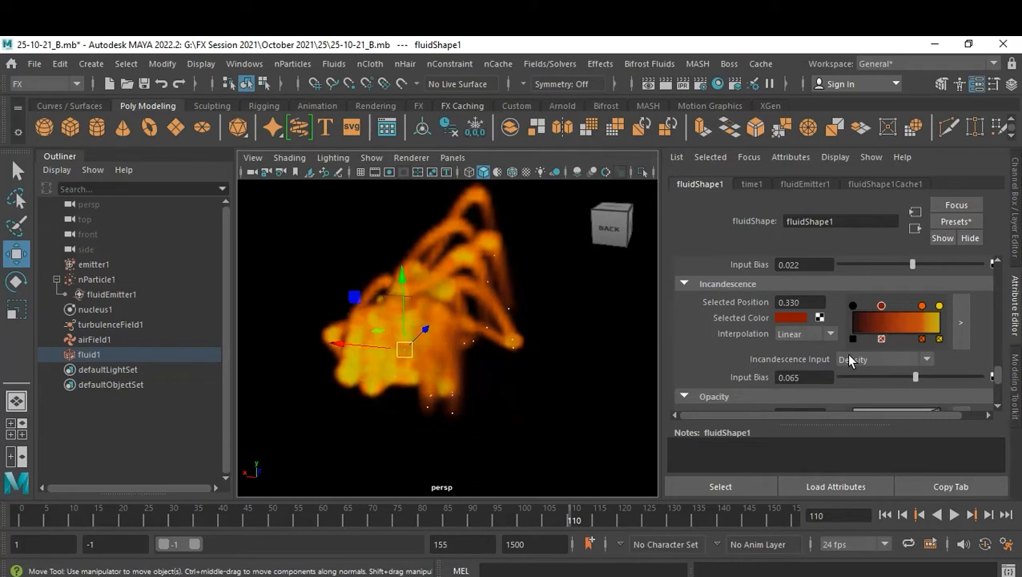
Shape the Opacity curve with points at 0.113 (value 0) and 0.243 (value 0.440), both using Spline interpolation.
{"action": "scroll", "coordinate": [851, 357], "scroll_direction": "down", "scroll_amount": 2}
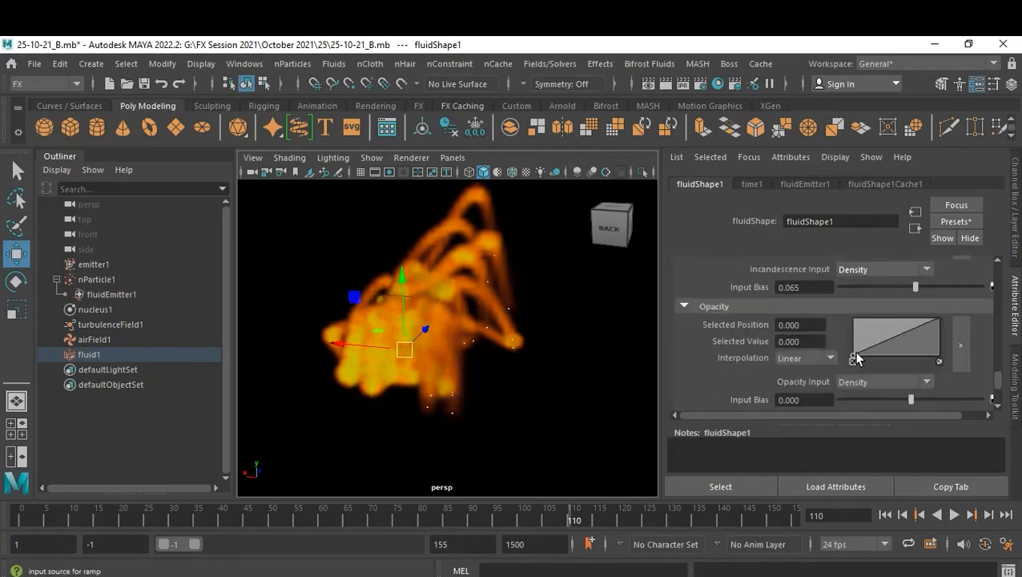
{"action": "left_click_drag", "start_coordinate": [854, 358], "coordinate": [873, 340]}
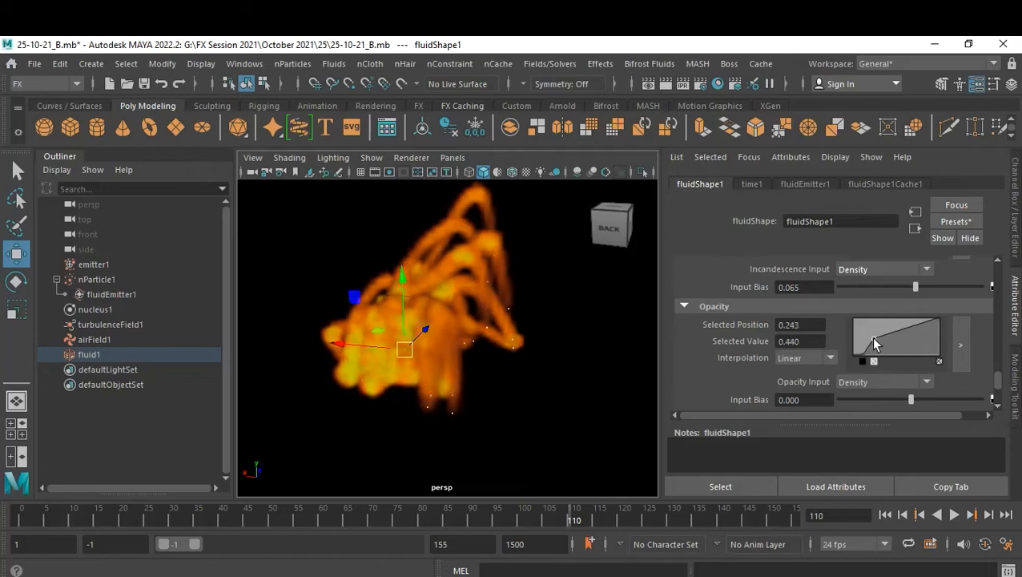
{"action": "left_click", "coordinate": [796, 360]}
{"action": "left_click", "coordinate": [802, 419]}
{"action": "left_click", "coordinate": [856, 359]}
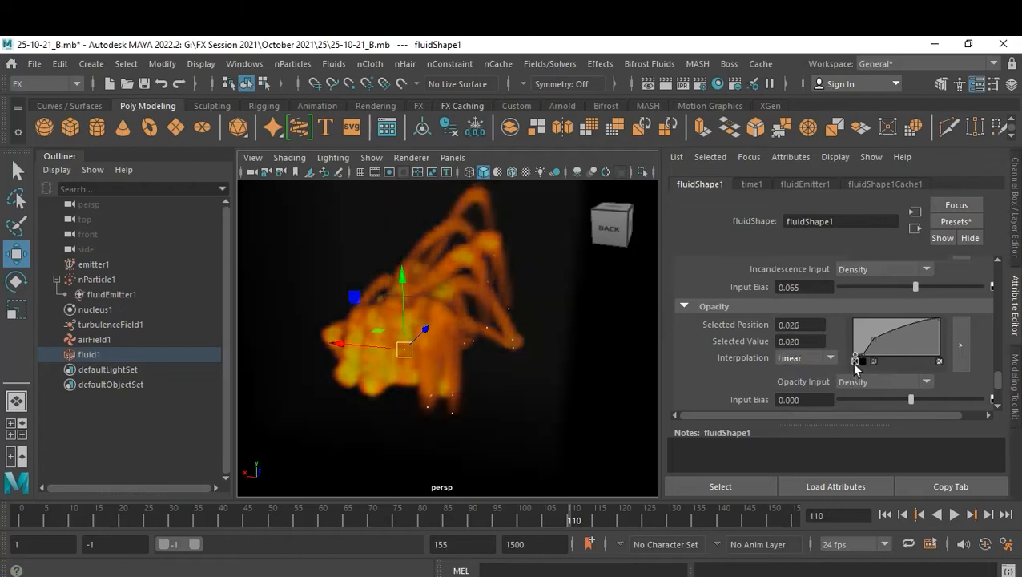
{"action": "left_click_drag", "start_coordinate": [856, 362], "coordinate": [863, 361]}
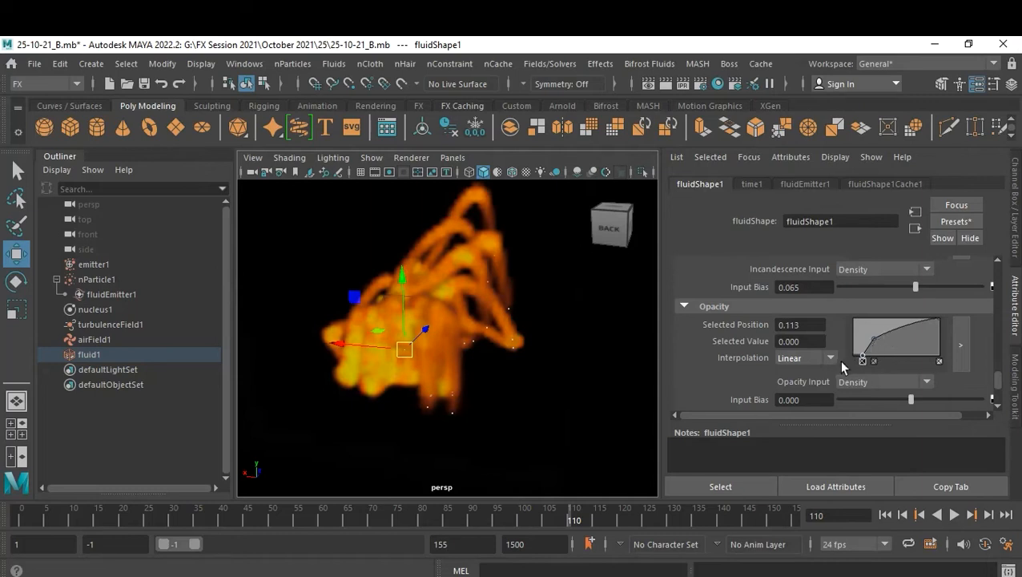
{"action": "left_click", "coordinate": [798, 361]}
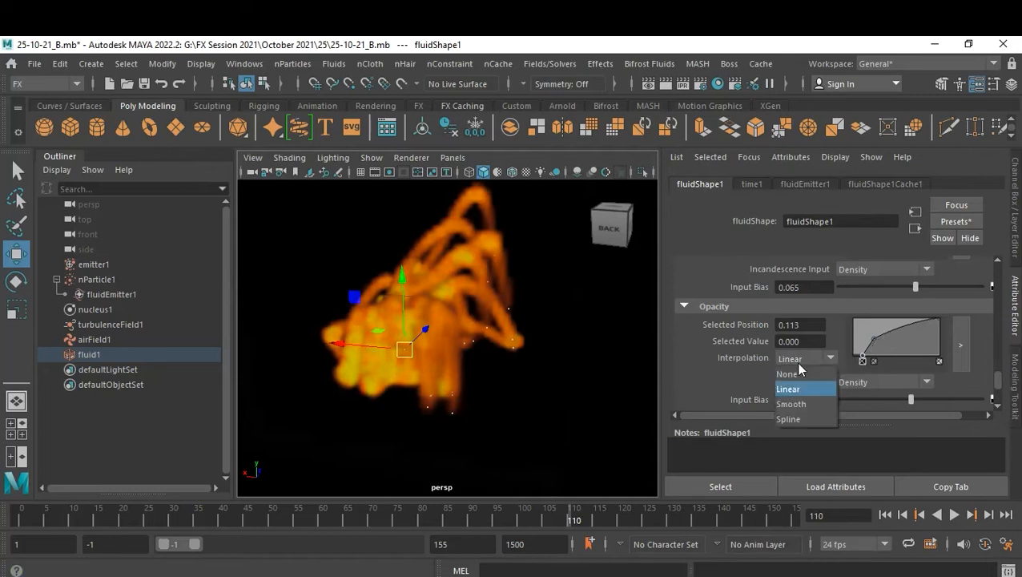
{"action": "left_click", "coordinate": [797, 421]}
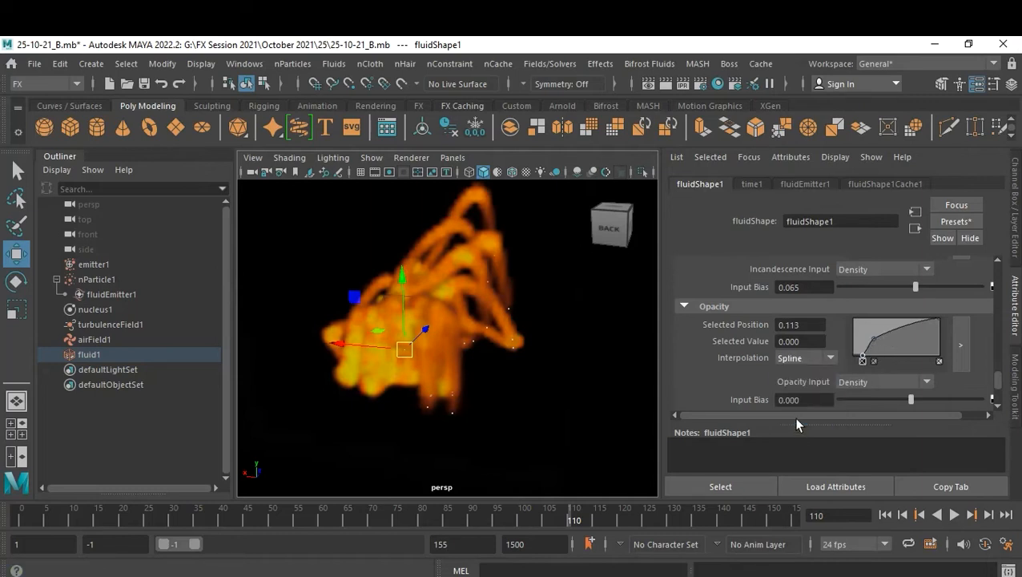
Steepen the Opacity curve's rise by adjusting its points, placing one at position 0.157 with value 0.660.
{"action": "left_click", "coordinate": [895, 324]}
{"action": "left_click_drag", "start_coordinate": [894, 324], "coordinate": [867, 336]}
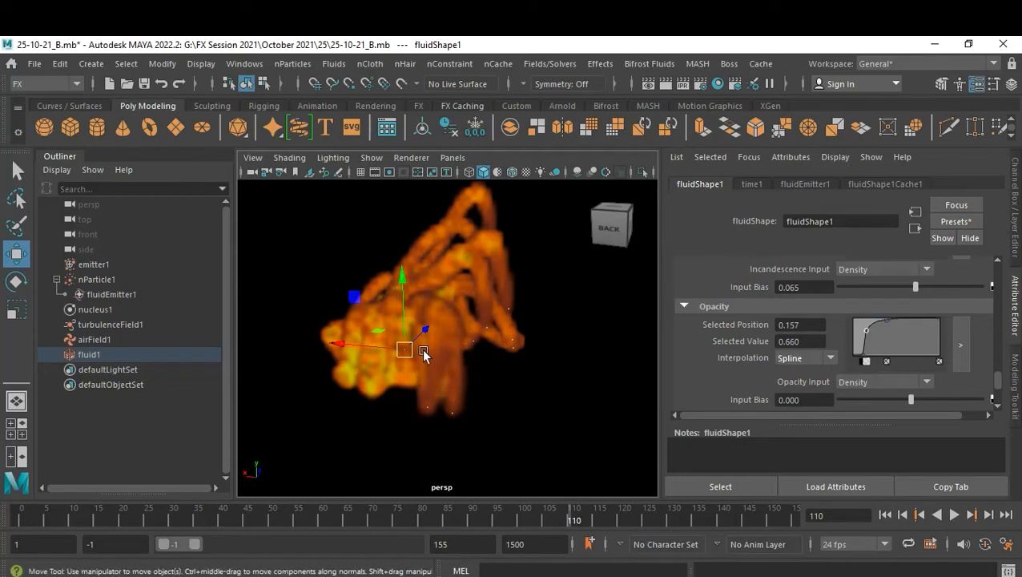
{"action": "left_click_drag", "start_coordinate": [425, 435], "coordinate": [526, 332], "text": "alt"}
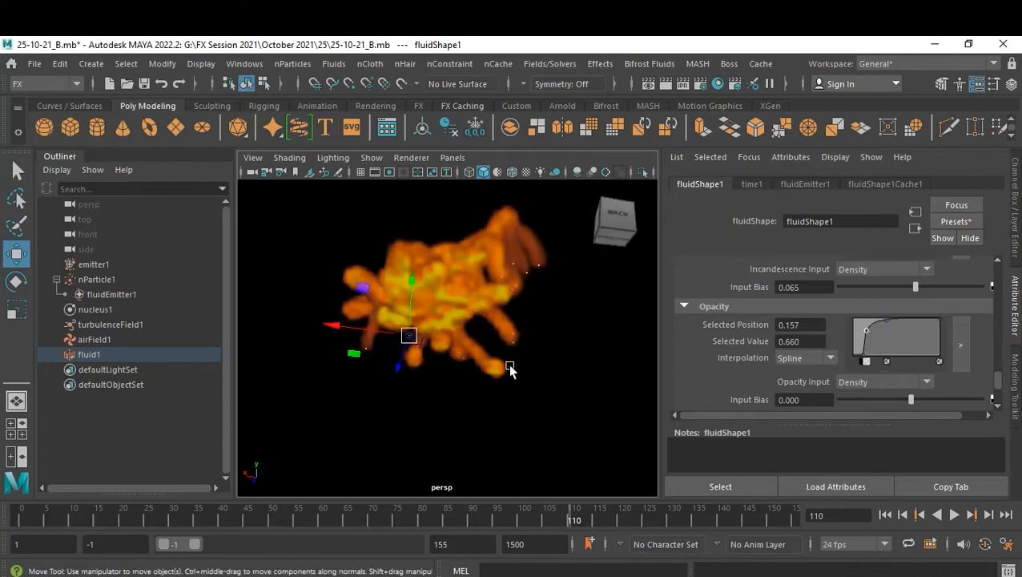
Save the scene as a new version named 25-10-21_C and leave the fluid deselected.
{"action": "left_click", "coordinate": [500, 424]}
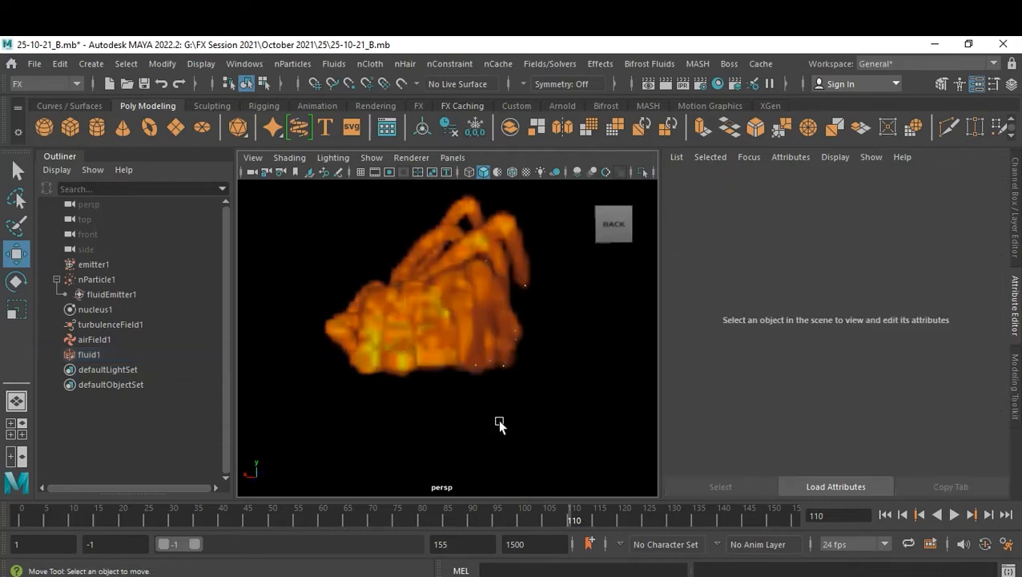
{"action": "left_click", "coordinate": [104, 352]}
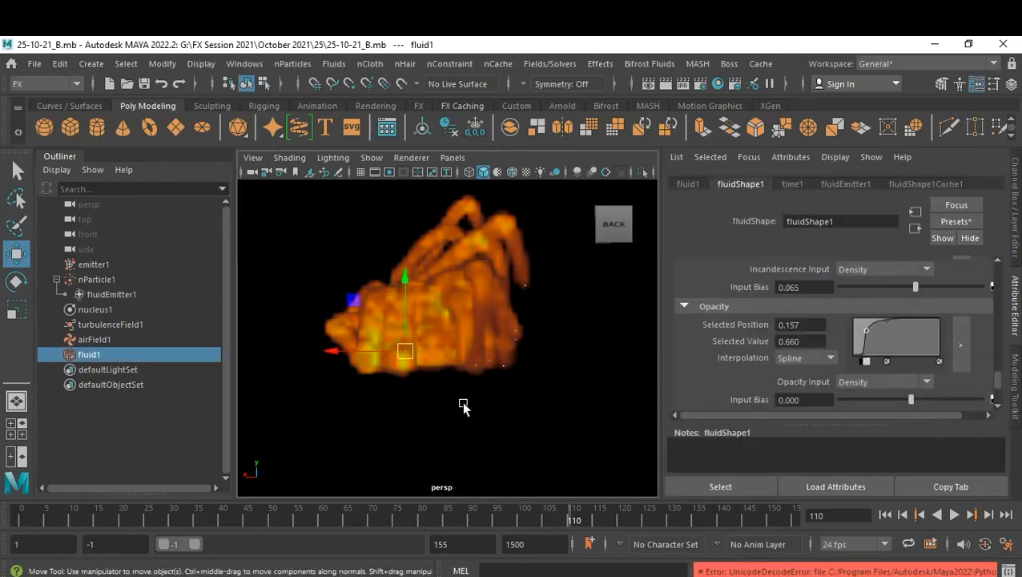
{"action": "key", "text": "ctrl+shift+s"}
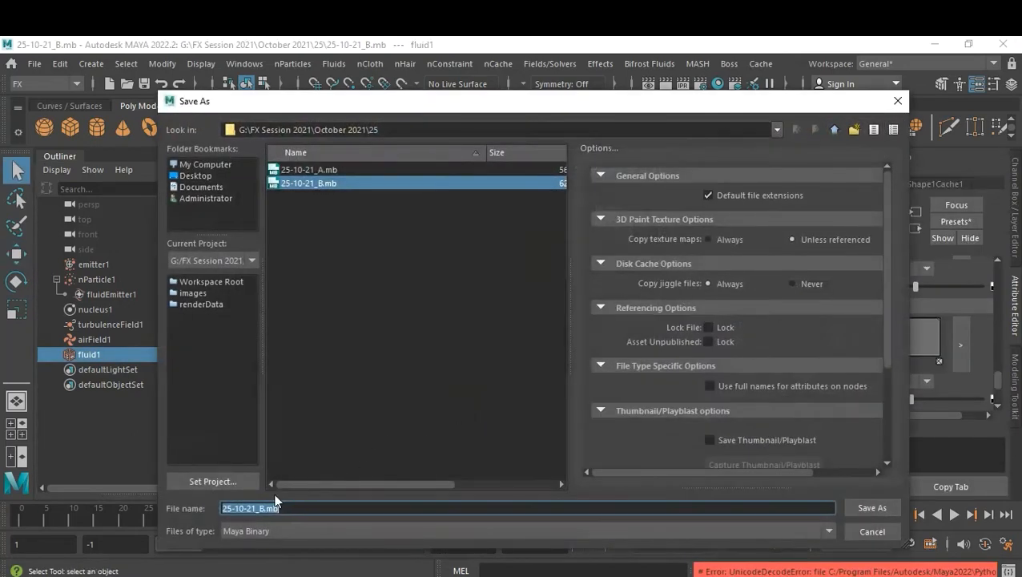
{"action": "left_click_drag", "start_coordinate": [264, 507], "coordinate": [295, 507]}
{"action": "key", "text": "BackSpace"}
{"action": "key", "text": "BackSpace"}
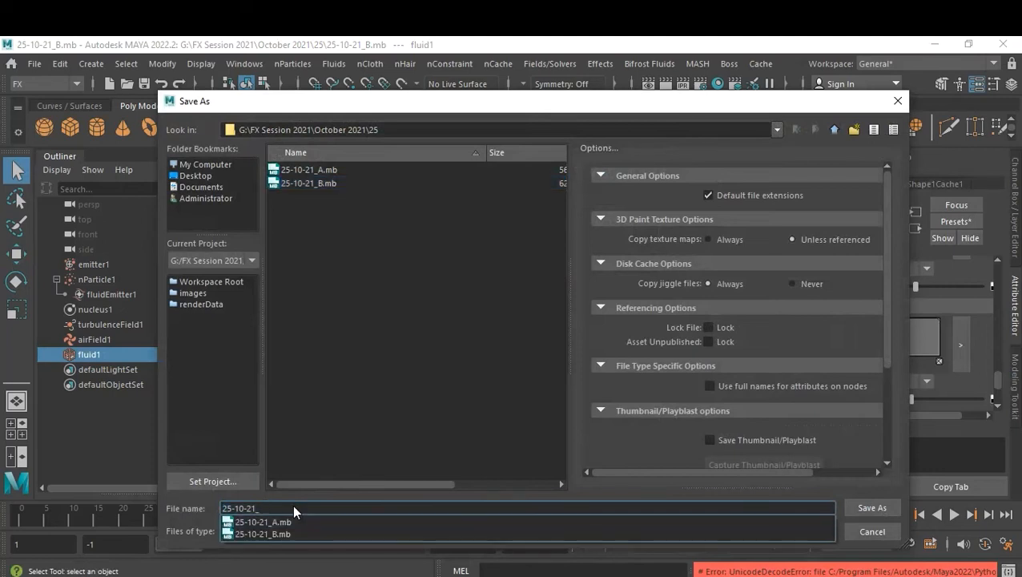
{"action": "type", "text": "C"}
{"action": "key", "text": "Return"}
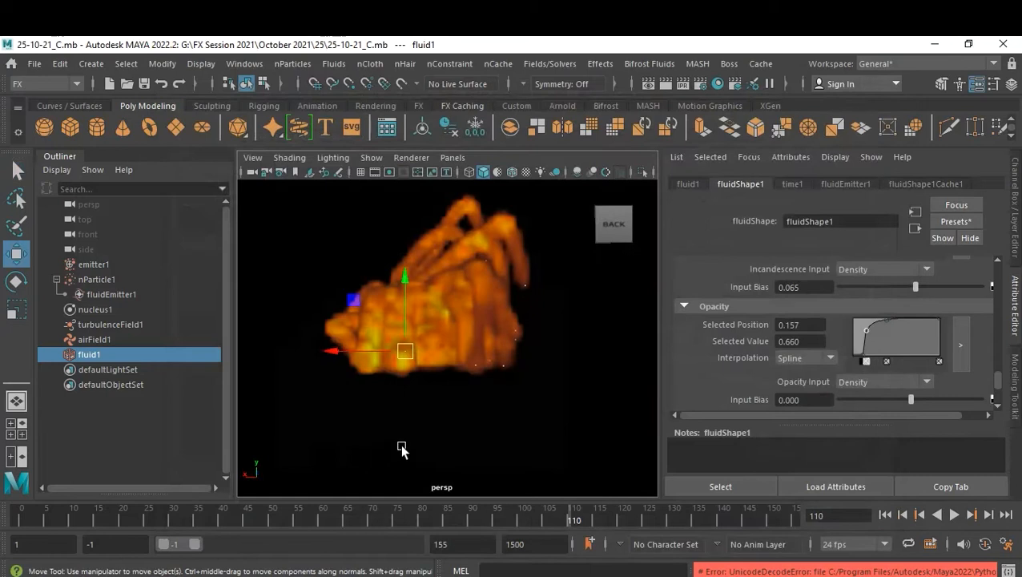
{"action": "left_click", "coordinate": [402, 450]}
{"action": "left_click_drag", "start_coordinate": [481, 417], "coordinate": [486, 441], "text": "alt"}
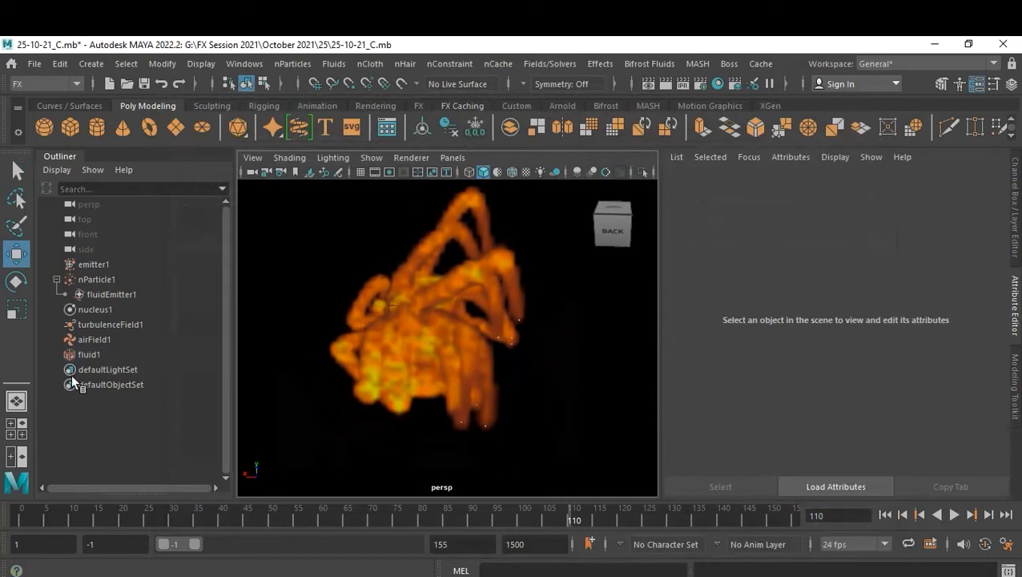
Select the fluid and set its Opacity Input Bias to -0.086.
{"action": "left_click", "coordinate": [90, 353]}
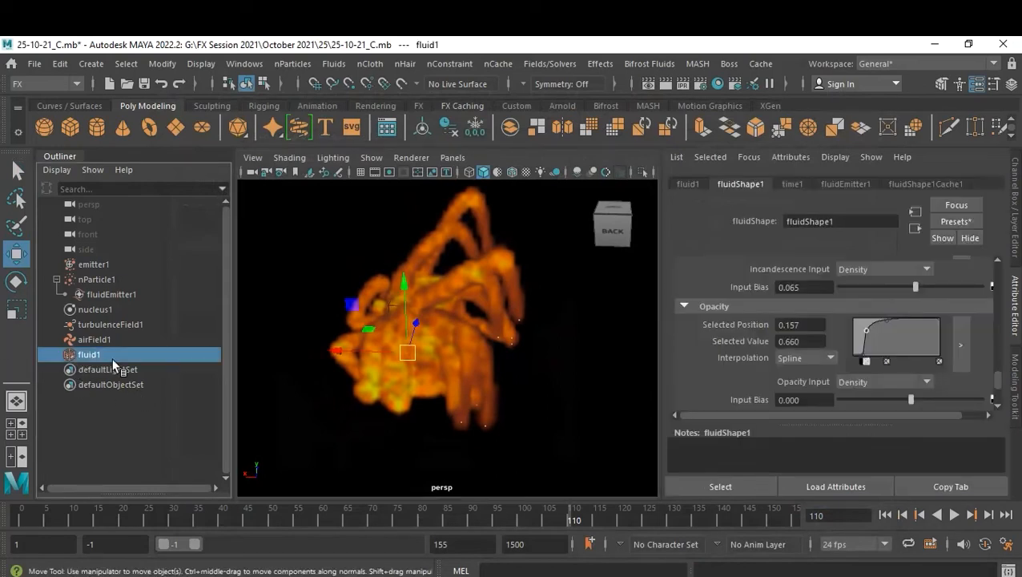
{"action": "scroll", "coordinate": [806, 362], "scroll_direction": "down", "scroll_amount": 2}
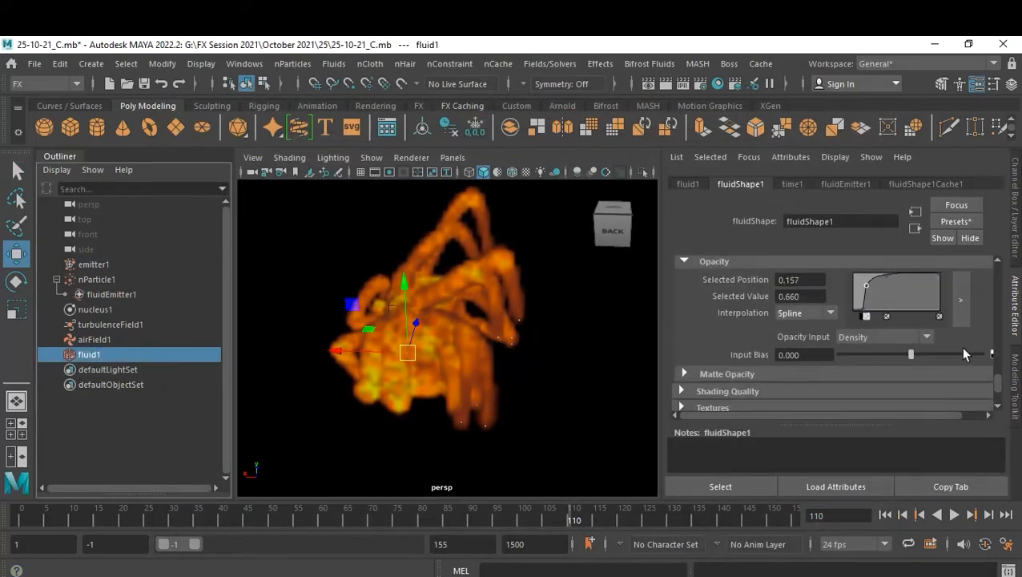
{"action": "mouse_move", "coordinate": [914, 350]}
{"action": "left_mouse_down"}
{"action": "mouse_move", "coordinate": [902, 353]}
{"action": "mouse_move", "coordinate": [927, 362]}
{"action": "mouse_move", "coordinate": [903, 361]}
{"action": "left_mouse_up"}
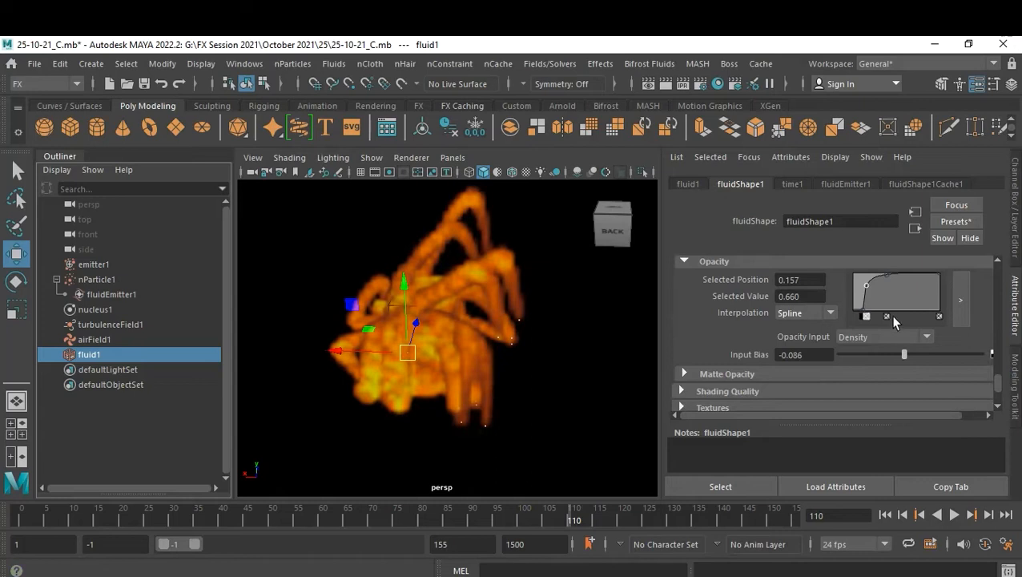
{"action": "left_click_drag", "start_coordinate": [616, 346], "coordinate": [456, 358], "text": "alt"}
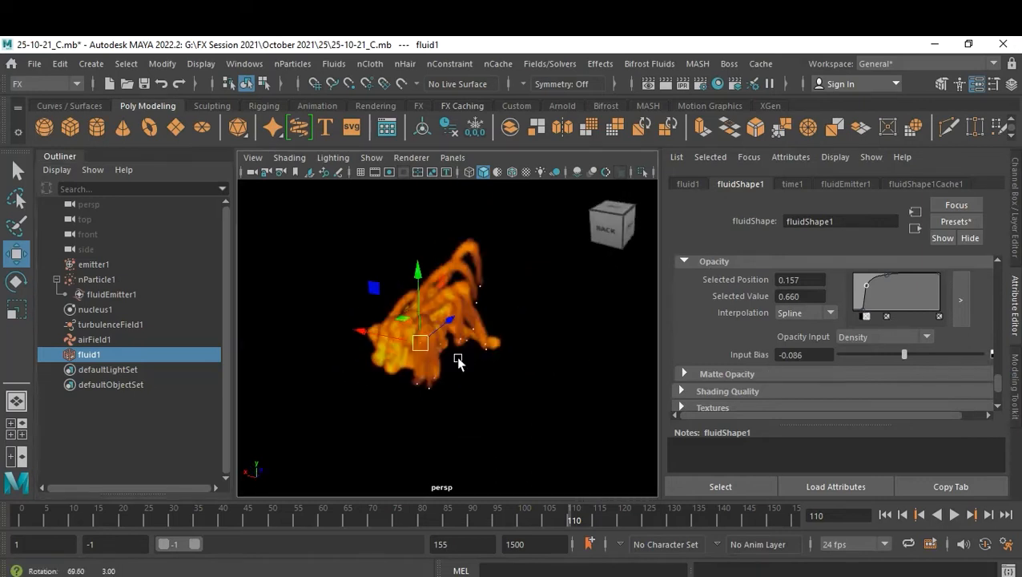
{"action": "right_click_drag", "start_coordinate": [532, 356], "coordinate": [571, 378], "text": "alt"}
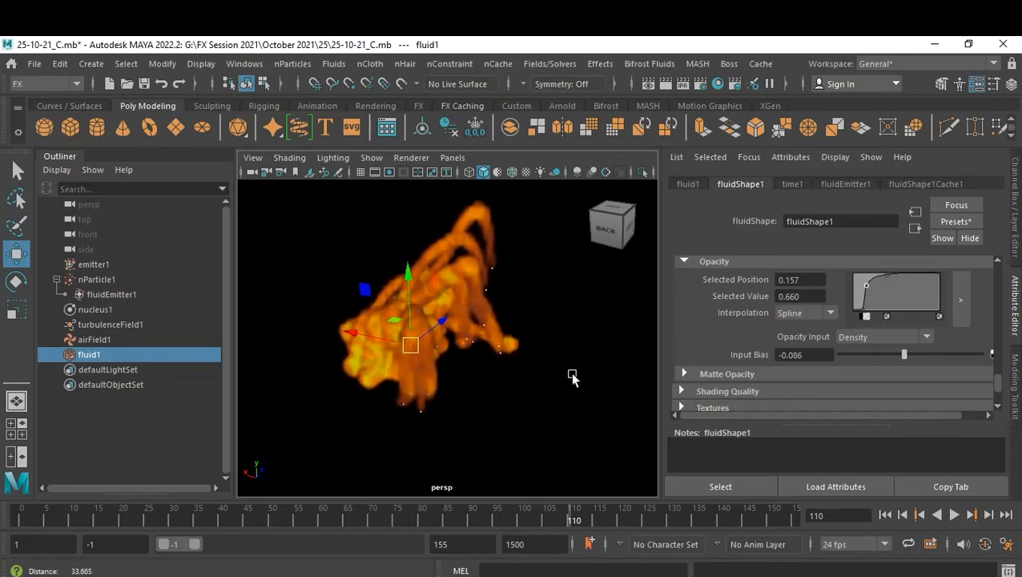
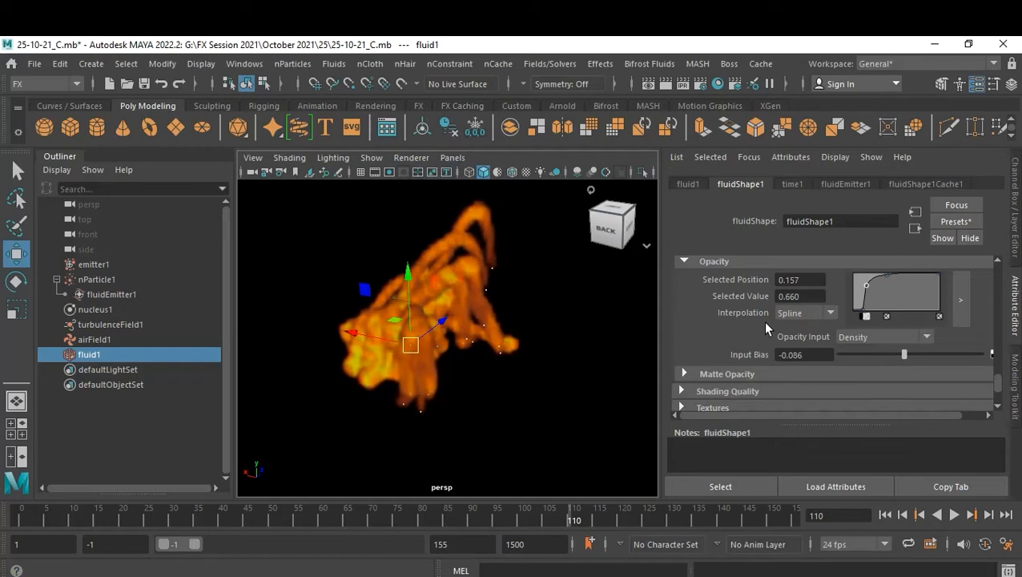
Enable Texture Color, Texture Incandescence and Texture Opacity on the fluid shape, keeping Perlin Noise as the texture type.
{"action": "scroll", "coordinate": [765, 329], "scroll_direction": "up", "scroll_amount": 15}
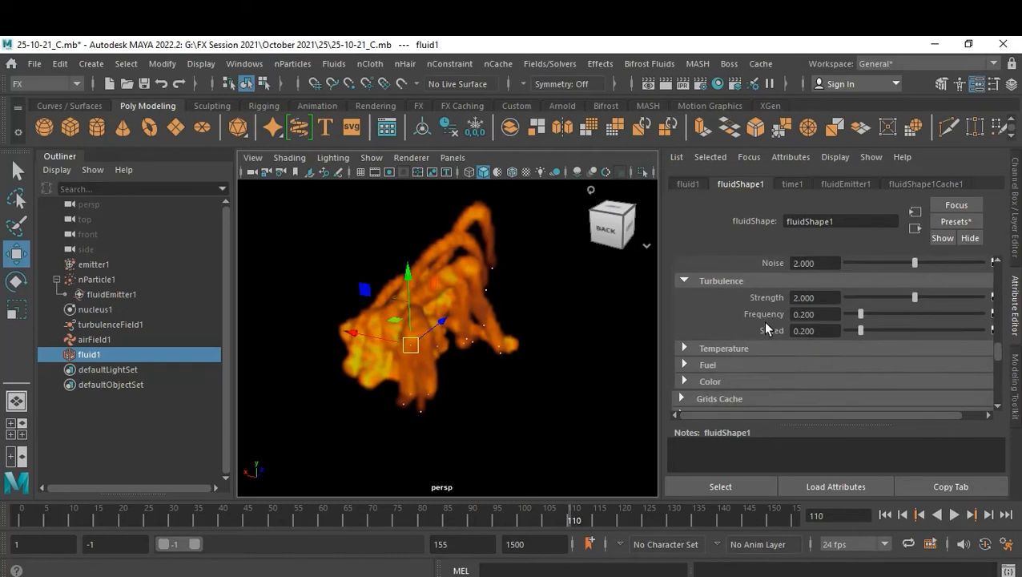
{"action": "scroll", "coordinate": [765, 328], "scroll_direction": "up", "scroll_amount": 10}
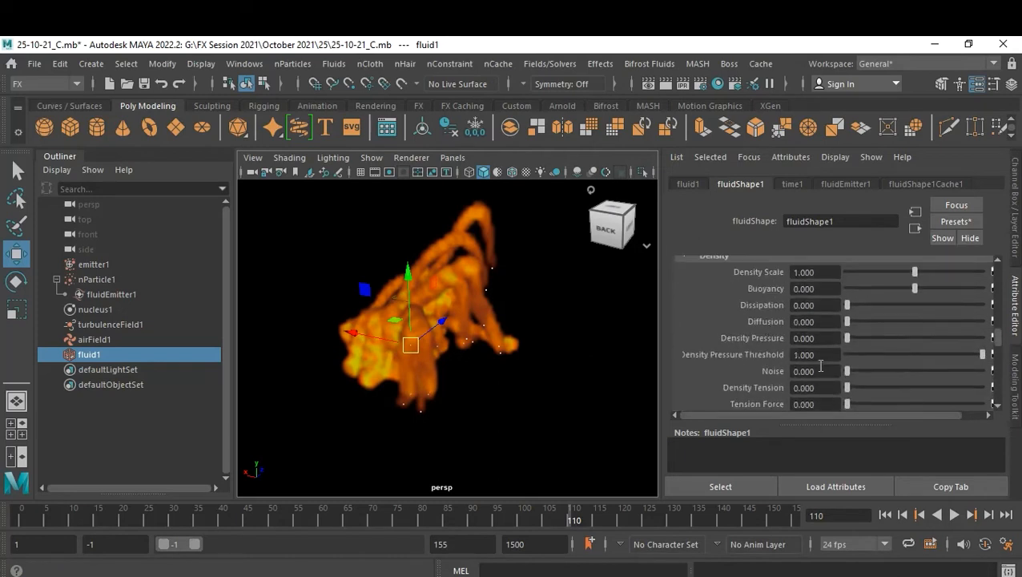
{"action": "scroll", "coordinate": [821, 364], "scroll_direction": "down", "scroll_amount": 20}
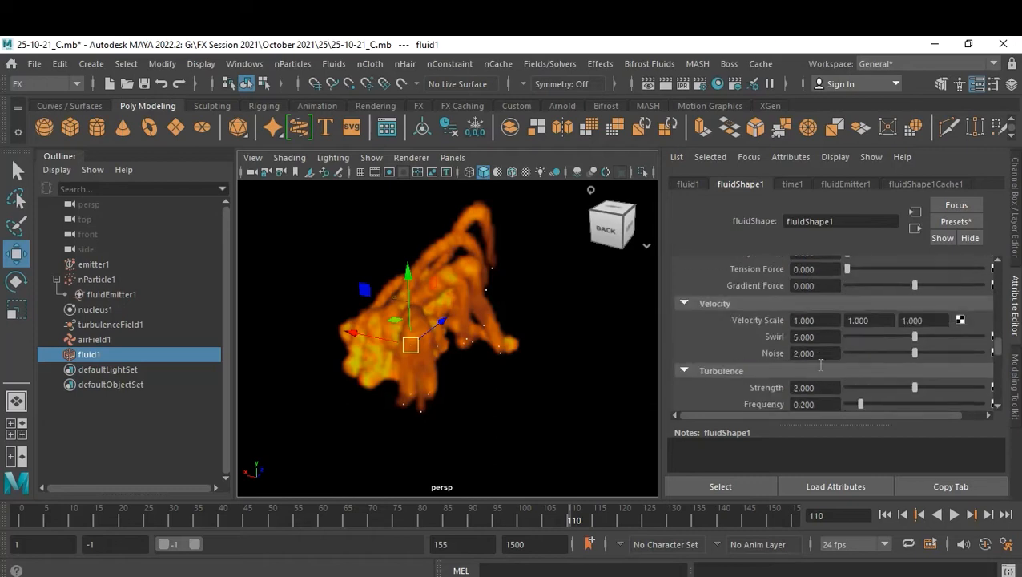
{"action": "scroll", "coordinate": [821, 364], "scroll_direction": "down", "scroll_amount": 10}
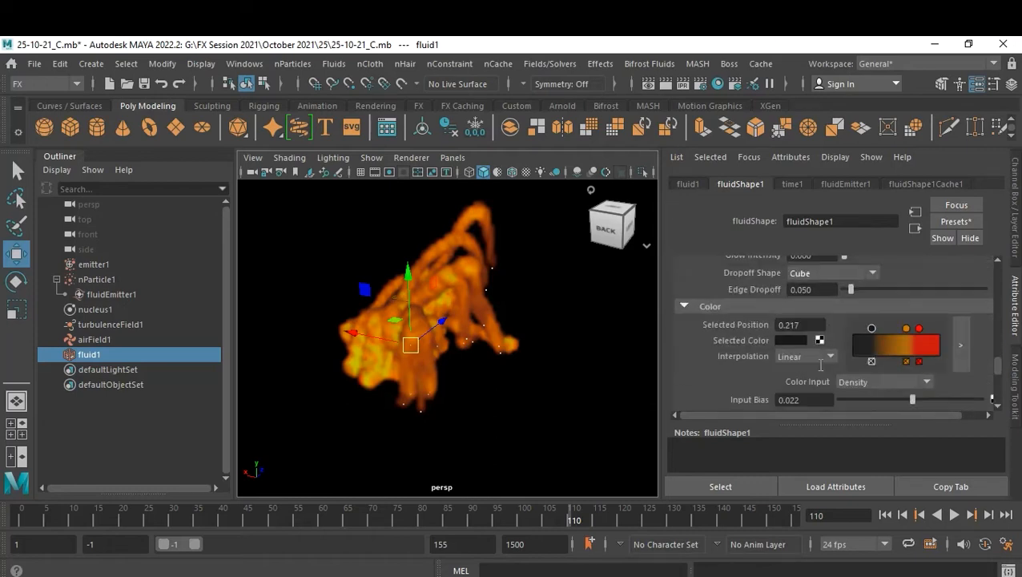
{"action": "scroll", "coordinate": [820, 364], "scroll_direction": "down", "scroll_amount": 5}
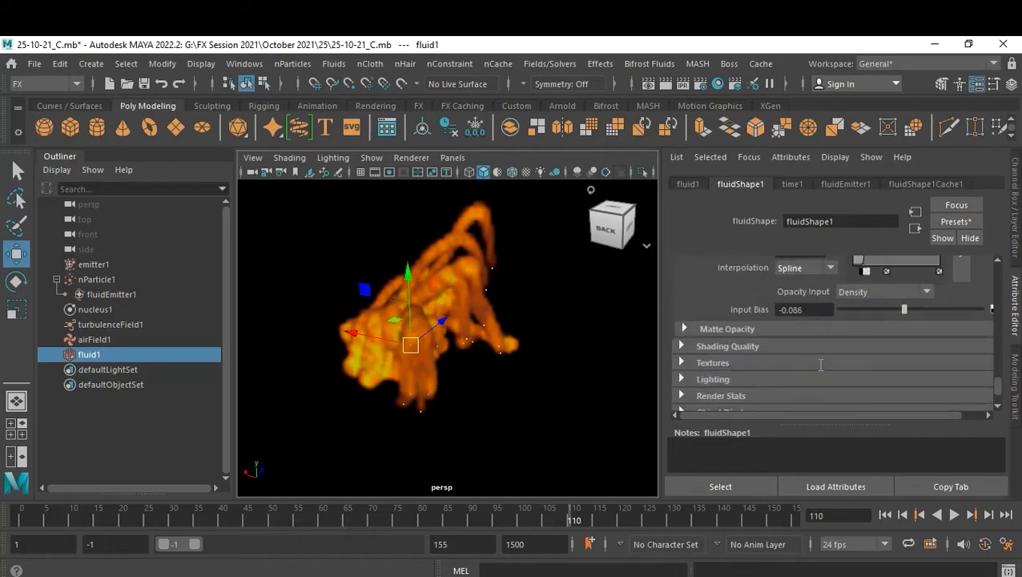
{"action": "scroll", "coordinate": [798, 321], "scroll_direction": "up", "scroll_amount": 1}
{"action": "scroll", "coordinate": [800, 321], "scroll_direction": "down", "scroll_amount": 1}
{"action": "left_click", "coordinate": [725, 357]}
{"action": "scroll", "coordinate": [822, 360], "scroll_direction": "down", "scroll_amount": 1}
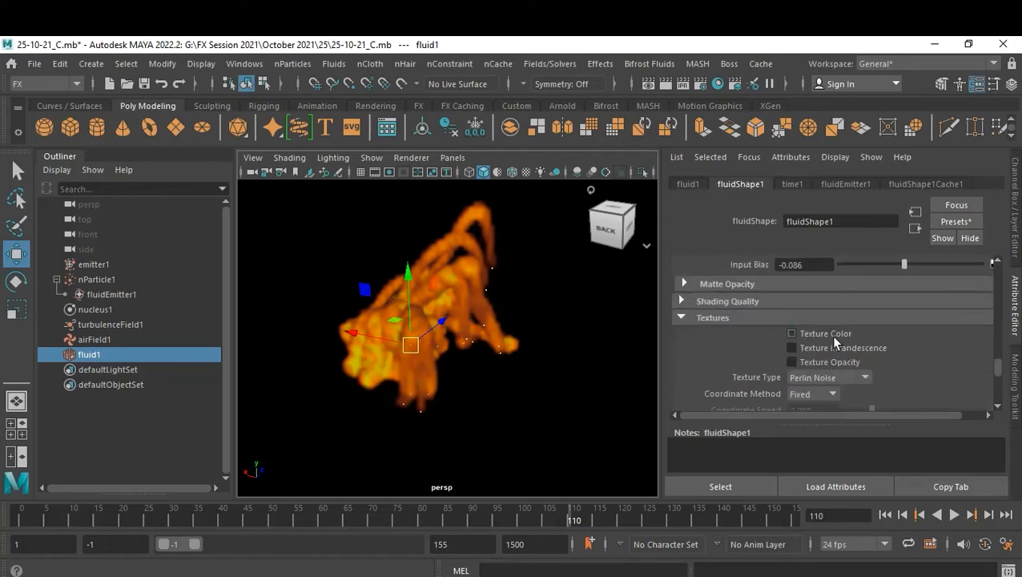
{"action": "left_click", "coordinate": [831, 335]}
{"action": "left_click", "coordinate": [831, 349]}
{"action": "left_click", "coordinate": [821, 382]}
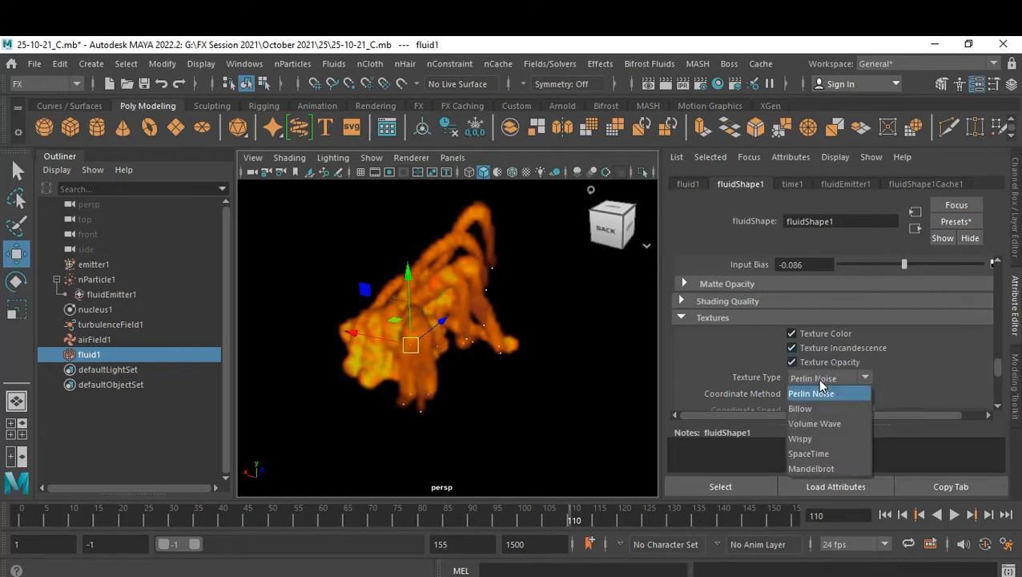
{"action": "left_click", "coordinate": [817, 392]}
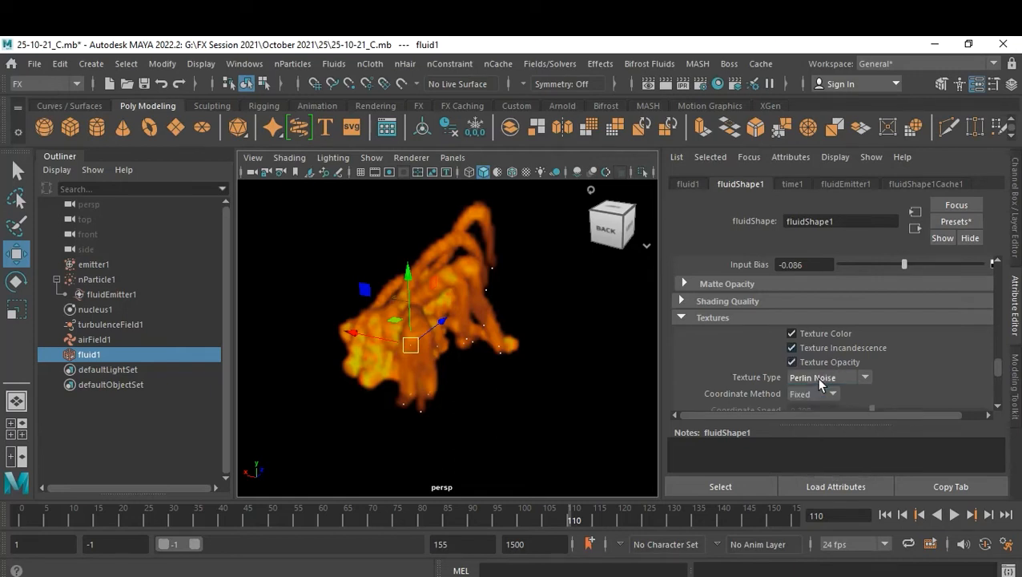
Deselect the fluid and switch the viewport to textured shading to inspect the noise texture.
{"action": "left_click", "coordinate": [609, 370]}
{"action": "key", "text": "6"}
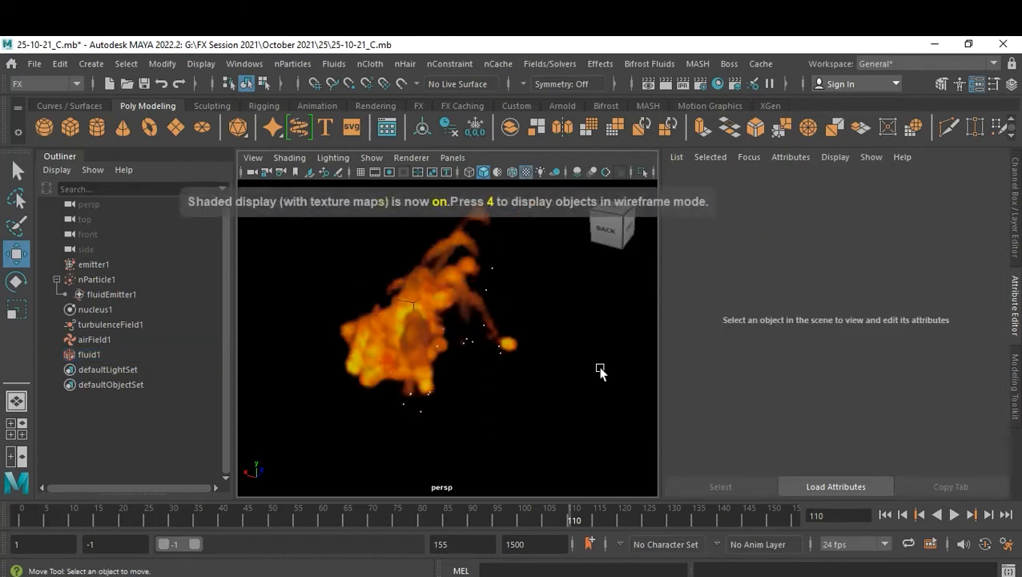
{"action": "left_click_drag", "start_coordinate": [568, 386], "coordinate": [527, 411], "text": "alt"}
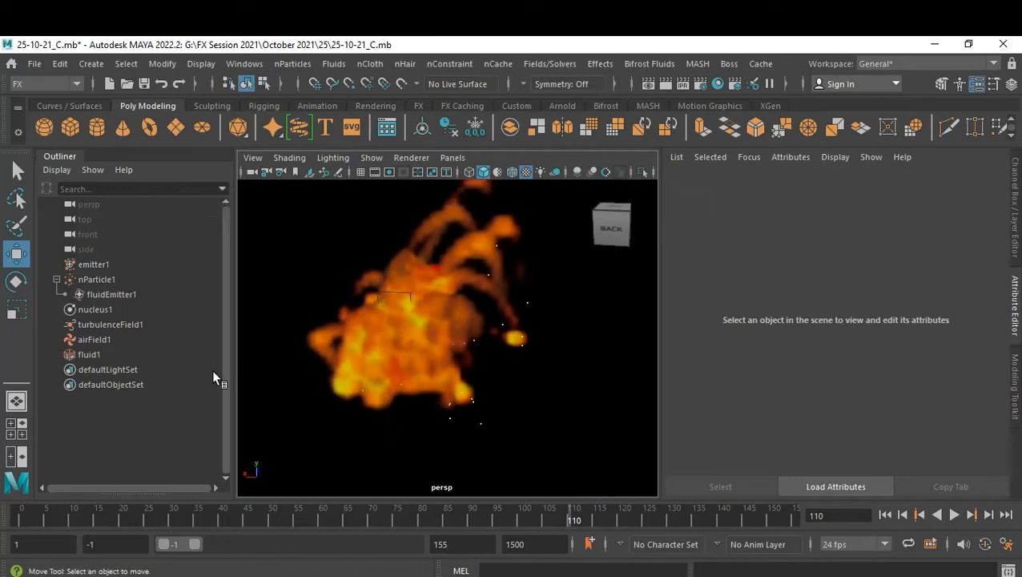
Reselect the fluid and toggle Texture Opacity off and on to compare its effect.
{"action": "left_click", "coordinate": [86, 354]}
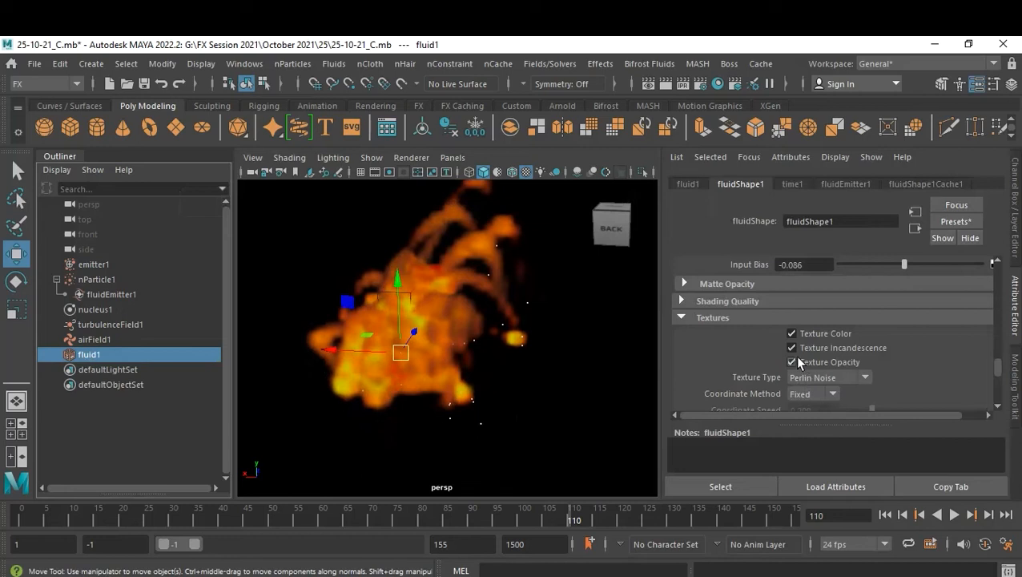
{"action": "left_click", "coordinate": [795, 365]}
{"action": "left_click", "coordinate": [793, 362]}
{"action": "left_click", "coordinate": [793, 362]}
{"action": "left_click", "coordinate": [793, 363]}
Try the Wispy texture type, switch to SpaceTime, and set the texture Threshold to 0.296.
{"action": "left_click", "coordinate": [825, 378]}
{"action": "left_click", "coordinate": [825, 436]}
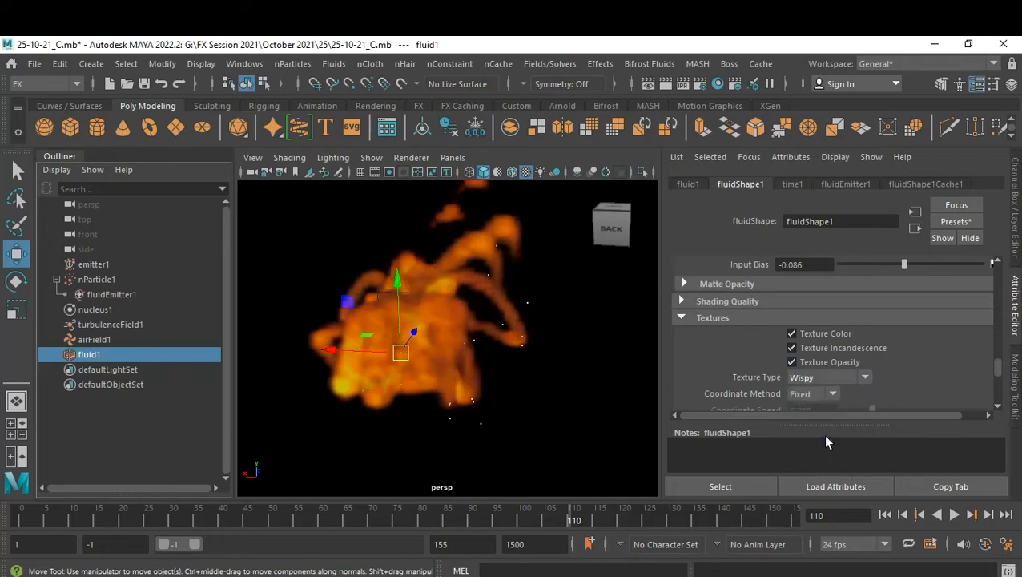
{"action": "left_click", "coordinate": [817, 378]}
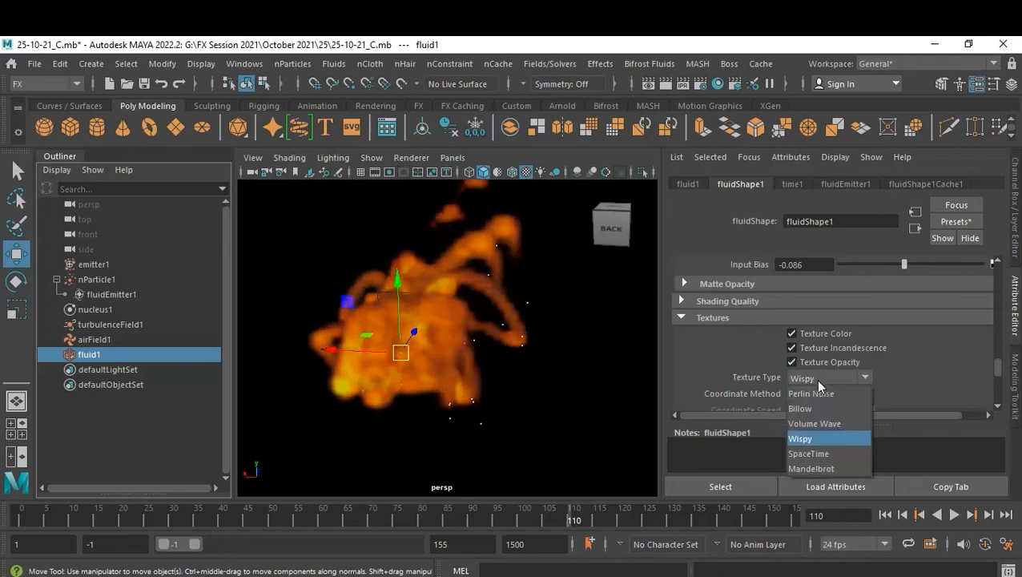
{"action": "left_click", "coordinate": [826, 454]}
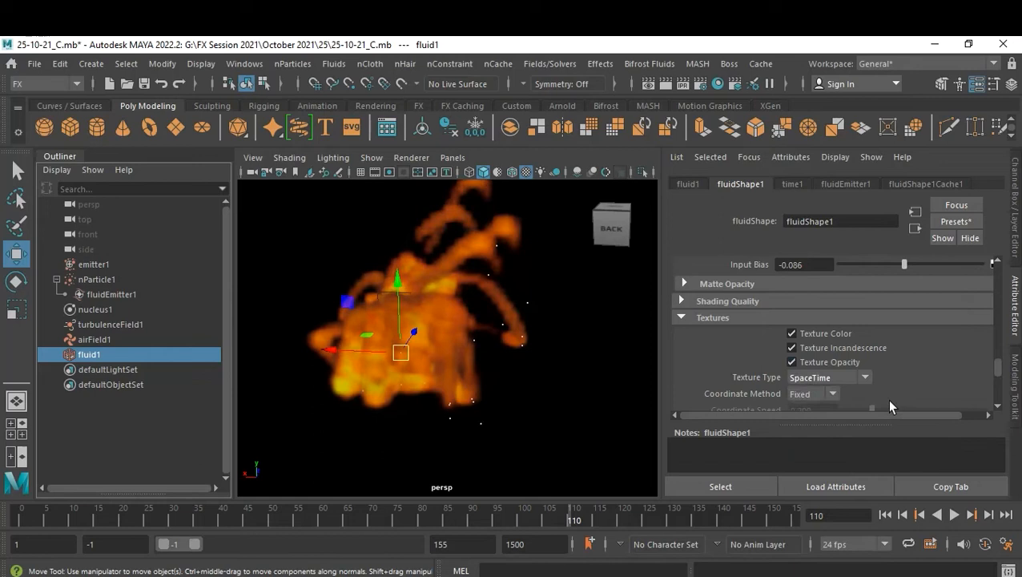
{"action": "scroll", "coordinate": [902, 376], "scroll_direction": "down", "scroll_amount": 5}
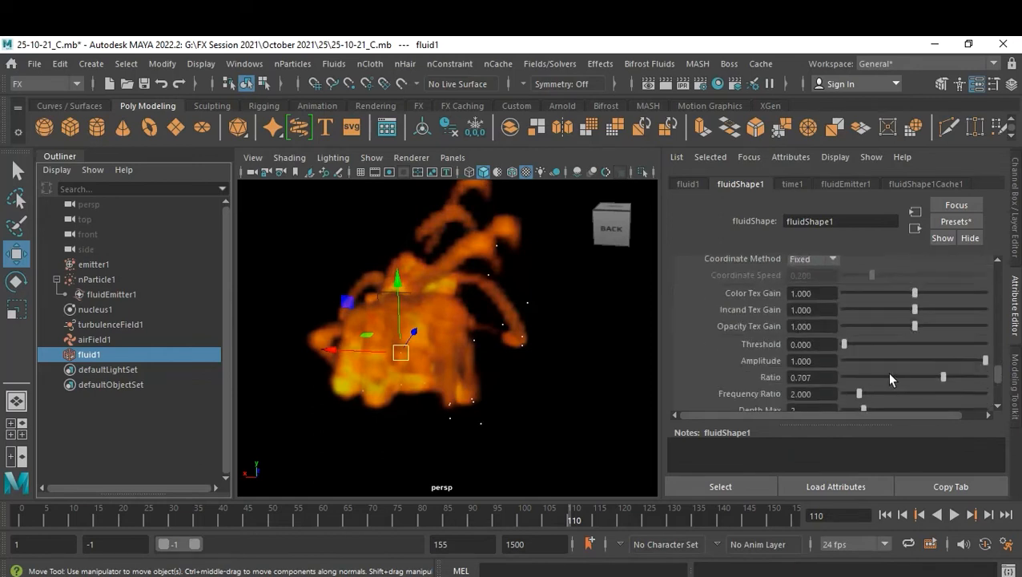
{"action": "mouse_move", "coordinate": [871, 343]}
{"action": "left_mouse_down"}
{"action": "mouse_move", "coordinate": [897, 342]}
{"action": "mouse_move", "coordinate": [873, 343]}
{"action": "mouse_move", "coordinate": [886, 346]}
{"action": "left_mouse_up"}
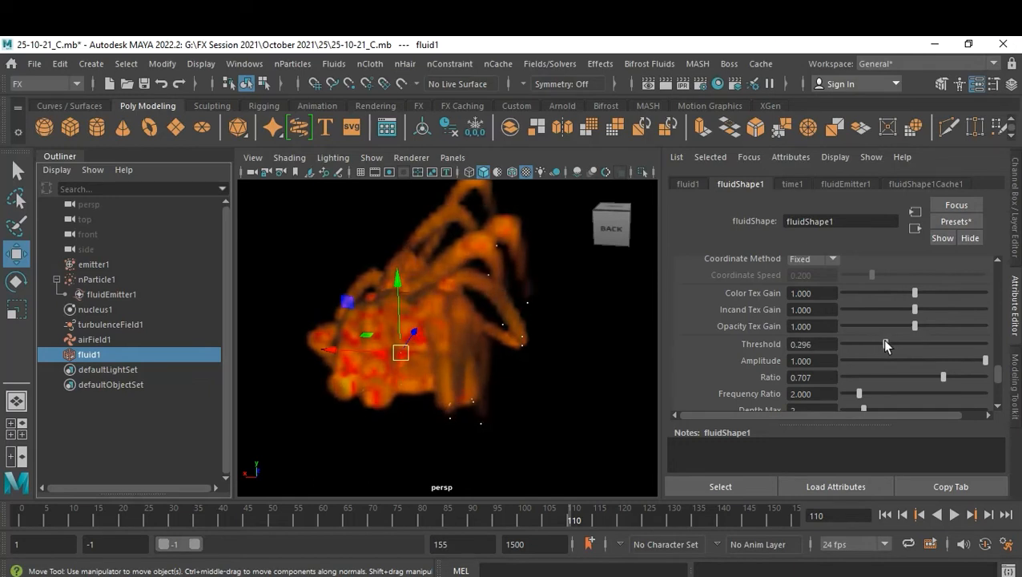
Try different Texture Time values and toggle Invert Texture on and off to compare the look.
{"action": "scroll", "coordinate": [914, 348], "scroll_direction": "down", "scroll_amount": 1}
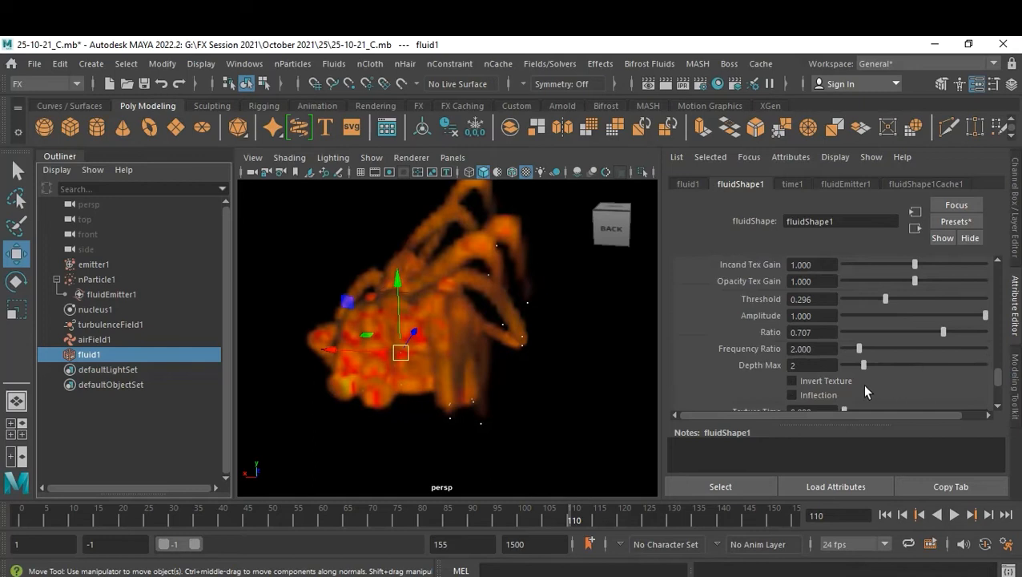
{"action": "scroll", "coordinate": [858, 383], "scroll_direction": "down", "scroll_amount": 1}
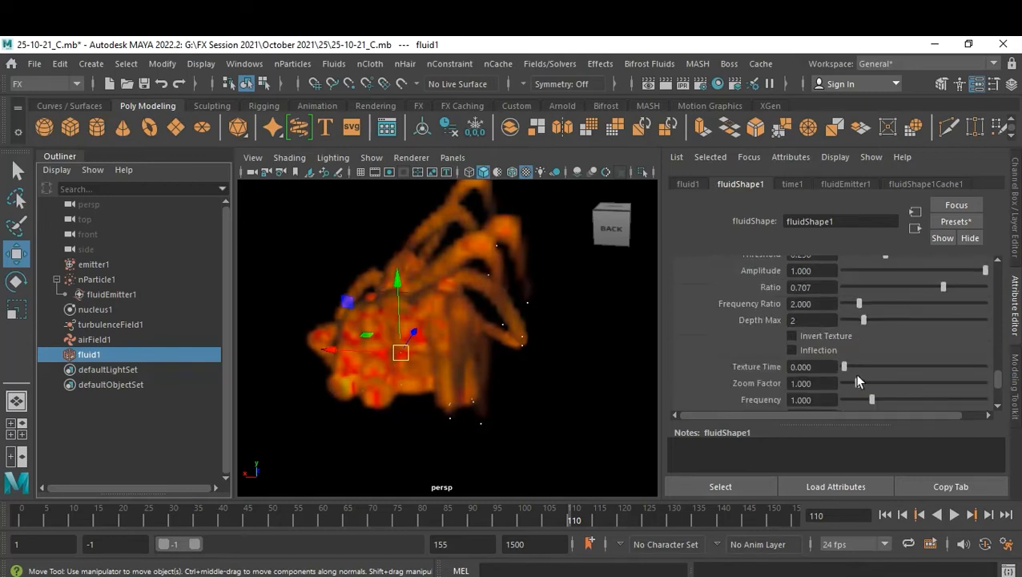
{"action": "mouse_move", "coordinate": [856, 366]}
{"action": "left_mouse_down"}
{"action": "mouse_move", "coordinate": [947, 366]}
{"action": "mouse_move", "coordinate": [818, 369]}
{"action": "mouse_move", "coordinate": [863, 377]}
{"action": "mouse_move", "coordinate": [839, 375]}
{"action": "left_mouse_up"}
{"action": "left_click", "coordinate": [792, 335]}
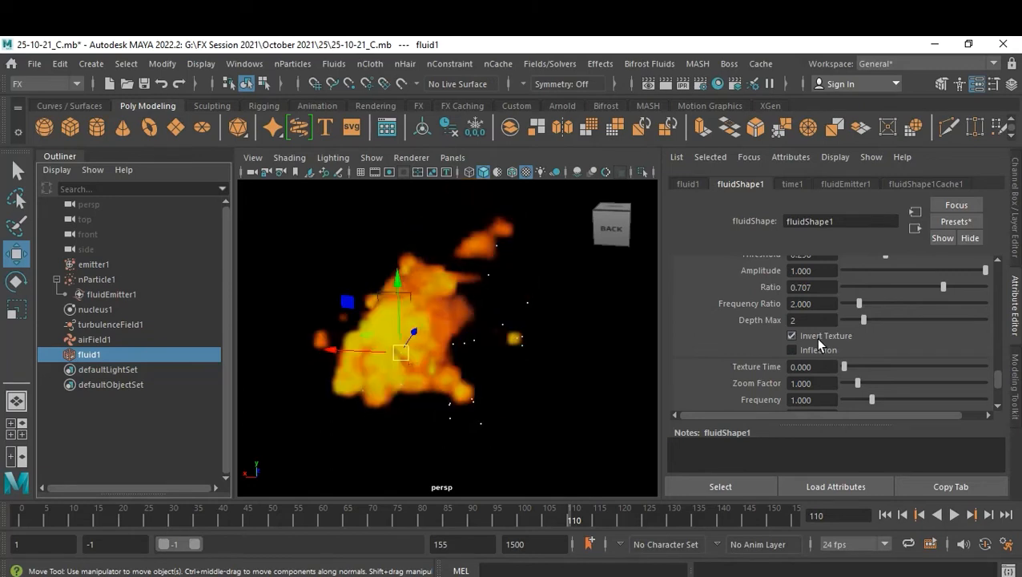
{"action": "left_click", "coordinate": [792, 335]}
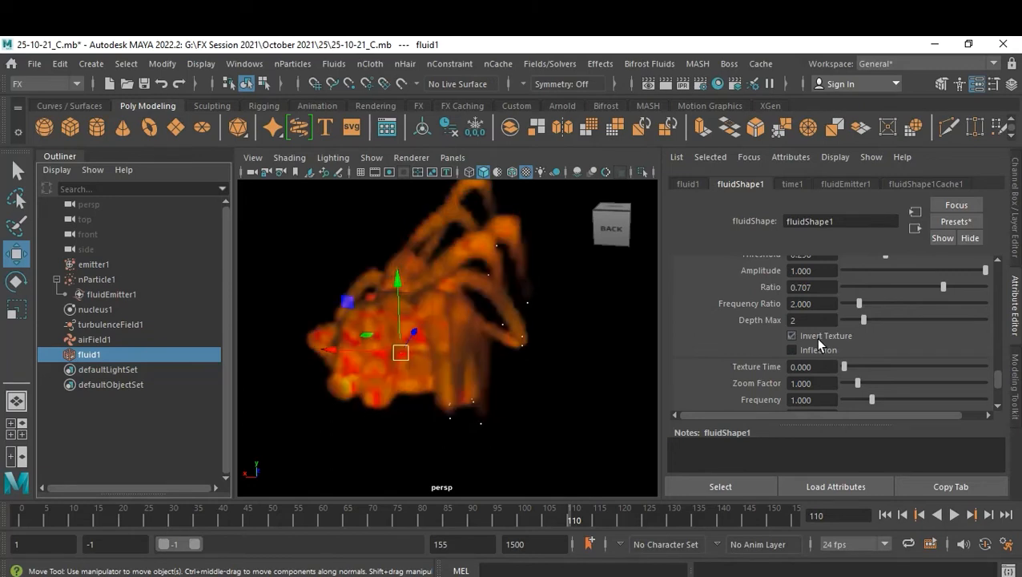
{"action": "left_click", "coordinate": [818, 340]}
Start a new expression for the fluid's Texture Time and insert fluidShape1.textureTime into enlarged expression text.
{"action": "right_click", "coordinate": [820, 364]}
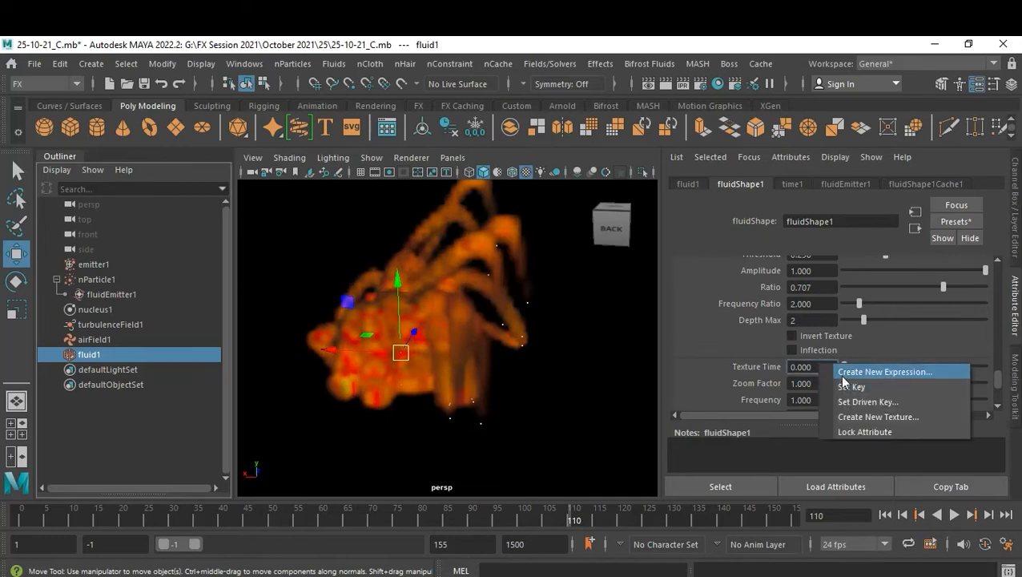
{"action": "left_click", "coordinate": [843, 373]}
{"action": "left_click_drag", "start_coordinate": [593, 409], "coordinate": [522, 408]}
{"action": "left_click", "coordinate": [546, 416]}
{"action": "left_click_drag", "start_coordinate": [595, 409], "coordinate": [503, 403]}
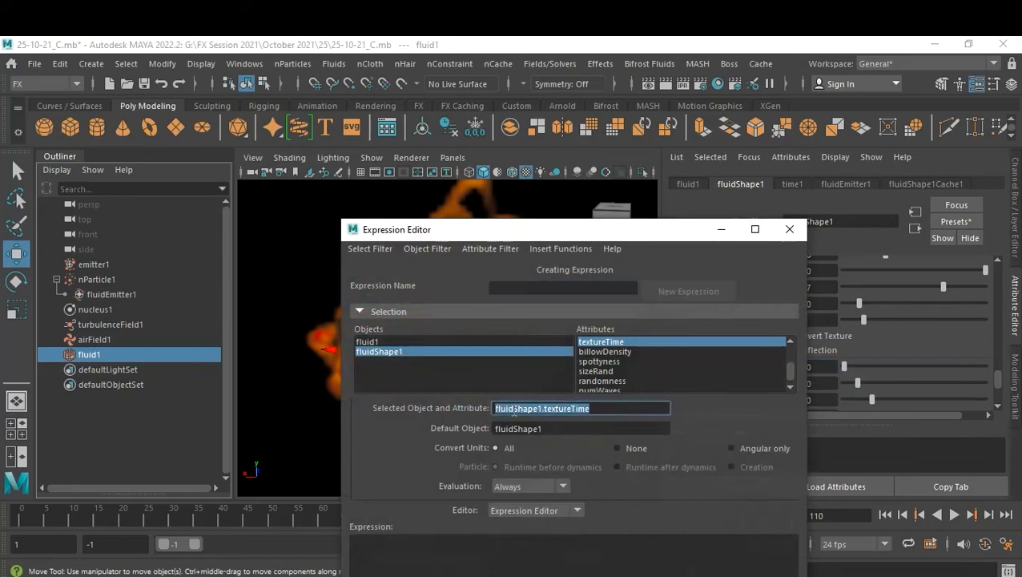
{"action": "left_click", "coordinate": [387, 558]}
{"action": "scroll", "coordinate": [469, 545], "scroll_direction": "up", "scroll_amount": 5, "text": "ctrl"}
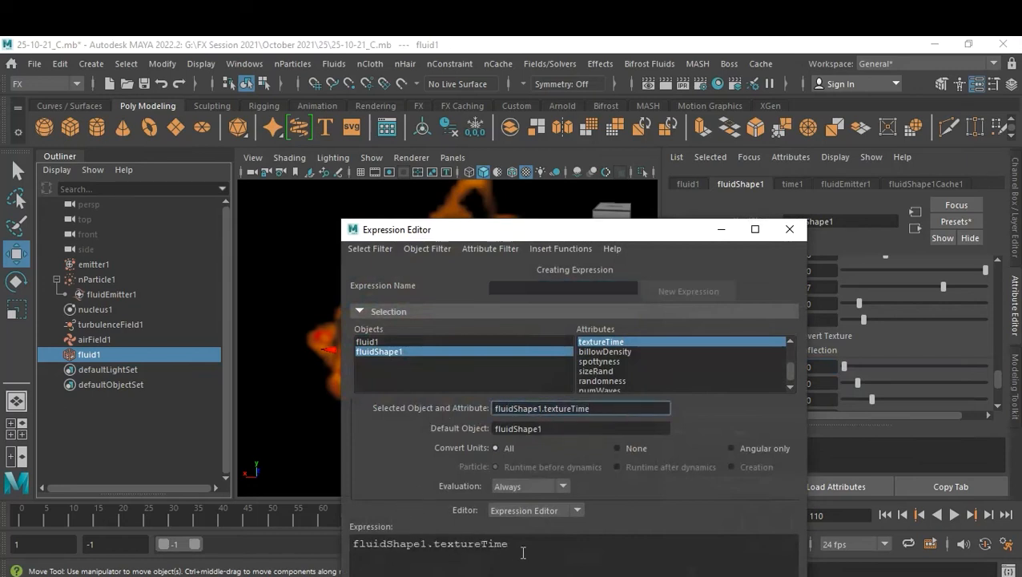
Complete the expression as fluidShape1.textureTime = time; and create it.
{"action": "left_click", "coordinate": [632, 543]}
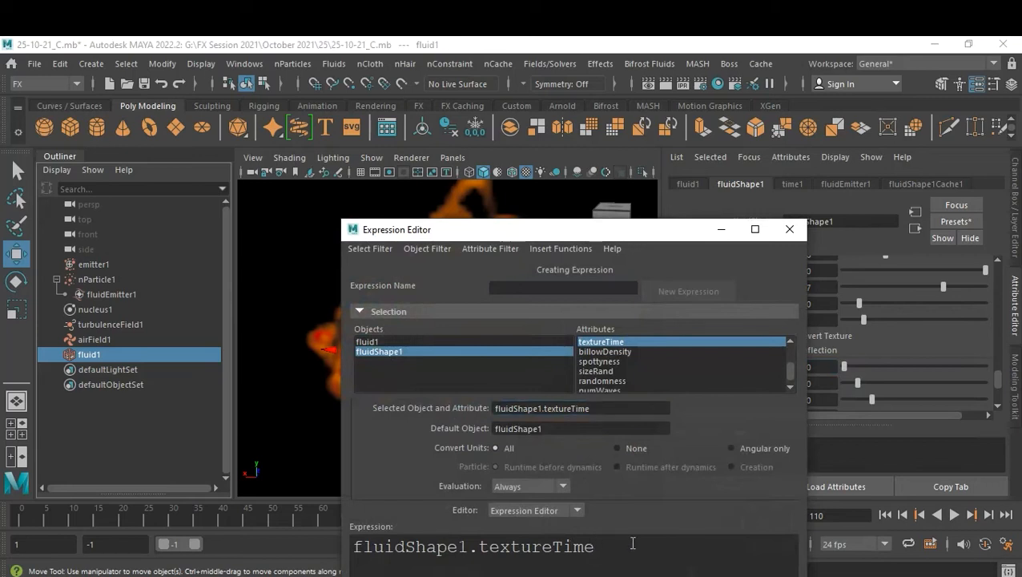
{"action": "type", "text": "t"}
{"action": "key", "text": "BackSpace"}
{"action": "key", "text": "BackSpace"}
{"action": "type", "text": "= time;"}
{"action": "left_click_drag", "start_coordinate": [606, 234], "coordinate": [616, 201]}
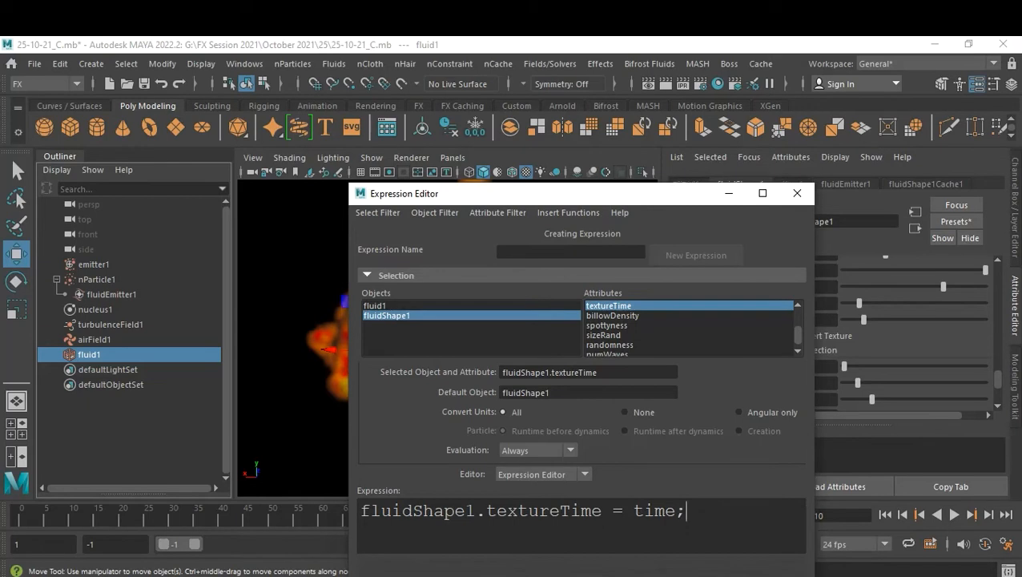
{"action": "key", "text": "KP_Enter"}
{"action": "left_click", "coordinate": [759, 573]}
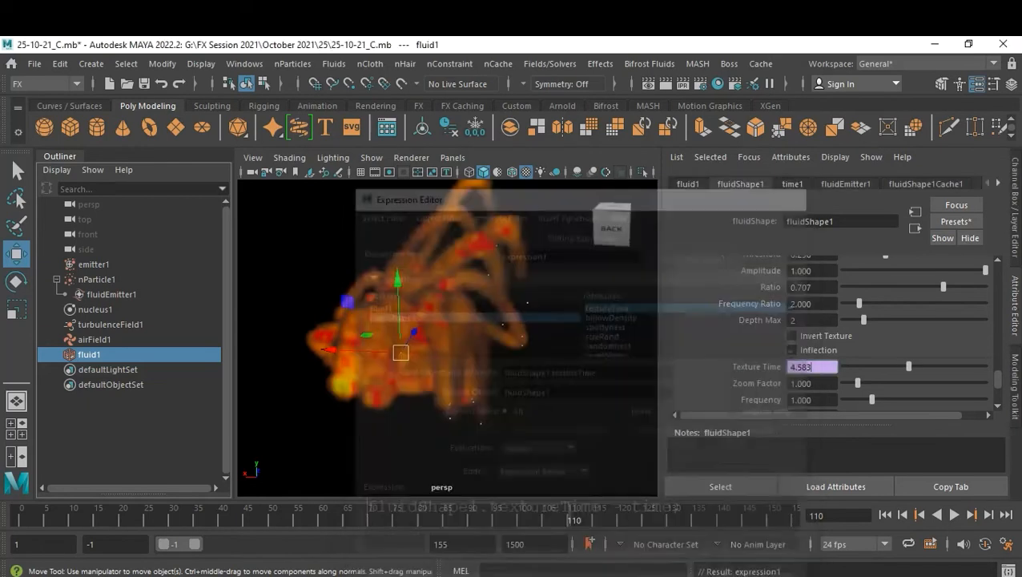
Play the simulation from the start to check the animated texture, stopping at frame 144.
{"action": "left_click", "coordinate": [885, 515]}
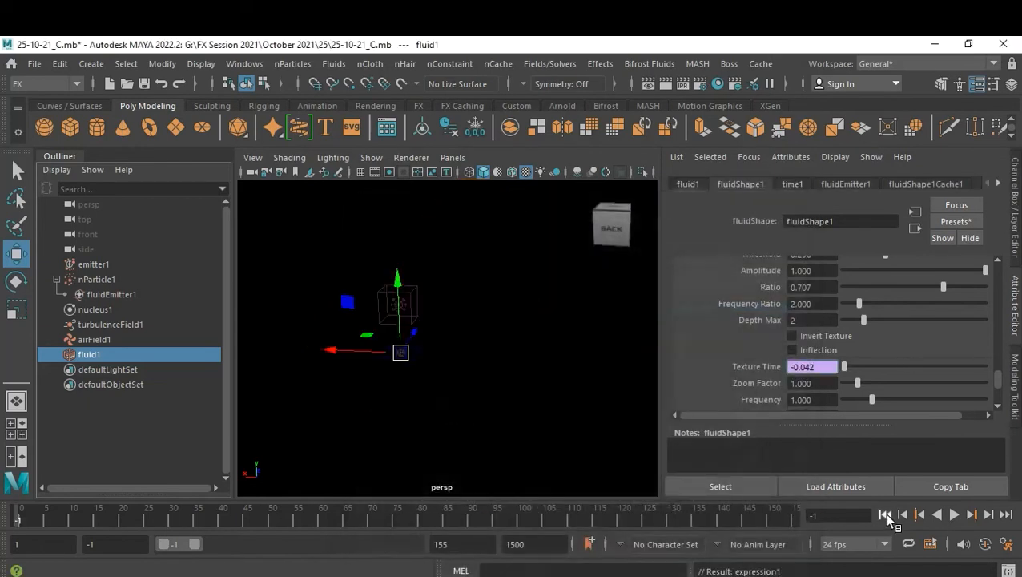
{"action": "left_click", "coordinate": [953, 515]}
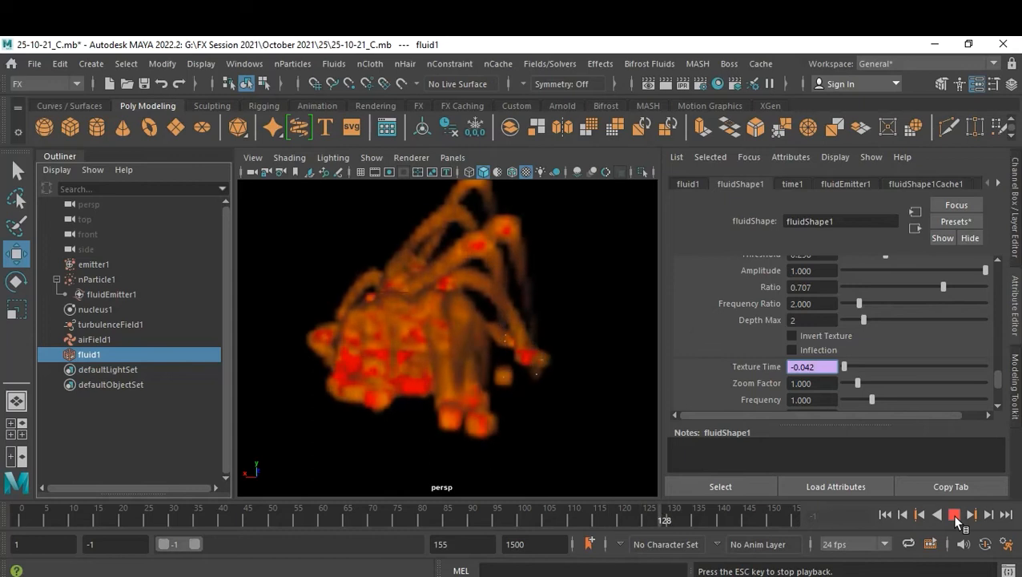
{"action": "left_click", "coordinate": [952, 515]}
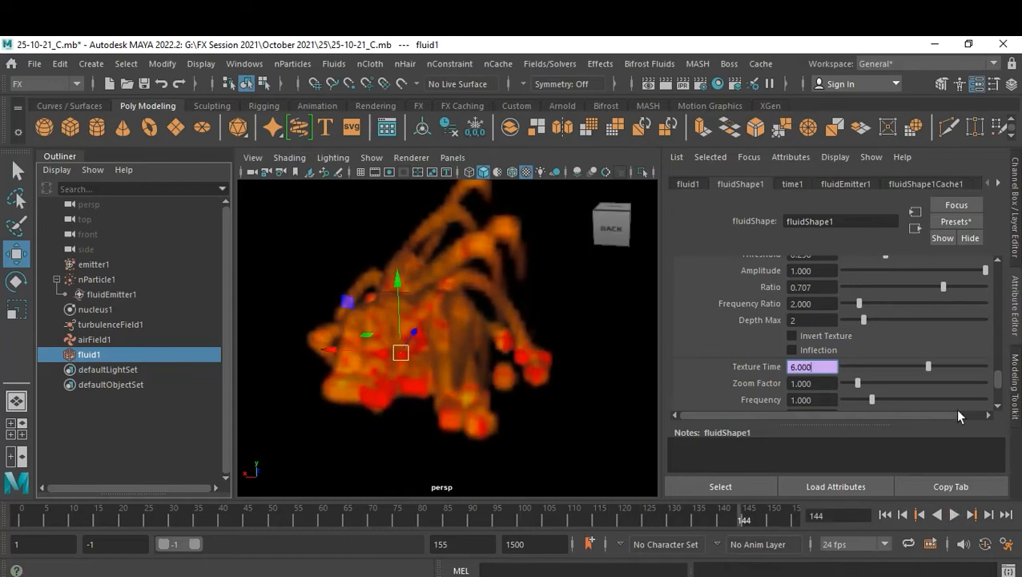
Enable Self Shadow in the fluid shape's Lighting settings.
{"action": "scroll", "coordinate": [960, 340], "scroll_direction": "down", "scroll_amount": 6}
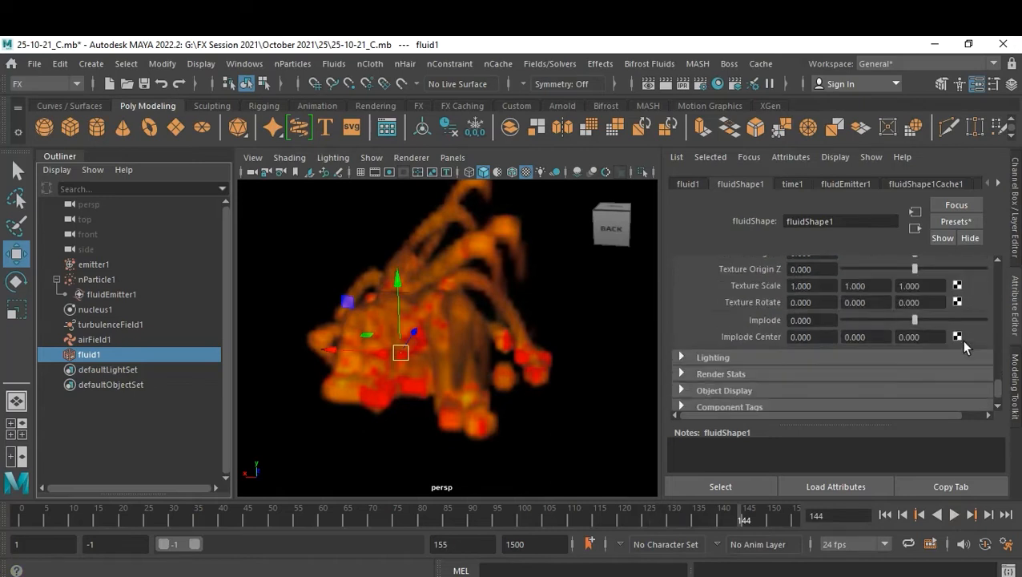
{"action": "left_click", "coordinate": [724, 361]}
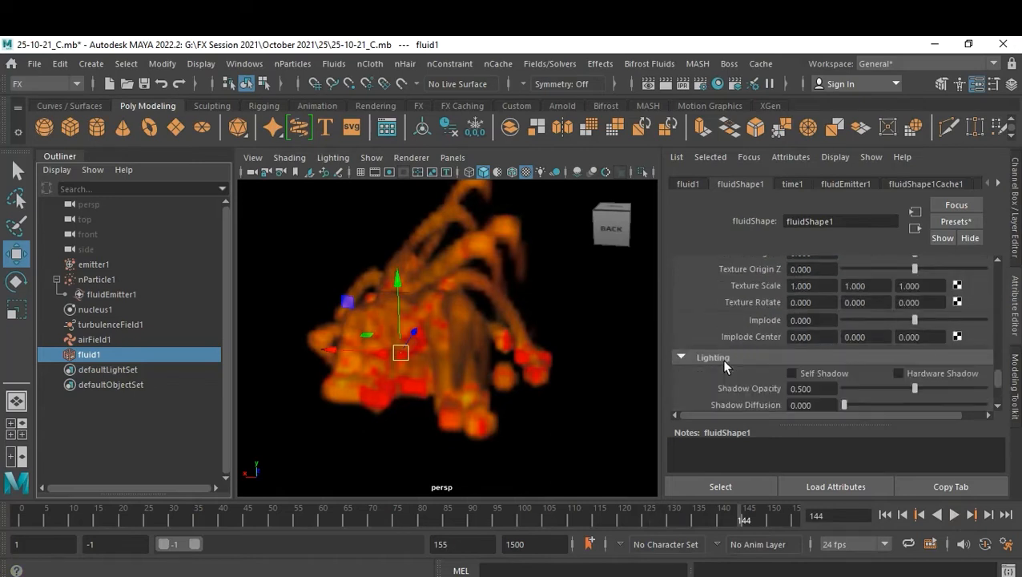
{"action": "left_click", "coordinate": [803, 373]}
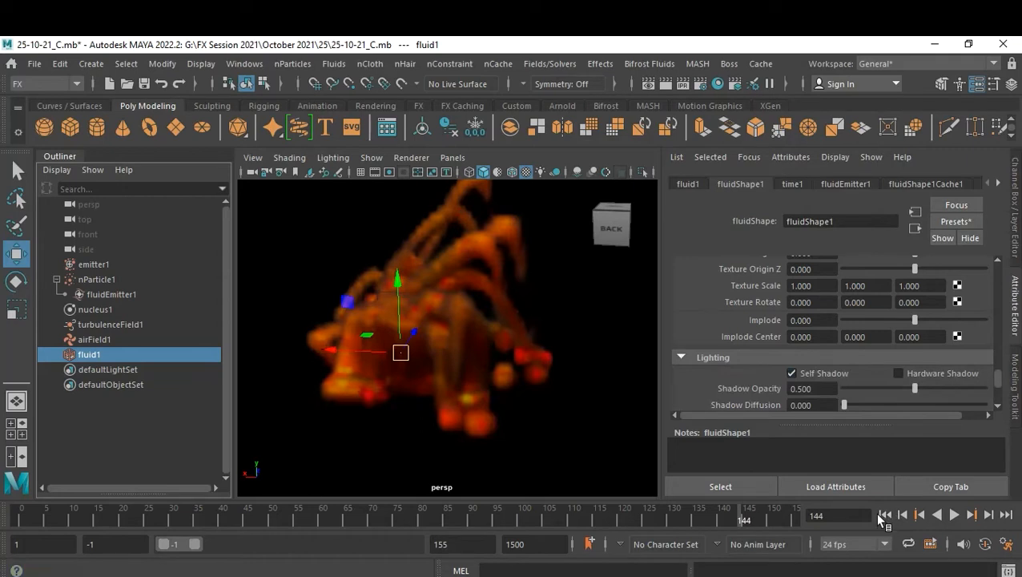
Raise the fluid's Ambient Brightness to about 0.215 in its lighting settings.
{"action": "left_click", "coordinate": [802, 378]}
{"action": "left_click", "coordinate": [801, 378]}
{"action": "scroll", "coordinate": [854, 378], "scroll_direction": "down", "scroll_amount": 3}
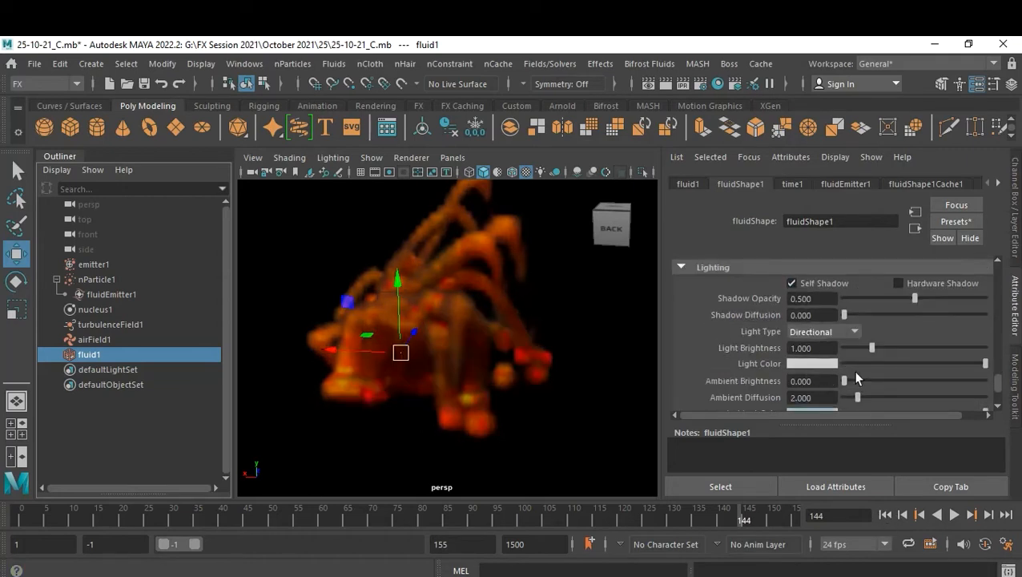
{"action": "scroll", "coordinate": [881, 377], "scroll_direction": "down", "scroll_amount": 2}
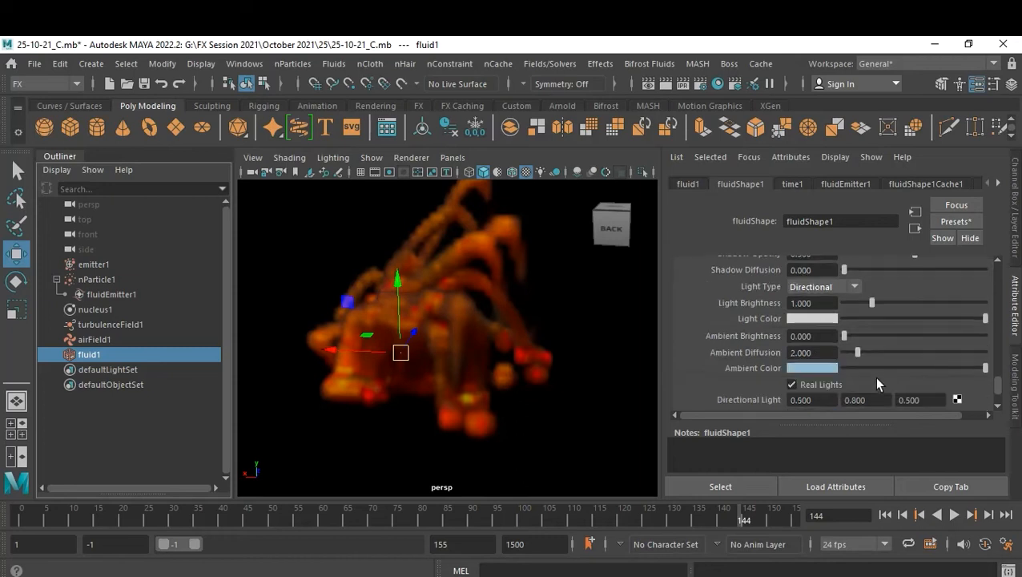
{"action": "mouse_move", "coordinate": [867, 336]}
{"action": "left_mouse_down"}
{"action": "mouse_move", "coordinate": [901, 335]}
{"action": "mouse_move", "coordinate": [874, 338]}
{"action": "left_mouse_up"}
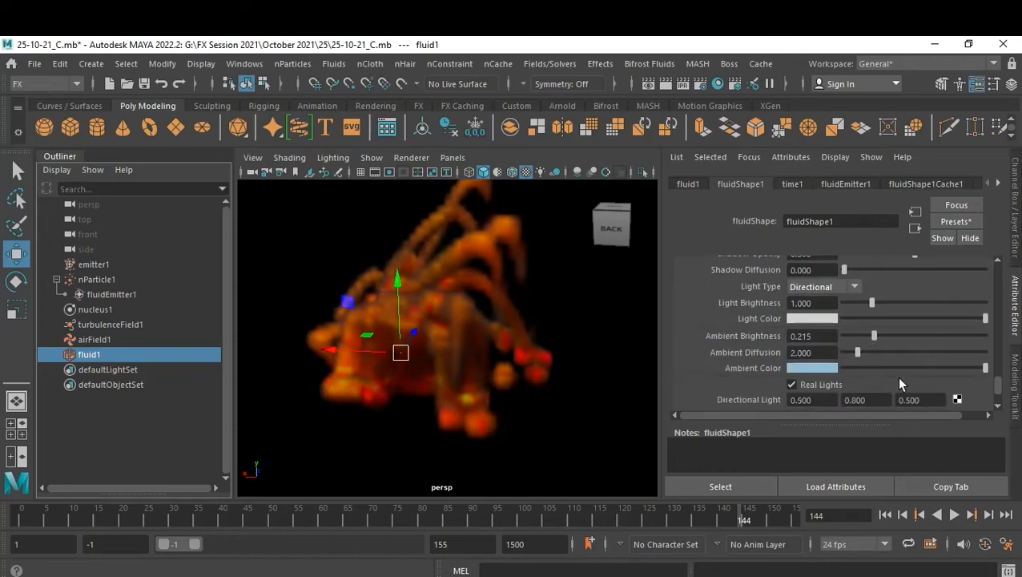
Play the fluid simulation from the start and stop at about frame 108 to examine the lighting.
{"action": "left_click", "coordinate": [886, 516]}
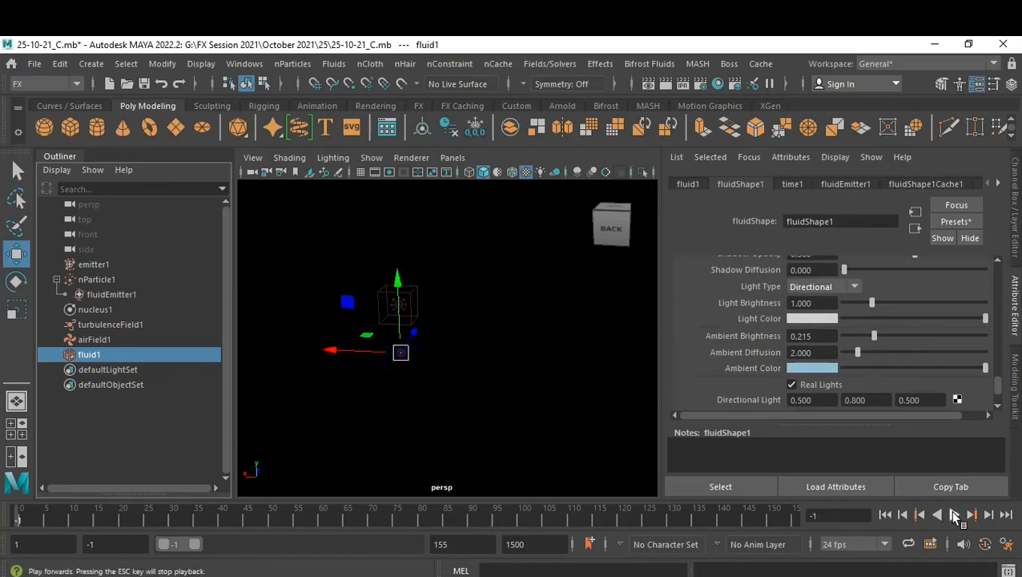
{"action": "left_click", "coordinate": [954, 516]}
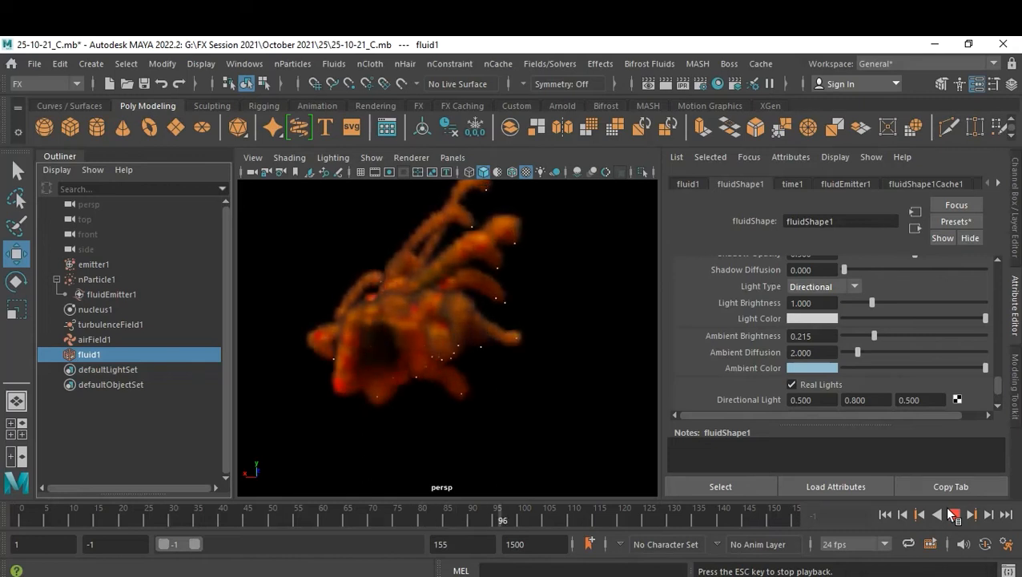
{"action": "left_click", "coordinate": [952, 515]}
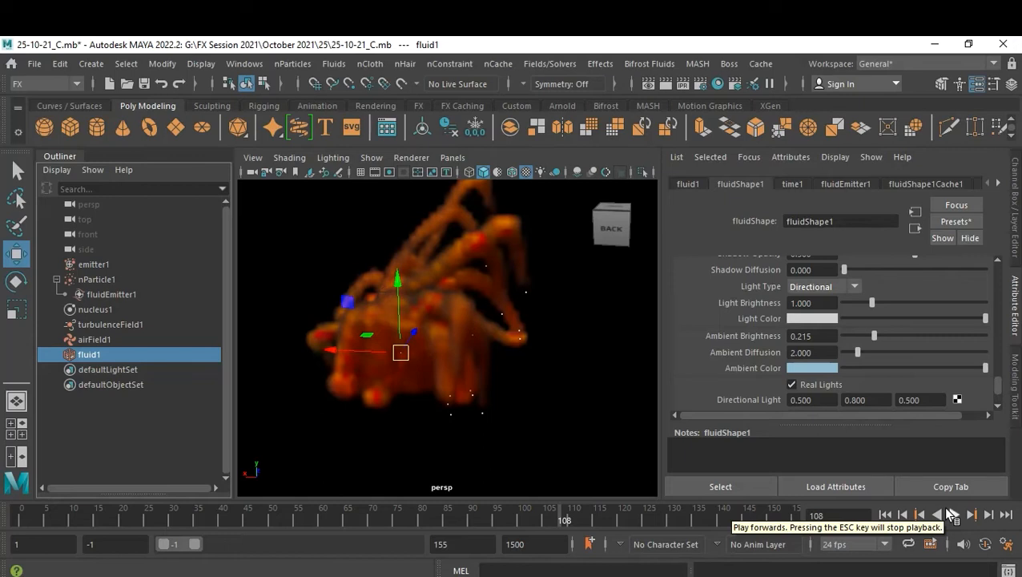
Deselect the fluid and save the scene as a new version named 25-10-21_D.
{"action": "left_click", "coordinate": [564, 384]}
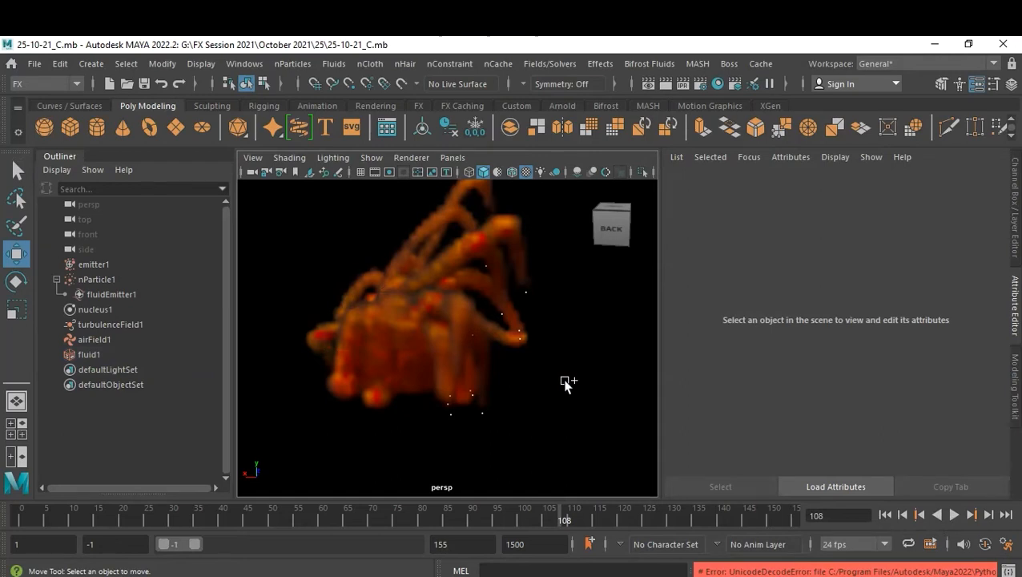
{"action": "key", "text": "ctrl+shift+s"}
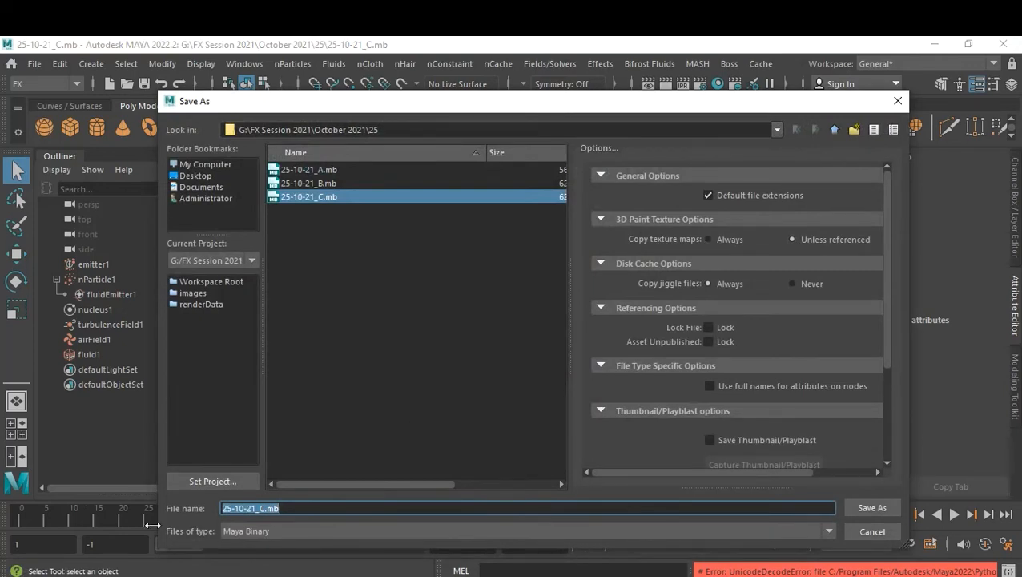
{"action": "left_click_drag", "start_coordinate": [260, 511], "coordinate": [291, 511]}
{"action": "type", "text": "D"}
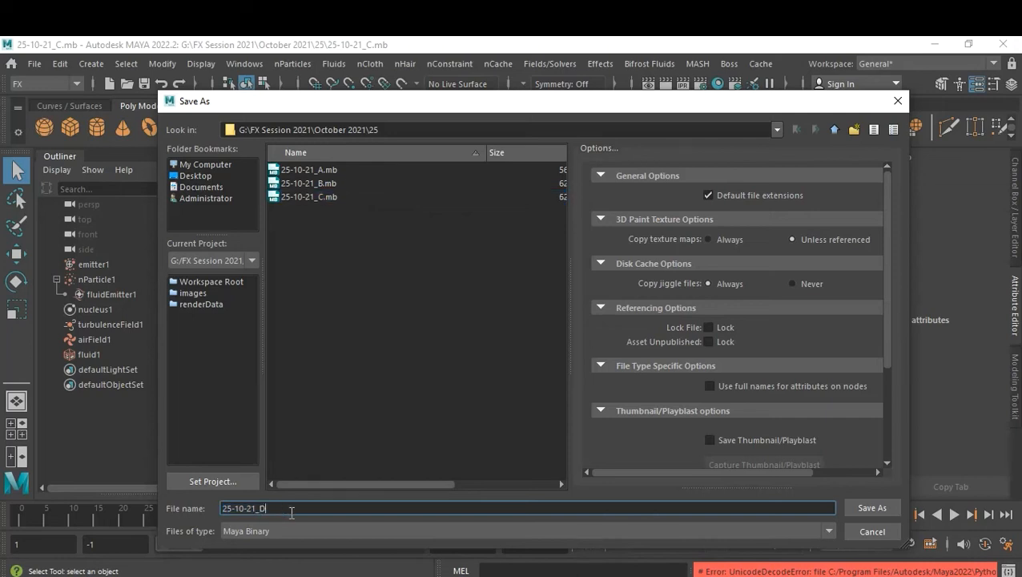
{"action": "key", "text": "Return"}
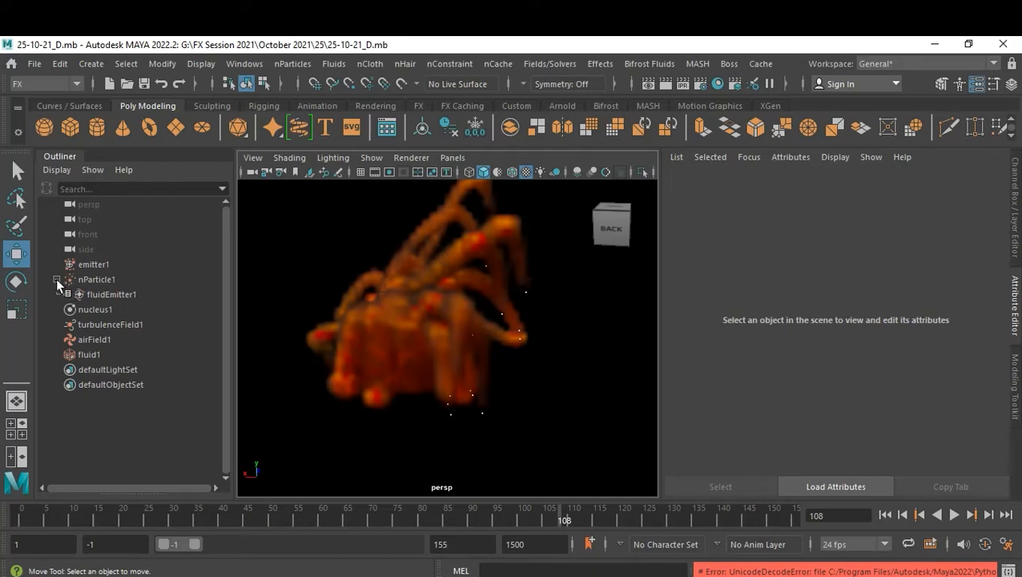
Create a new Maya Fluid nCache for fluid1 over the time slider range, replacing its existing cache.
{"action": "left_click", "coordinate": [94, 355]}
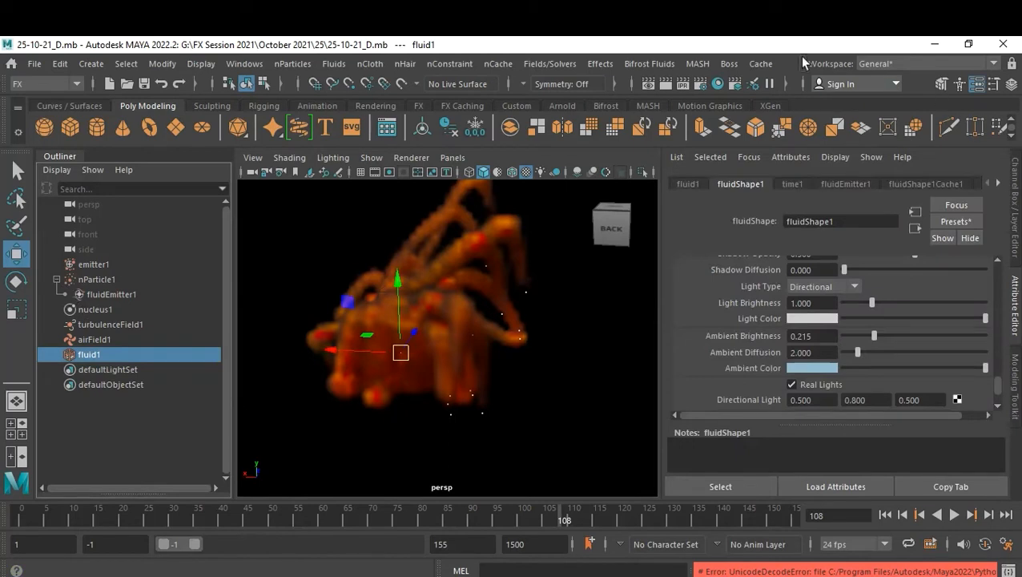
{"action": "left_click", "coordinate": [529, 68]}
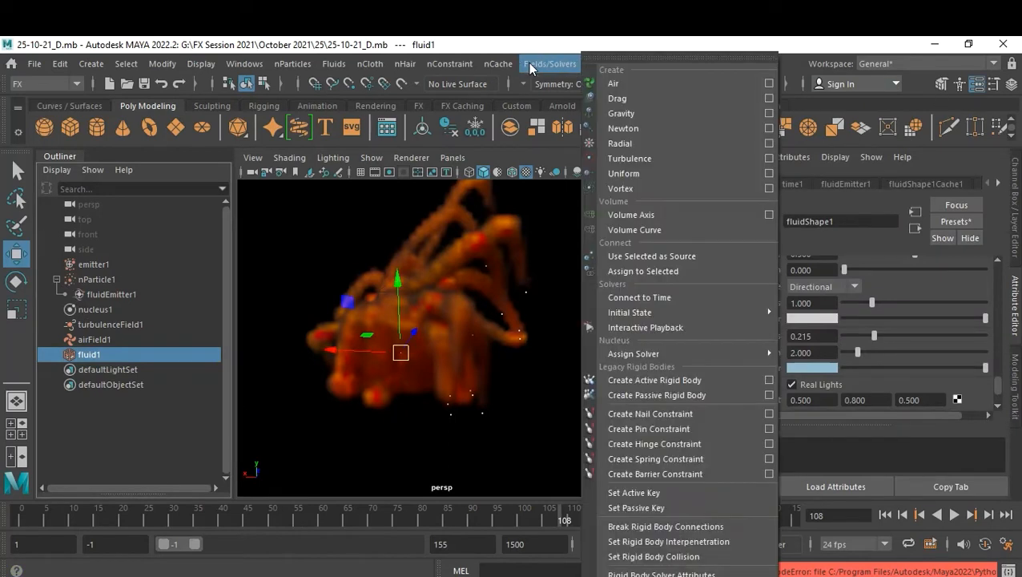
{"action": "mouse_move", "coordinate": [497, 64]}
{"action": "mouse_move", "coordinate": [594, 136]}
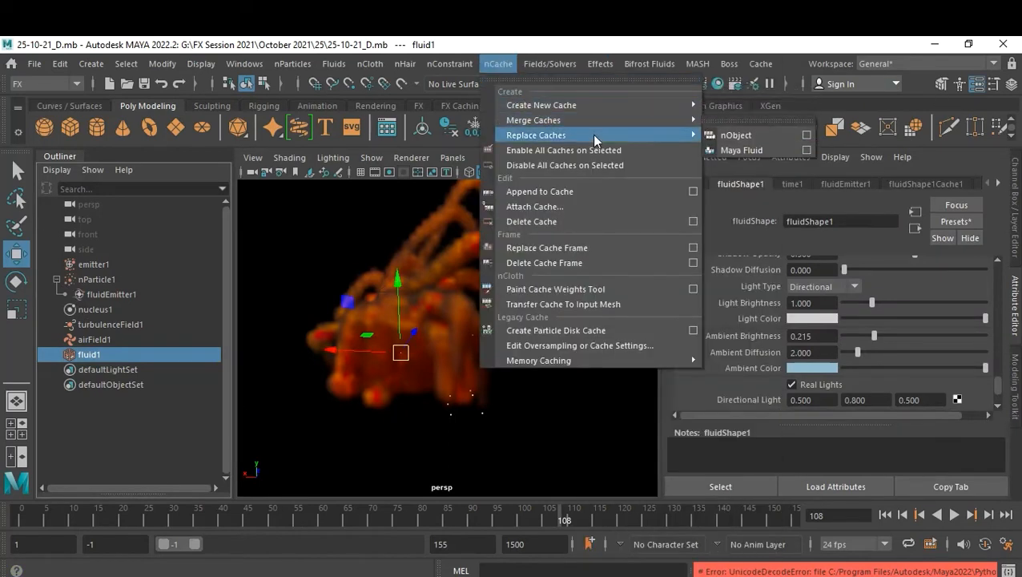
{"action": "mouse_move", "coordinate": [594, 105]}
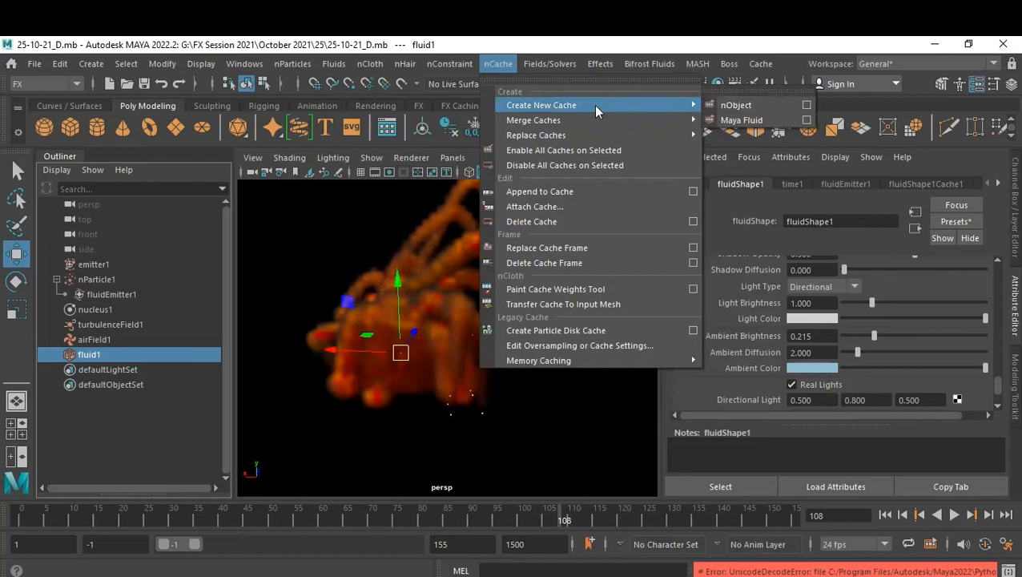
{"action": "left_click", "coordinate": [806, 120]}
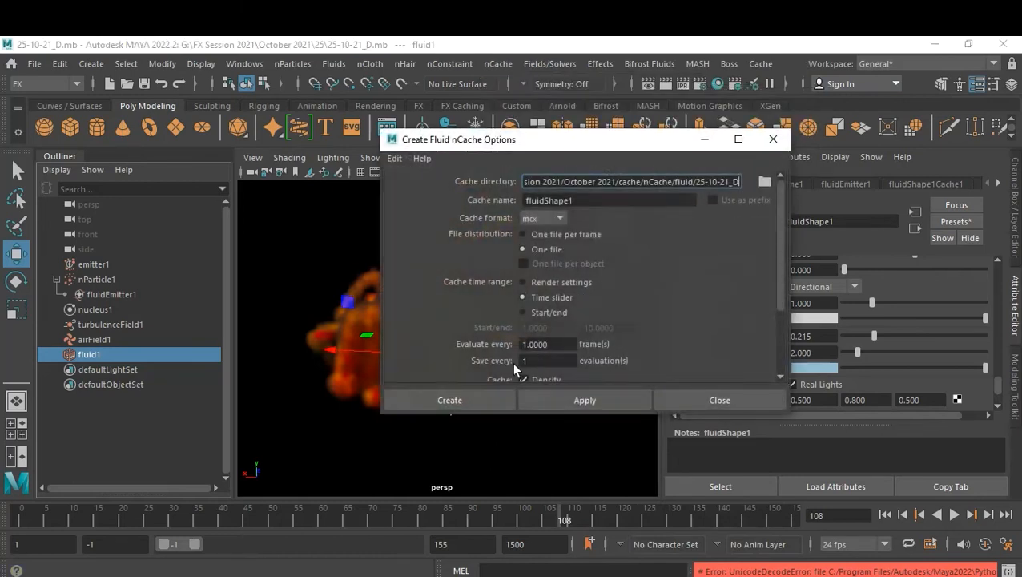
{"action": "left_click", "coordinate": [449, 400]}
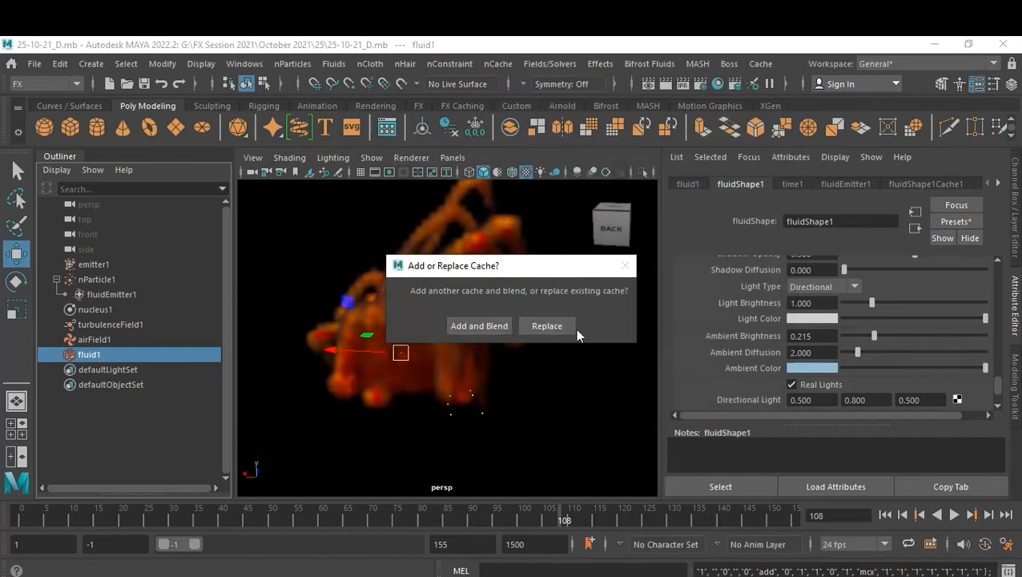
{"action": "left_click", "coordinate": [547, 326]}
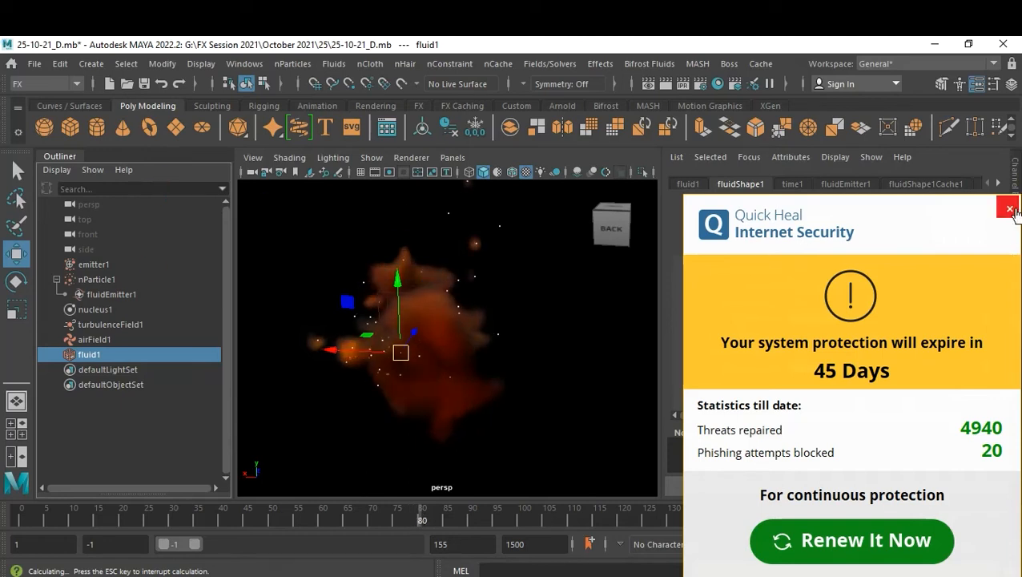
{"action": "left_click", "coordinate": [1009, 209]}
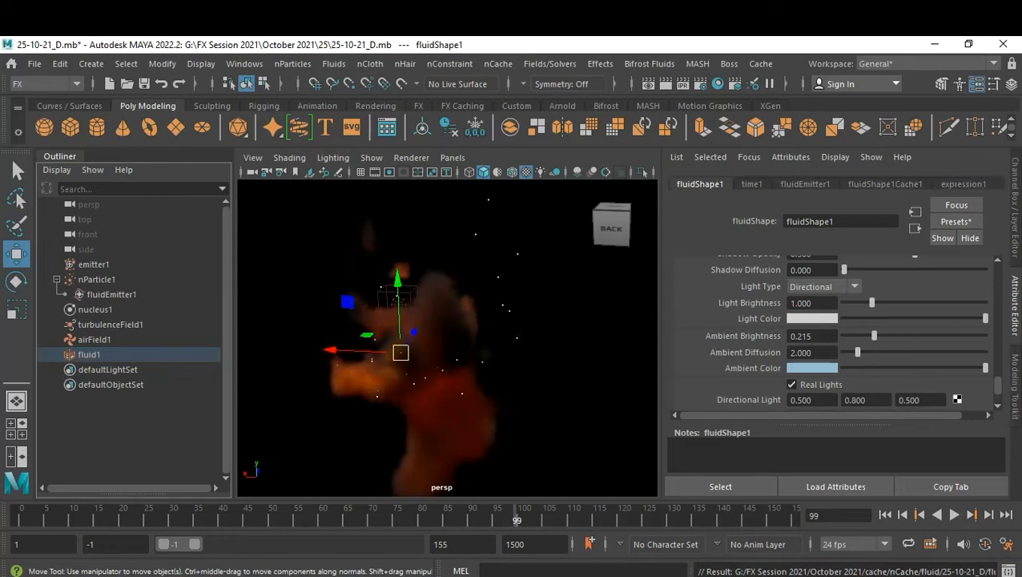
Set fluid1's velocity Swirl to 0.2 and Noise to 0.1.
{"action": "left_click", "coordinate": [85, 360]}
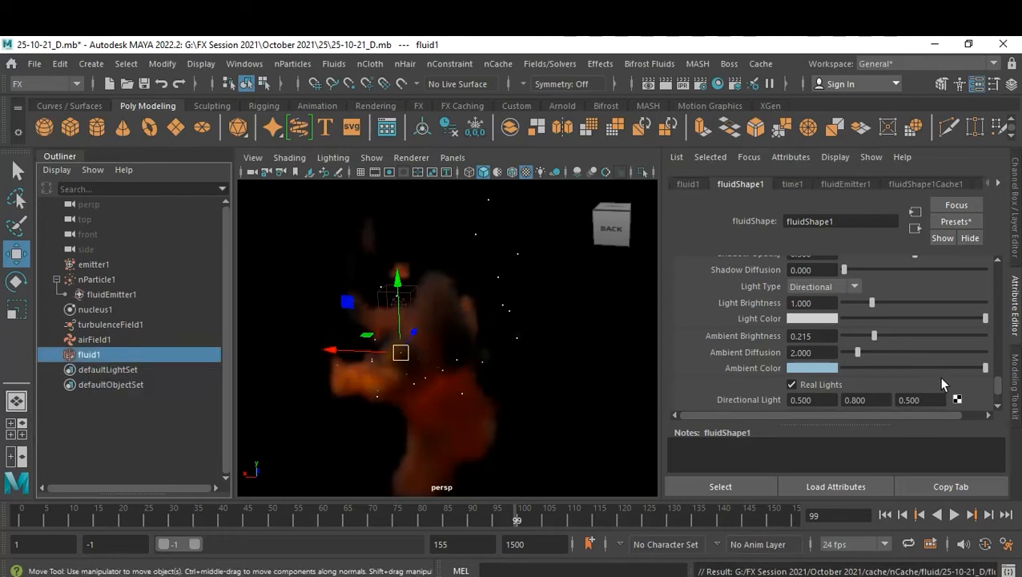
{"action": "scroll", "coordinate": [941, 382], "scroll_direction": "up", "scroll_amount": 3}
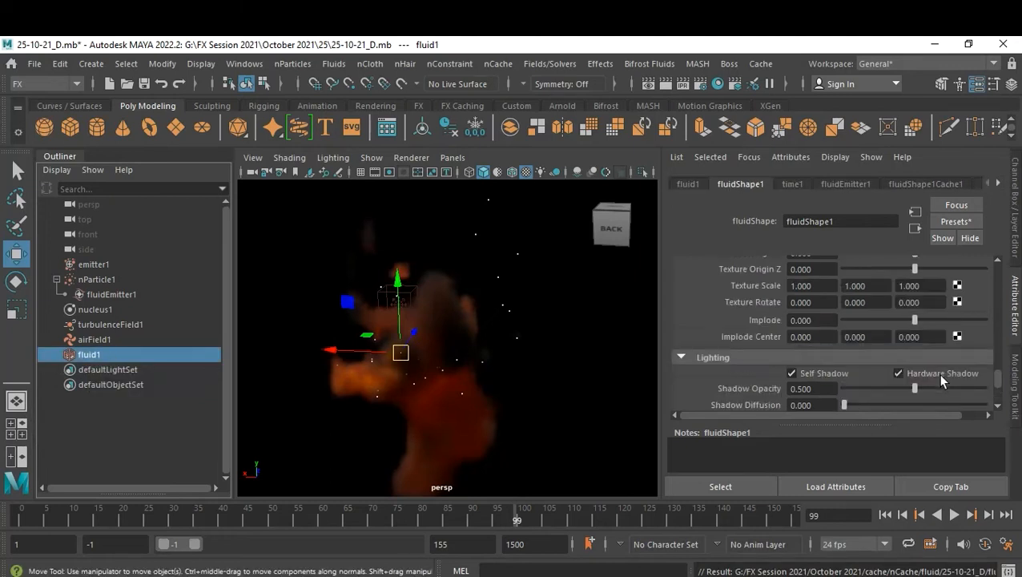
{"action": "scroll", "coordinate": [942, 381], "scroll_direction": "up", "scroll_amount": 4}
{"action": "scroll", "coordinate": [779, 387], "scroll_direction": "up", "scroll_amount": 10}
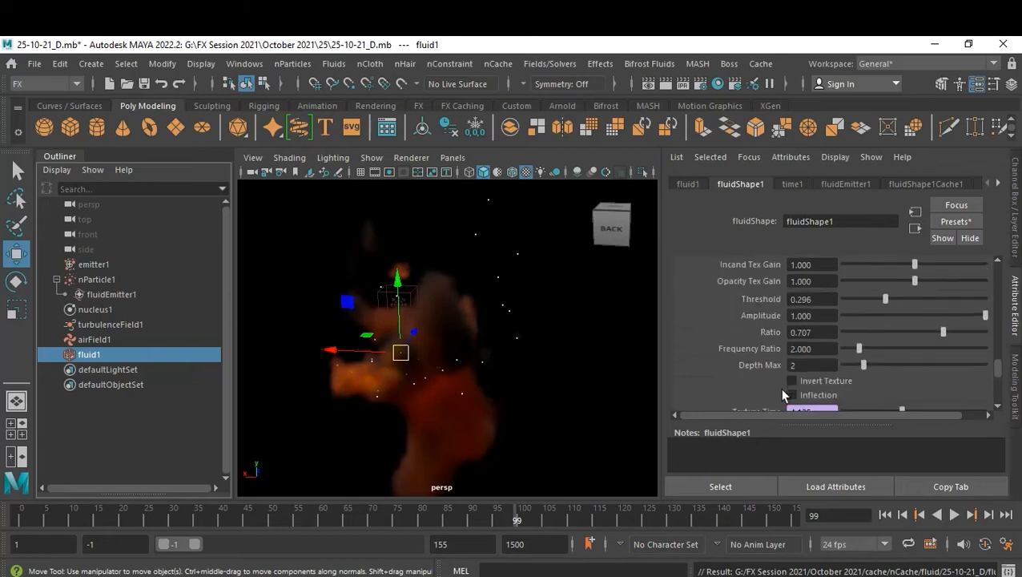
{"action": "scroll", "coordinate": [779, 379], "scroll_direction": "up", "scroll_amount": 10}
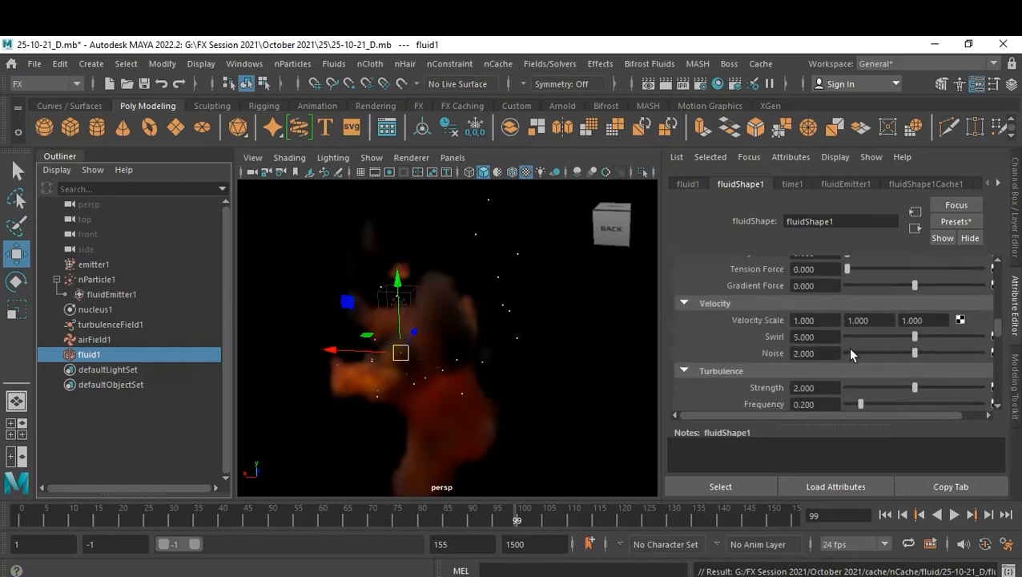
{"action": "left_click", "coordinate": [827, 336]}
{"action": "key", "text": "BackSpace"}
{"action": "type", "text": "0.2"}
{"action": "key", "text": "Return"}
{"action": "left_click", "coordinate": [819, 351]}
{"action": "key", "text": "BackSpace"}
{"action": "type", "text": ".1"}
{"action": "key", "text": "Return"}
Set fluid1's turbulence Strength to 0.3.
{"action": "left_click", "coordinate": [825, 386]}
{"action": "key", "text": "BackSpace"}
{"action": "type", "text": ".3"}
{"action": "key", "text": "Return"}
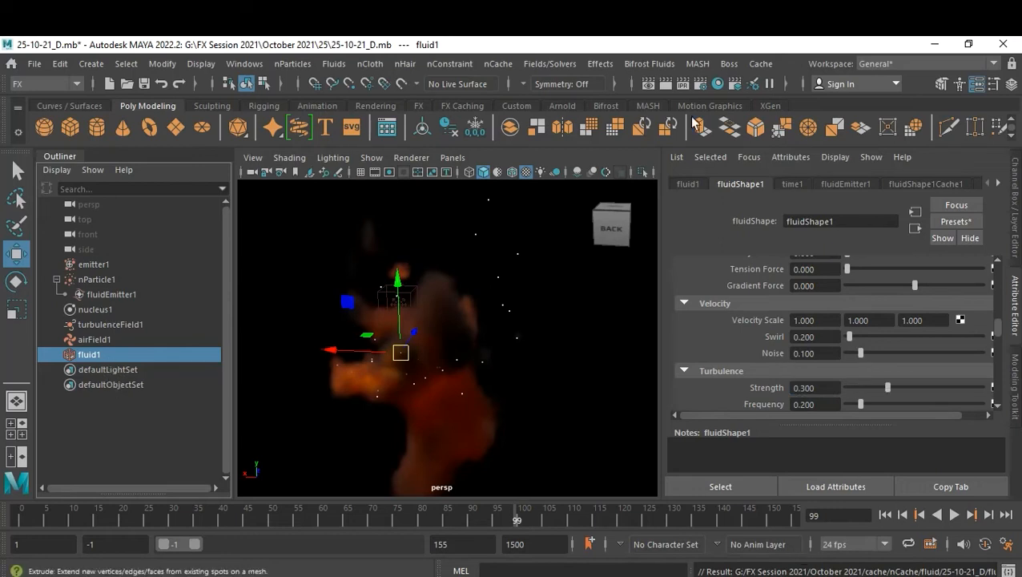
Recreate the Maya Fluid nCache for fluid1 over the time slider range, replacing the existing cache and its file.
{"action": "left_click", "coordinate": [549, 64]}
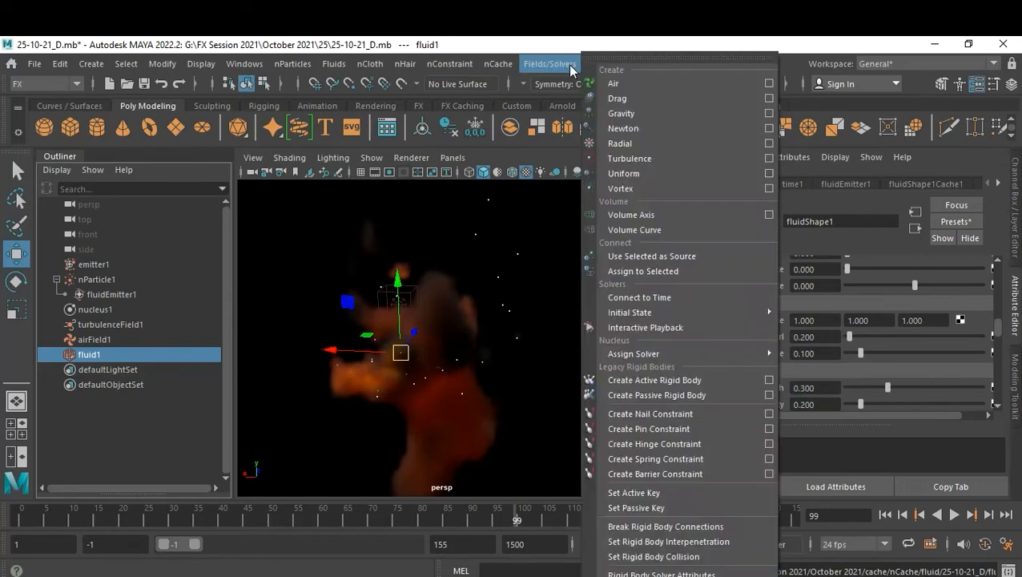
{"action": "mouse_move", "coordinate": [490, 64]}
{"action": "mouse_move", "coordinate": [533, 105]}
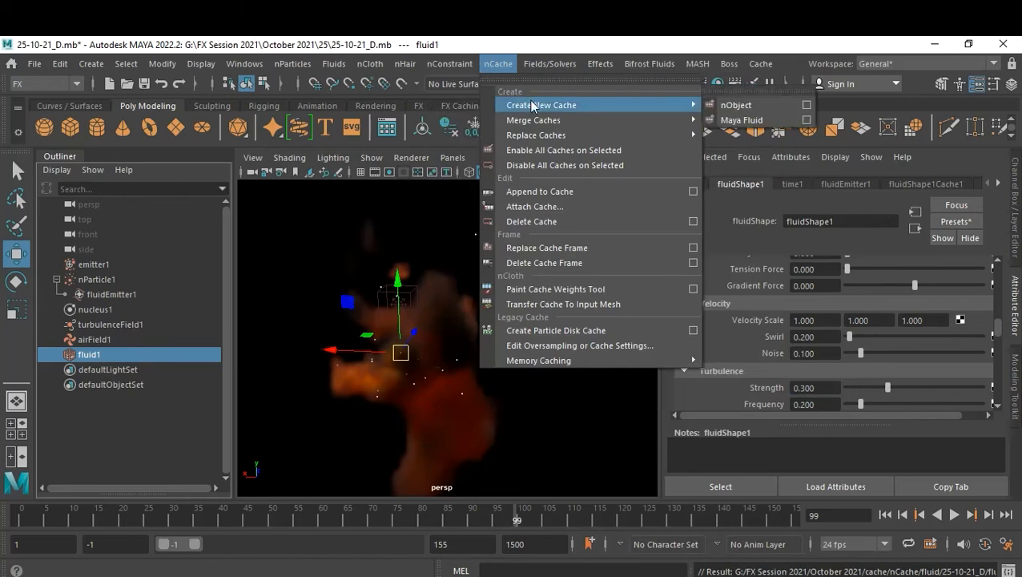
{"action": "left_click", "coordinate": [806, 120]}
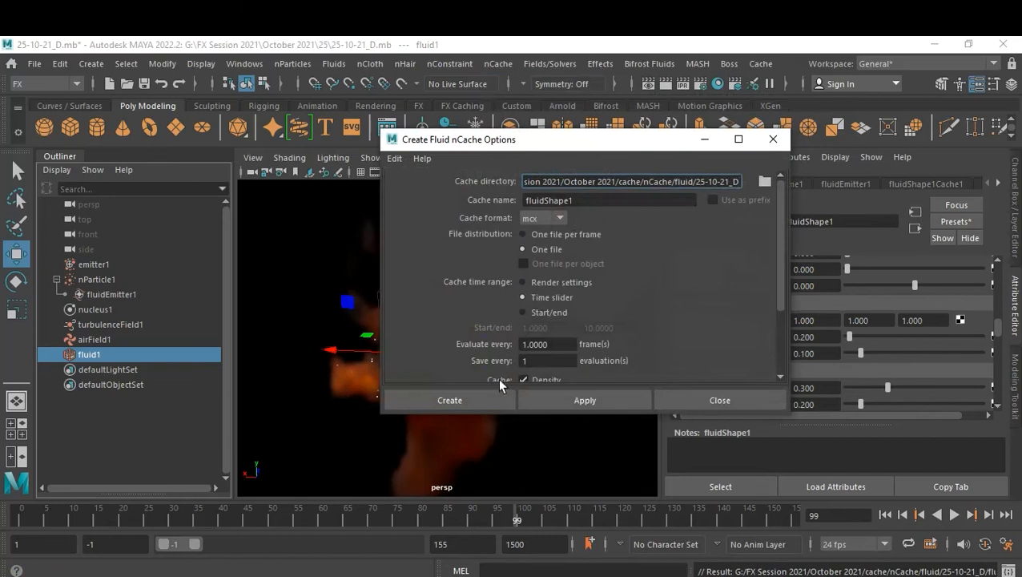
{"action": "left_click", "coordinate": [411, 404]}
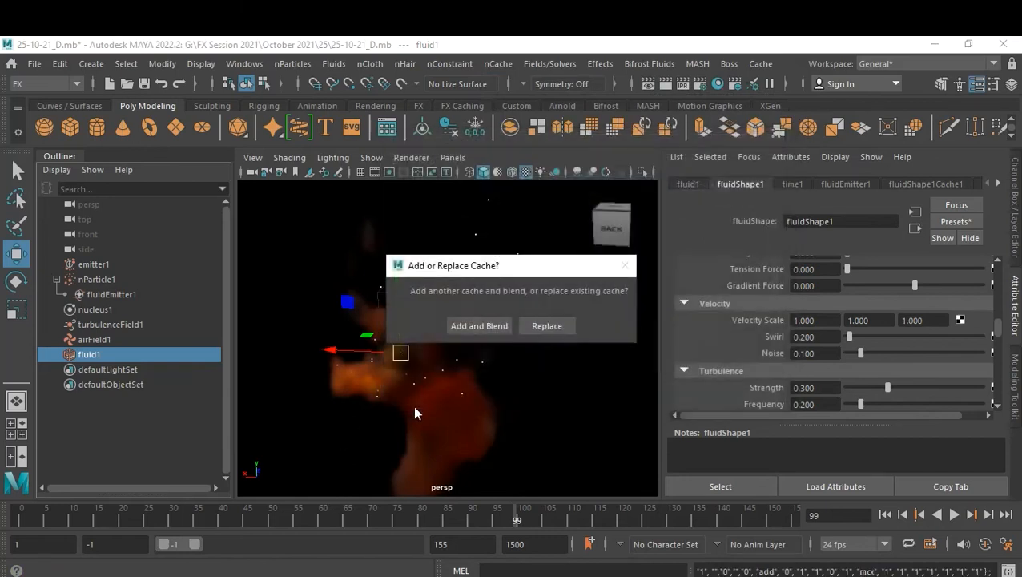
{"action": "left_click", "coordinate": [550, 324]}
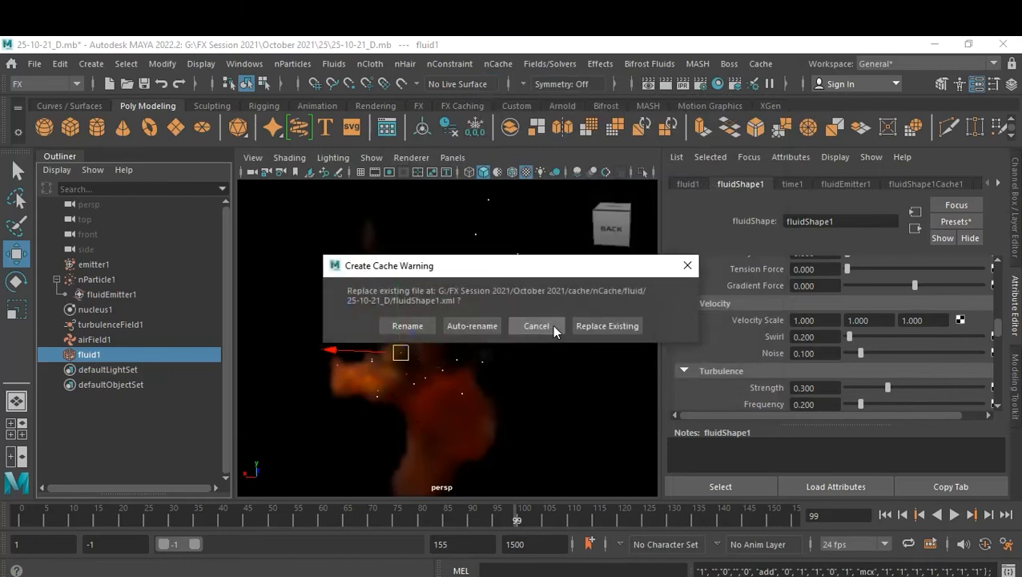
{"action": "left_click", "coordinate": [586, 330]}
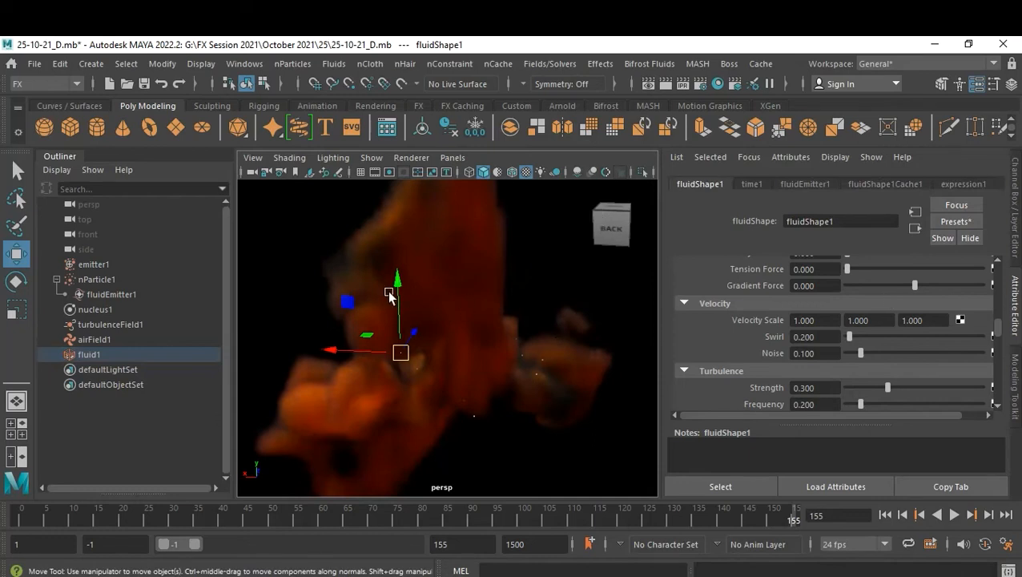
Examine the cached fluid from several angles and play it back, stopping at about frame 140.
{"action": "left_click_drag", "start_coordinate": [602, 231], "coordinate": [499, 326]}
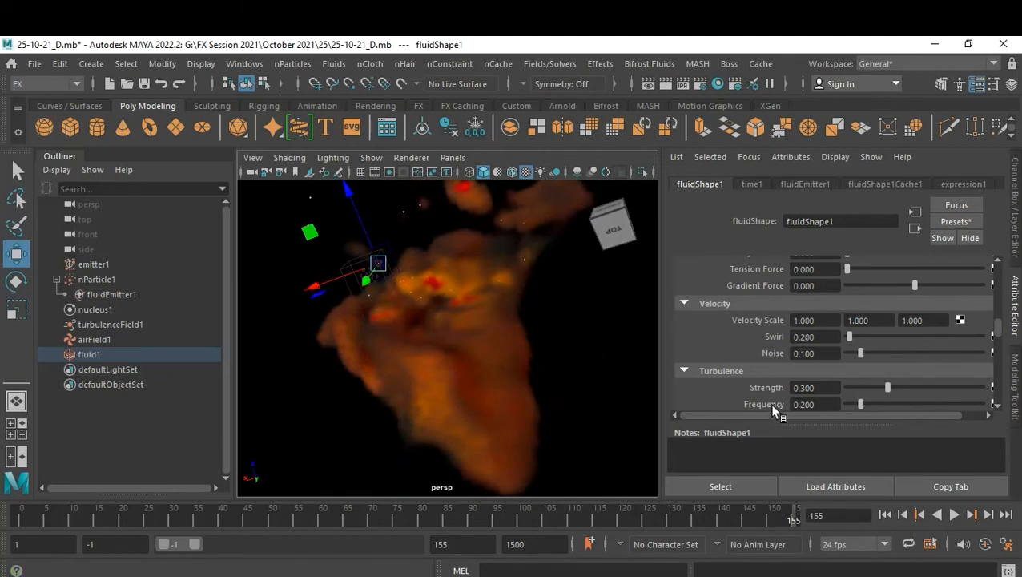
{"action": "left_click_drag", "start_coordinate": [568, 351], "coordinate": [520, 576], "text": "alt"}
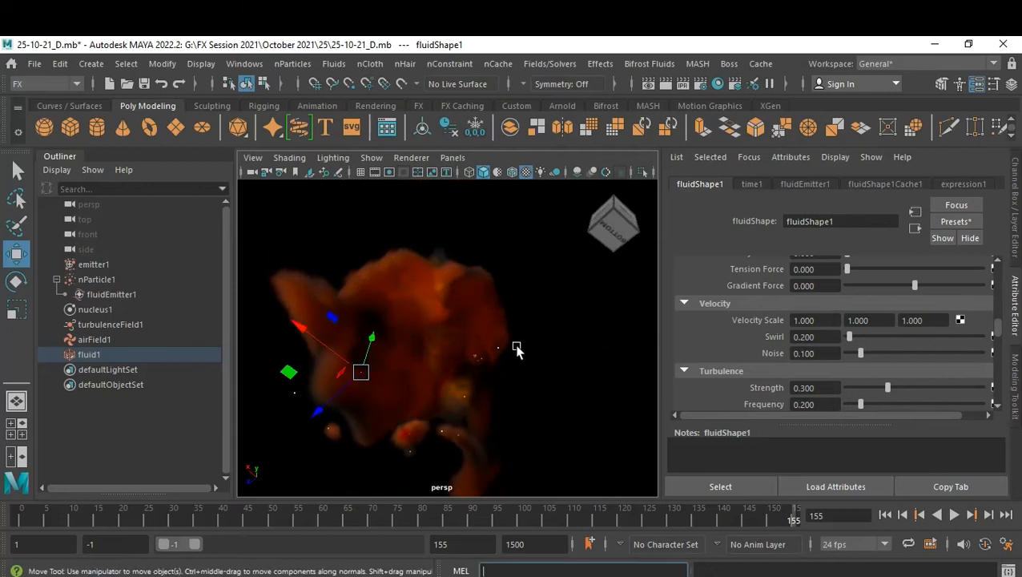
{"action": "left_click_drag", "start_coordinate": [523, 335], "coordinate": [589, 457], "text": "alt"}
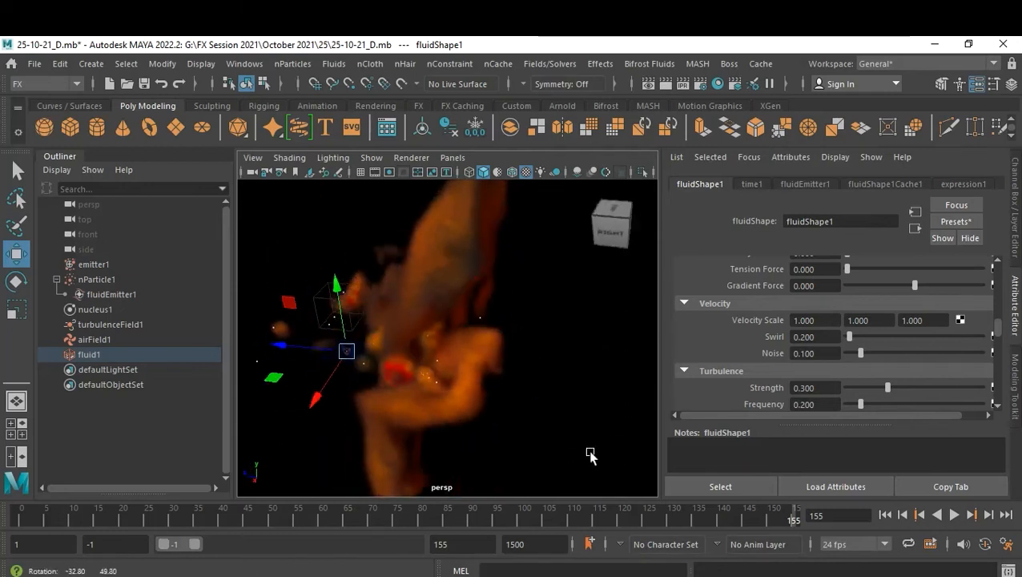
{"action": "left_click", "coordinate": [953, 515]}
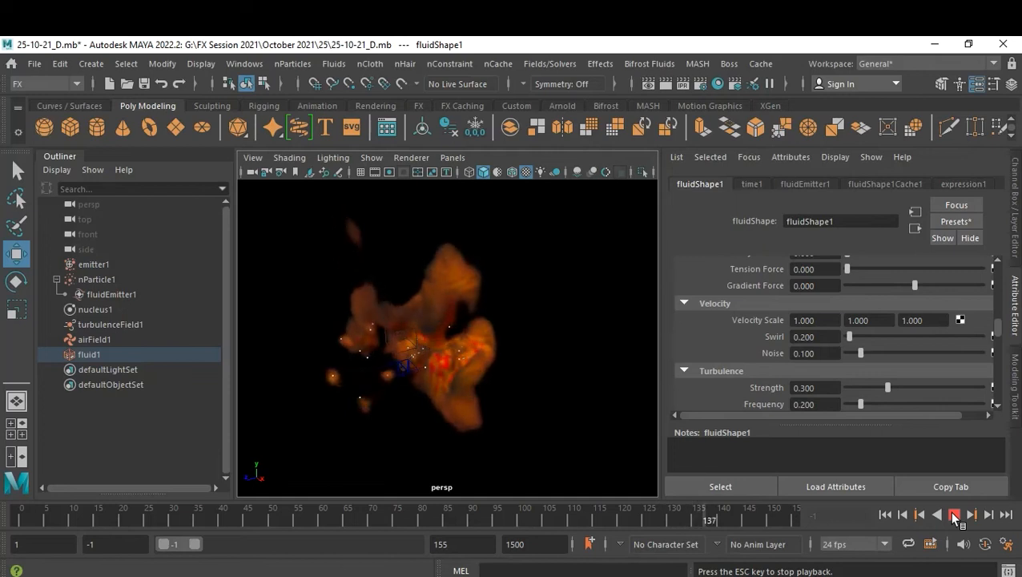
{"action": "left_click", "coordinate": [951, 517]}
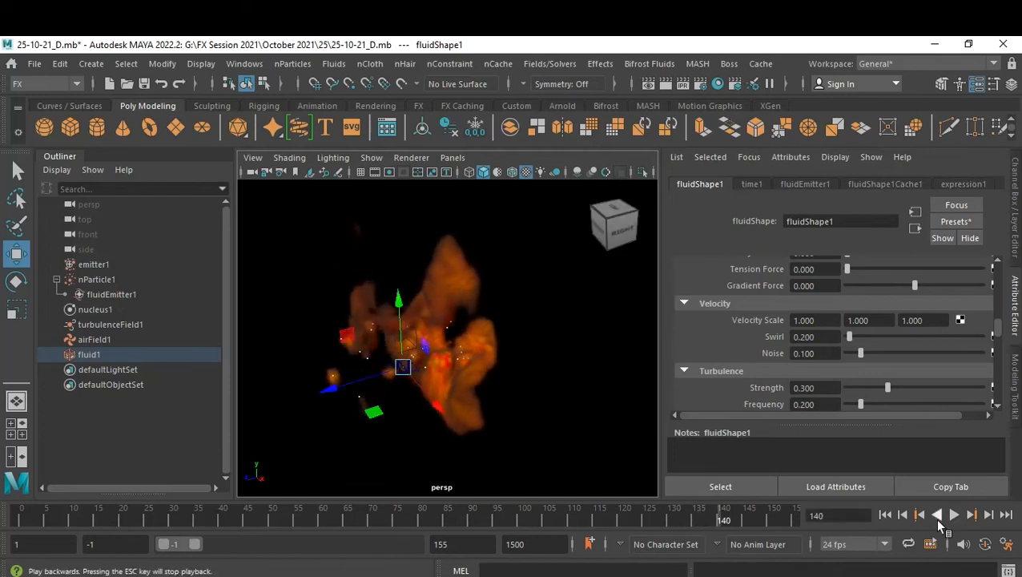
Turn fluid1's Texture Opacity off and back on to compare its effect on the fluid.
{"action": "scroll", "coordinate": [871, 374], "scroll_direction": "down", "scroll_amount": 10}
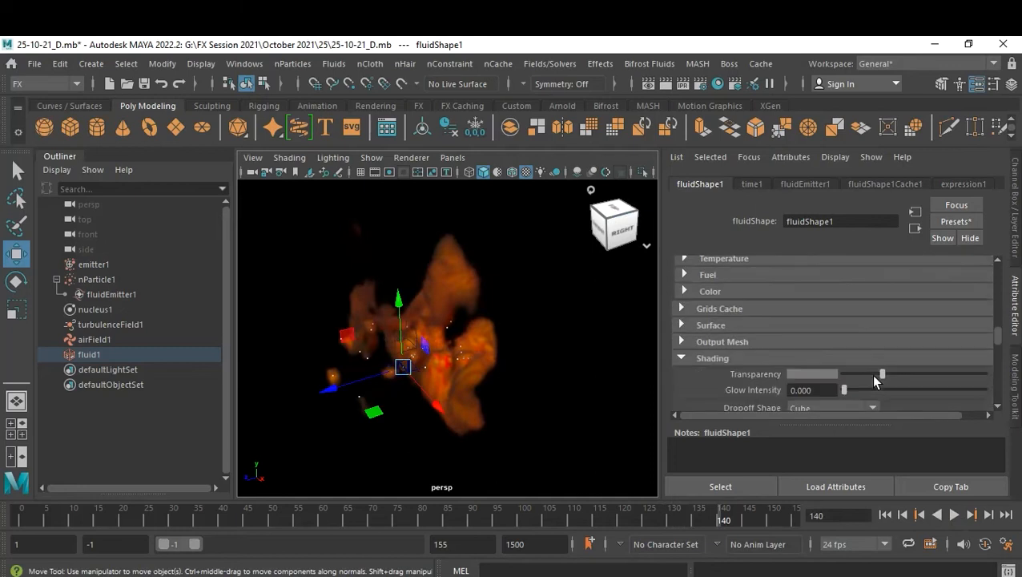
{"action": "scroll", "coordinate": [871, 375], "scroll_direction": "down", "scroll_amount": 8}
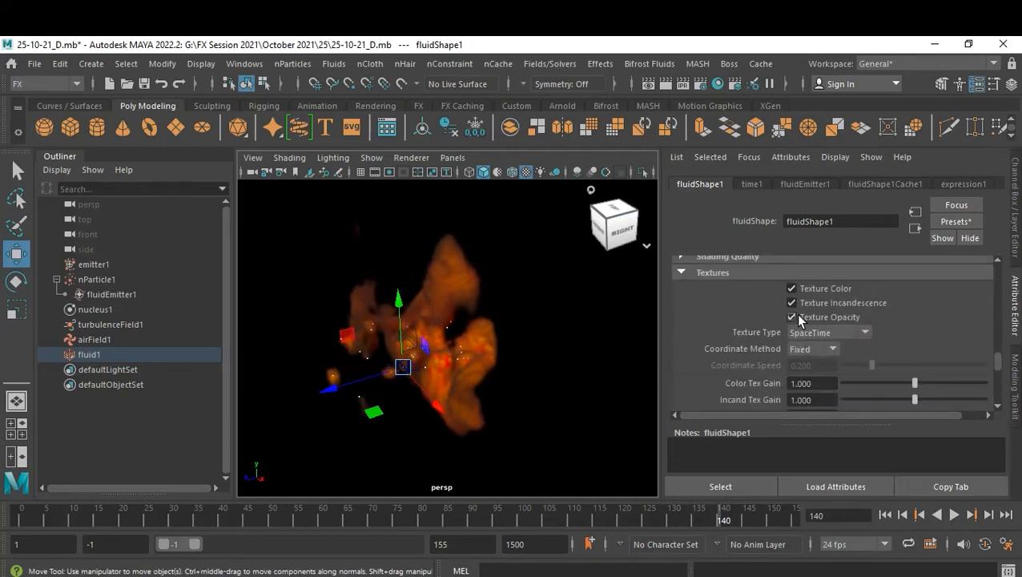
{"action": "left_click", "coordinate": [792, 317]}
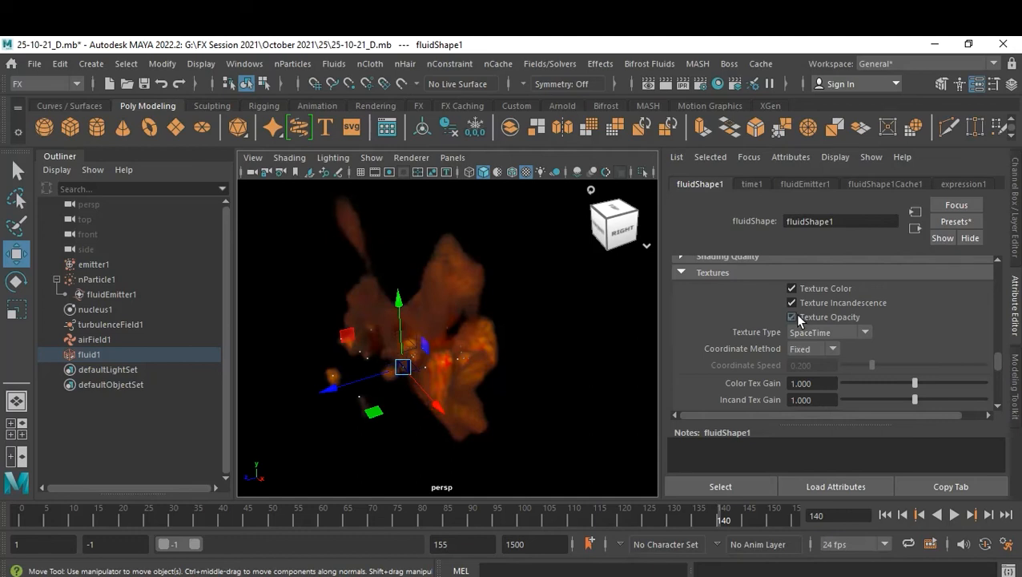
{"action": "left_click", "coordinate": [793, 316]}
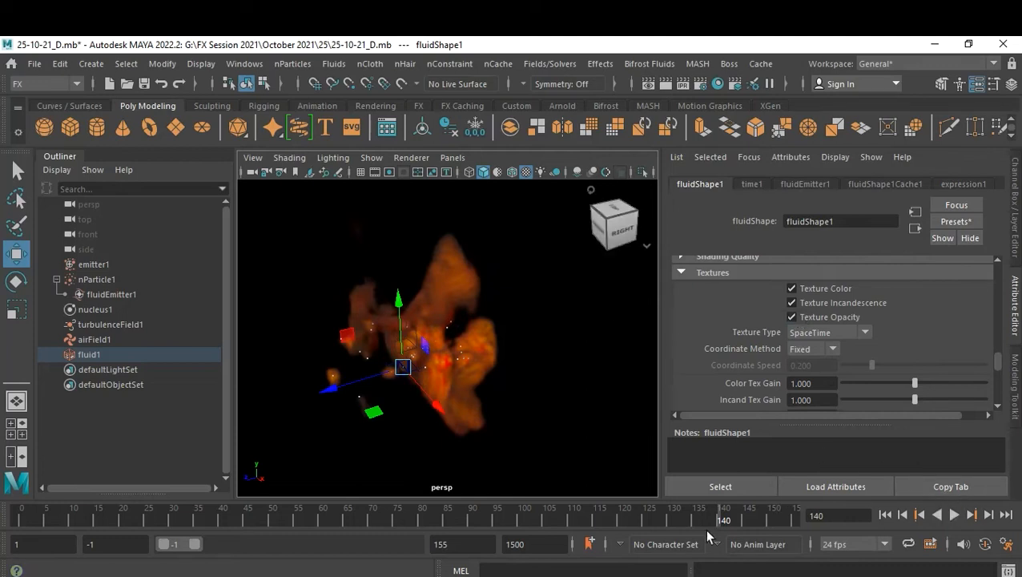
Orbit around the fluid and play the cached simulation from the start, stopping at about frame 139.
{"action": "mouse_move", "coordinate": [538, 449]}
{"action": "left_mouse_down", "text": "alt"}
{"action": "mouse_move", "coordinate": [565, 442]}
{"action": "mouse_move", "coordinate": [561, 412]}
{"action": "mouse_move", "coordinate": [558, 424]}
{"action": "mouse_move", "coordinate": [520, 433]}
{"action": "mouse_move", "coordinate": [433, 434]}
{"action": "left_mouse_up", "text": "alt"}
{"action": "mouse_move", "coordinate": [525, 433]}
{"action": "left_mouse_down", "text": "alt"}
{"action": "mouse_move", "coordinate": [395, 428]}
{"action": "mouse_move", "coordinate": [573, 452]}
{"action": "mouse_move", "coordinate": [459, 459]}
{"action": "mouse_move", "coordinate": [504, 458]}
{"action": "left_mouse_up", "text": "alt"}
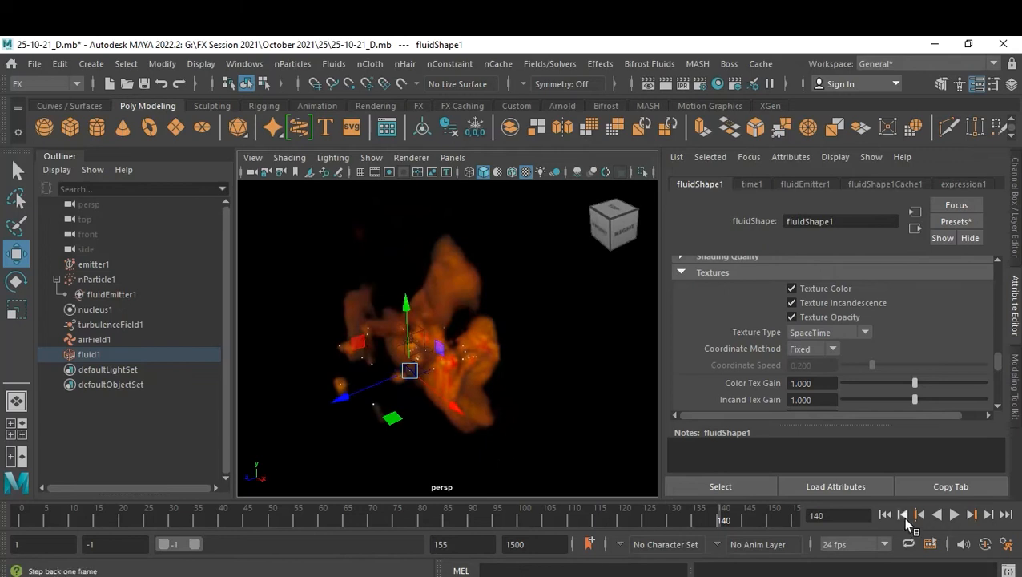
{"action": "left_click", "coordinate": [886, 515]}
{"action": "left_click", "coordinate": [954, 515]}
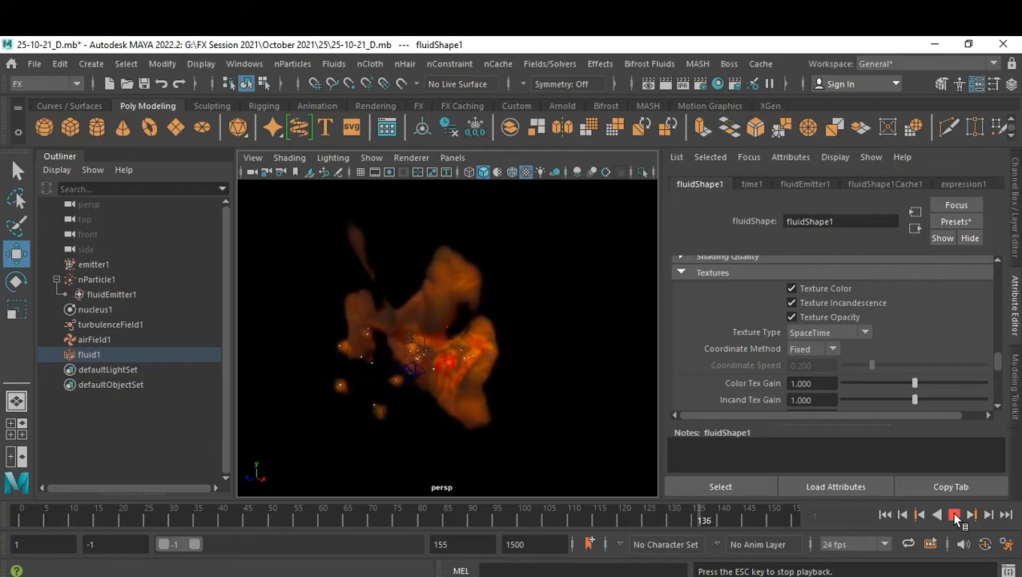
{"action": "left_click", "coordinate": [954, 515]}
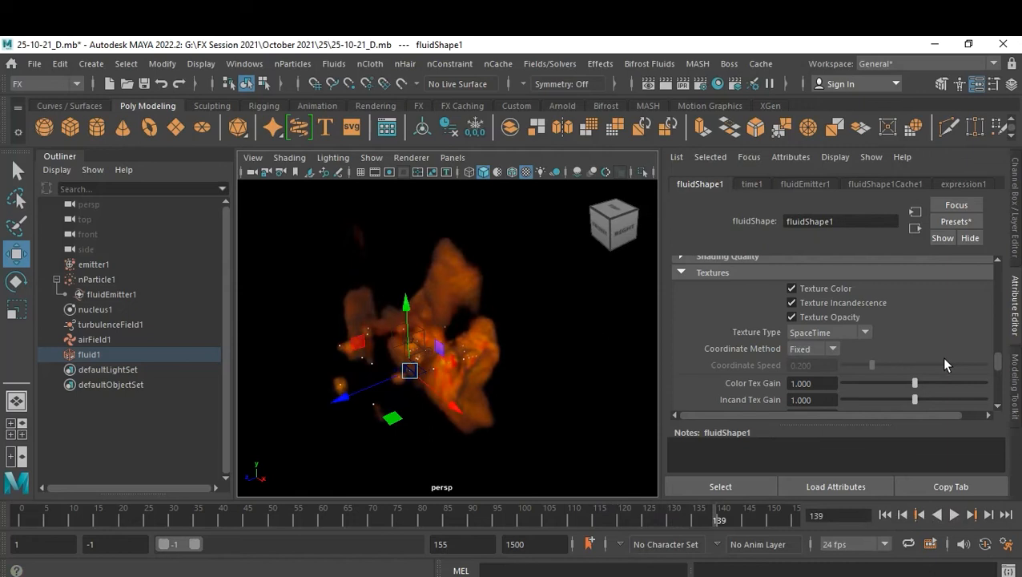
Set fluid1's texture Threshold to about 0.258 and Amplitude to about 0.548.
{"action": "scroll", "coordinate": [945, 364], "scroll_direction": "down", "scroll_amount": 5}
{"action": "scroll", "coordinate": [945, 364], "scroll_direction": "up", "scroll_amount": 4}
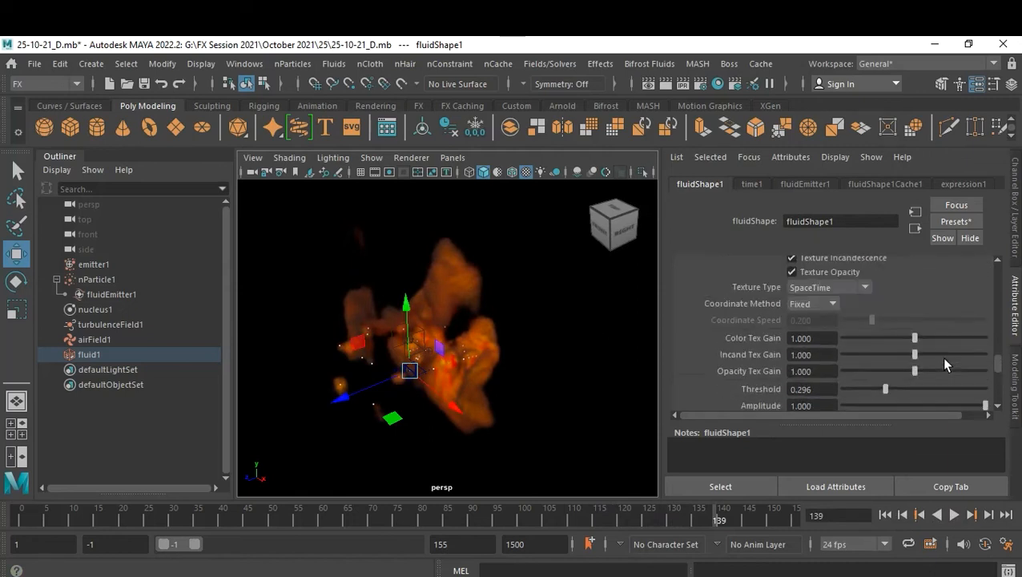
{"action": "scroll", "coordinate": [944, 365], "scroll_direction": "down", "scroll_amount": 2}
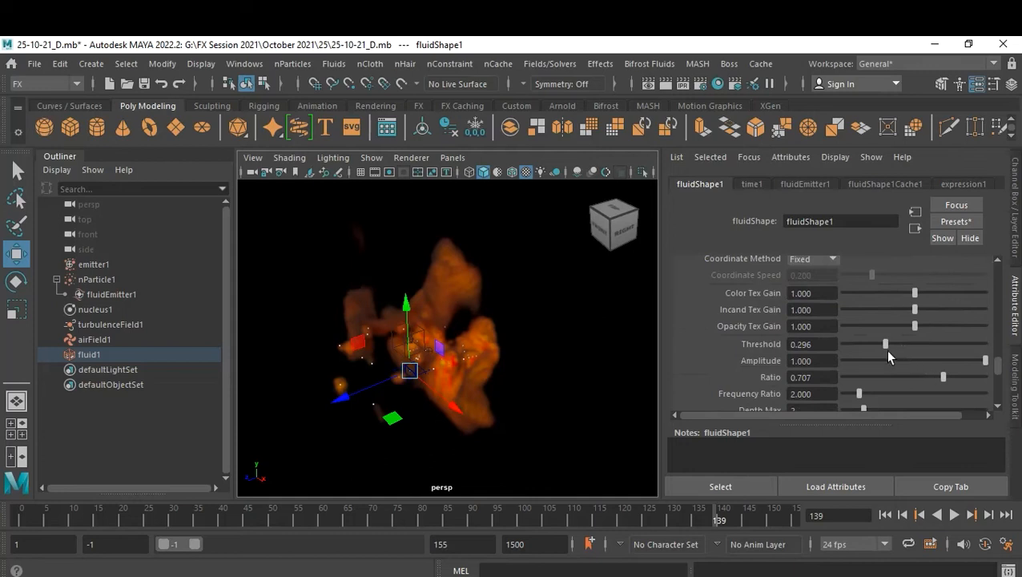
{"action": "left_click_drag", "start_coordinate": [866, 346], "coordinate": [879, 344]}
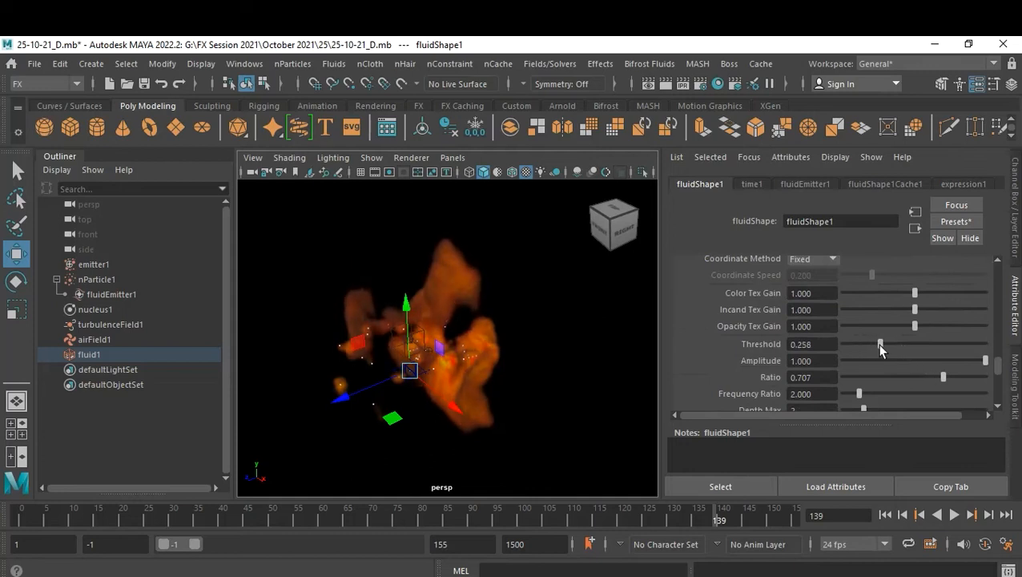
{"action": "left_click", "coordinate": [922, 361]}
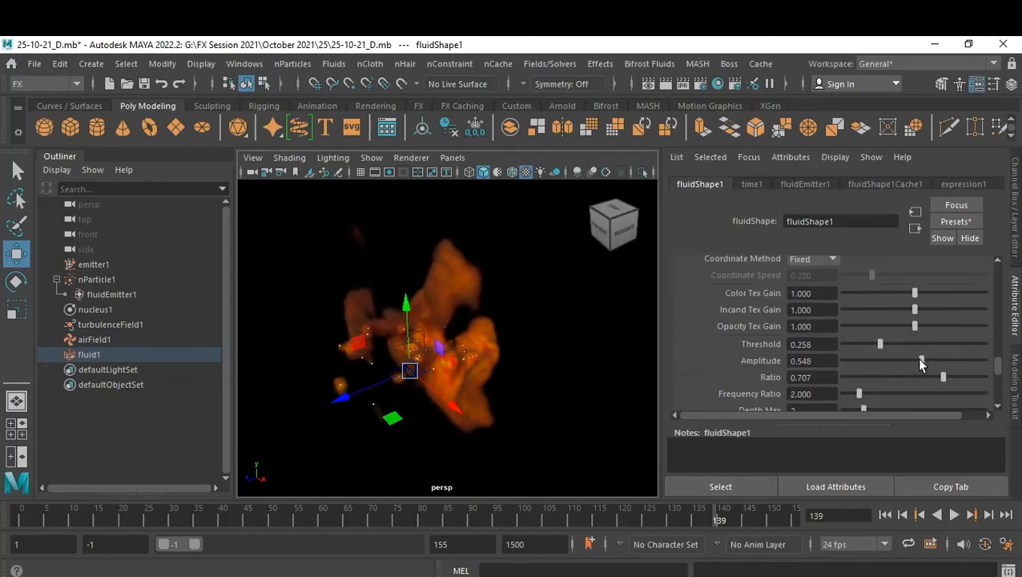
Look through fluid1's texture, shading, color, incandescence, opacity, lighting and turbulence settings.
{"action": "scroll", "coordinate": [880, 378], "scroll_direction": "down", "scroll_amount": 2}
{"action": "scroll", "coordinate": [884, 386], "scroll_direction": "down", "scroll_amount": 2}
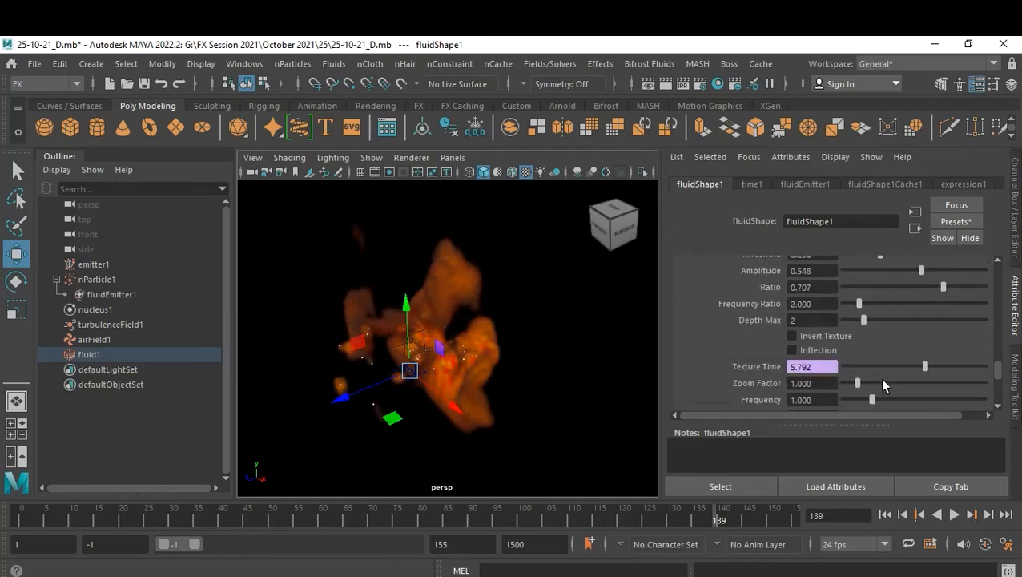
{"action": "scroll", "coordinate": [885, 386], "scroll_direction": "down", "scroll_amount": 12}
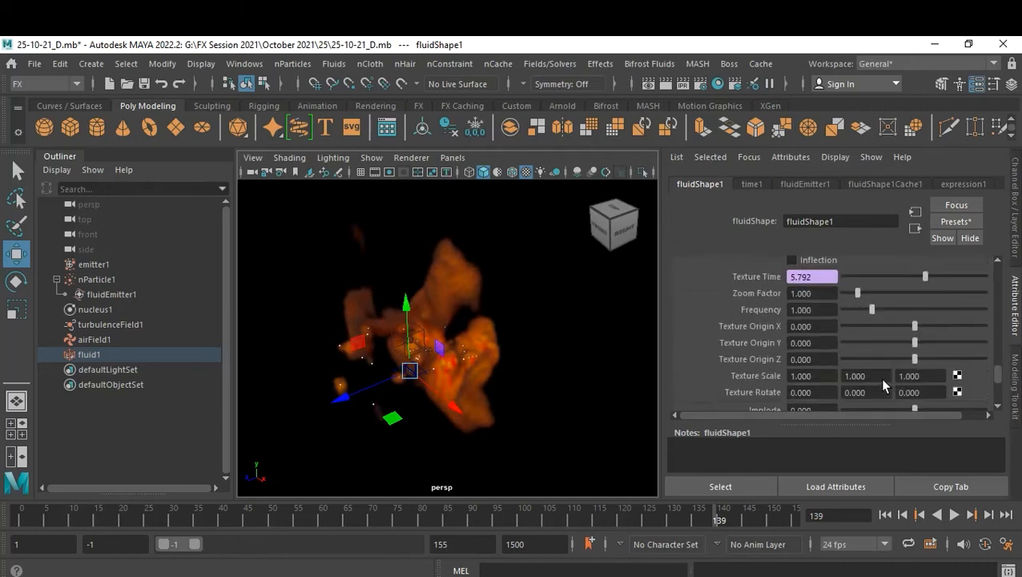
{"action": "scroll", "coordinate": [879, 378], "scroll_direction": "up", "scroll_amount": 15}
{"action": "scroll", "coordinate": [884, 379], "scroll_direction": "up", "scroll_amount": 8}
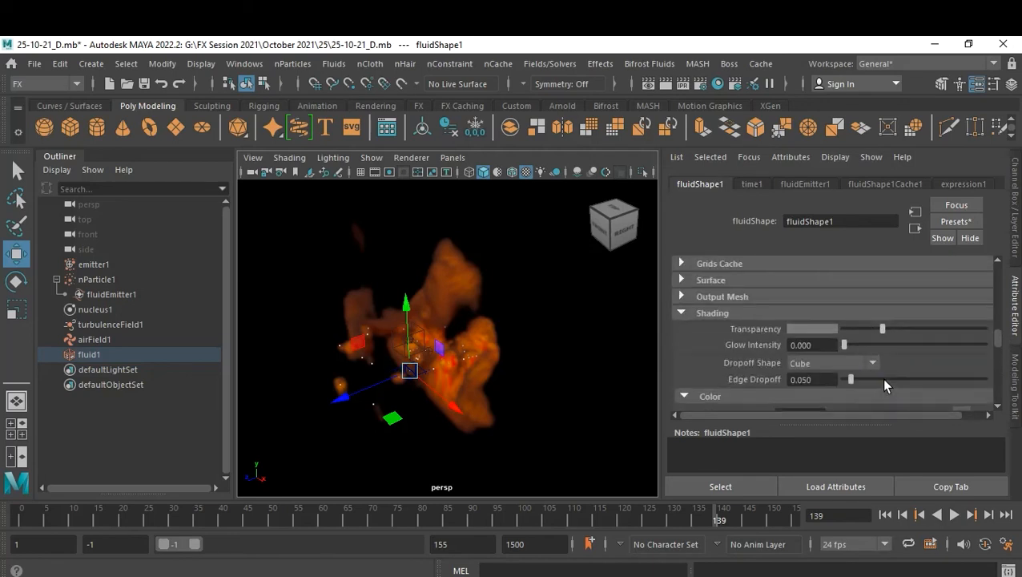
{"action": "scroll", "coordinate": [885, 383], "scroll_direction": "up", "scroll_amount": 2}
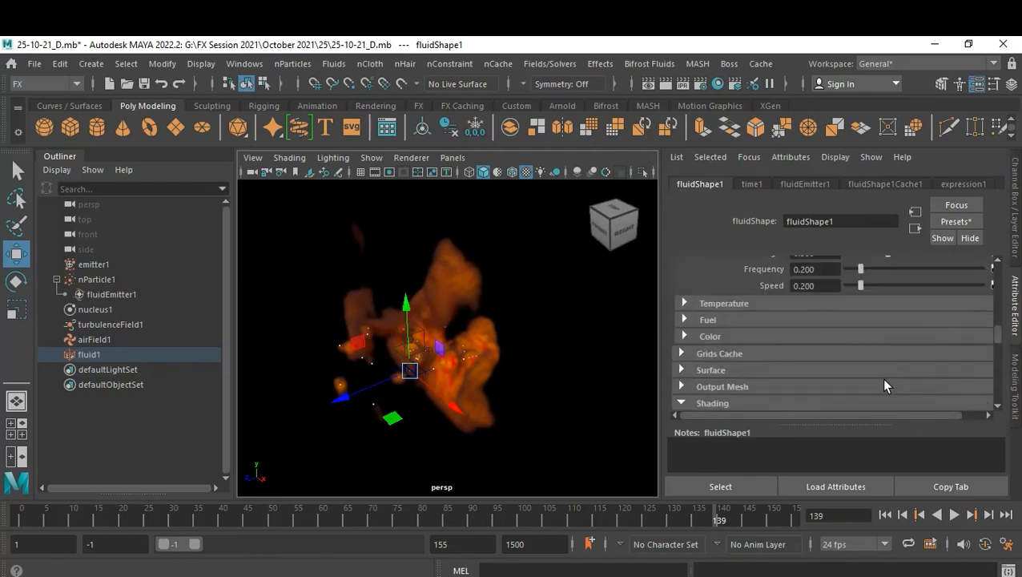
{"action": "scroll", "coordinate": [884, 385], "scroll_direction": "down", "scroll_amount": 2}
{"action": "scroll", "coordinate": [885, 385], "scroll_direction": "up", "scroll_amount": 2}
{"action": "scroll", "coordinate": [791, 341], "scroll_direction": "down", "scroll_amount": 8}
{"action": "scroll", "coordinate": [791, 341], "scroll_direction": "down", "scroll_amount": 5}
{"action": "scroll", "coordinate": [793, 346], "scroll_direction": "up", "scroll_amount": 15}
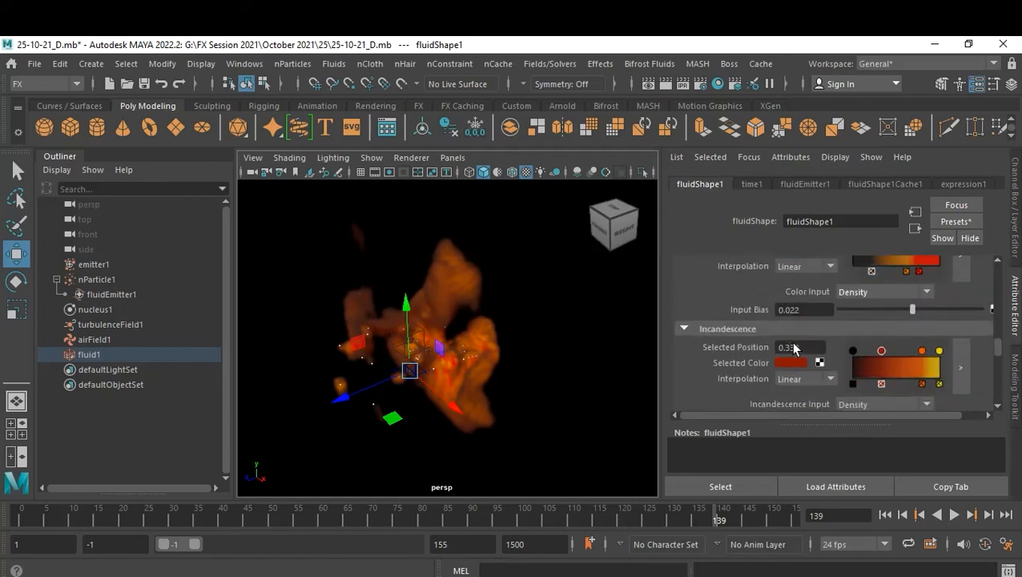
{"action": "scroll", "coordinate": [793, 348], "scroll_direction": "down", "scroll_amount": 2}
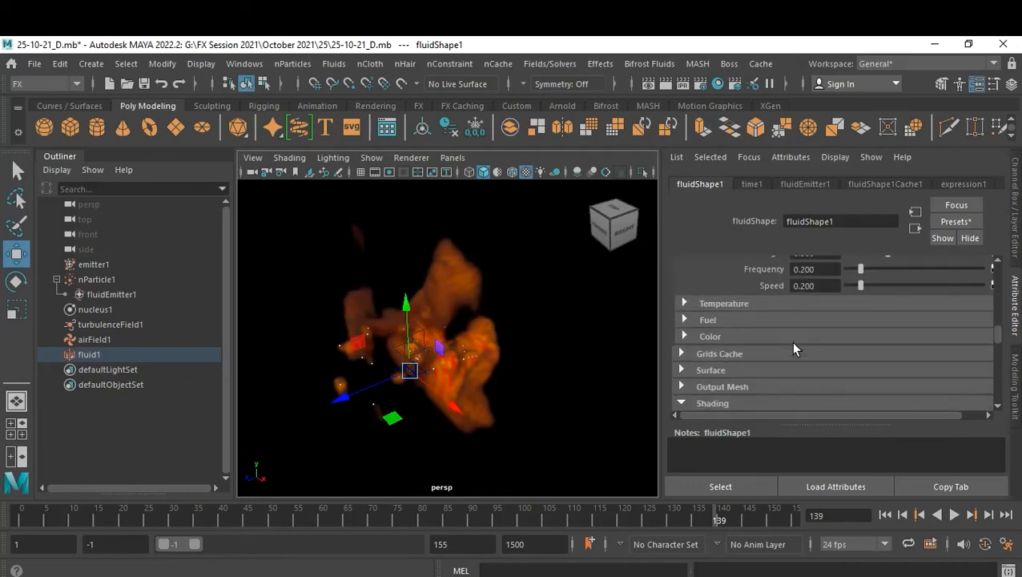
{"action": "scroll", "coordinate": [793, 348], "scroll_direction": "down", "scroll_amount": 5}
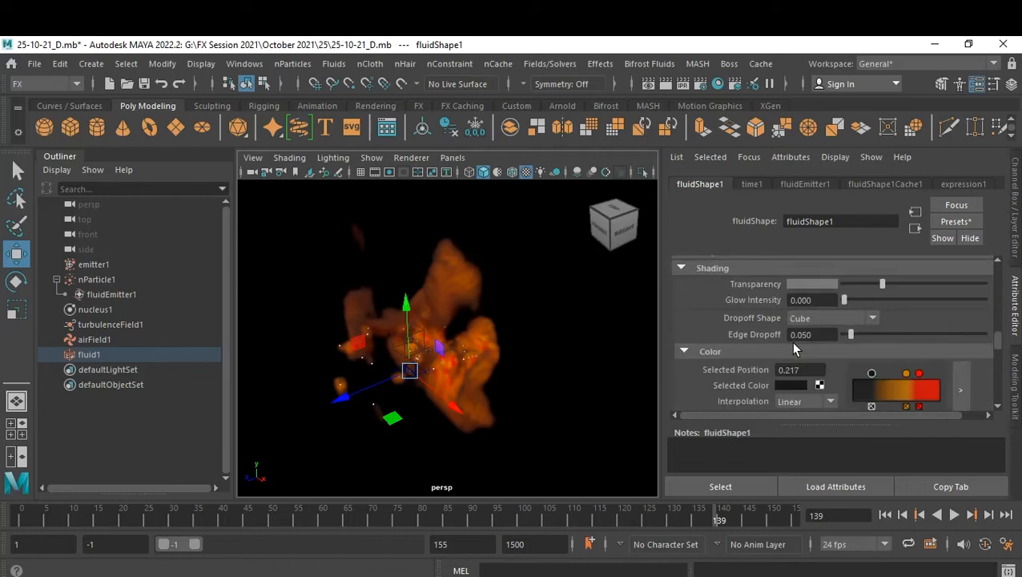
{"action": "scroll", "coordinate": [791, 342], "scroll_direction": "down", "scroll_amount": 12}
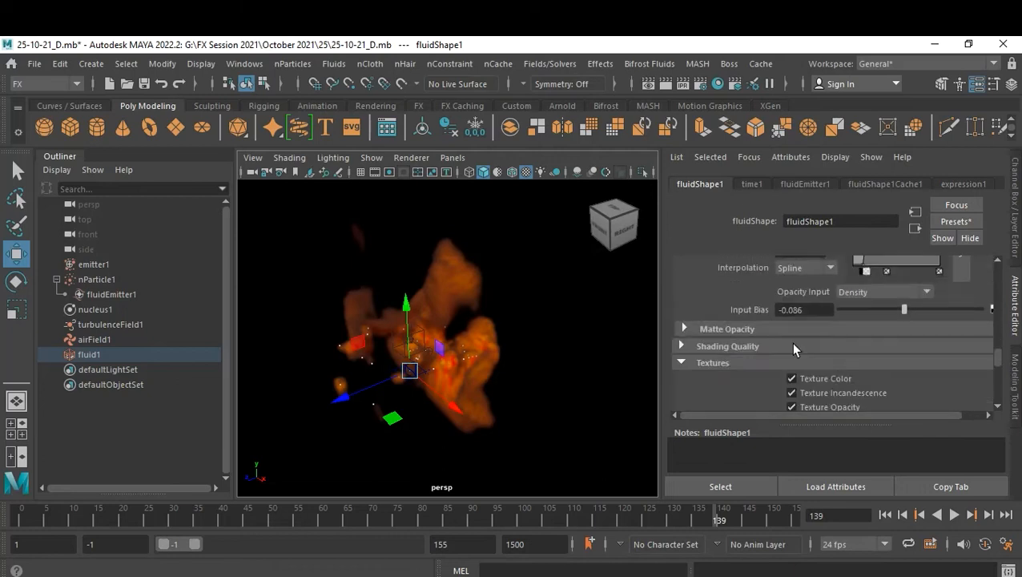
{"action": "scroll", "coordinate": [790, 347], "scroll_direction": "down", "scroll_amount": 6}
{"action": "scroll", "coordinate": [793, 349], "scroll_direction": "down", "scroll_amount": 8}
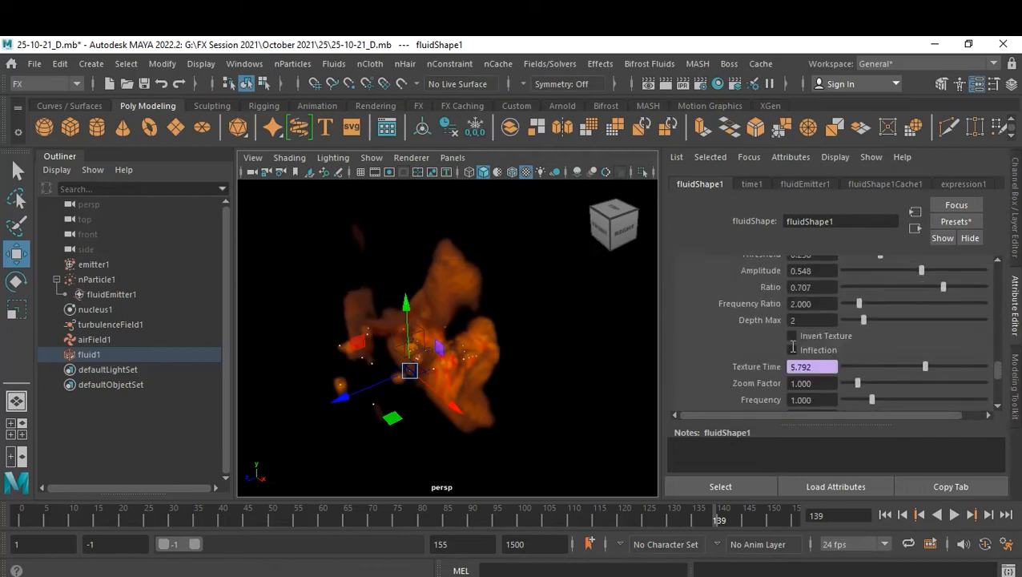
{"action": "scroll", "coordinate": [793, 347], "scroll_direction": "down", "scroll_amount": 4}
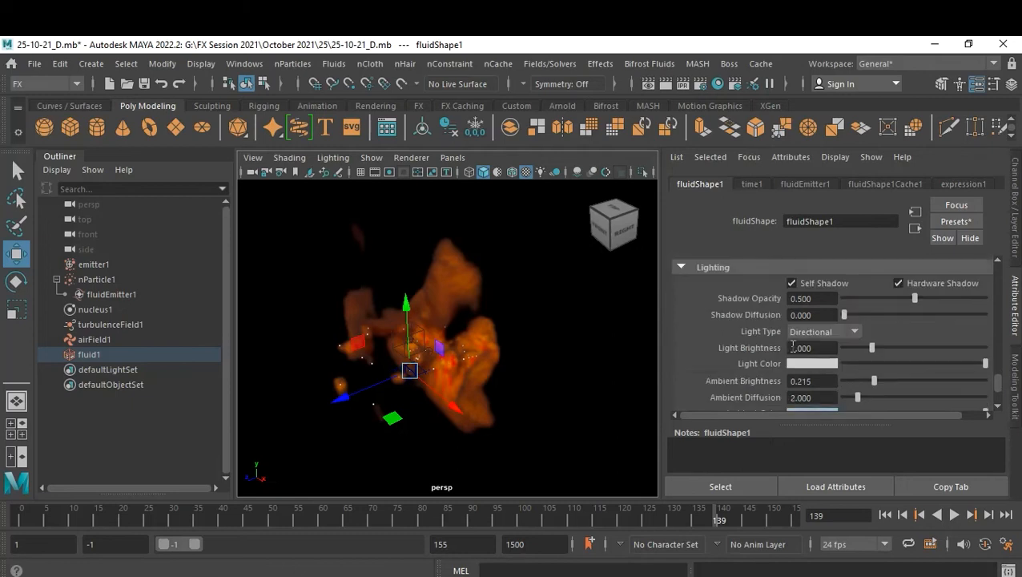
{"action": "scroll", "coordinate": [810, 347], "scroll_direction": "up", "scroll_amount": 15}
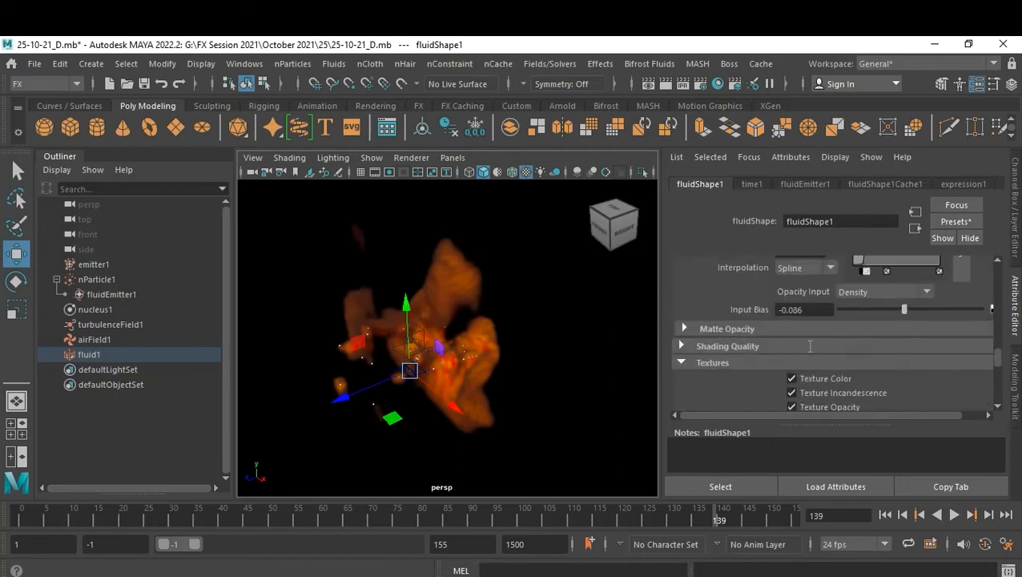
{"action": "scroll", "coordinate": [810, 347], "scroll_direction": "up", "scroll_amount": 4}
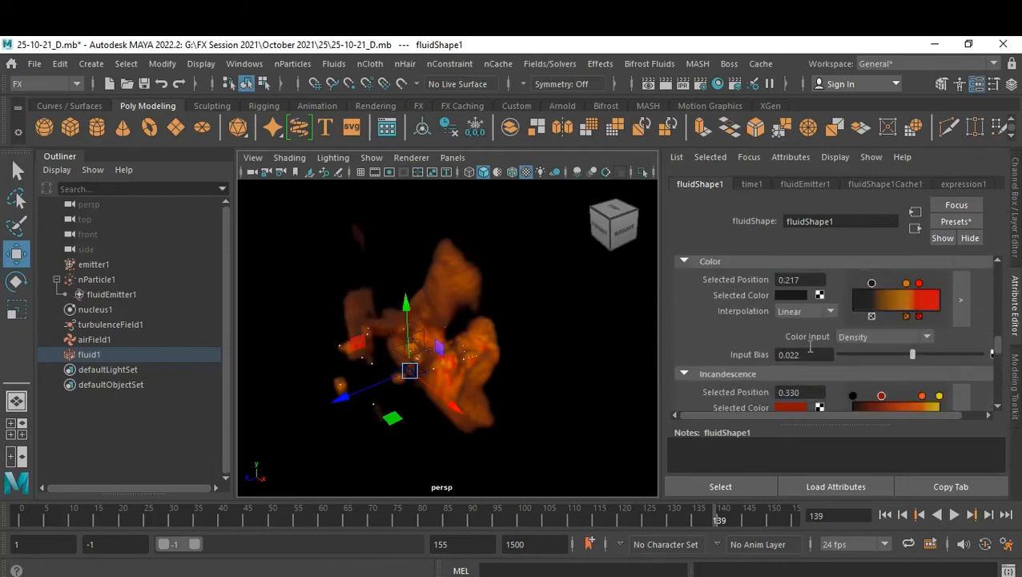
{"action": "scroll", "coordinate": [813, 348], "scroll_direction": "up", "scroll_amount": 8}
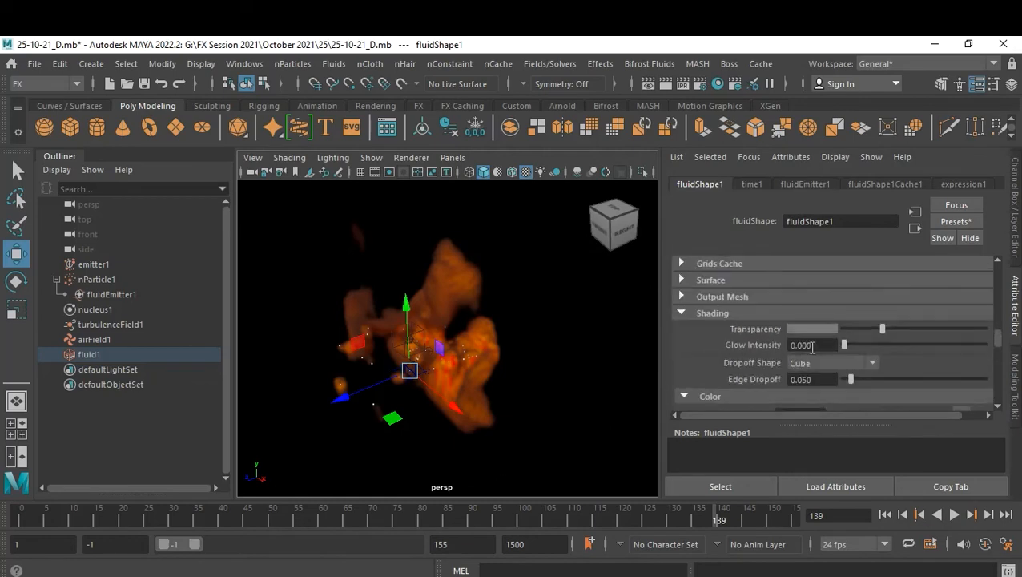
{"action": "scroll", "coordinate": [812, 347], "scroll_direction": "up", "scroll_amount": 3}
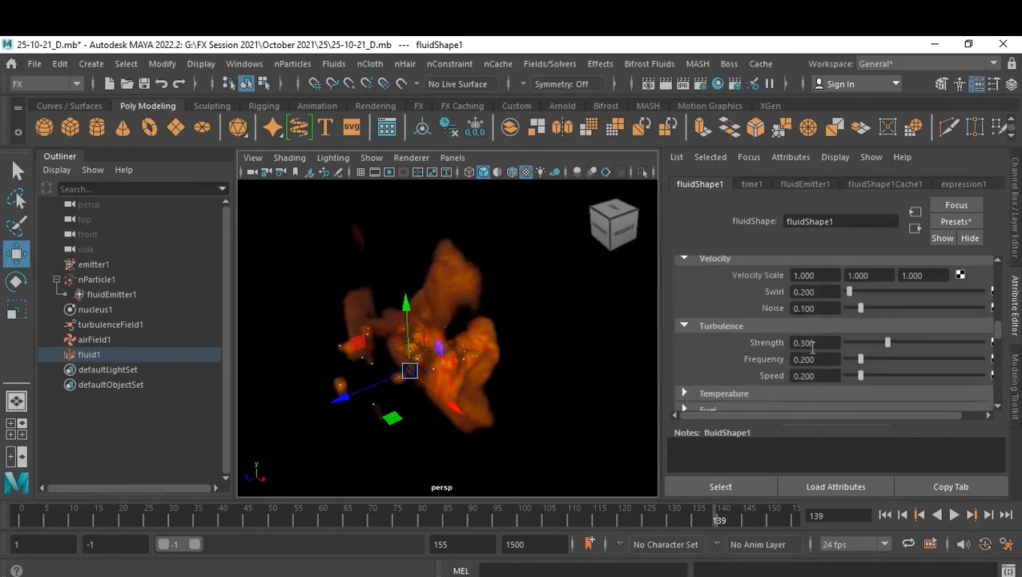
Set fluid1's density Dissipation to about 0.163, Density Pressure to 0.09, Noise to 0.219 and Density Tension to 0.815.
{"action": "scroll", "coordinate": [813, 347], "scroll_direction": "up", "scroll_amount": 12}
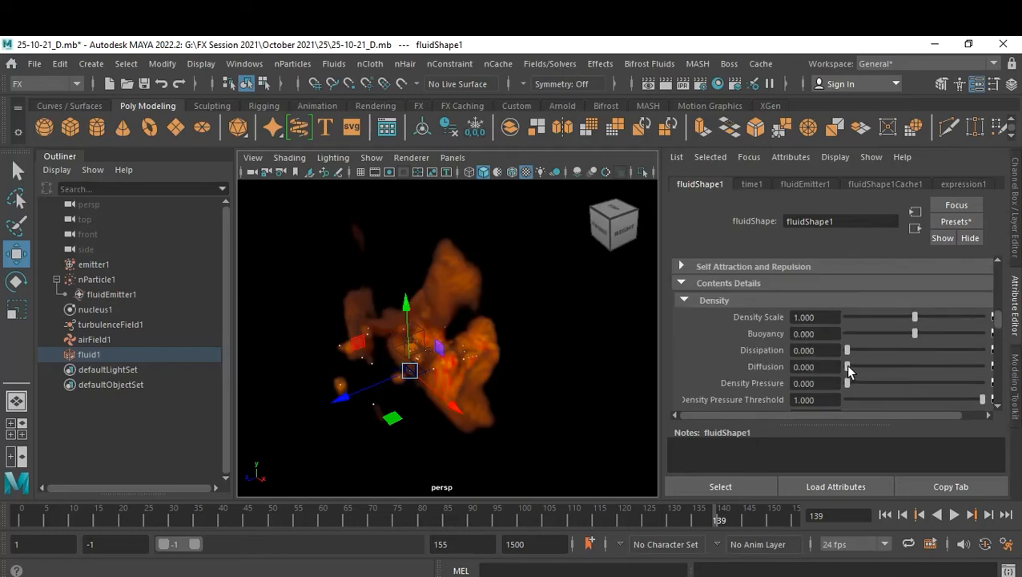
{"action": "left_click_drag", "start_coordinate": [859, 352], "coordinate": [868, 351]}
{"action": "scroll", "coordinate": [877, 367], "scroll_direction": "down", "scroll_amount": 1}
{"action": "left_click_drag", "start_coordinate": [867, 370], "coordinate": [876, 371]}
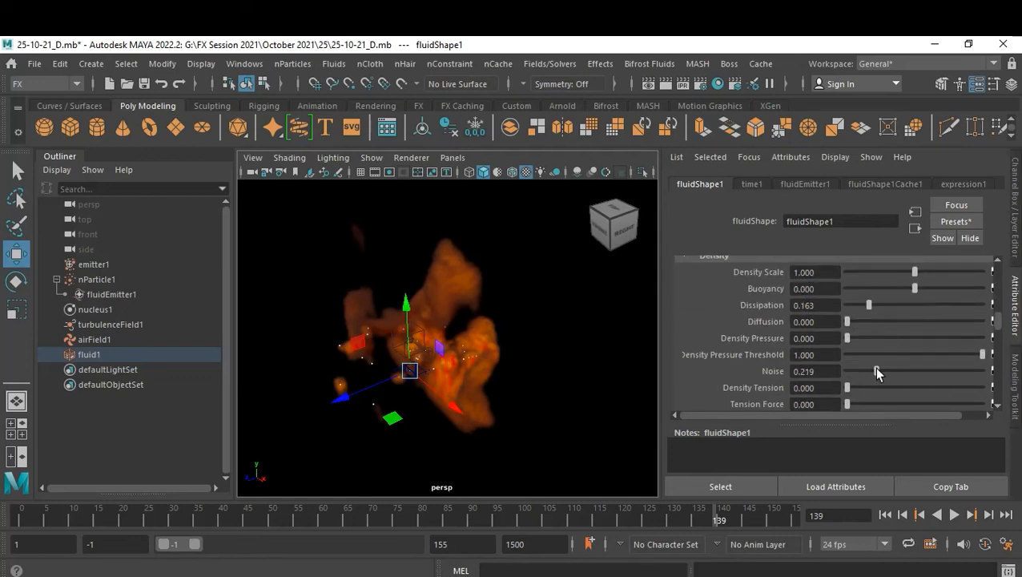
{"action": "left_click", "coordinate": [870, 388]}
{"action": "scroll", "coordinate": [905, 344], "scroll_direction": "down", "scroll_amount": 2}
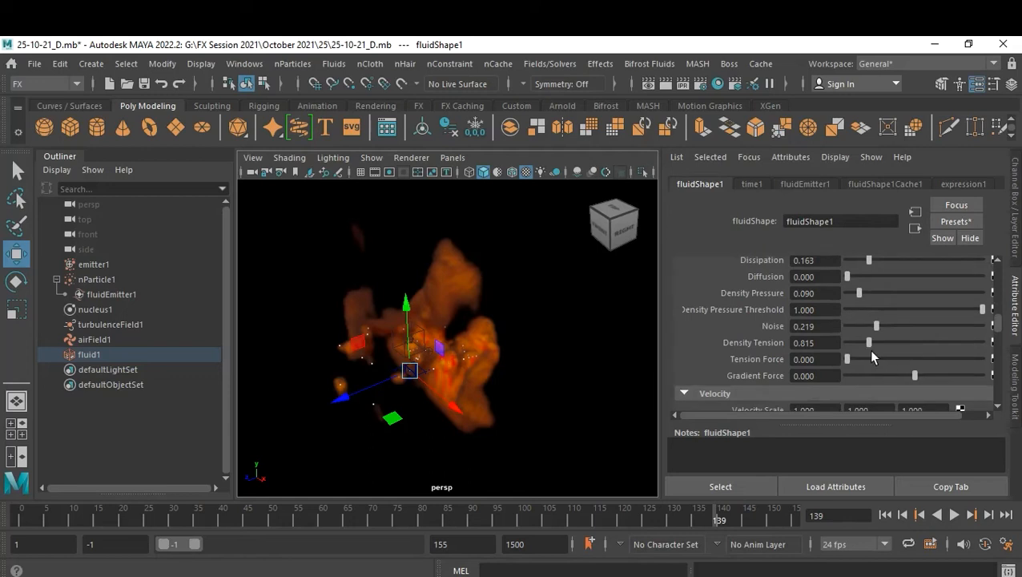
Set fluid1's container Base Resolution to 40.
{"action": "scroll", "coordinate": [868, 338], "scroll_direction": "up", "scroll_amount": 15}
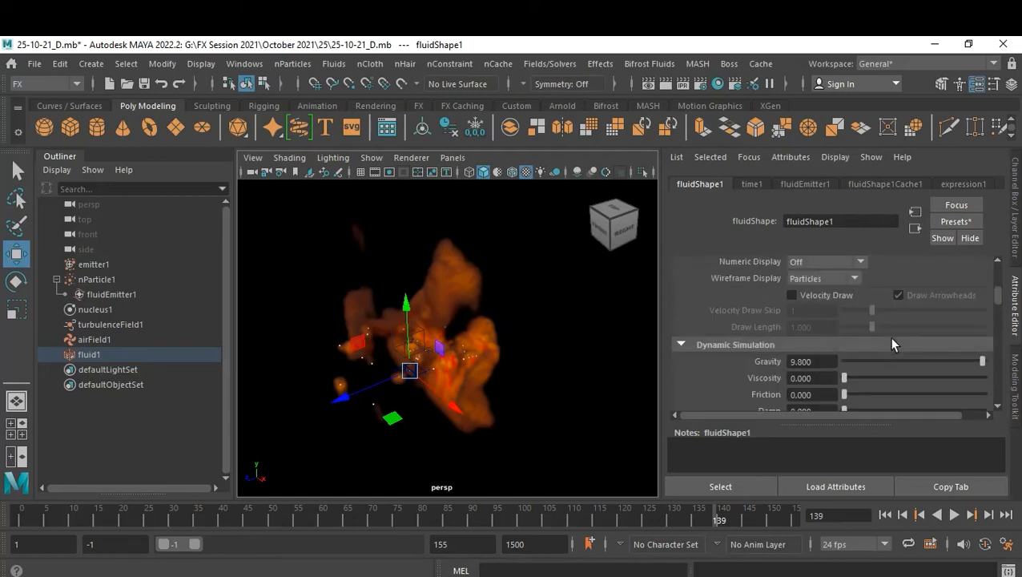
{"action": "scroll", "coordinate": [889, 338], "scroll_direction": "up", "scroll_amount": 12}
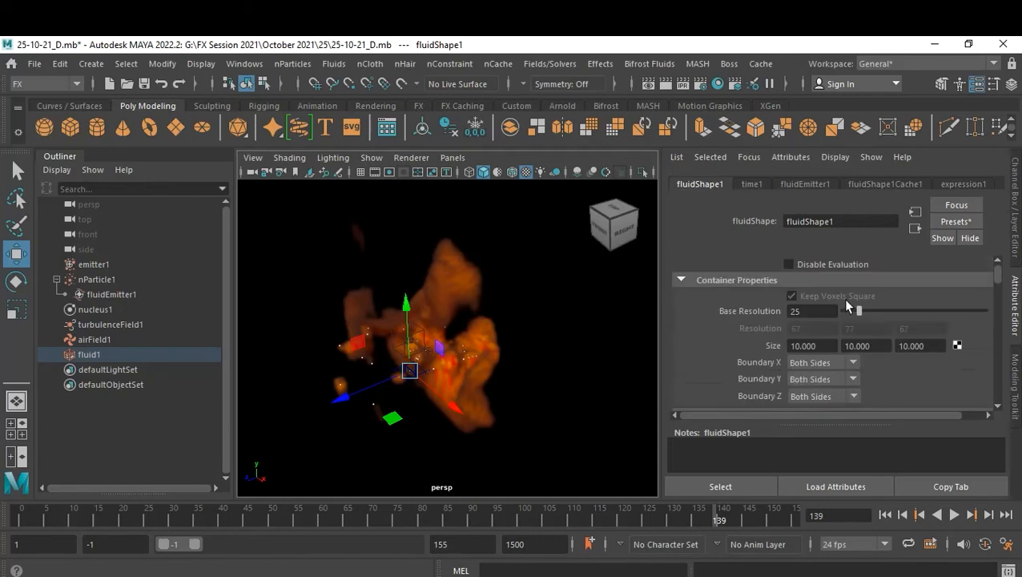
{"action": "left_click", "coordinate": [818, 311]}
{"action": "type", "text": "40"}
{"action": "key", "text": "Return"}
Set fluid1's dynamic simulation Solver Quality to 250.
{"action": "scroll", "coordinate": [884, 350], "scroll_direction": "down", "scroll_amount": 10}
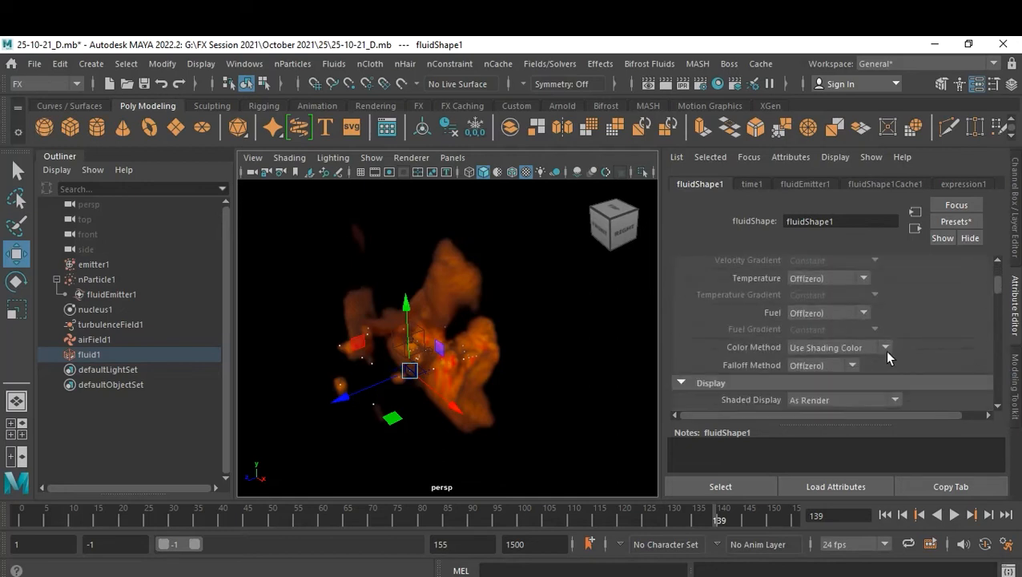
{"action": "scroll", "coordinate": [885, 350], "scroll_direction": "down", "scroll_amount": 10}
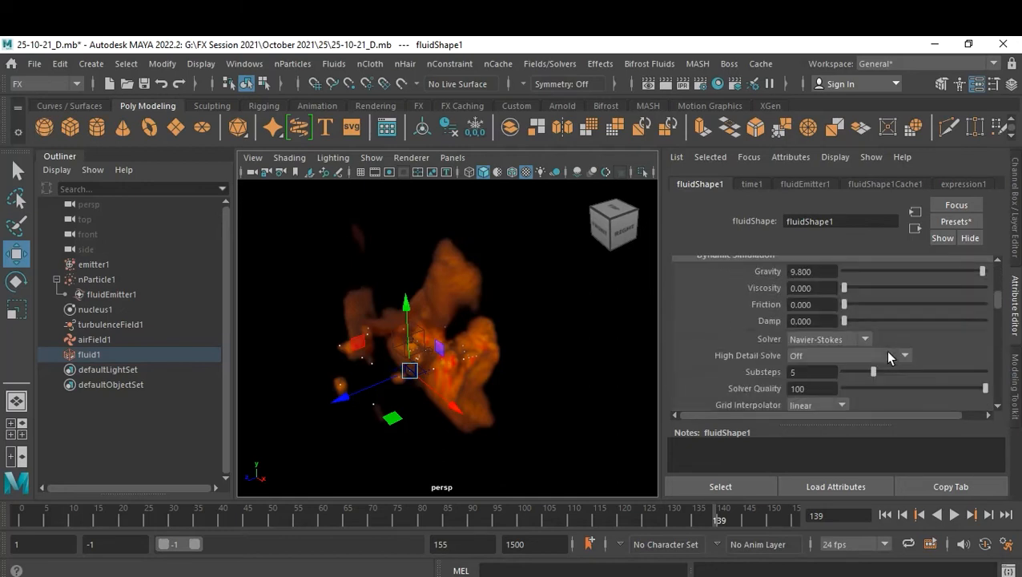
{"action": "scroll", "coordinate": [885, 350], "scroll_direction": "down", "scroll_amount": 2}
{"action": "double_click", "coordinate": [832, 343]}
{"action": "type", "text": "250"}
{"action": "key", "text": "Return"}
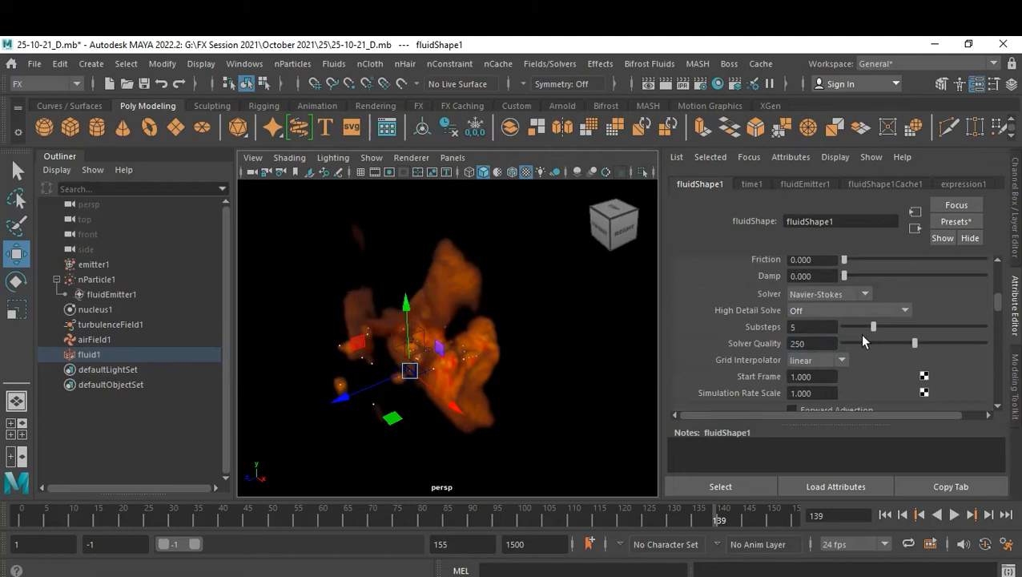
Set fluidEmitter1's fluid Density/Voxel/Sec to 5.
{"action": "left_click", "coordinate": [805, 183]}
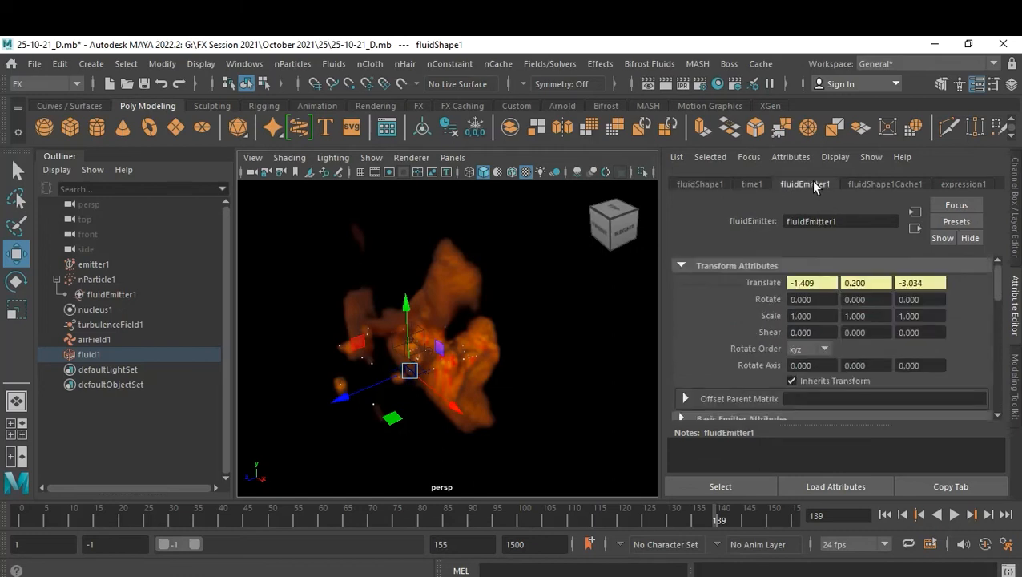
{"action": "scroll", "coordinate": [837, 352], "scroll_direction": "down", "scroll_amount": 5}
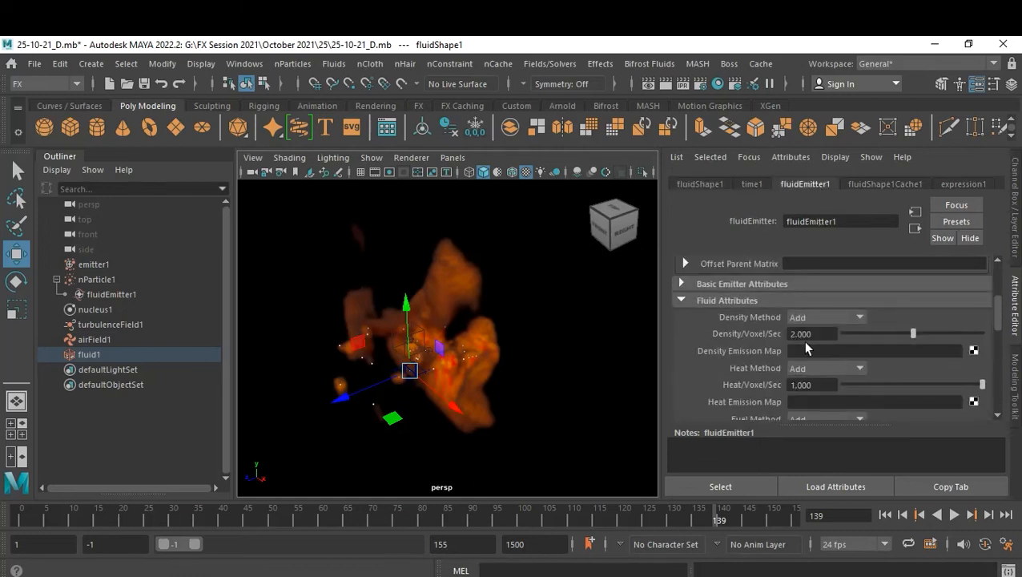
{"action": "left_click", "coordinate": [816, 334]}
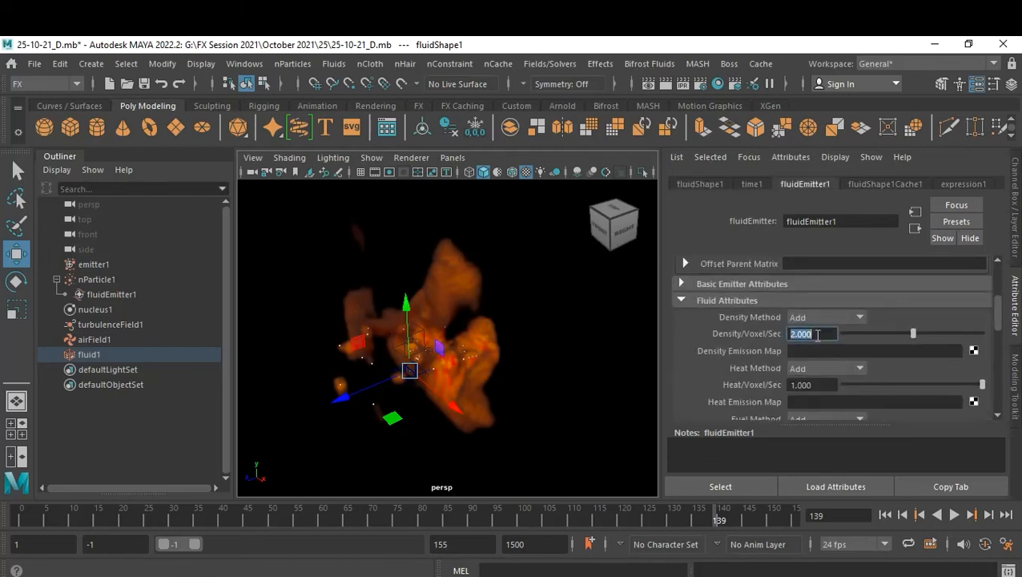
{"action": "type", "text": "5"}
{"action": "key", "text": "Return"}
{"action": "key", "text": "Return"}
Set fluidEmitter1's Fluid Dropoff to 0.5.
{"action": "scroll", "coordinate": [869, 370], "scroll_direction": "down", "scroll_amount": 5}
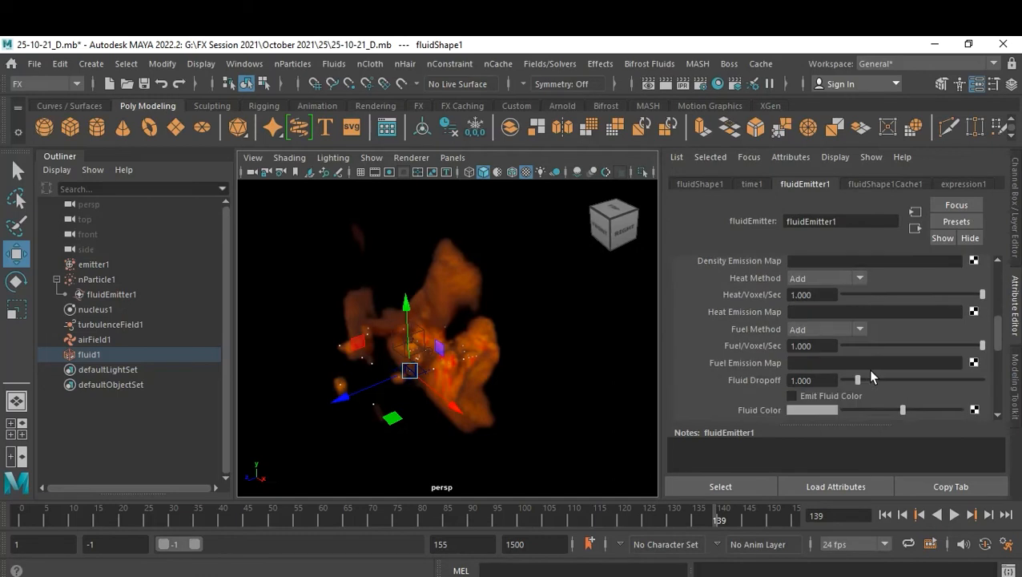
{"action": "left_click", "coordinate": [823, 334]}
{"action": "type", "text": "."}
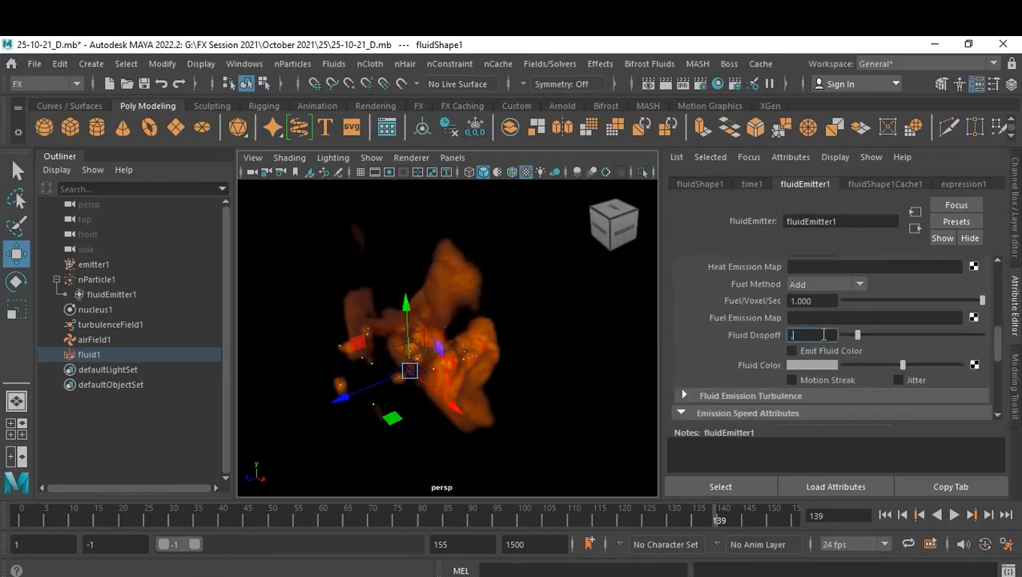
{"action": "type", "text": "5"}
{"action": "key", "text": "Return"}
Set fluidShape1's dynamic simulation Viscosity and Friction both to 0.3.
{"action": "left_click", "coordinate": [710, 184]}
{"action": "scroll", "coordinate": [906, 344], "scroll_direction": "down", "scroll_amount": 3}
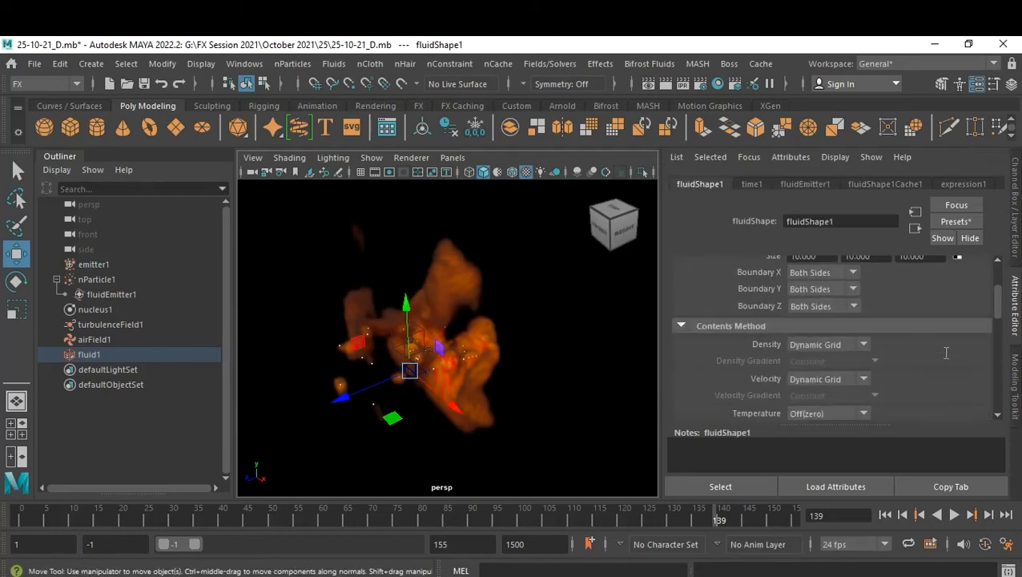
{"action": "scroll", "coordinate": [946, 352], "scroll_direction": "down", "scroll_amount": 4}
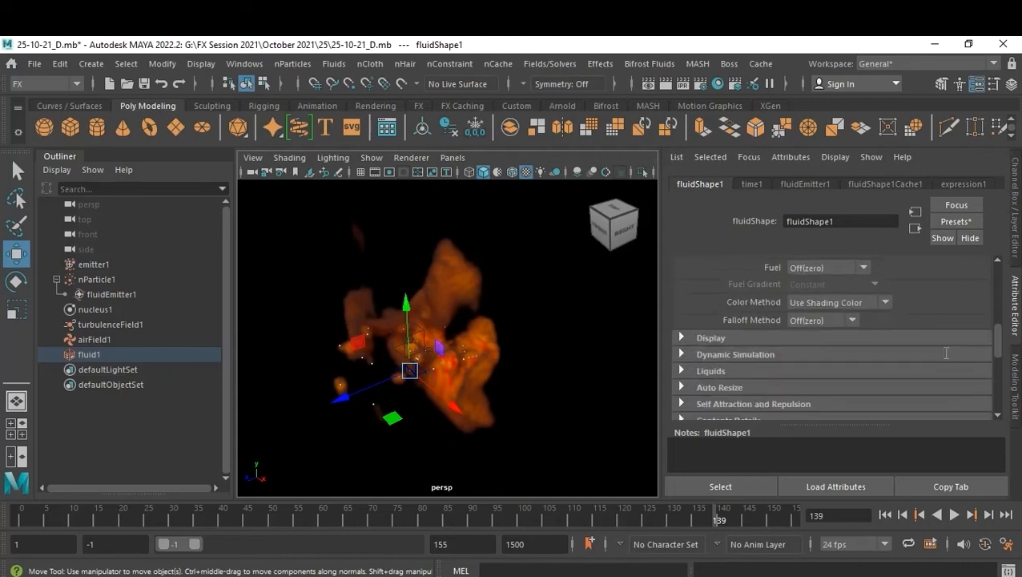
{"action": "scroll", "coordinate": [922, 356], "scroll_direction": "down", "scroll_amount": 1}
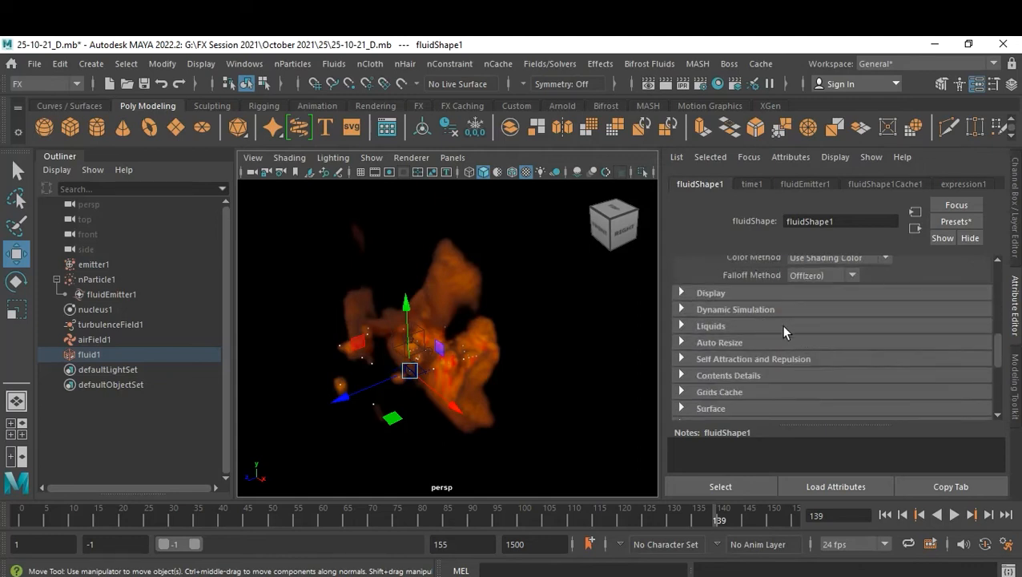
{"action": "left_click", "coordinate": [735, 309]}
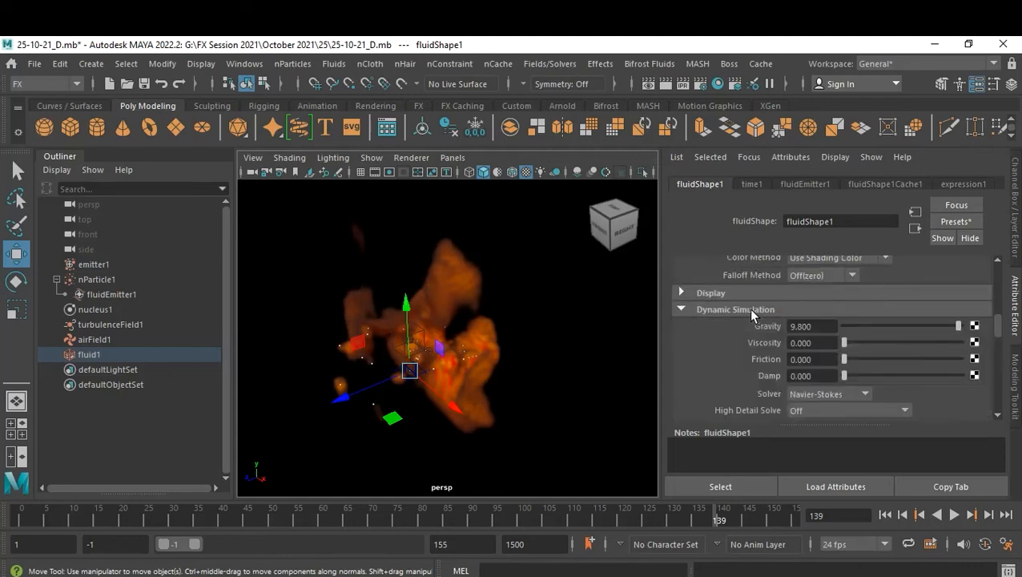
{"action": "left_click", "coordinate": [819, 342]}
{"action": "key", "text": "BackSpace"}
{"action": "key", "text": "Return"}
{"action": "left_click", "coordinate": [822, 358]}
{"action": "key", "text": "BackSpace"}
{"action": "key", "text": "Return"}
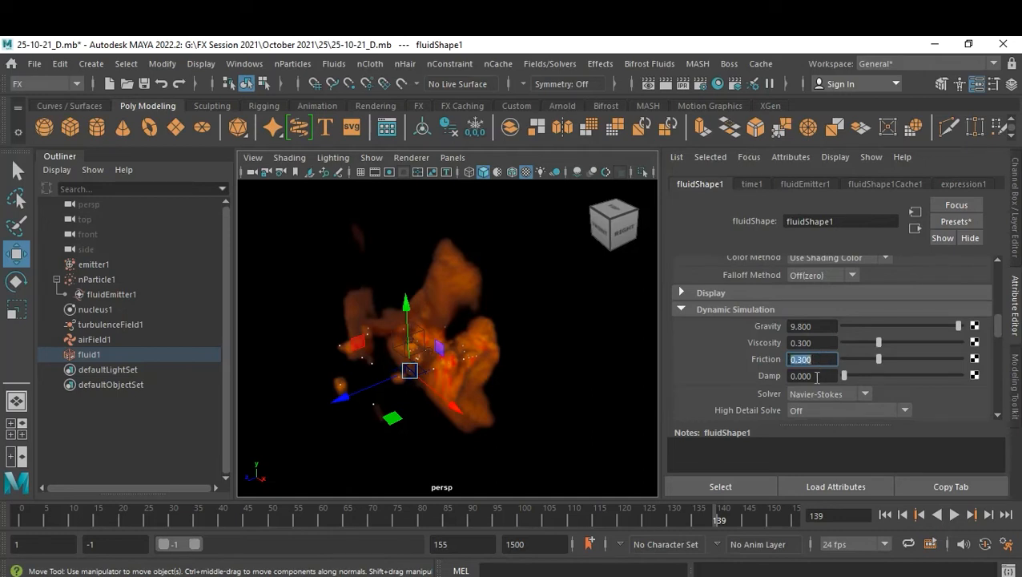
Set fluidShape1's dynamic simulation Damp to 0.2.
{"action": "left_click", "coordinate": [816, 376]}
{"action": "key", "text": "BackSpace"}
{"action": "type", "text": ".2"}
{"action": "key", "text": "Return"}
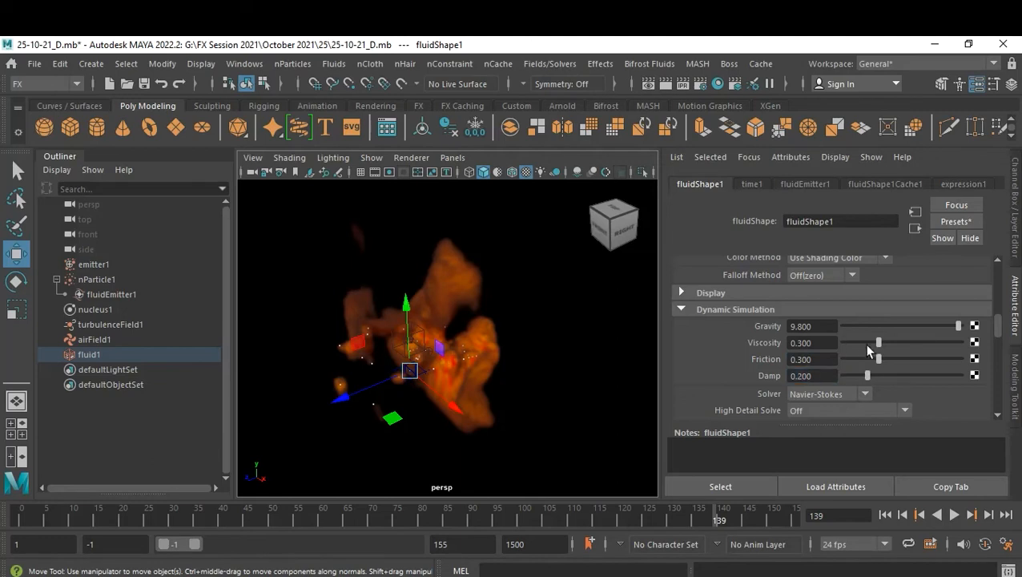
{"action": "scroll", "coordinate": [867, 350], "scroll_direction": "down", "scroll_amount": 1}
{"action": "scroll", "coordinate": [874, 346], "scroll_direction": "down", "scroll_amount": 2}
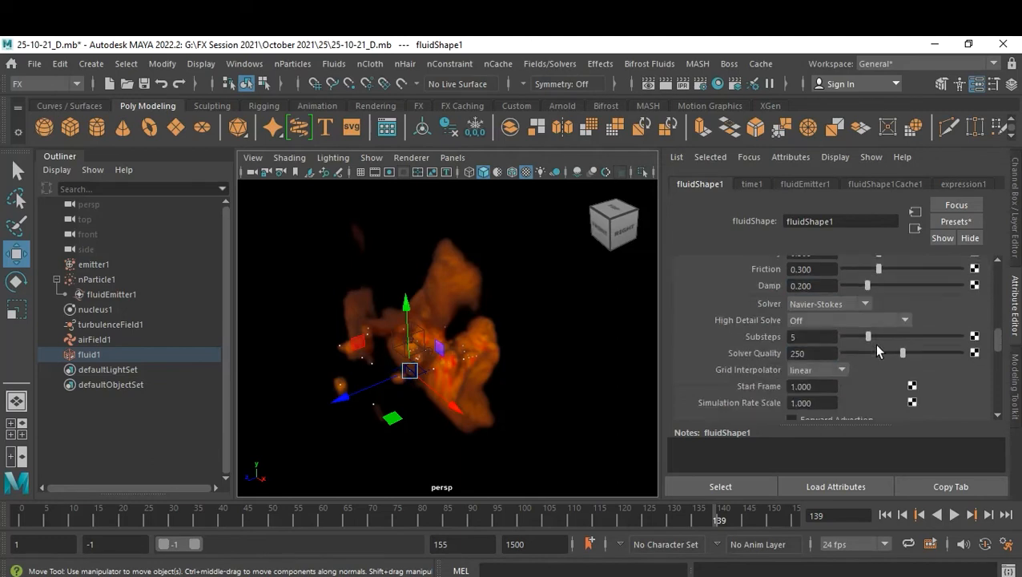
{"action": "scroll", "coordinate": [877, 350], "scroll_direction": "down", "scroll_amount": 2}
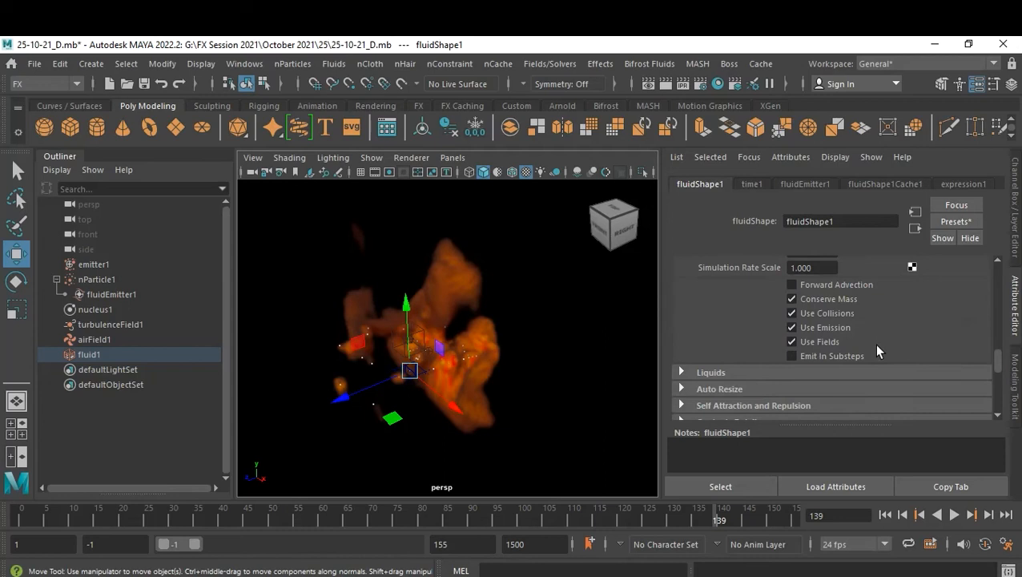
Rewind to the first frame and create a new Maya Fluid nCache for fluidShape1 over the time slider range, replacing the existing cache and file.
{"action": "left_click", "coordinate": [885, 515]}
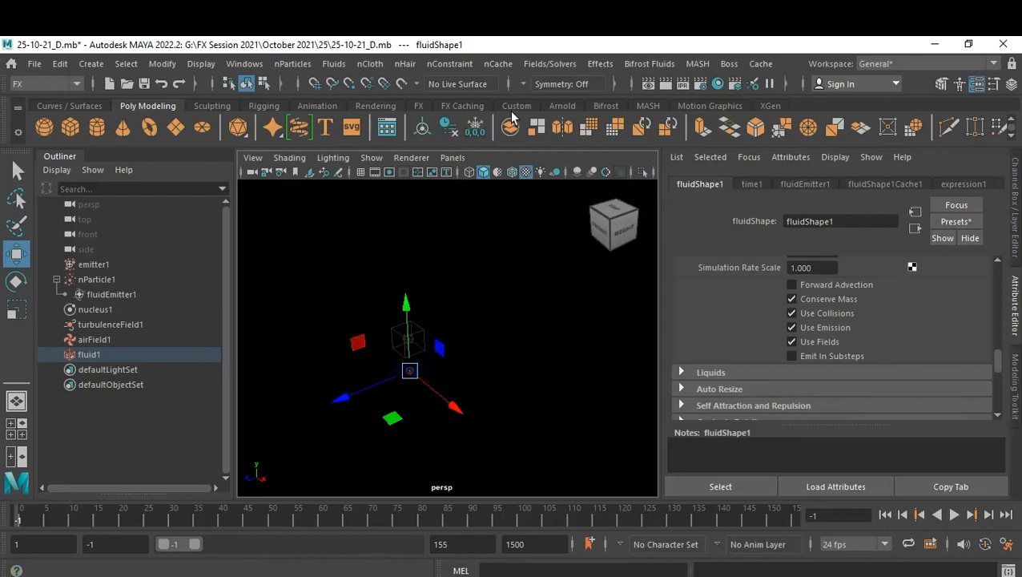
{"action": "left_click", "coordinate": [533, 66]}
{"action": "mouse_move", "coordinate": [498, 64]}
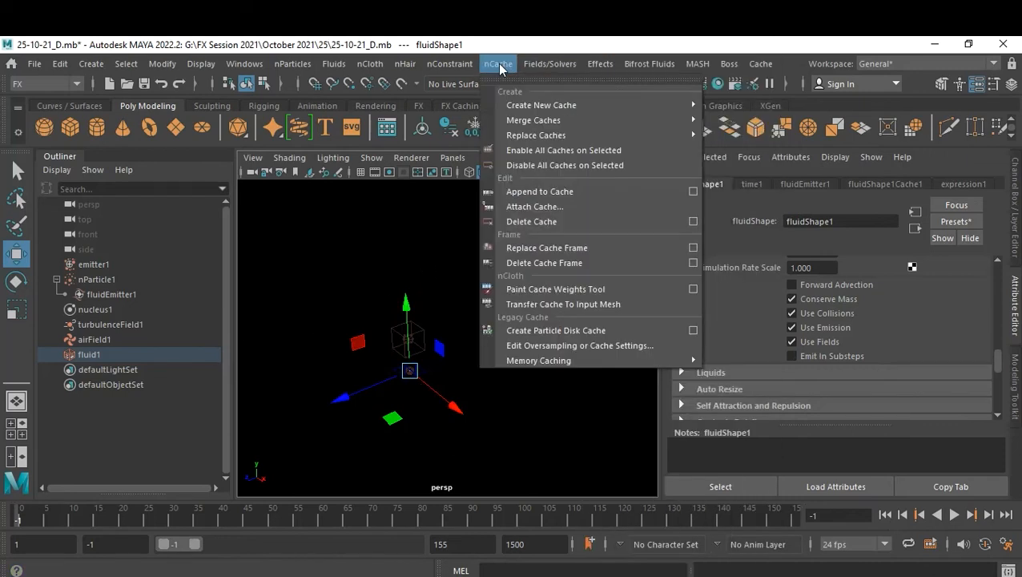
{"action": "mouse_move", "coordinate": [542, 105]}
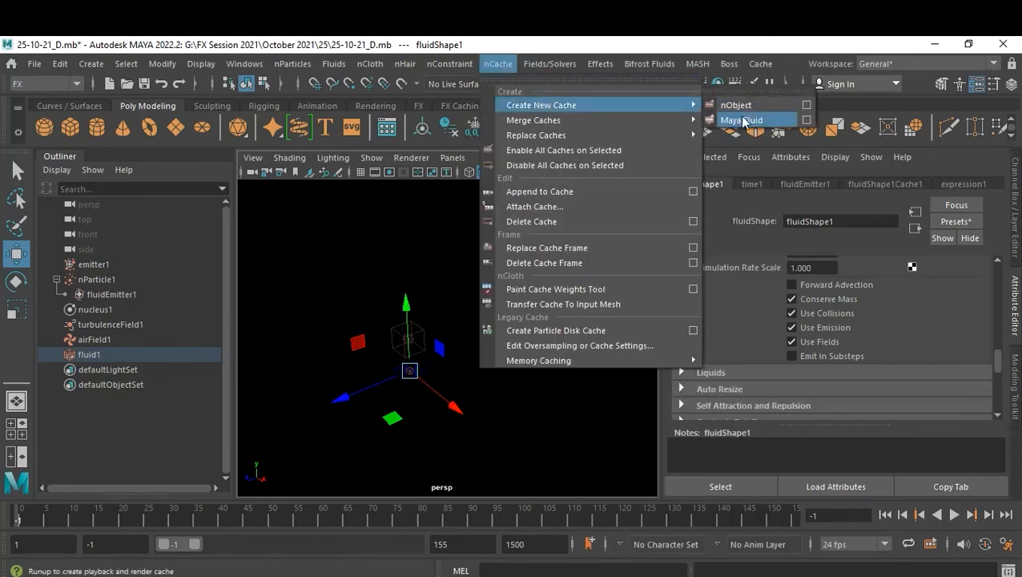
{"action": "left_click", "coordinate": [807, 120]}
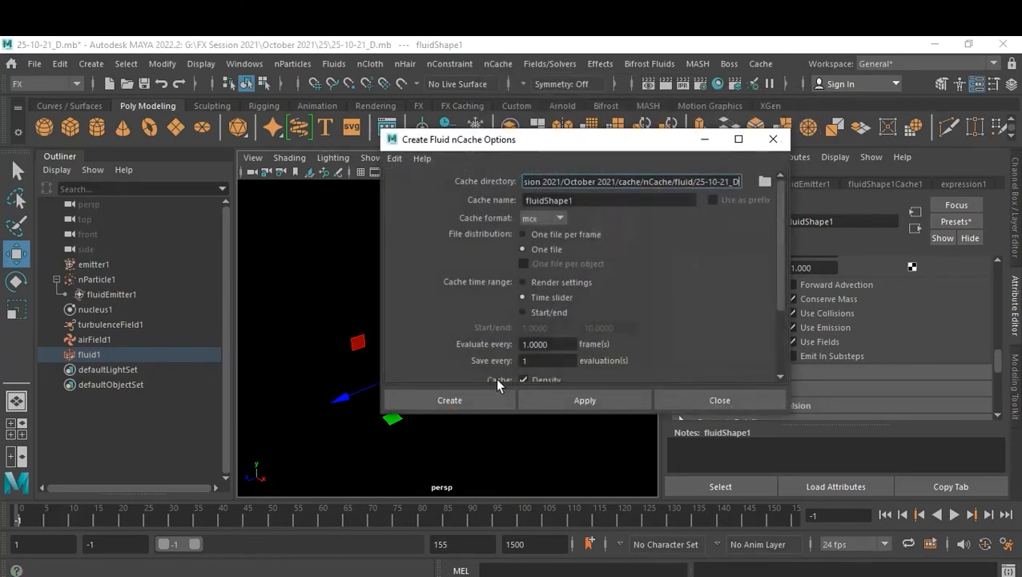
{"action": "left_click", "coordinate": [468, 397]}
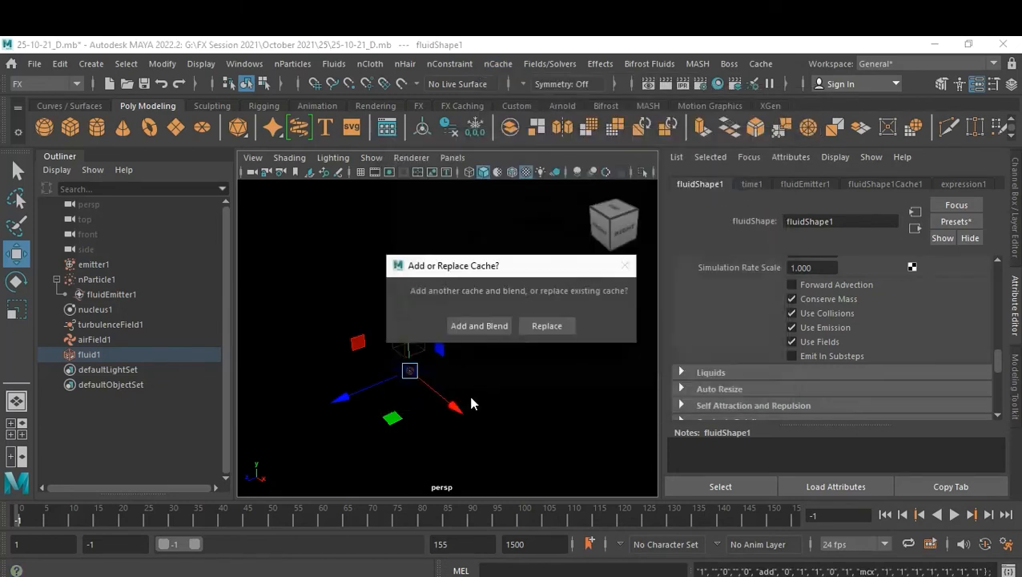
{"action": "left_click", "coordinate": [539, 328]}
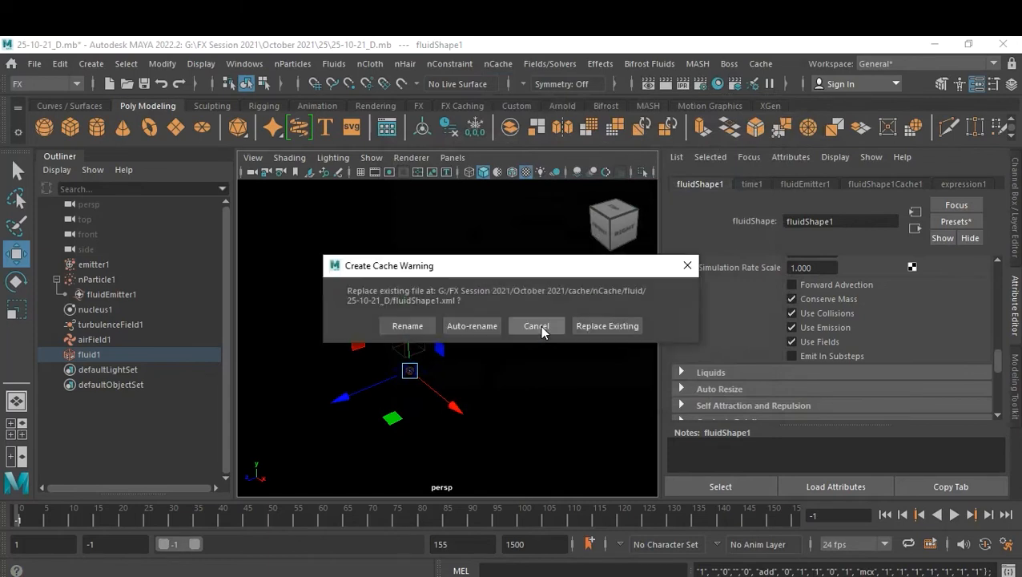
{"action": "left_click", "coordinate": [597, 330]}
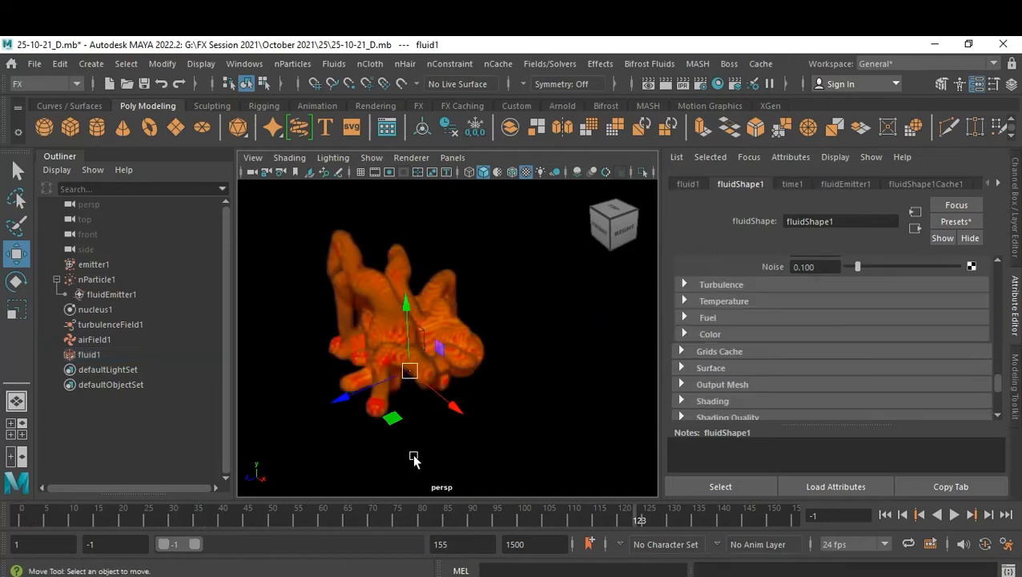
Deselect the fluid and set the playback range's end frame to 123.
{"action": "left_click", "coordinate": [414, 459]}
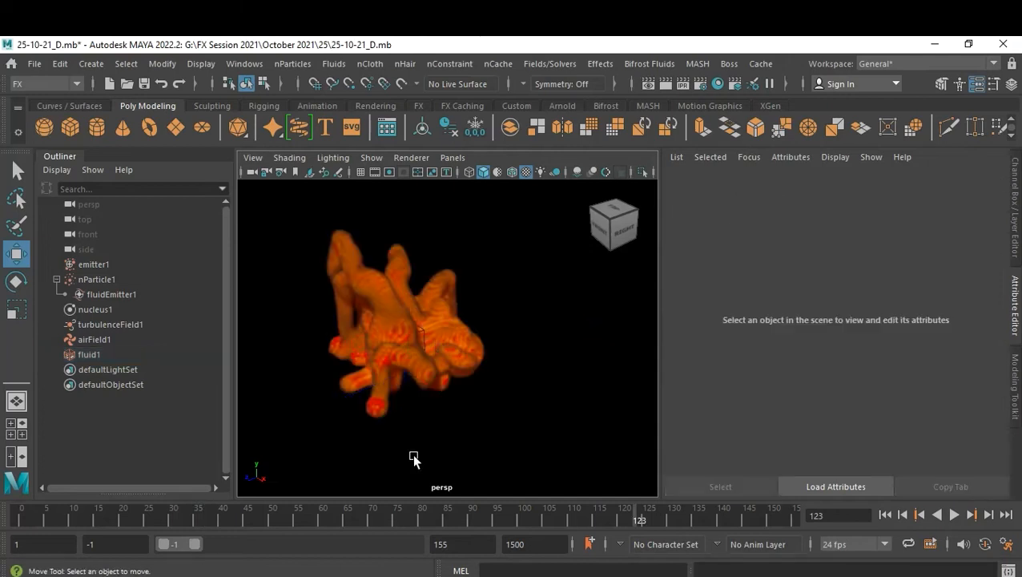
{"action": "double_click", "coordinate": [477, 544]}
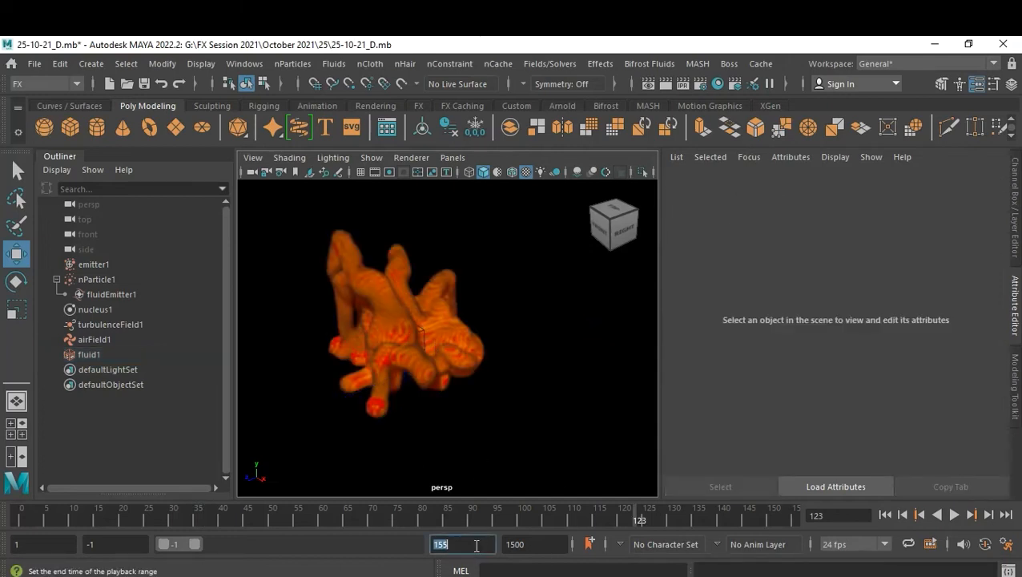
{"action": "type", "text": "123"}
{"action": "key", "text": "Return"}
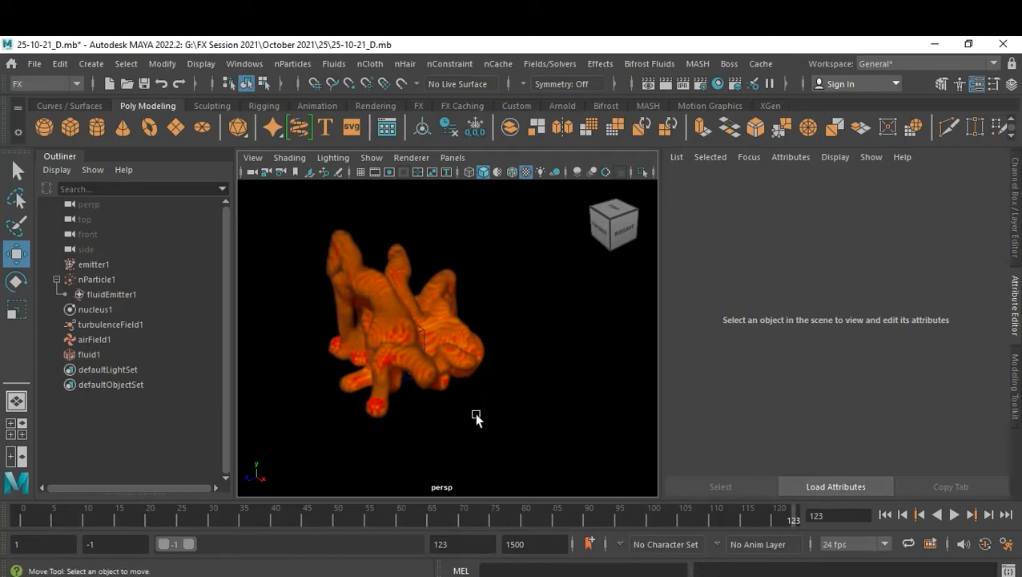
Examine the cached fluid in textured shaded display and play it from the start, stopping at frame 78.
{"action": "key", "text": "5"}
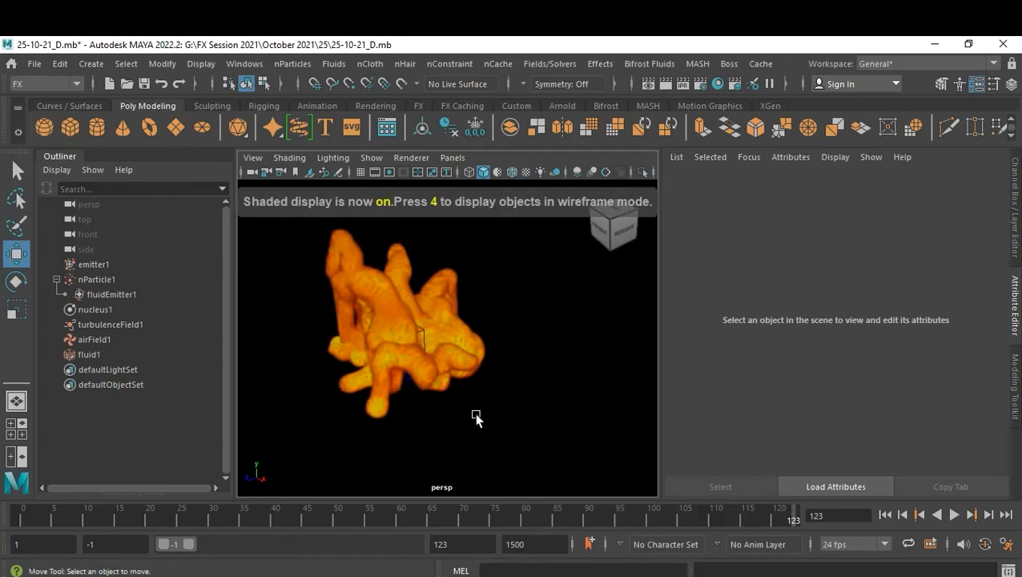
{"action": "key", "text": "6"}
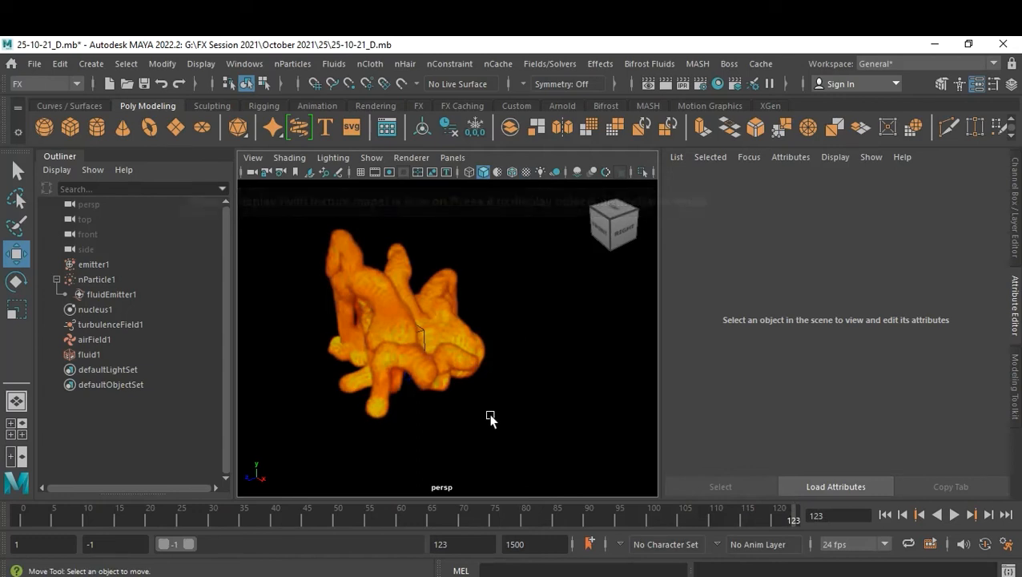
{"action": "left_click_drag", "start_coordinate": [418, 417], "coordinate": [479, 409], "text": "alt"}
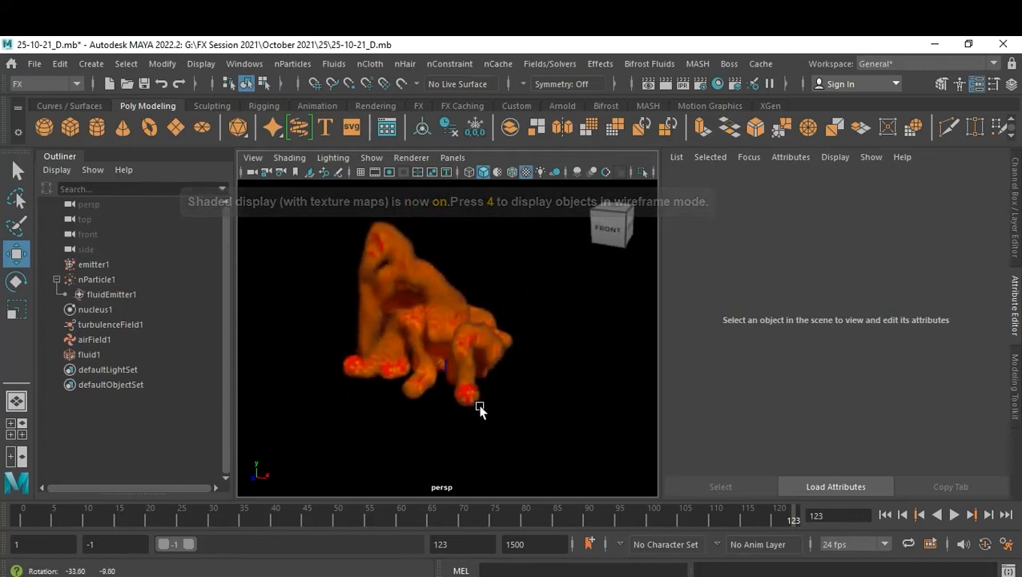
{"action": "left_click", "coordinate": [888, 516]}
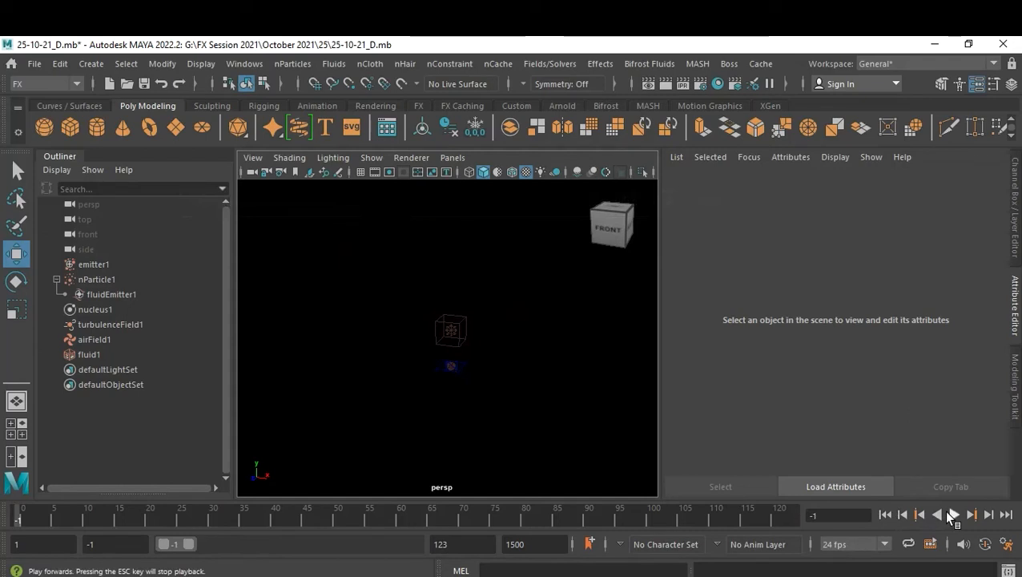
{"action": "left_click", "coordinate": [954, 515]}
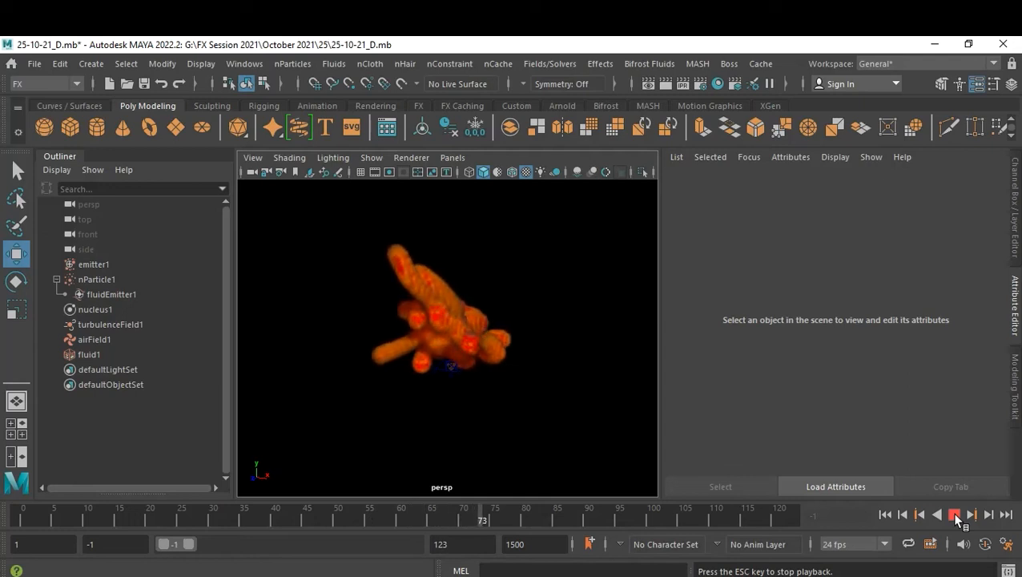
{"action": "left_click", "coordinate": [955, 516]}
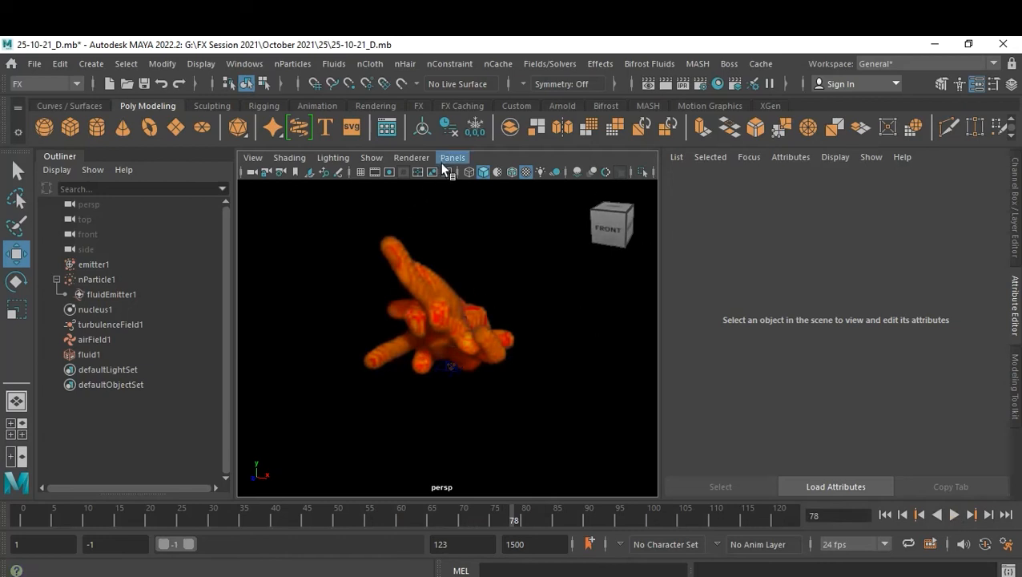
Add an Arnold photometric light beside the fluid, about -10.5 cm along X and rotated about 88° around Y.
{"action": "left_click", "coordinate": [559, 108]}
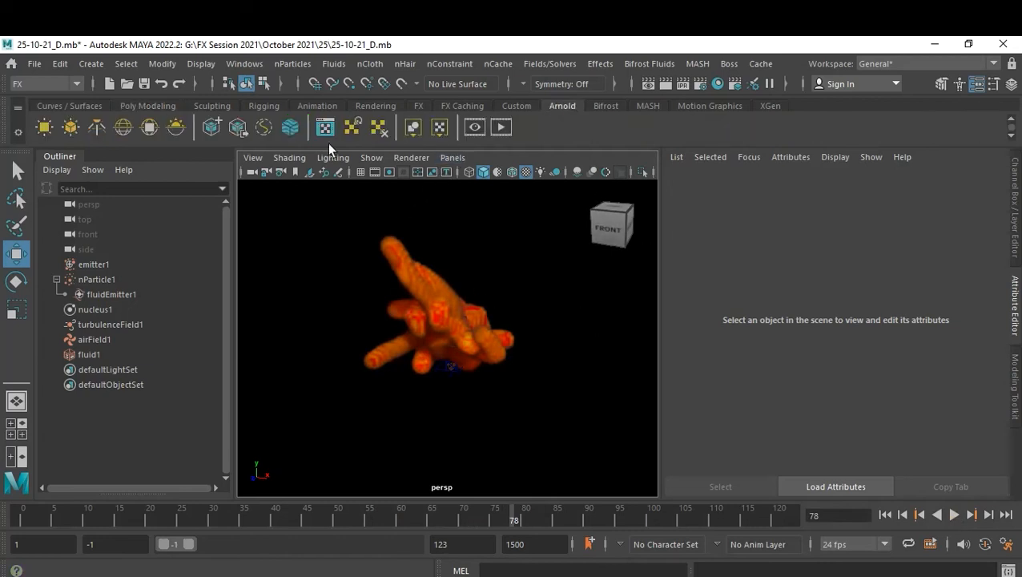
{"action": "left_click", "coordinate": [95, 128]}
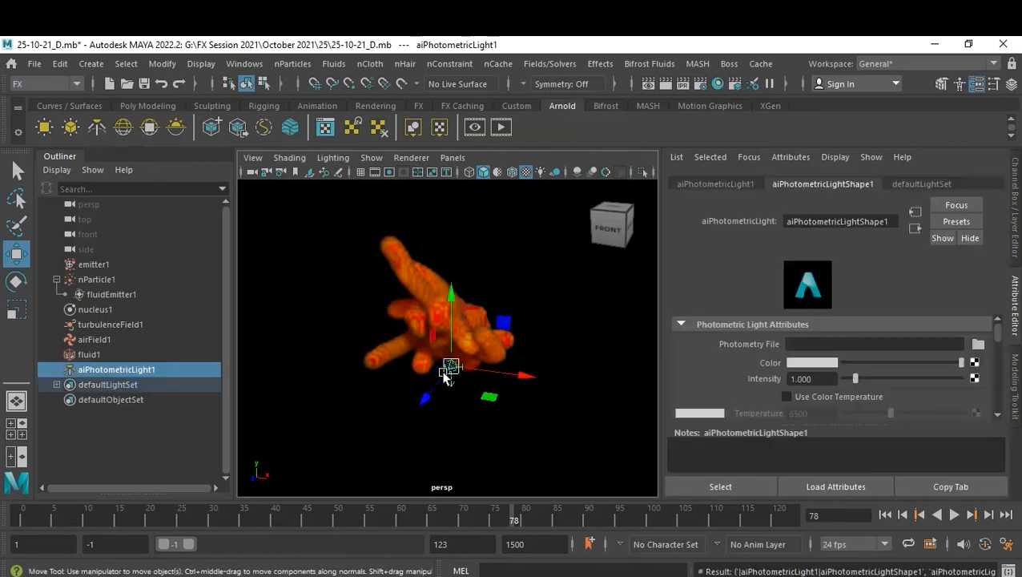
{"action": "left_click_drag", "start_coordinate": [524, 375], "coordinate": [406, 356]}
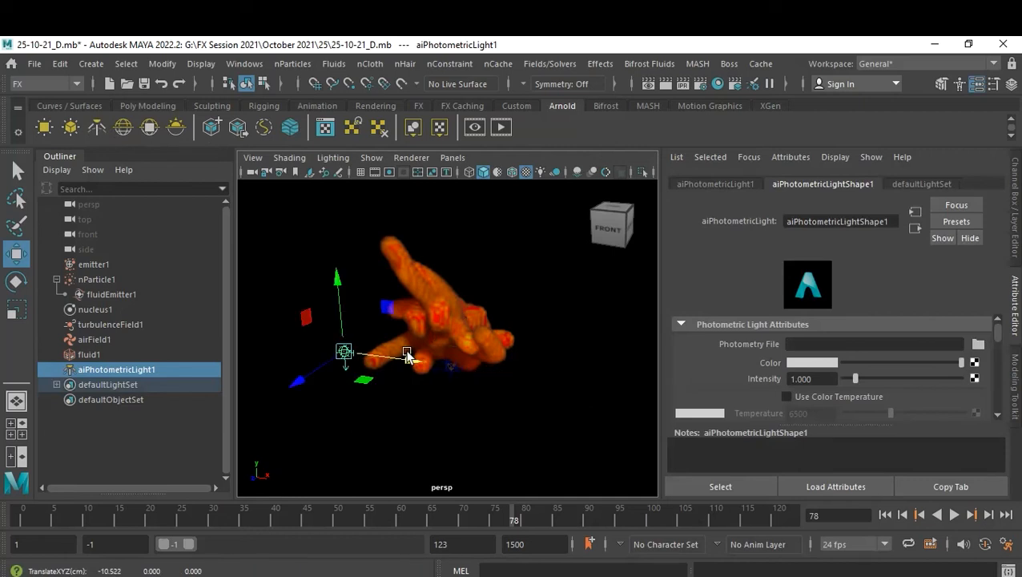
{"action": "key", "text": "e"}
{"action": "mouse_move", "coordinate": [372, 374]}
{"action": "left_mouse_down"}
{"action": "mouse_move", "coordinate": [412, 376]}
{"action": "mouse_move", "coordinate": [358, 393]}
{"action": "mouse_move", "coordinate": [369, 381]}
{"action": "mouse_move", "coordinate": [364, 392]}
{"action": "left_mouse_up"}
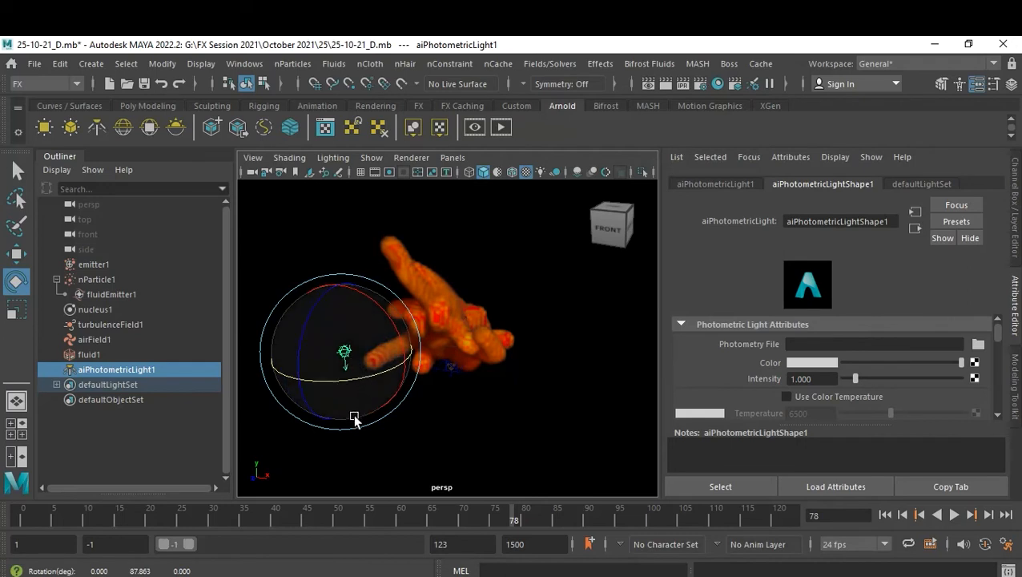
Delete the photometric light from the scene.
{"action": "left_click", "coordinate": [188, 433]}
{"action": "left_click", "coordinate": [154, 368]}
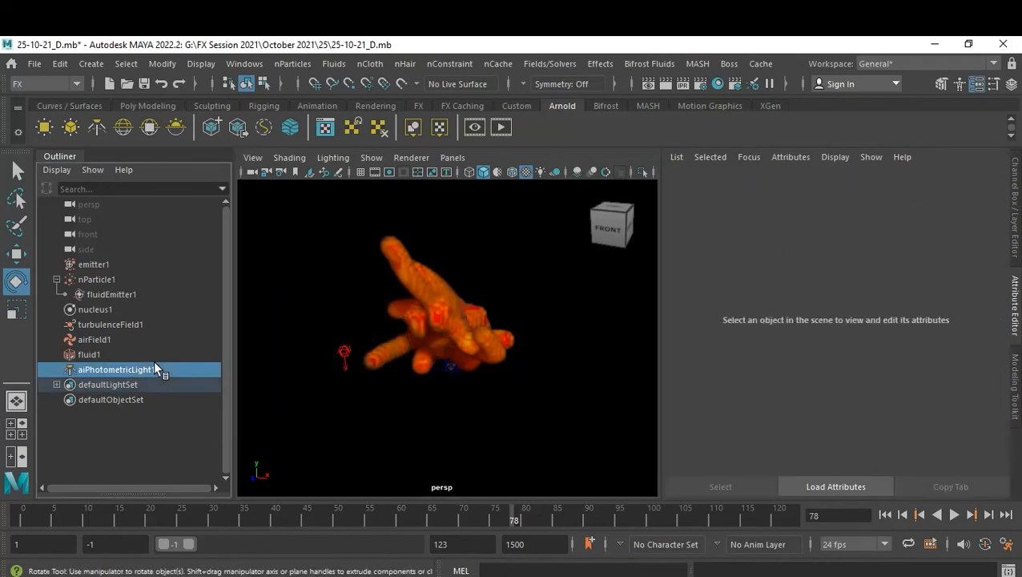
{"action": "key", "text": "Delete"}
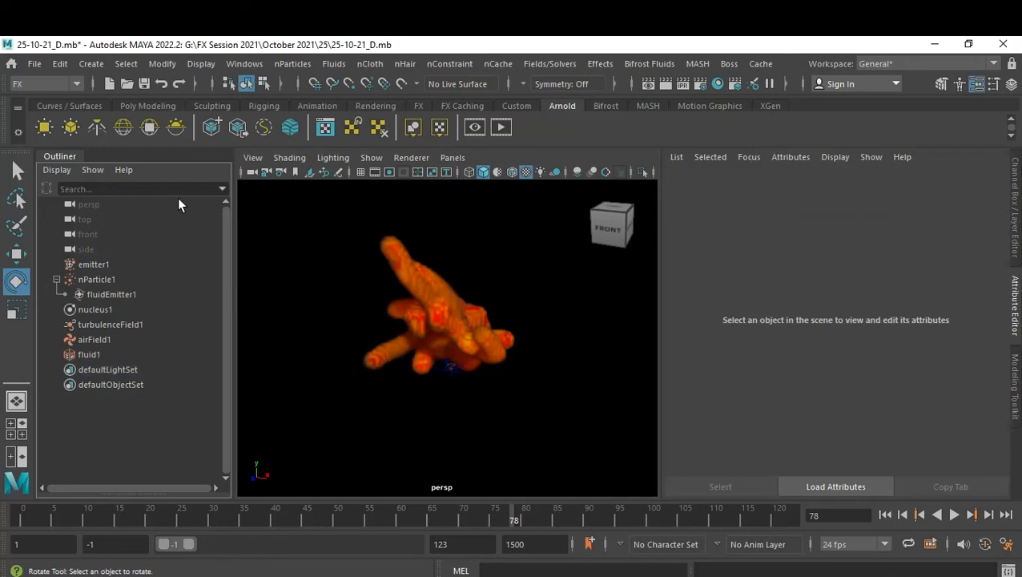
Add an Arnold area light, turn it toward the fluid and move it to about -9.8, 6.4, 5.6.
{"action": "left_click", "coordinate": [46, 127]}
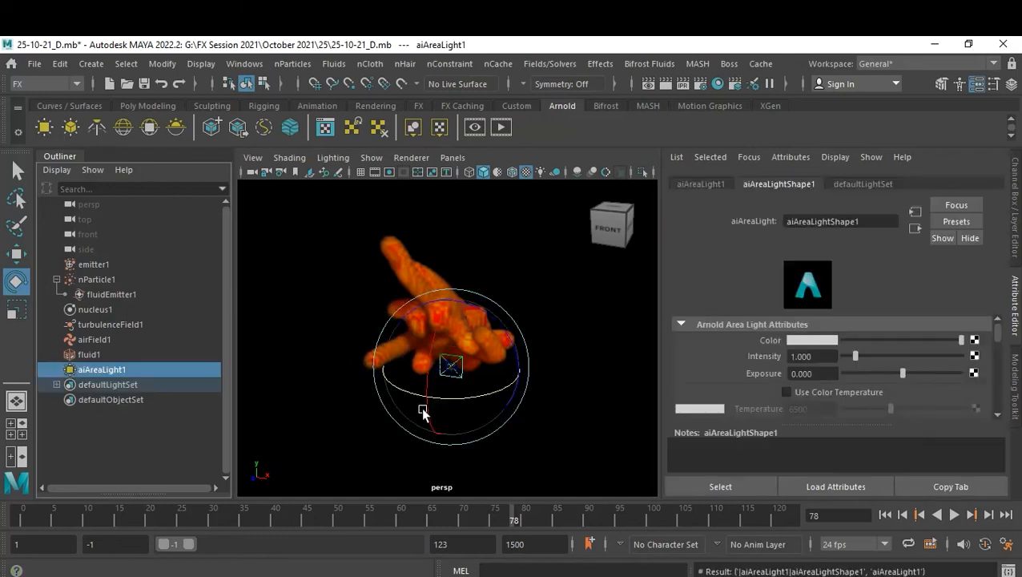
{"action": "key", "text": "w"}
{"action": "key", "text": "e"}
{"action": "left_click_drag", "start_coordinate": [473, 401], "coordinate": [398, 431]}
{"action": "key", "text": "w"}
{"action": "left_click_drag", "start_coordinate": [500, 411], "coordinate": [298, 224]}
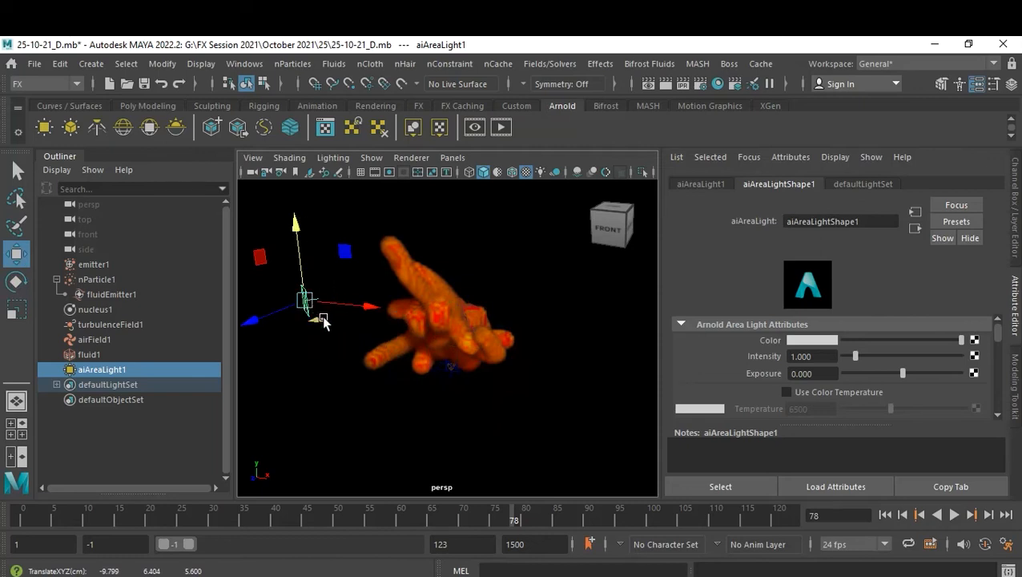
{"action": "left_click", "coordinate": [308, 339]}
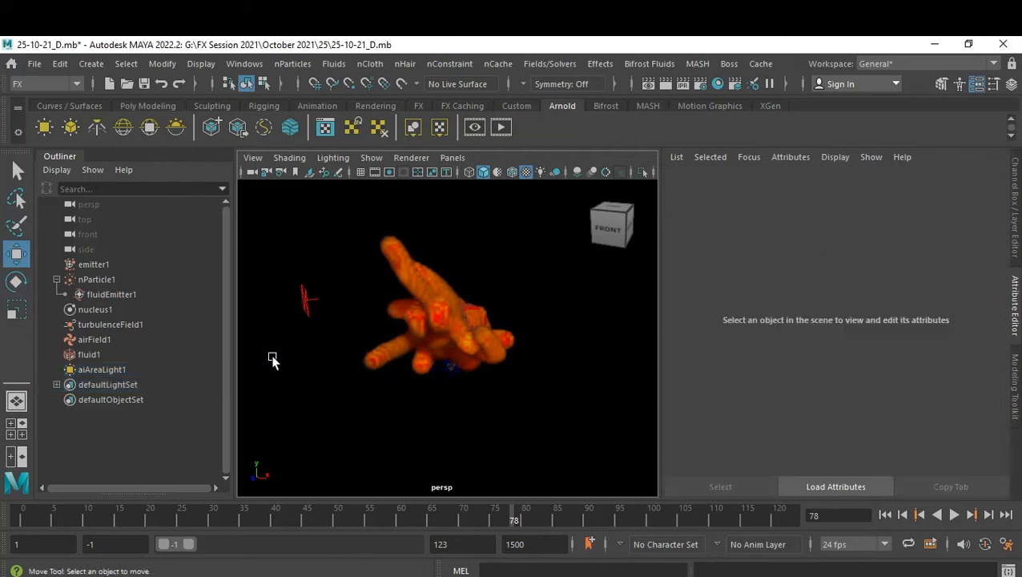
Scale the area light uniformly to about 2.6 and rotate it to about -27°, -56°, 8° to aim at the fluid.
{"action": "left_click", "coordinate": [314, 317]}
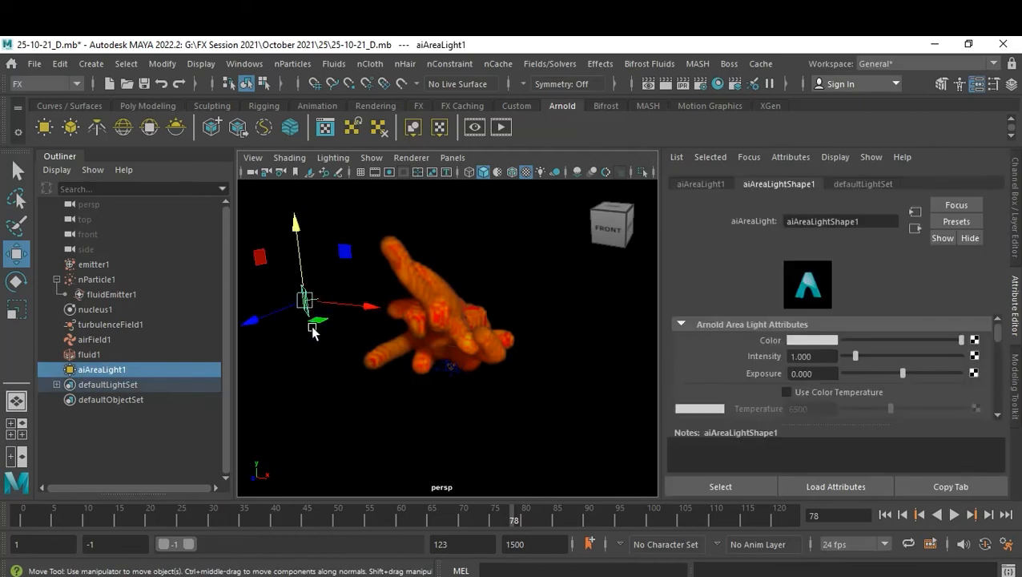
{"action": "key", "text": "r"}
{"action": "left_click_drag", "start_coordinate": [307, 298], "coordinate": [351, 346]}
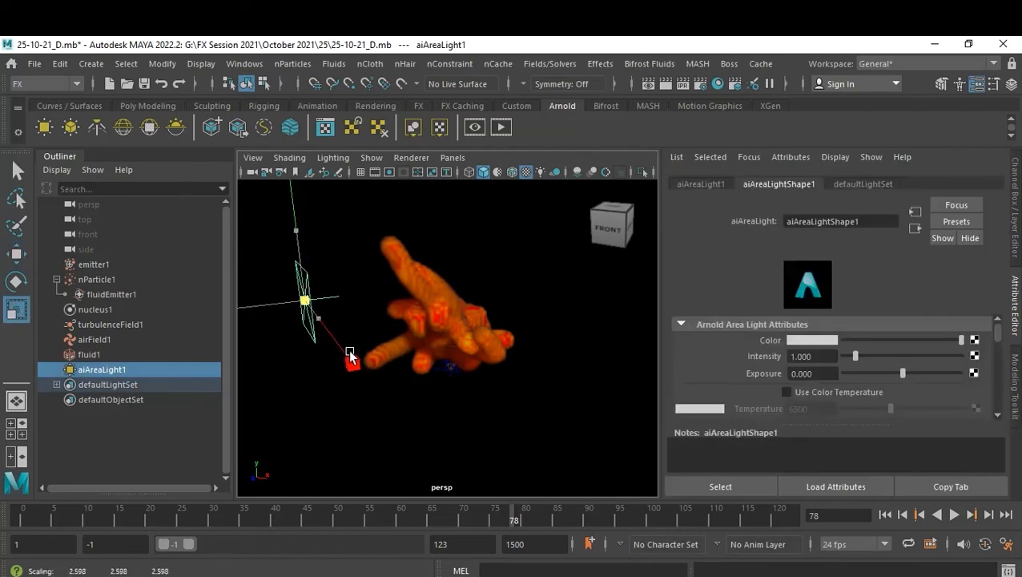
{"action": "key", "text": "w"}
{"action": "key", "text": "e"}
{"action": "left_click_drag", "start_coordinate": [304, 275], "coordinate": [271, 303]}
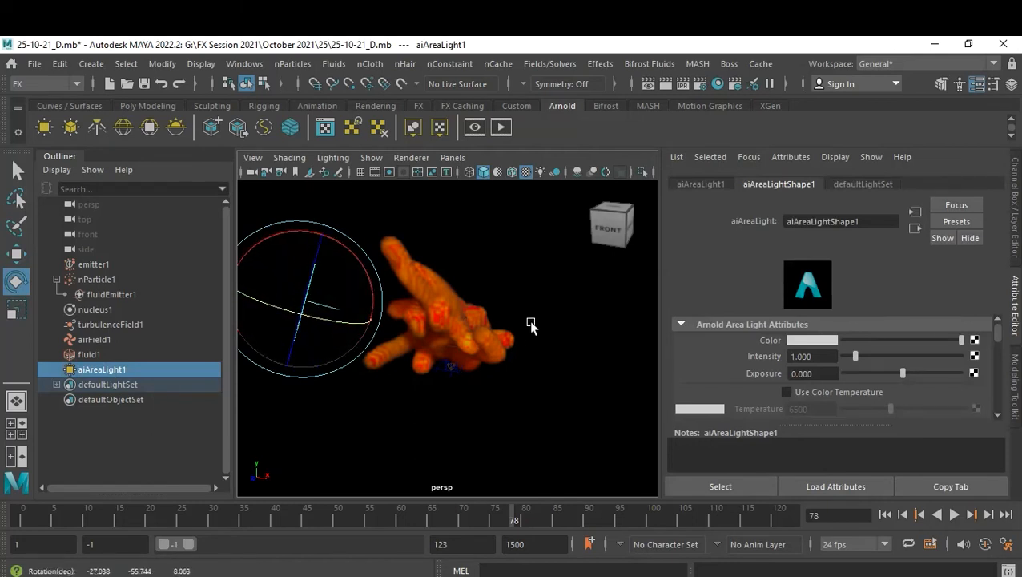
Deselect the area light and switch the viewport to textured display using all scene lights.
{"action": "key", "text": "7"}
{"action": "left_click", "coordinate": [489, 270]}
{"action": "key", "text": "6"}
{"action": "key", "text": "7"}
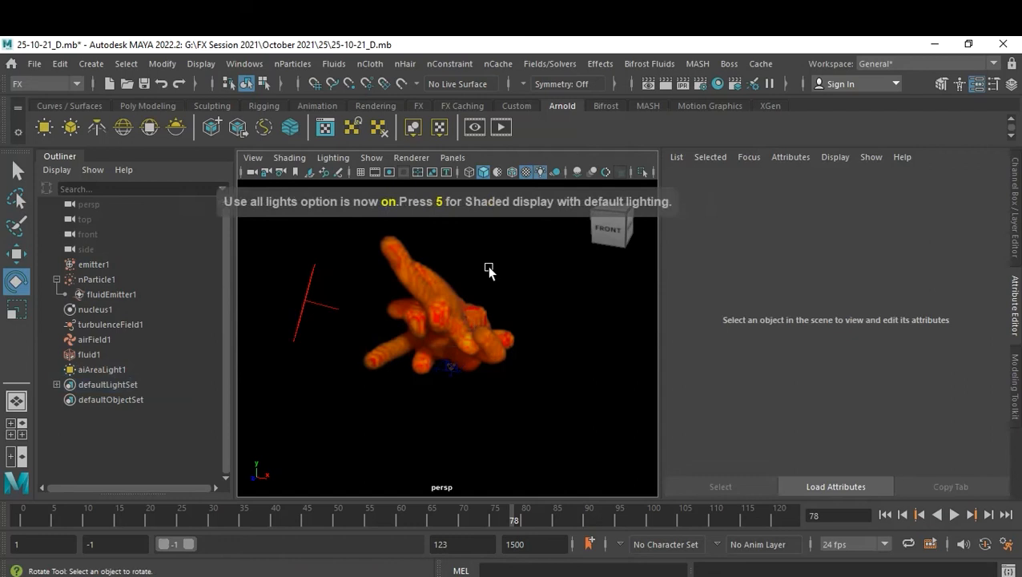
Set the area light's exposure to 15.
{"action": "left_click", "coordinate": [321, 308]}
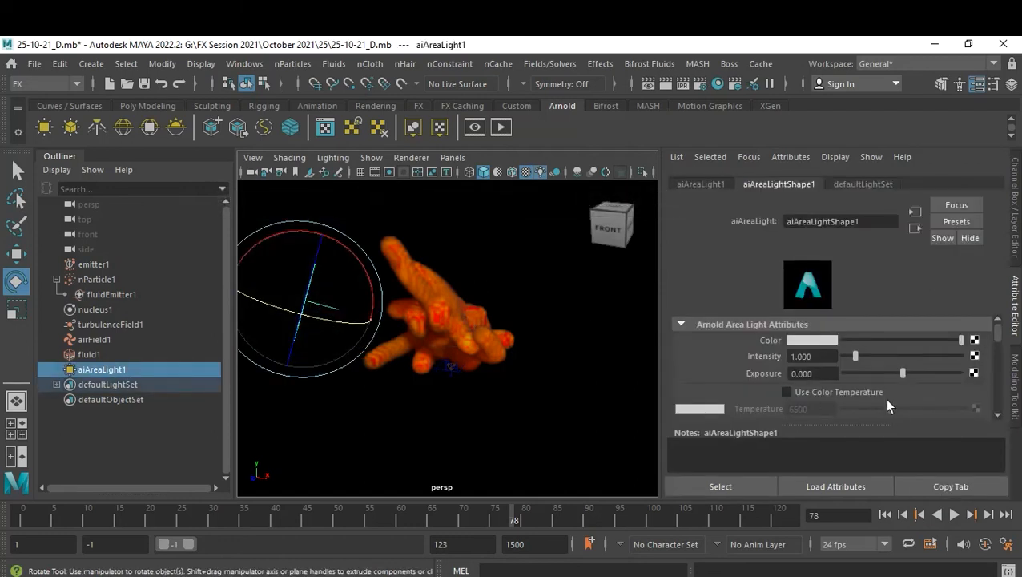
{"action": "double_click", "coordinate": [801, 373]}
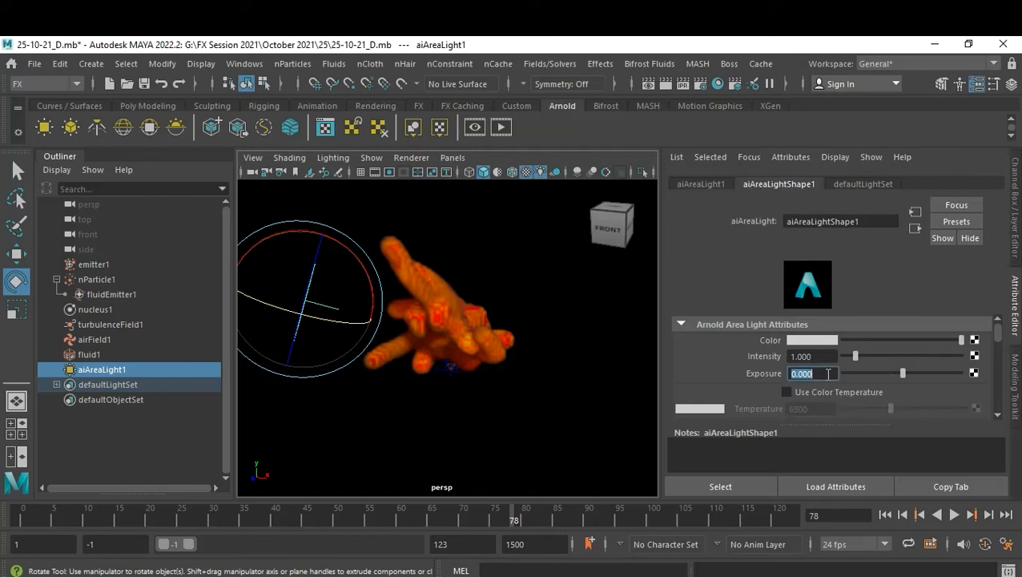
{"action": "type", "text": "15"}
{"action": "key", "text": "Return"}
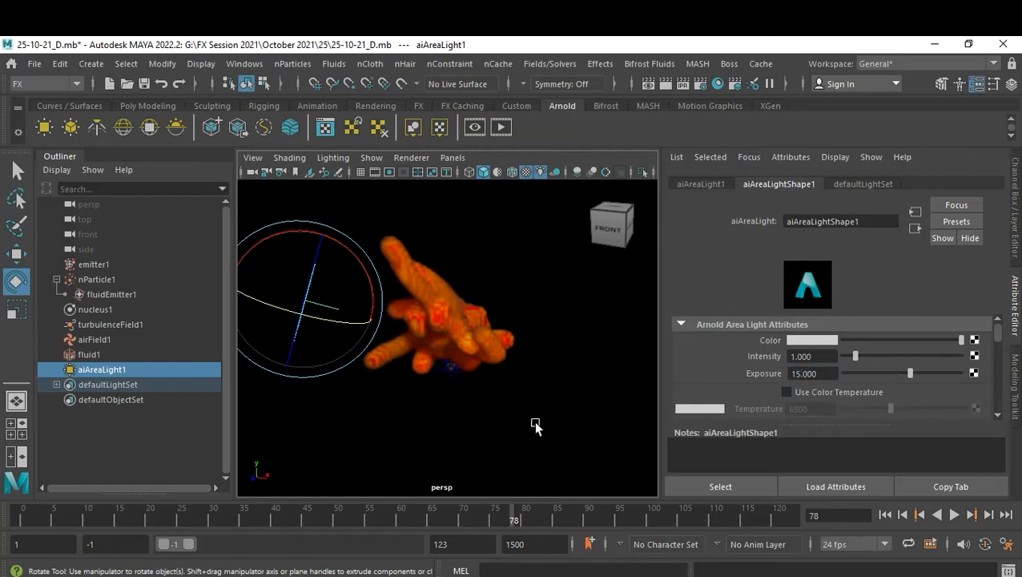
Duplicate the area light and place the copy in front of the fluid, facing it.
{"action": "left_click", "coordinate": [432, 437]}
{"action": "left_click_drag", "start_coordinate": [431, 433], "coordinate": [359, 431], "text": "alt"}
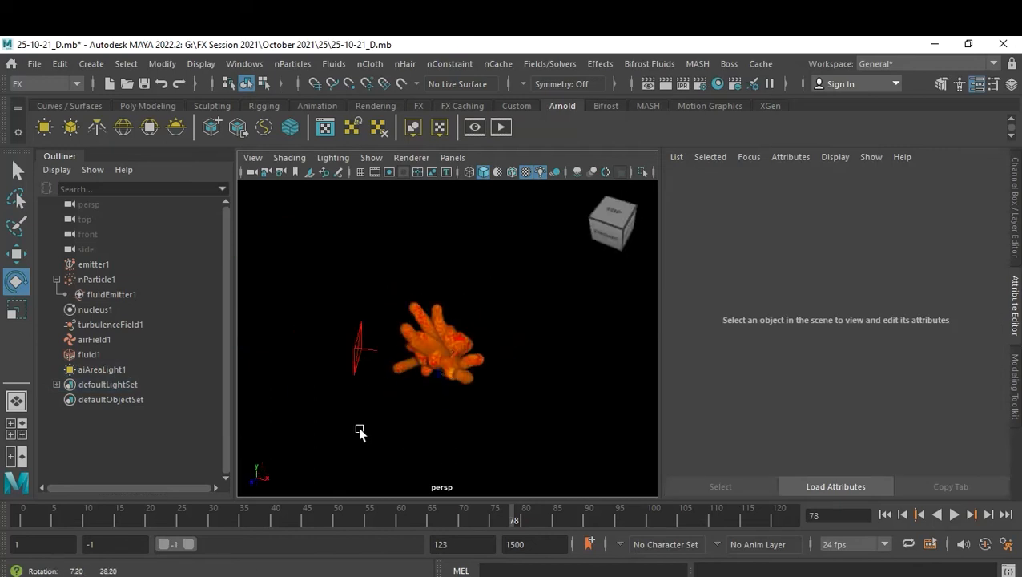
{"action": "left_click", "coordinate": [358, 366]}
{"action": "key", "text": "ctrl+d"}
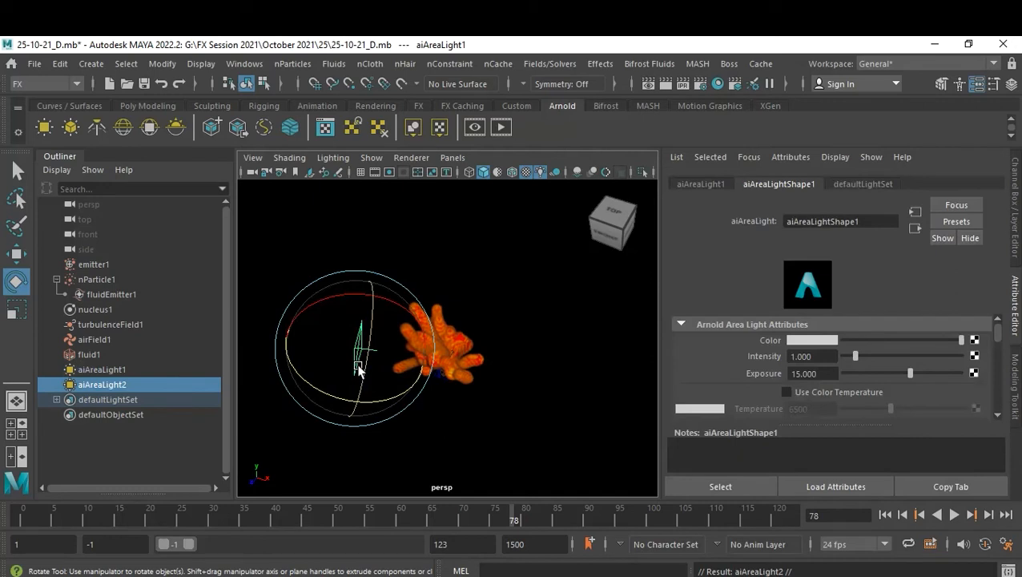
{"action": "key", "text": "w"}
{"action": "left_click_drag", "start_coordinate": [398, 374], "coordinate": [529, 373]}
{"action": "key", "text": "e"}
Duplicate the front area light, raise the copy above the fluid and rotate it to about -181°, 7°, -156°.
{"action": "key", "text": "ctrl+d"}
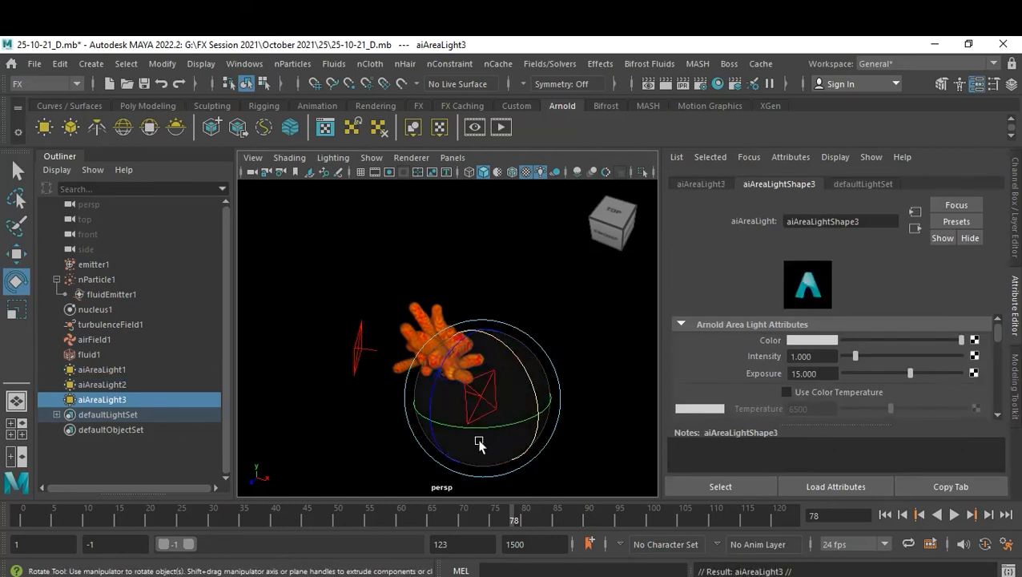
{"action": "key", "text": "w"}
{"action": "left_click_drag", "start_coordinate": [543, 425], "coordinate": [481, 358]}
{"action": "key", "text": "e"}
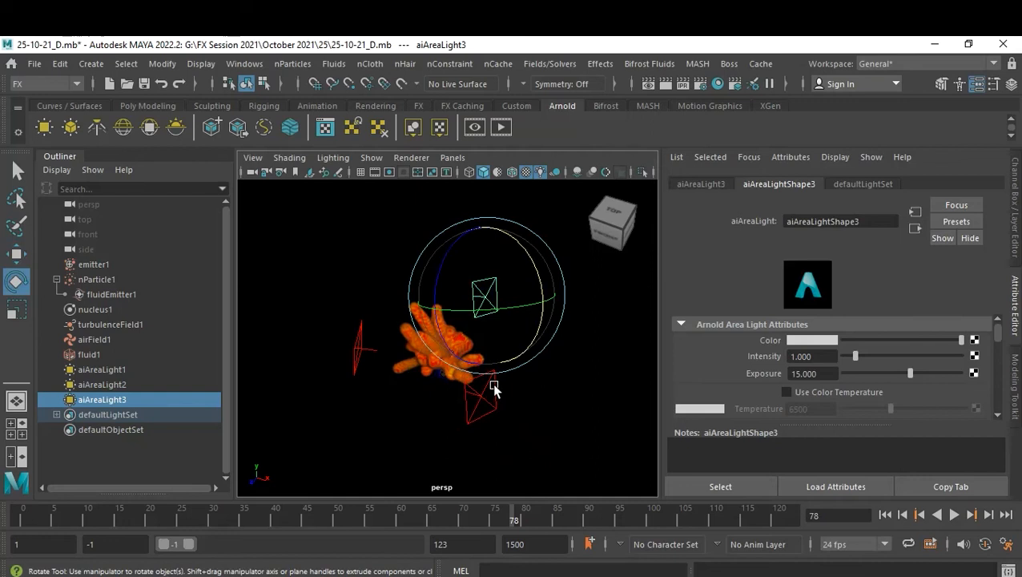
{"action": "left_click_drag", "start_coordinate": [479, 342], "coordinate": [445, 324]}
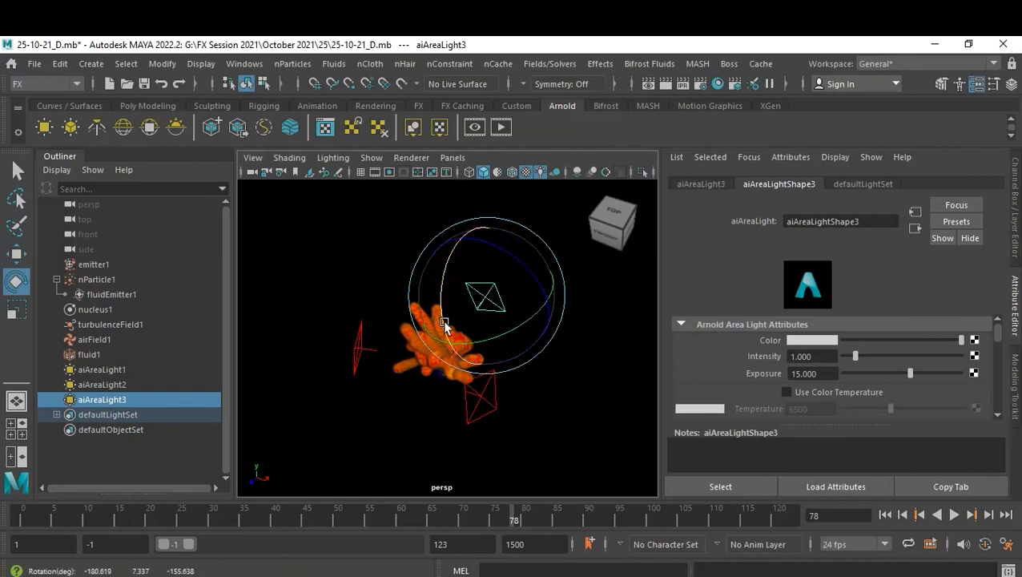
{"action": "left_click", "coordinate": [526, 403]}
Save the scene as a new file named 25-10-21_E.
{"action": "scroll", "coordinate": [526, 403], "scroll_direction": "up", "scroll_amount": 6}
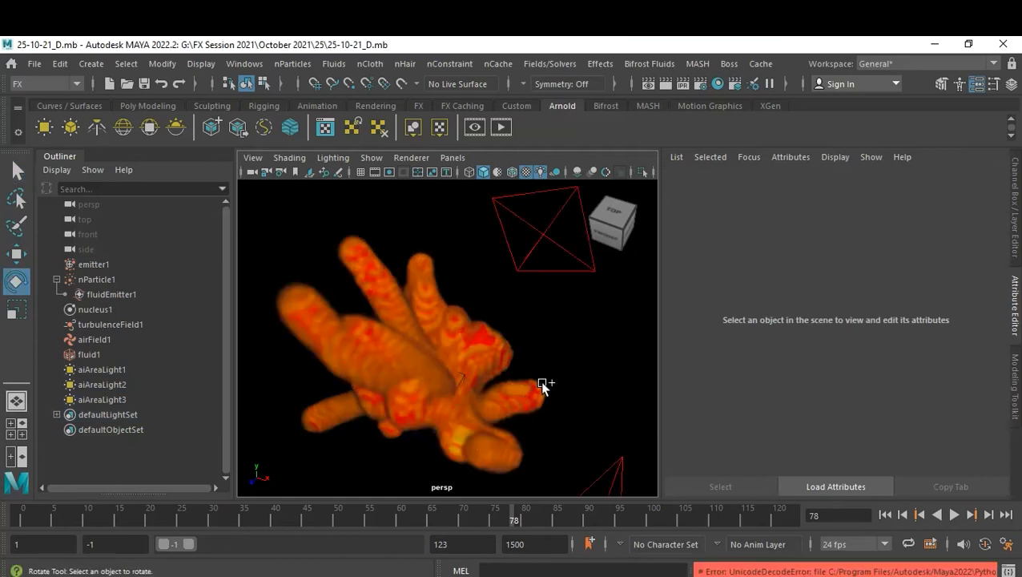
{"action": "key", "text": "ctrl+shift+s"}
{"action": "left_click_drag", "start_coordinate": [259, 508], "coordinate": [301, 513]}
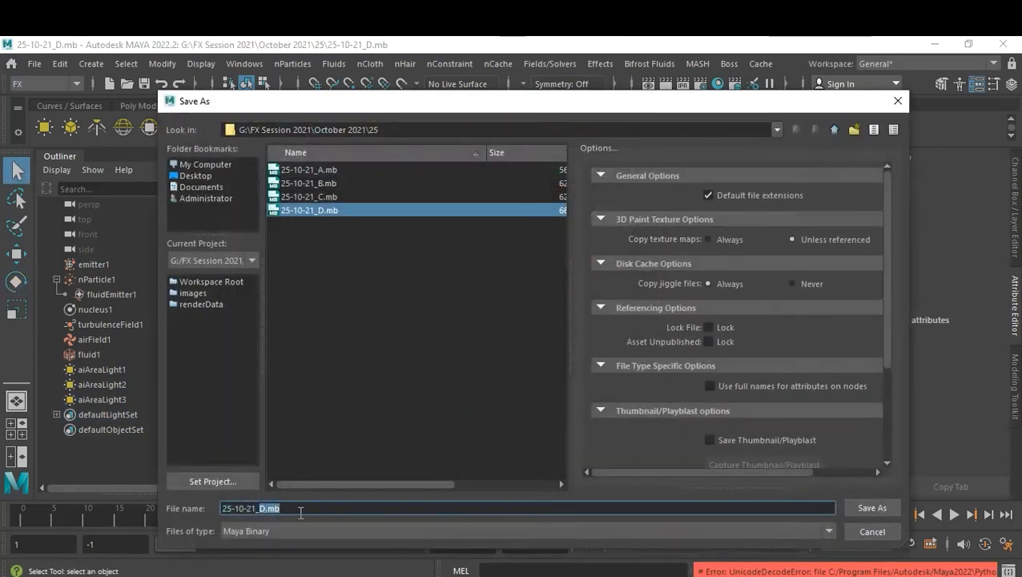
{"action": "type", "text": "E"}
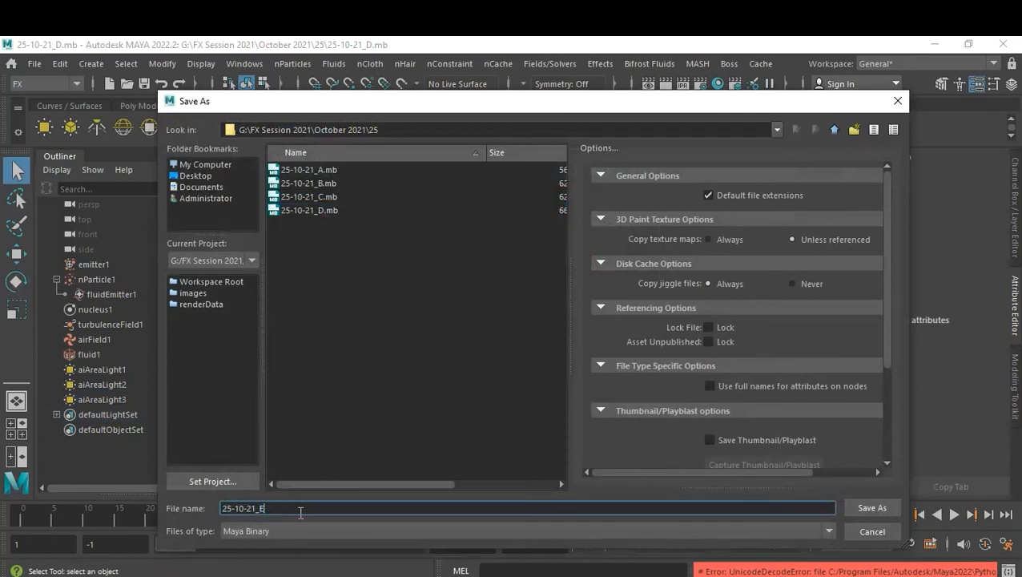
{"action": "key", "text": "Return"}
{"action": "key", "text": "e"}
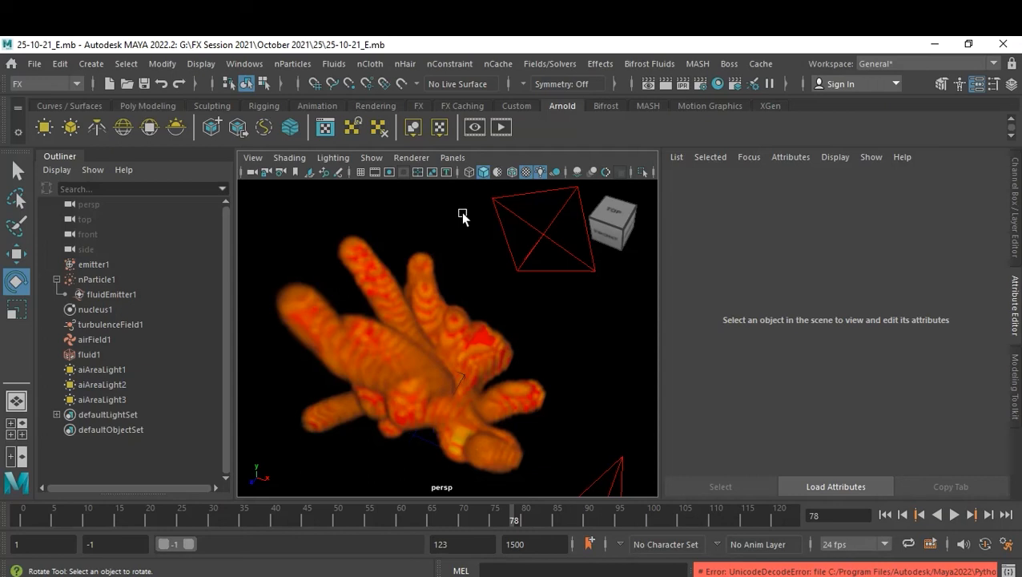
Switch the viewport renderer to Arnold, start the live render and move its floating window off the scene's light entries.
{"action": "left_click", "coordinate": [409, 157]}
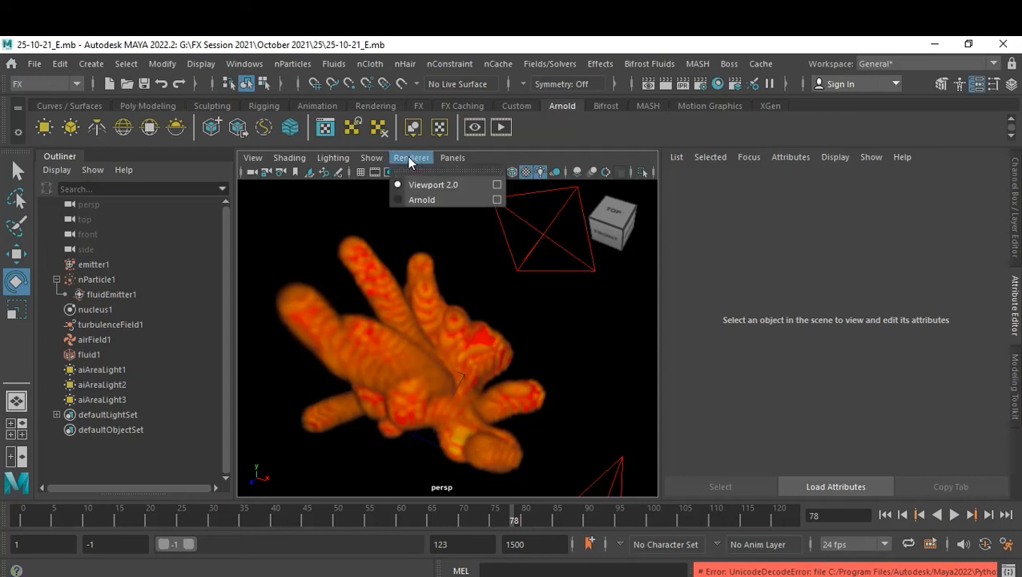
{"action": "left_click", "coordinate": [422, 200]}
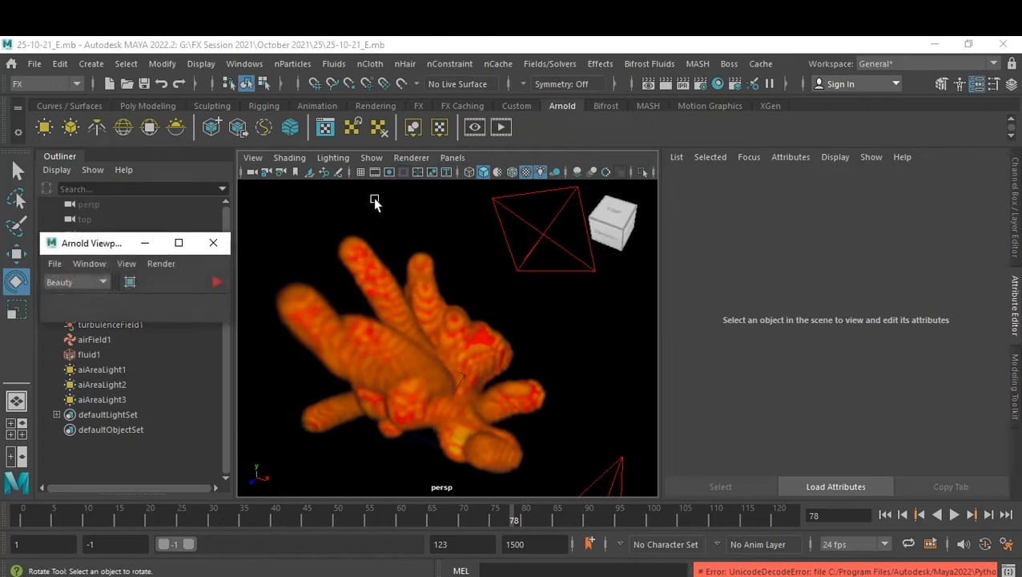
{"action": "left_click", "coordinate": [216, 283]}
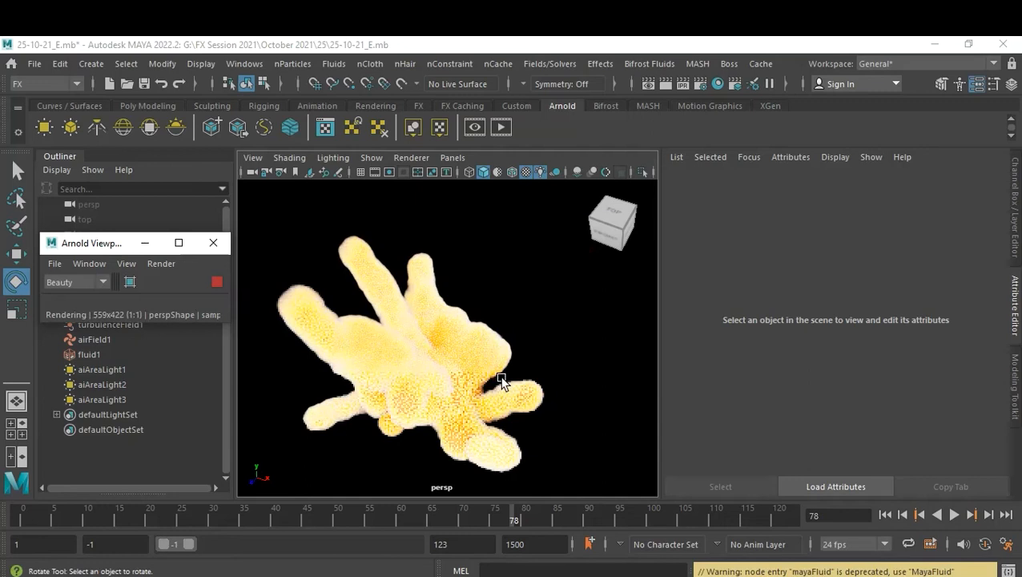
{"action": "left_click_drag", "start_coordinate": [98, 247], "coordinate": [104, 183]}
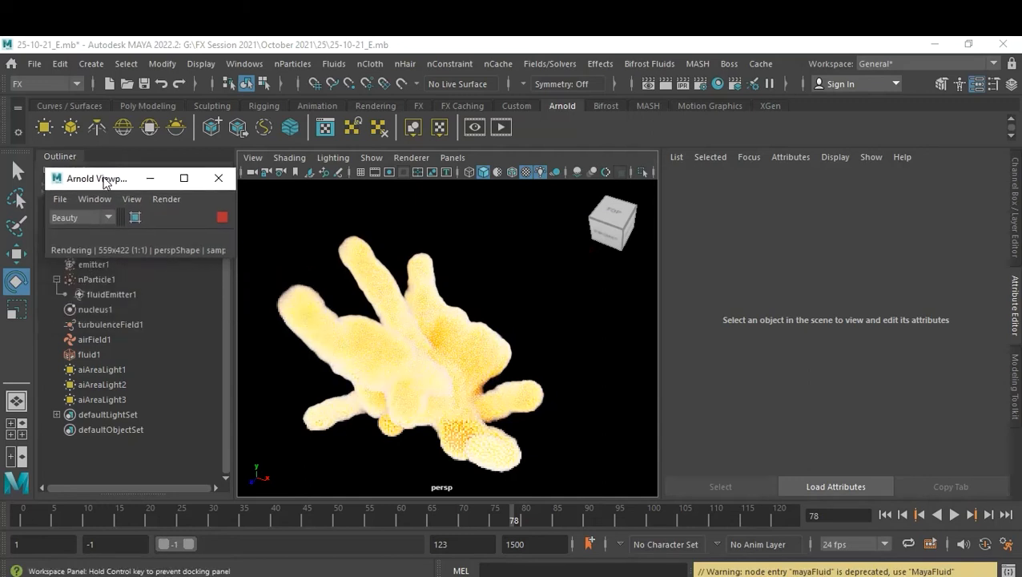
Set the exposure of aiAreaLight1 to 5.
{"action": "left_click", "coordinate": [103, 370]}
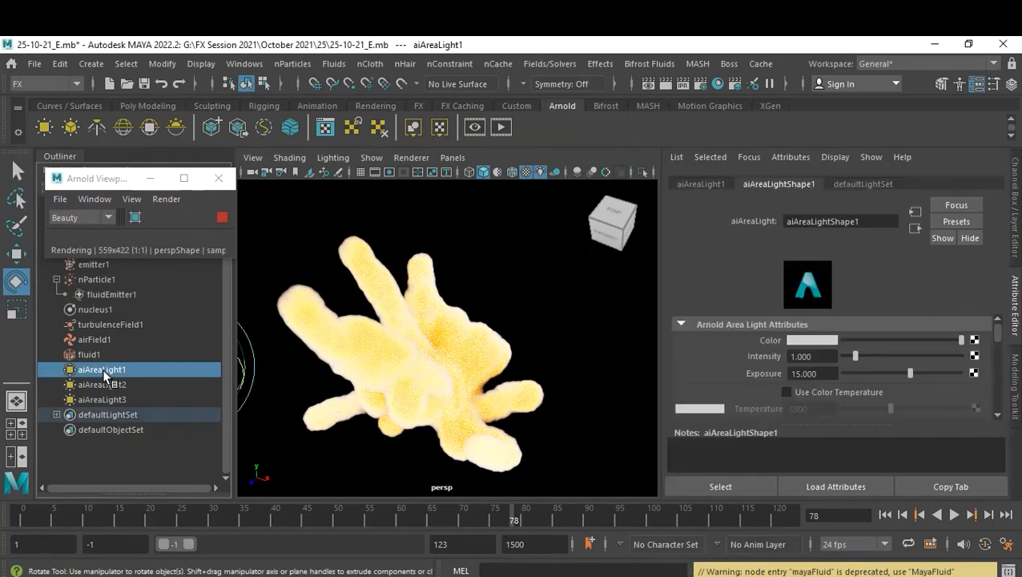
{"action": "left_click", "coordinate": [109, 384], "text": "shift"}
{"action": "left_click", "coordinate": [107, 395], "text": "shift"}
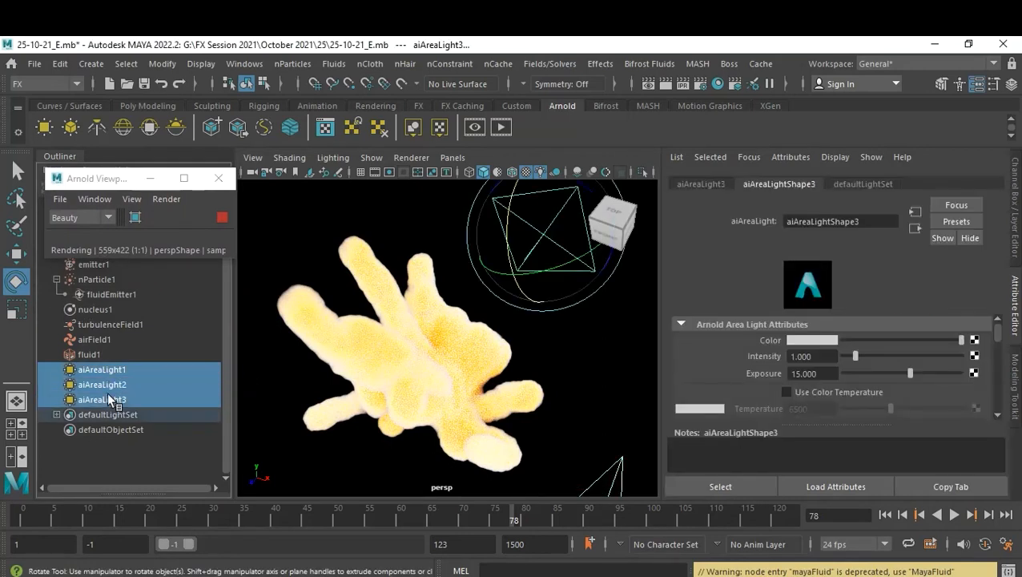
{"action": "left_click", "coordinate": [94, 373]}
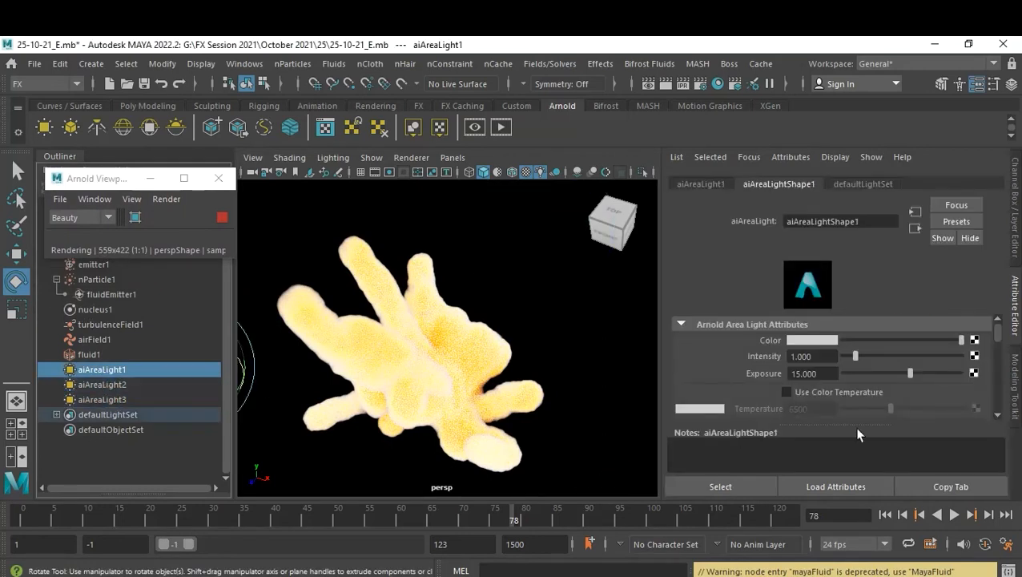
{"action": "left_click", "coordinate": [835, 372]}
{"action": "type", "text": "5"}
{"action": "key", "text": "Return"}
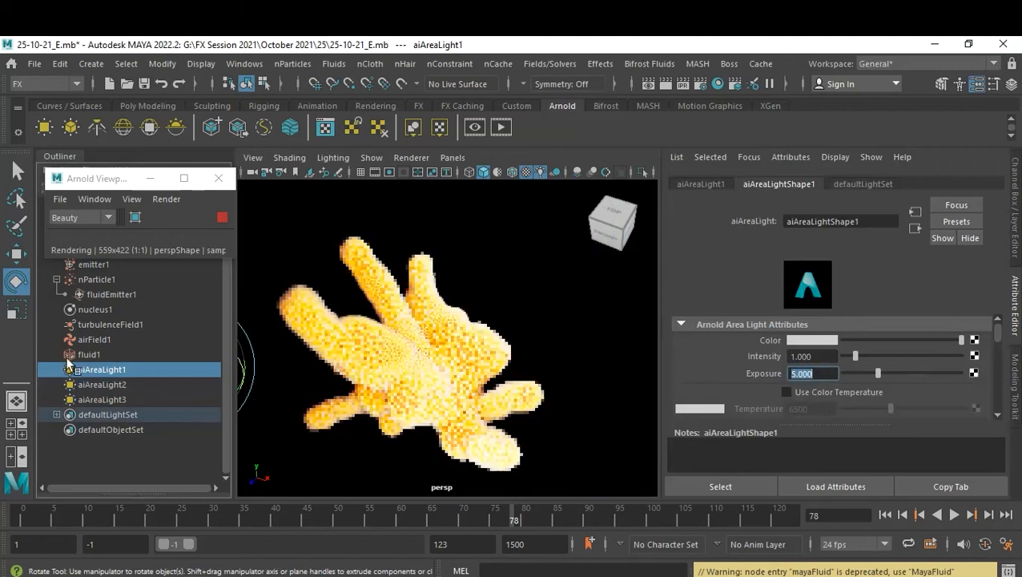
Set the exposure of aiAreaLight2 to 2.
{"action": "left_click", "coordinate": [100, 385]}
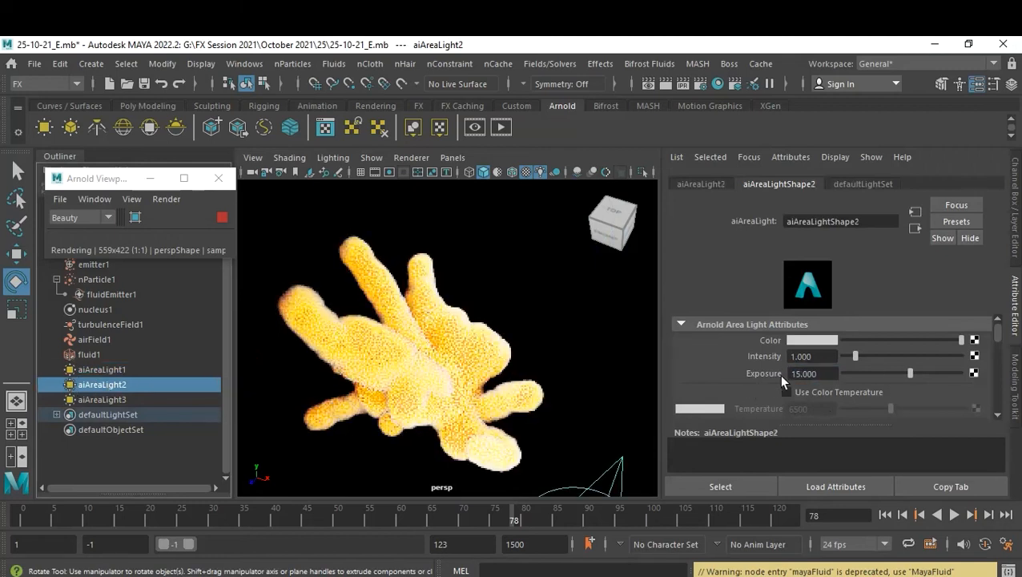
{"action": "left_click", "coordinate": [821, 373]}
{"action": "type", "text": "2"}
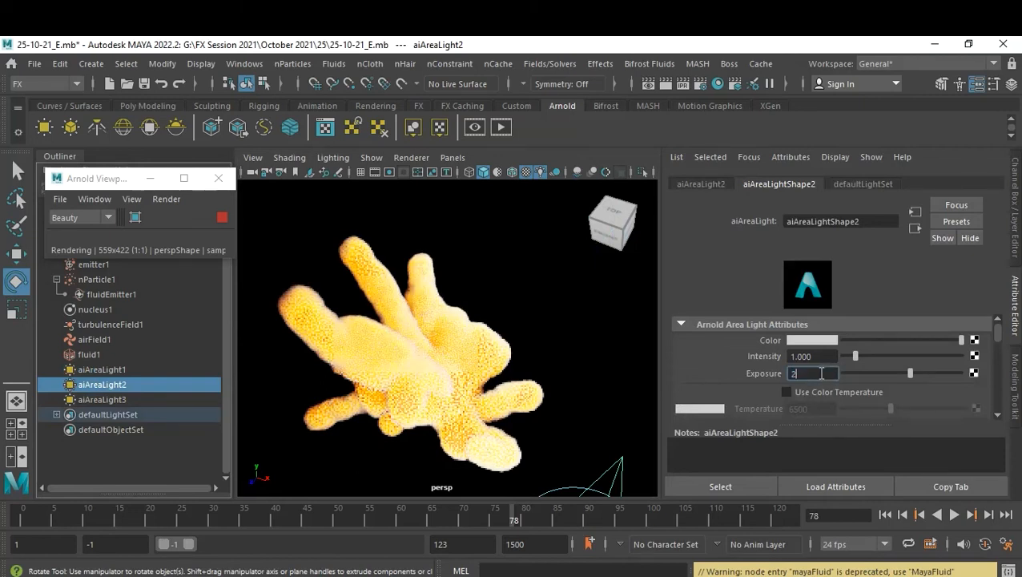
{"action": "key", "text": "Return"}
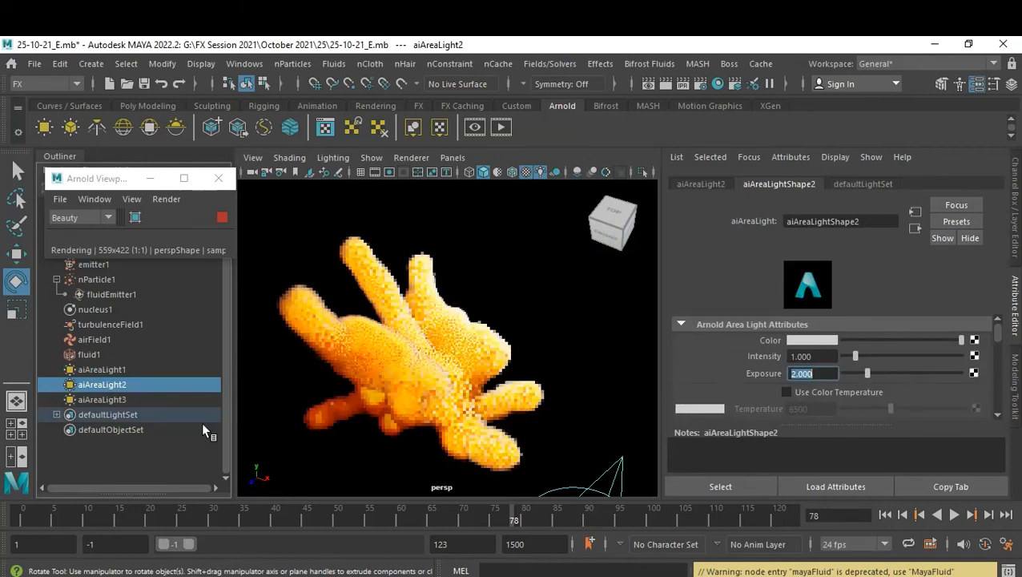
Try exposures of 2, 4 and 8 on aiAreaLight3 in the live render and settle on 10.
{"action": "left_click", "coordinate": [137, 399]}
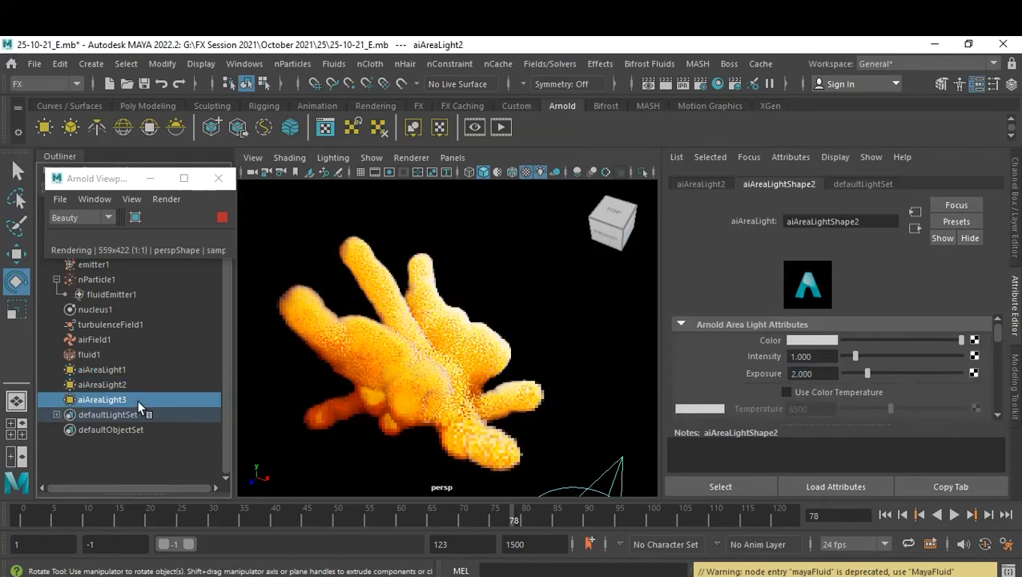
{"action": "left_click", "coordinate": [821, 373]}
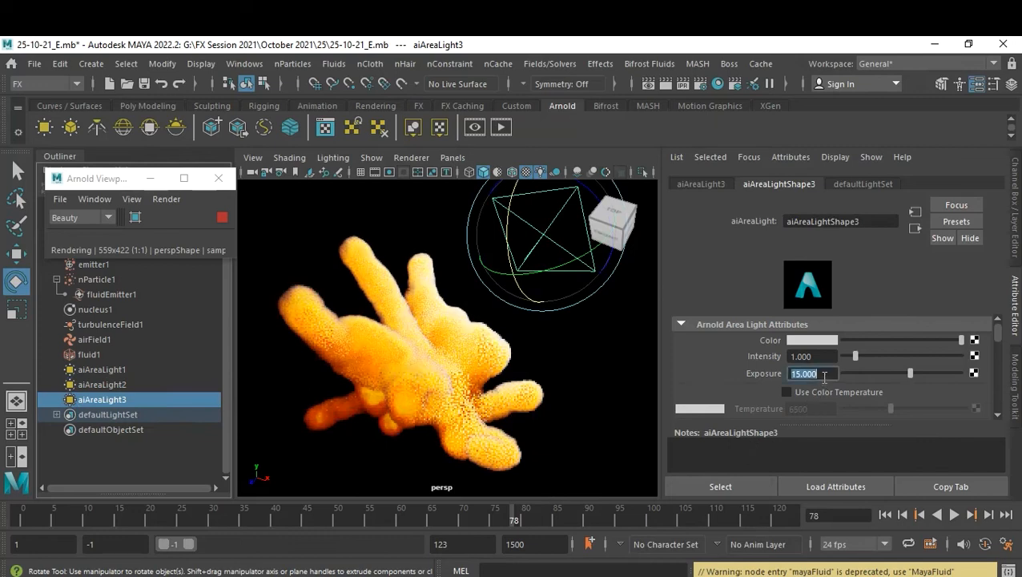
{"action": "type", "text": "2"}
{"action": "key", "text": "Return"}
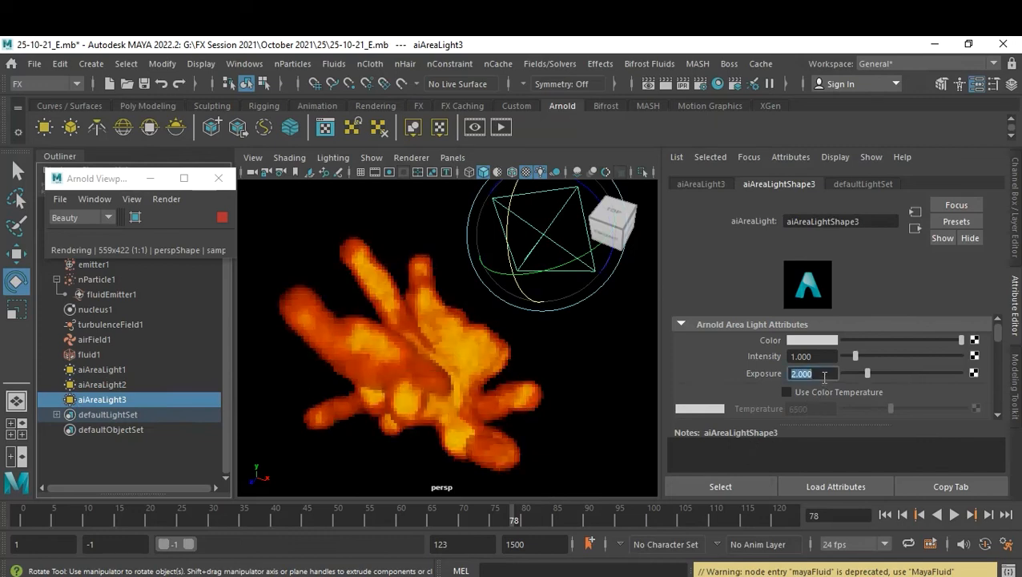
{"action": "type", "text": "4"}
{"action": "key", "text": "Return"}
{"action": "type", "text": "8"}
{"action": "key", "text": "Return"}
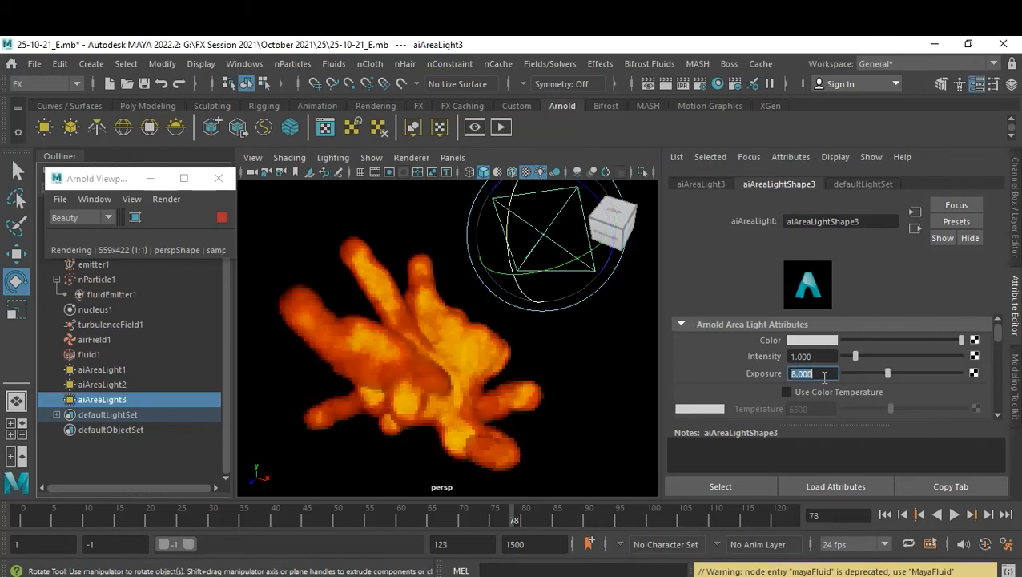
{"action": "type", "text": "10"}
{"action": "key", "text": "Return"}
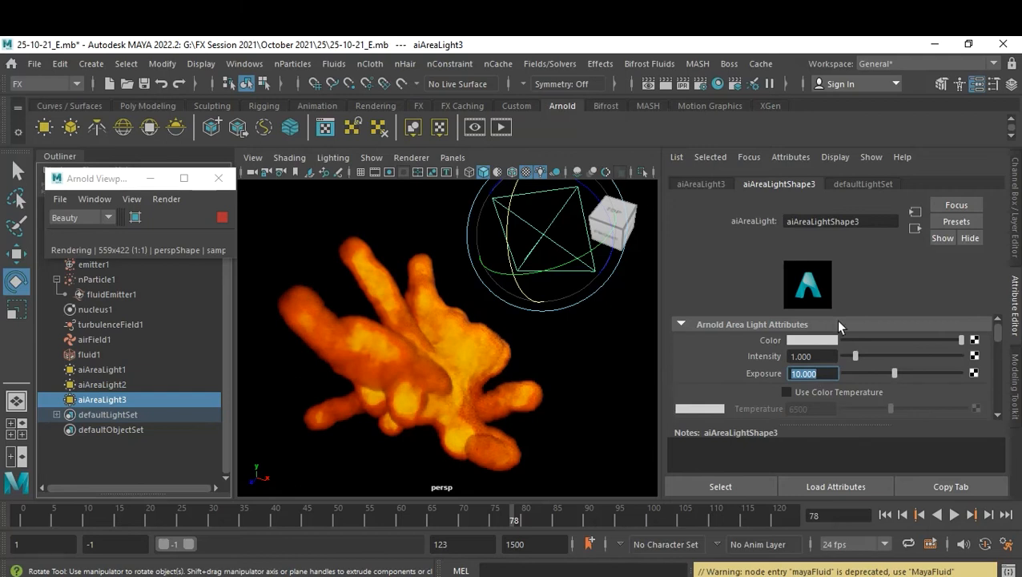
Stop the live Arnold viewport render, close its window and select fluid1.
{"action": "left_click", "coordinate": [224, 219]}
{"action": "left_click", "coordinate": [217, 178]}
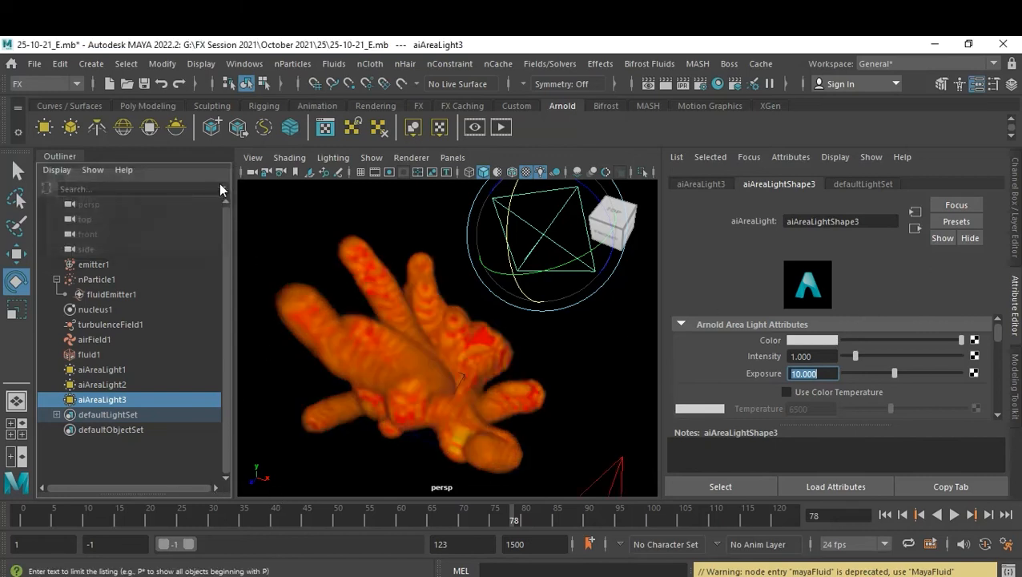
{"action": "left_click", "coordinate": [98, 355]}
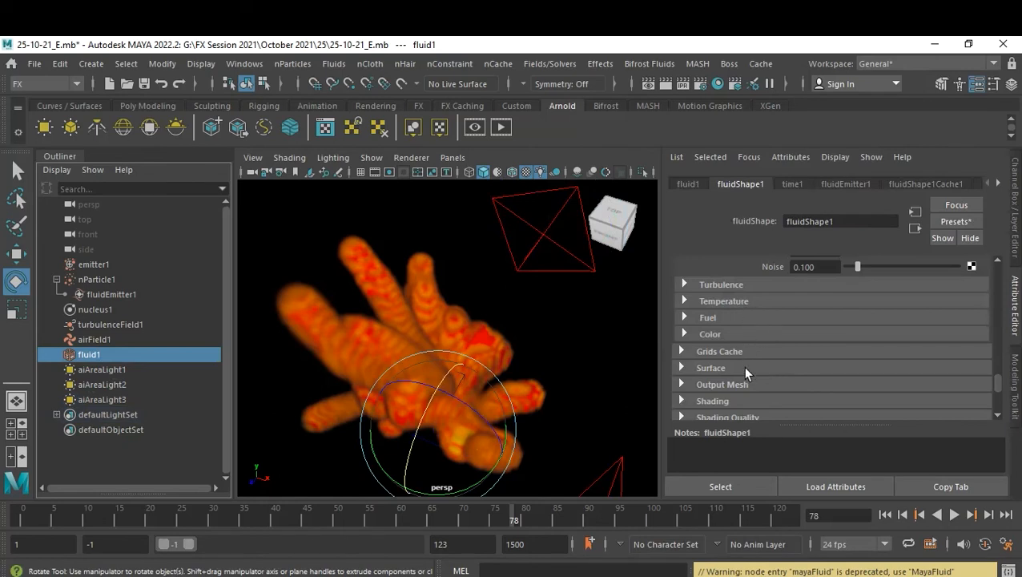
Reveal fluidShape1's shading, shading quality and texture attributes and raise the texture threshold to about 0.649.
{"action": "left_click", "coordinate": [746, 402]}
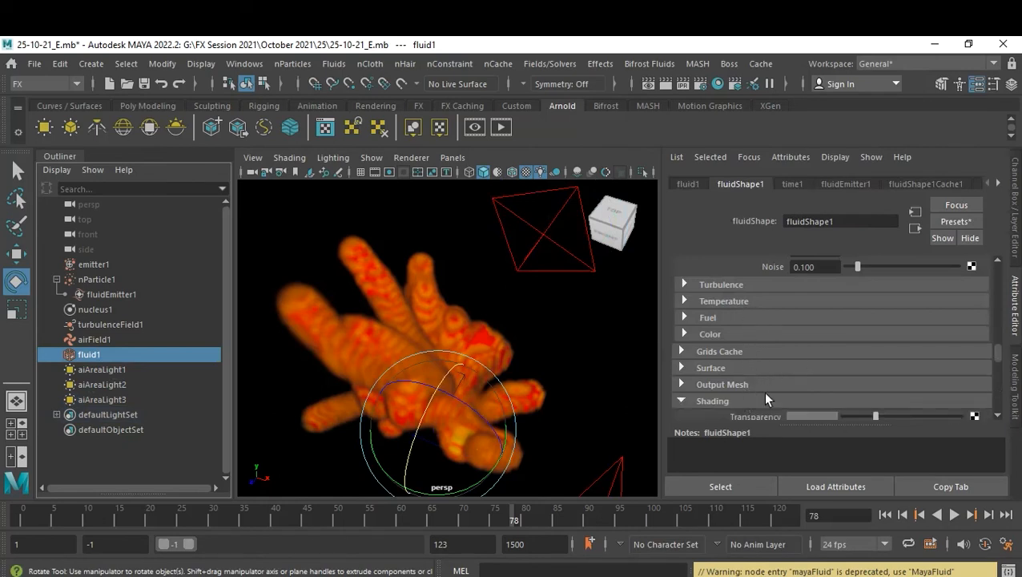
{"action": "scroll", "coordinate": [802, 370], "scroll_direction": "down", "scroll_amount": 5}
{"action": "scroll", "coordinate": [802, 368], "scroll_direction": "down", "scroll_amount": 10}
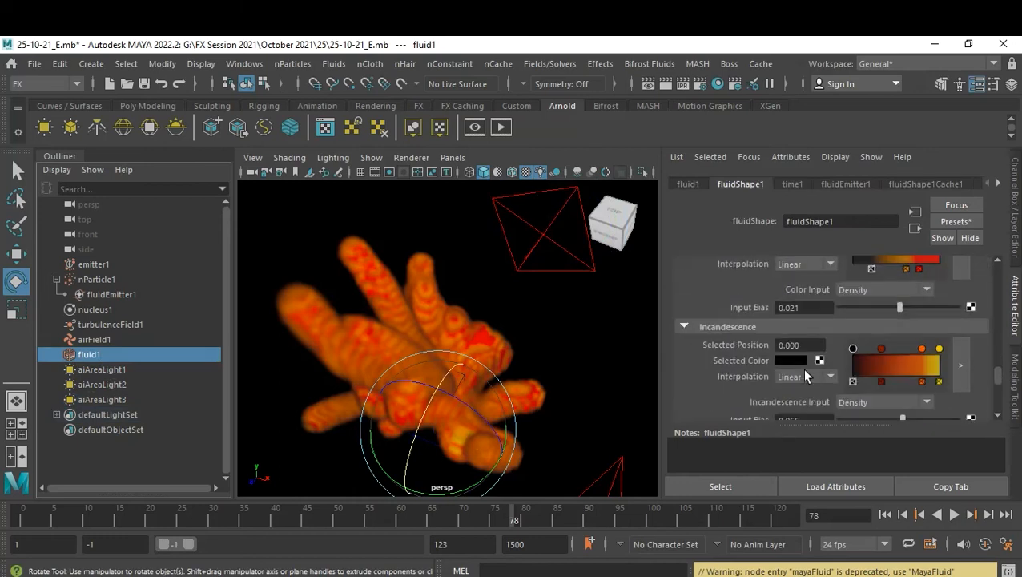
{"action": "scroll", "coordinate": [803, 376], "scroll_direction": "down", "scroll_amount": 3}
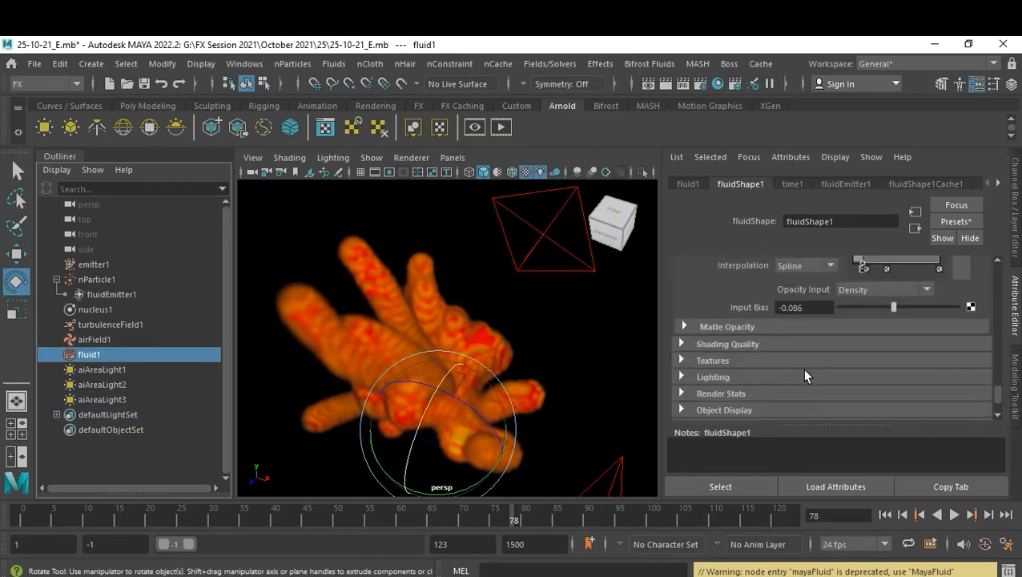
{"action": "left_click", "coordinate": [738, 344]}
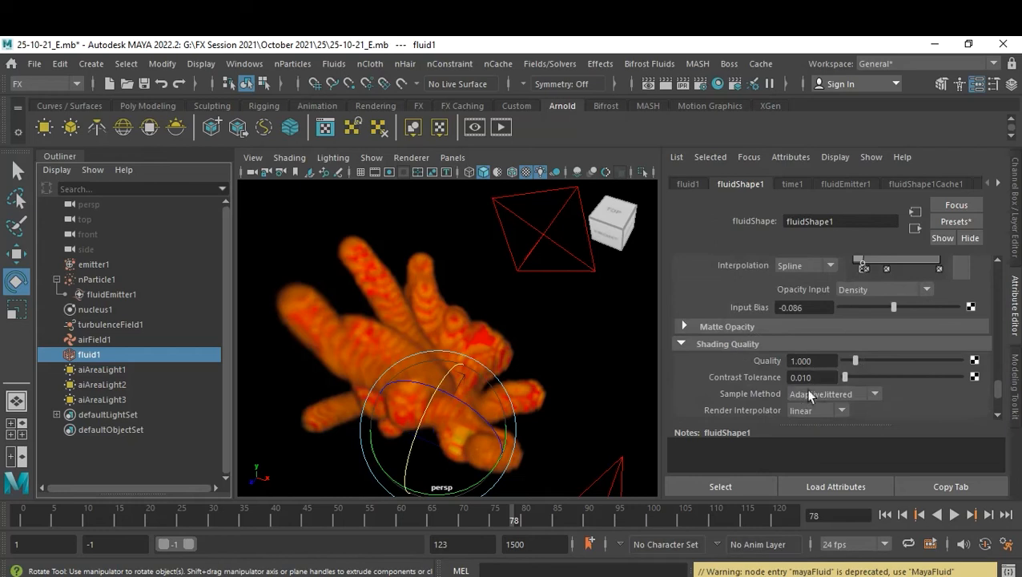
{"action": "scroll", "coordinate": [878, 322], "scroll_direction": "down", "scroll_amount": 3}
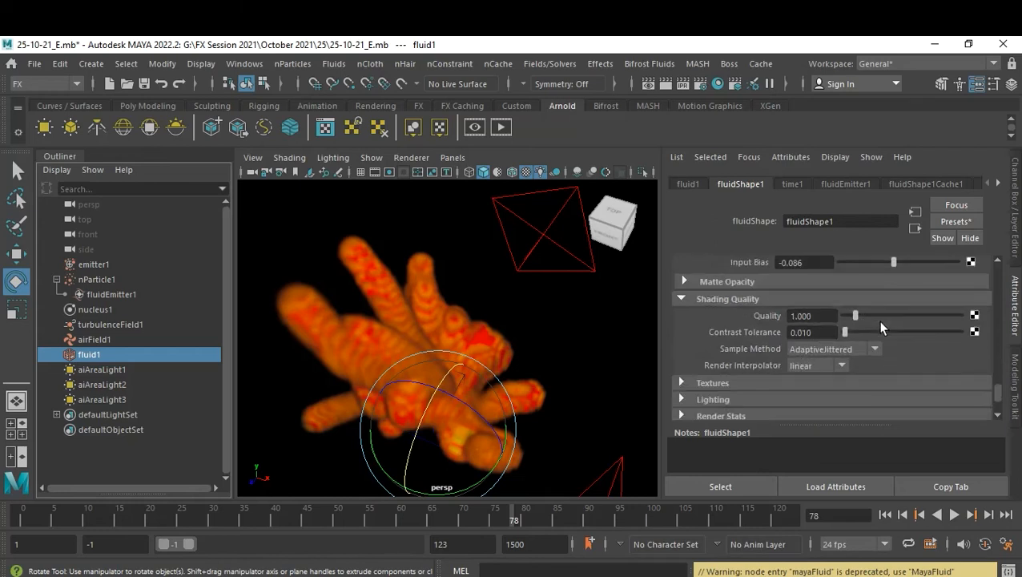
{"action": "left_click", "coordinate": [739, 339]}
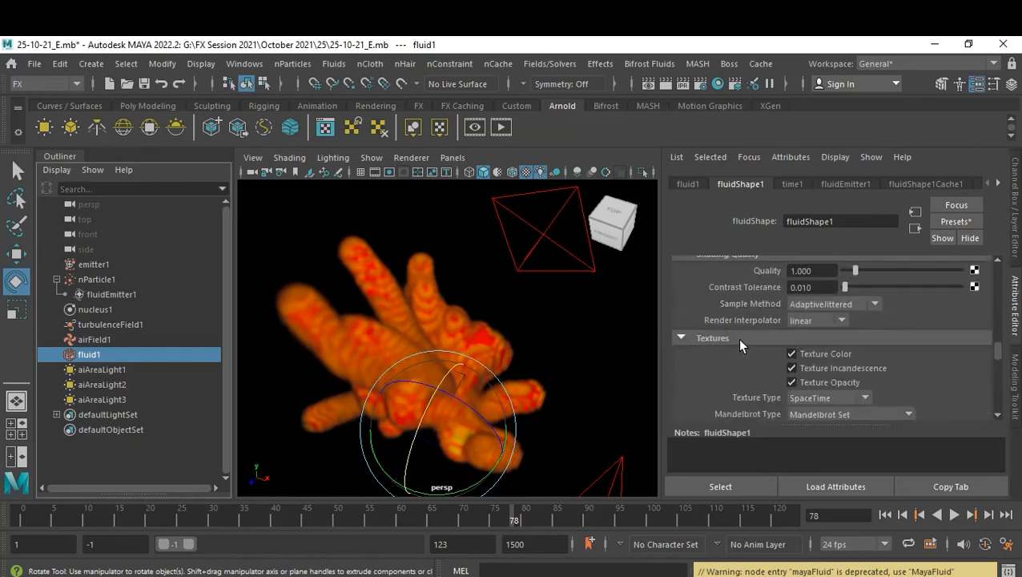
{"action": "left_click", "coordinate": [830, 380]}
{"action": "scroll", "coordinate": [884, 355], "scroll_direction": "down", "scroll_amount": 2}
{"action": "scroll", "coordinate": [887, 361], "scroll_direction": "down", "scroll_amount": 4}
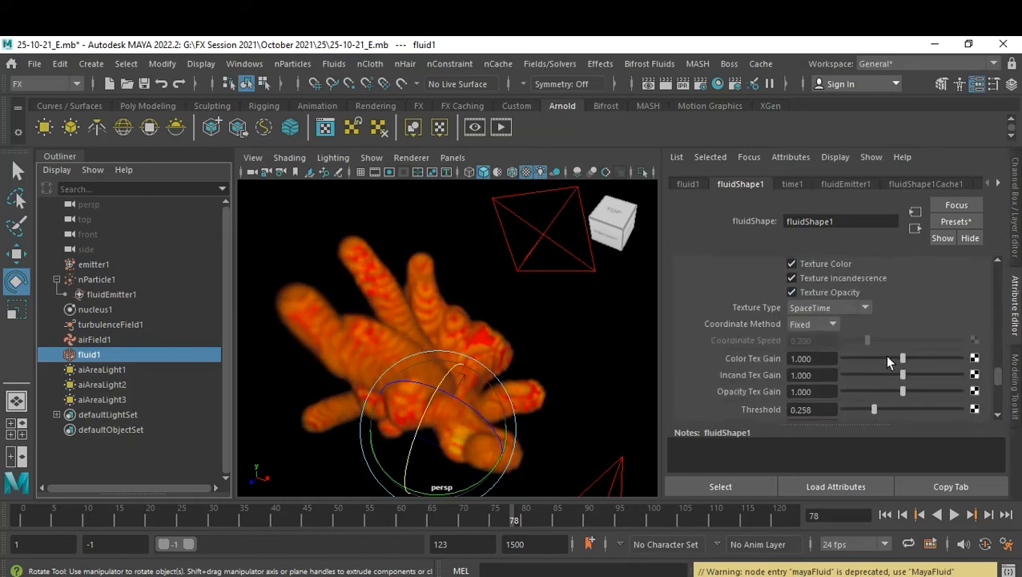
{"action": "left_click_drag", "start_coordinate": [887, 365], "coordinate": [919, 366]}
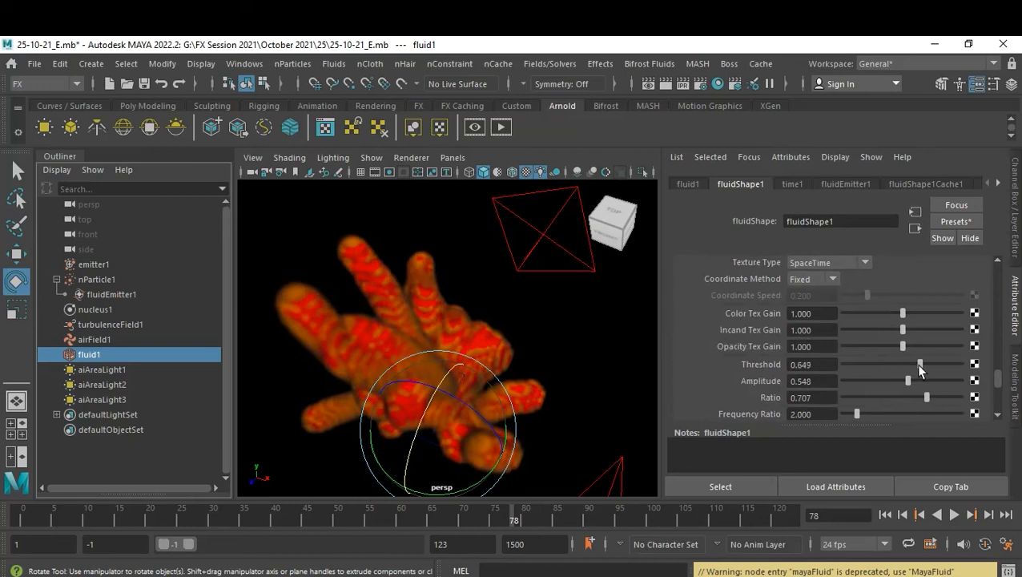
Set the fluid texture's amplitude to about 0.805, ratio to 0.909 and frequency ratio to 5.442.
{"action": "left_click_drag", "start_coordinate": [908, 381], "coordinate": [936, 380]}
{"action": "left_click_drag", "start_coordinate": [928, 400], "coordinate": [950, 398]}
{"action": "left_click", "coordinate": [901, 413]}
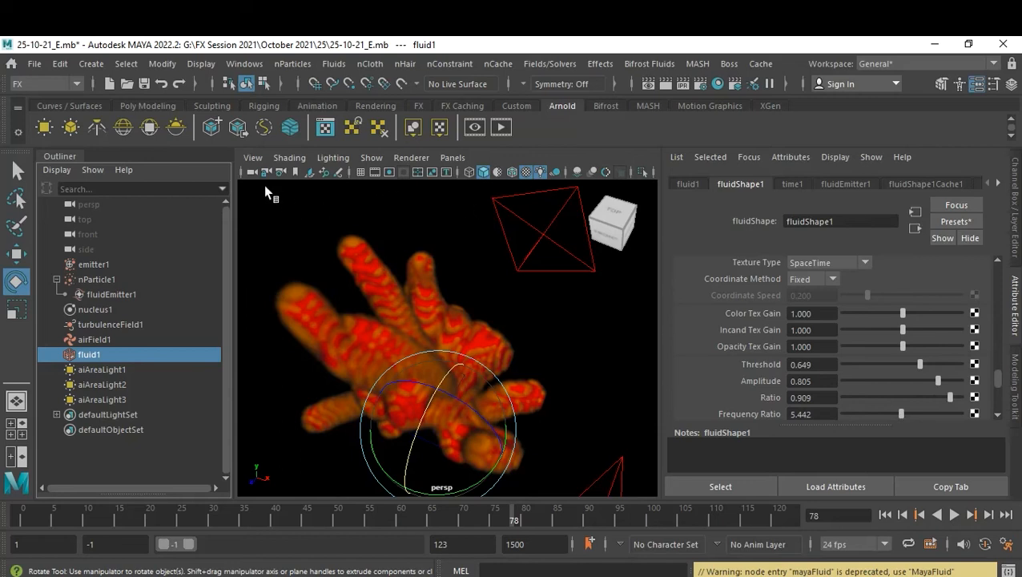
Switch the viewport renderer back to Viewport 2.0, check the textured fluid in the Arnold RenderView and close the render.
{"action": "left_click", "coordinate": [412, 159]}
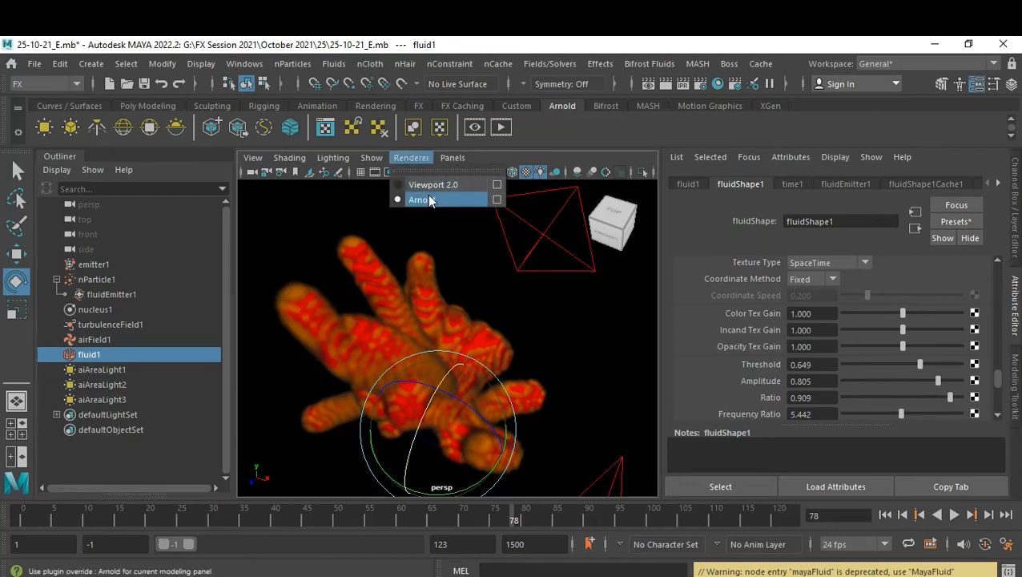
{"action": "left_click", "coordinate": [426, 190]}
{"action": "left_click", "coordinate": [413, 159]}
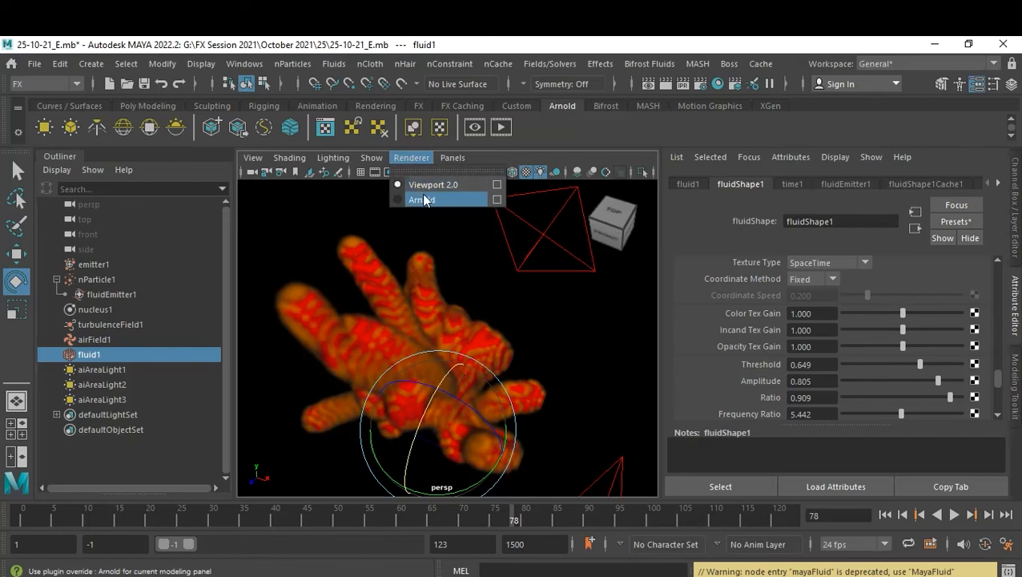
{"action": "left_click", "coordinate": [500, 128]}
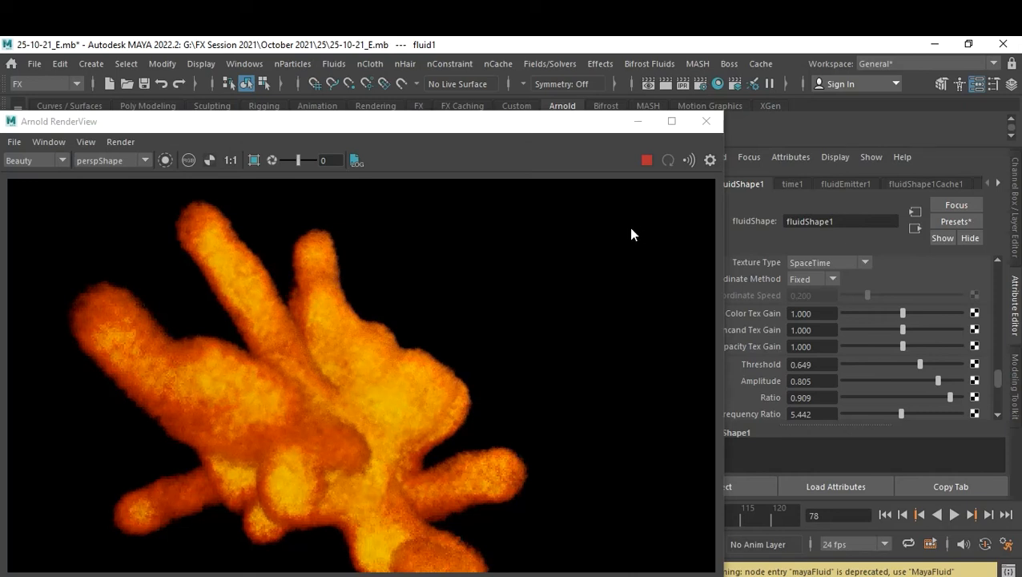
{"action": "left_click", "coordinate": [708, 127]}
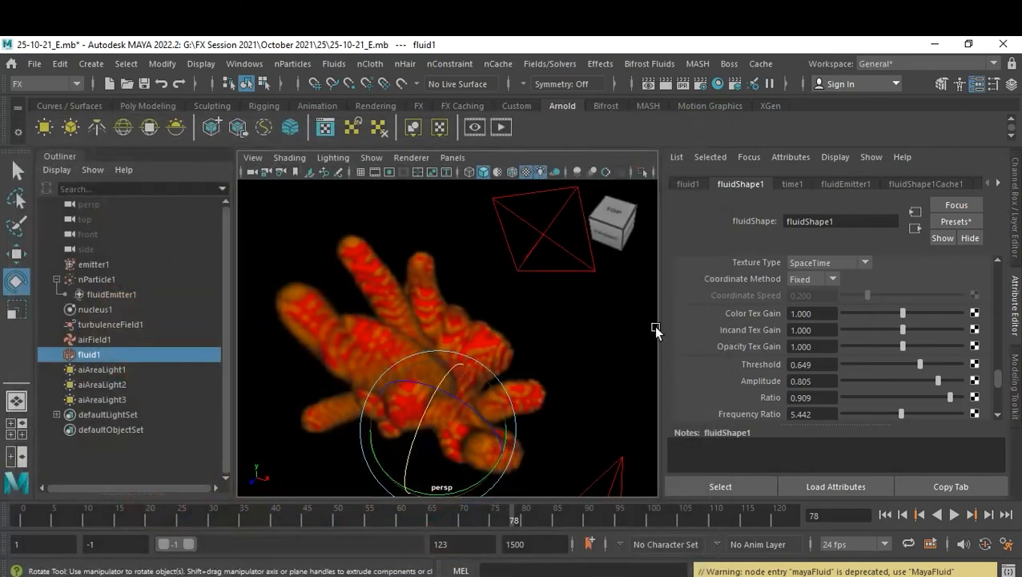
Try Invert Texture on the fluid texture and turn on Inflection.
{"action": "scroll", "coordinate": [873, 366], "scroll_direction": "down", "scroll_amount": 3}
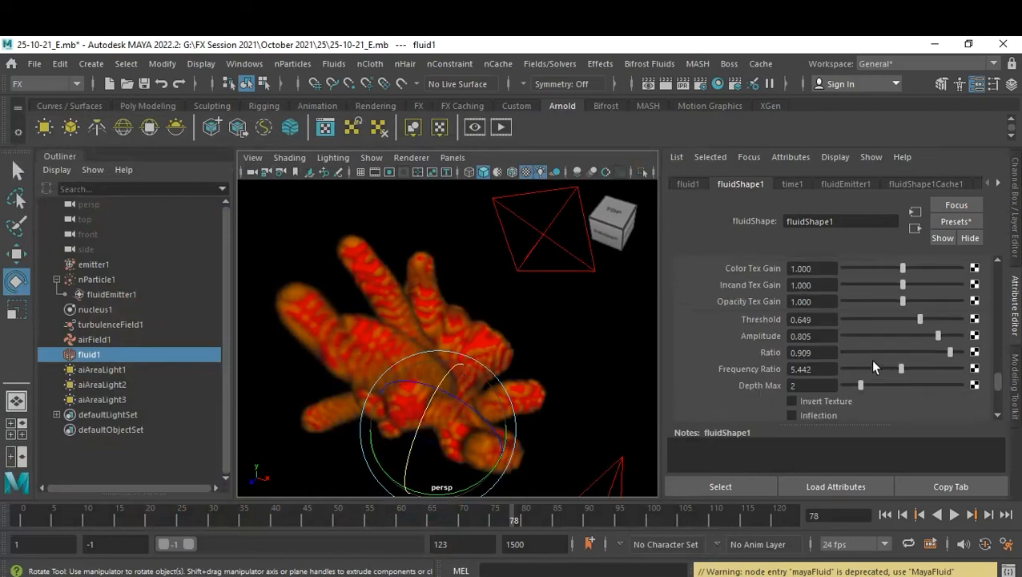
{"action": "left_click", "coordinate": [845, 357]}
{"action": "left_click", "coordinate": [845, 357]}
{"action": "left_click", "coordinate": [814, 369]}
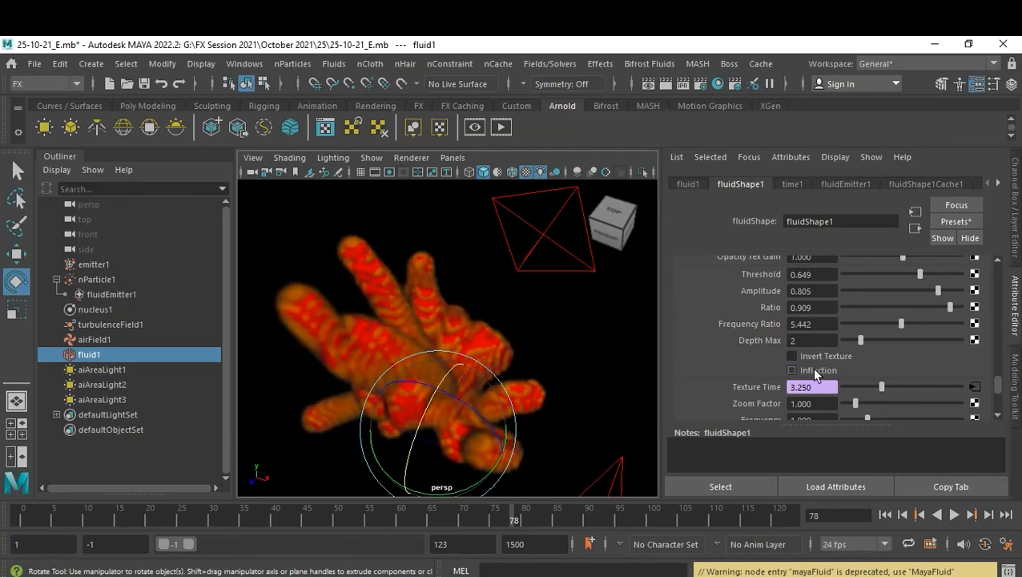
{"action": "scroll", "coordinate": [898, 386], "scroll_direction": "down", "scroll_amount": 2}
{"action": "scroll", "coordinate": [896, 385], "scroll_direction": "down", "scroll_amount": 2}
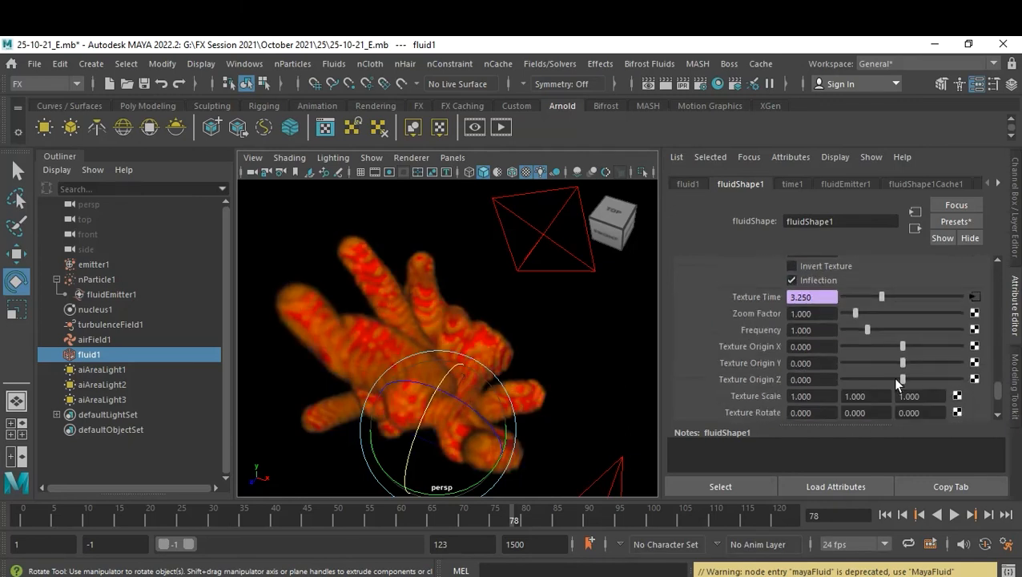
{"action": "scroll", "coordinate": [895, 385], "scroll_direction": "down", "scroll_amount": 1}
Try the Billow texture type on the fluid and settle on Perlin Noise.
{"action": "scroll", "coordinate": [895, 385], "scroll_direction": "up", "scroll_amount": 4}
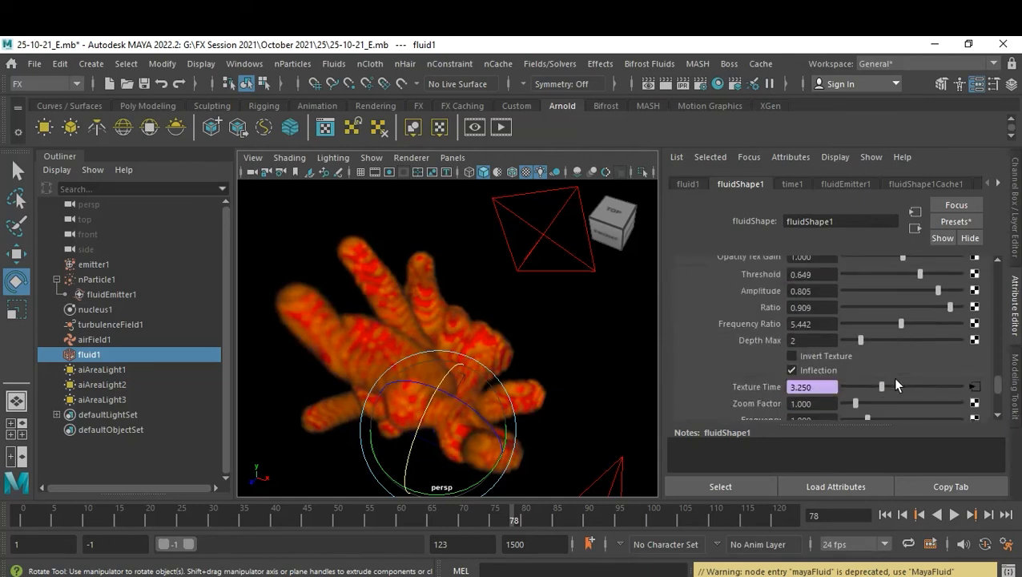
{"action": "scroll", "coordinate": [896, 384], "scroll_direction": "up", "scroll_amount": 3}
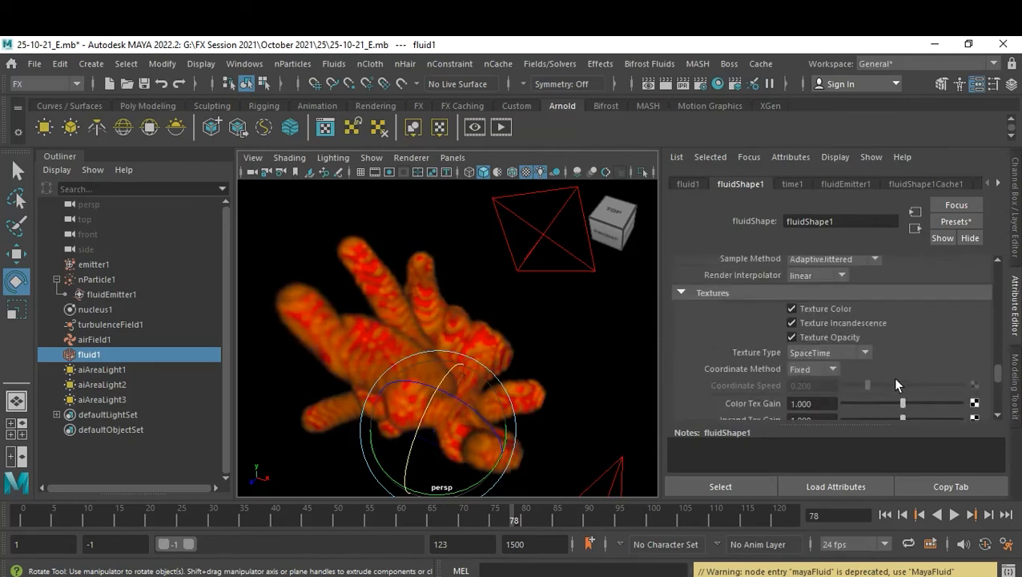
{"action": "left_click", "coordinate": [849, 357]}
{"action": "left_click", "coordinate": [841, 378]}
{"action": "left_click", "coordinate": [840, 352]}
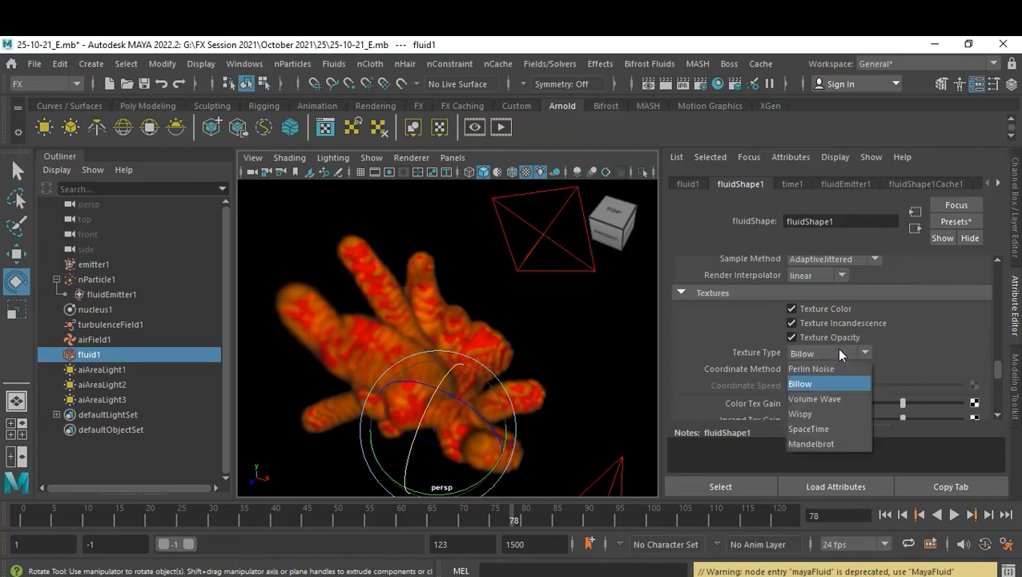
{"action": "left_click", "coordinate": [838, 370]}
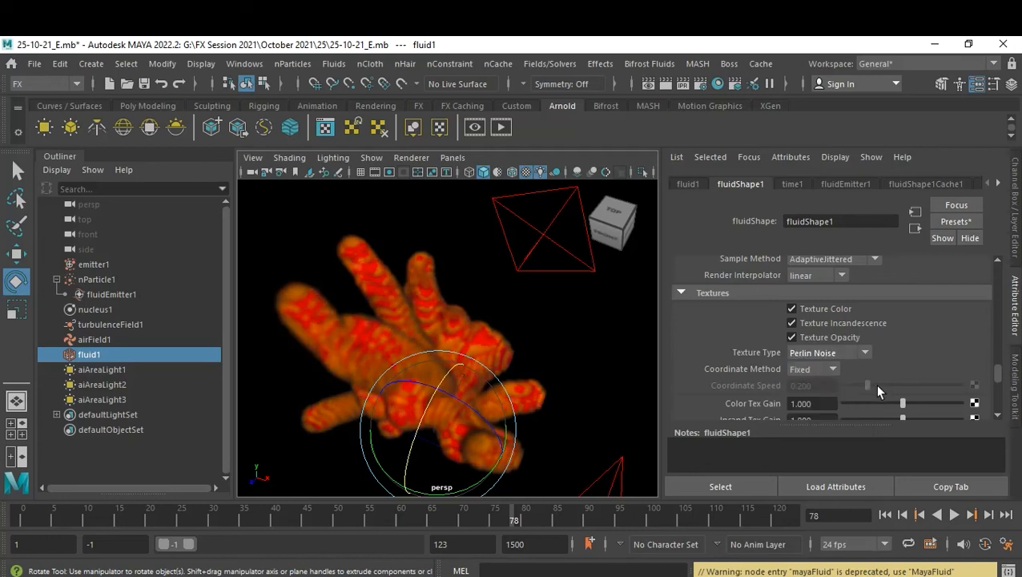
Lower the fluid's texture threshold to about 0.240 and its opacity input bias to about -0.429.
{"action": "scroll", "coordinate": [877, 390], "scroll_direction": "down", "scroll_amount": 2}
{"action": "mouse_move", "coordinate": [878, 409]}
{"action": "left_mouse_down"}
{"action": "mouse_move", "coordinate": [964, 402]}
{"action": "mouse_move", "coordinate": [855, 415]}
{"action": "mouse_move", "coordinate": [869, 413]}
{"action": "left_mouse_up"}
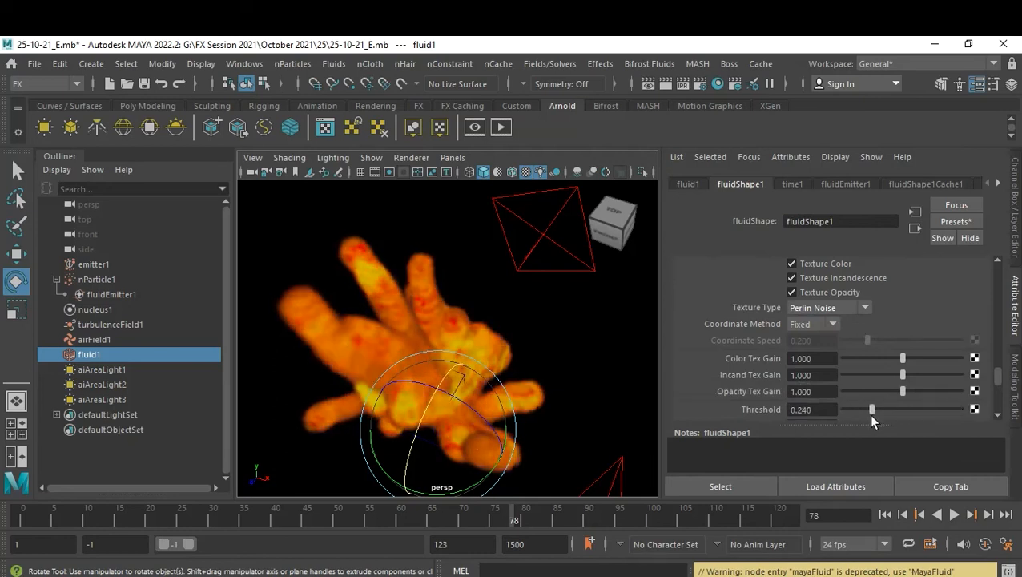
{"action": "scroll", "coordinate": [877, 375], "scroll_direction": "up", "scroll_amount": 2}
{"action": "scroll", "coordinate": [877, 374], "scroll_direction": "up", "scroll_amount": 10}
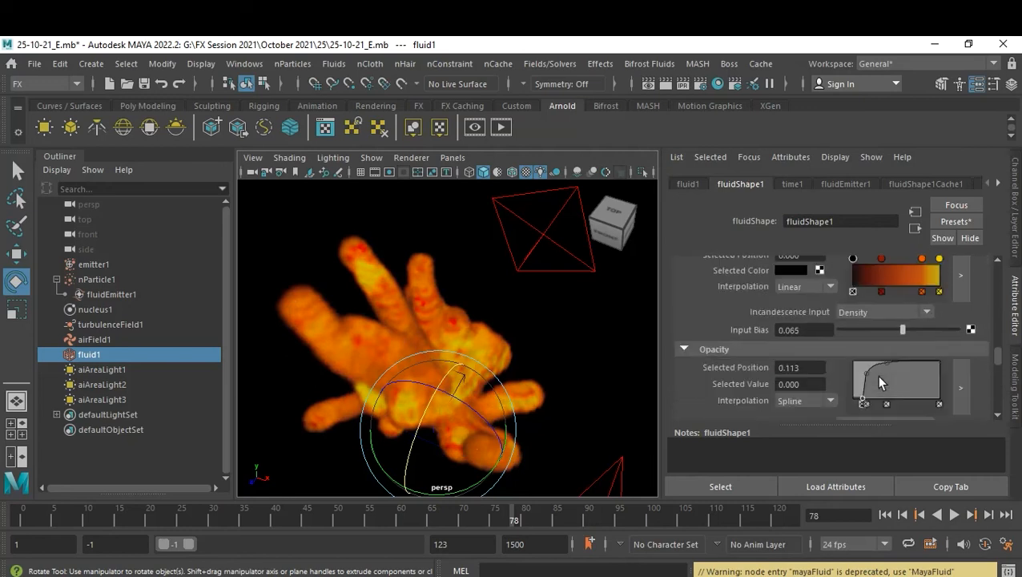
{"action": "mouse_move", "coordinate": [886, 397]}
{"action": "left_mouse_down"}
{"action": "mouse_move", "coordinate": [862, 398]}
{"action": "mouse_move", "coordinate": [874, 402]}
{"action": "left_mouse_up"}
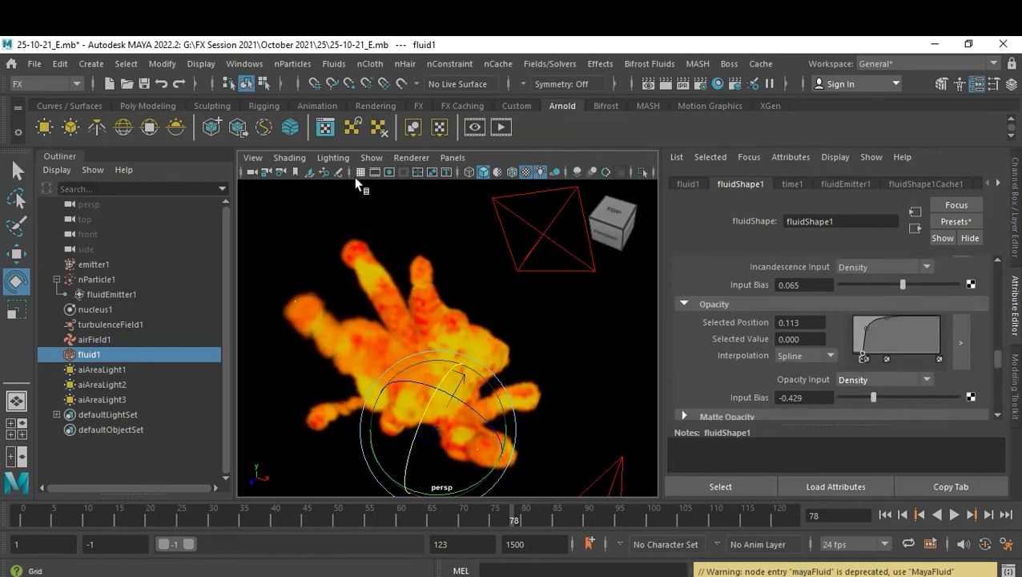
Switch the viewport renderer to Arnold and start the live render of the fluid.
{"action": "left_click", "coordinate": [410, 157]}
{"action": "left_click", "coordinate": [417, 201]}
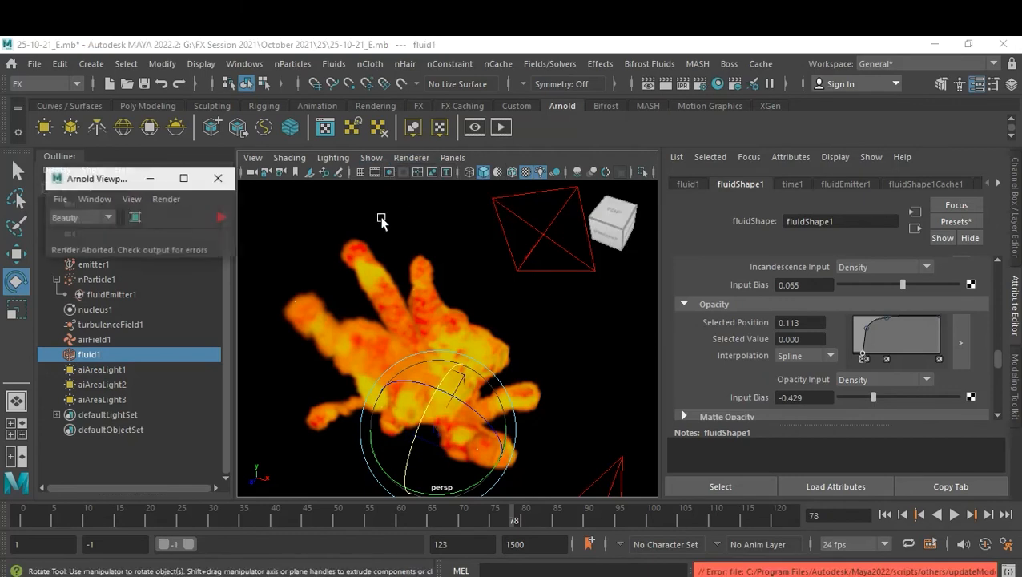
{"action": "left_click", "coordinate": [221, 221]}
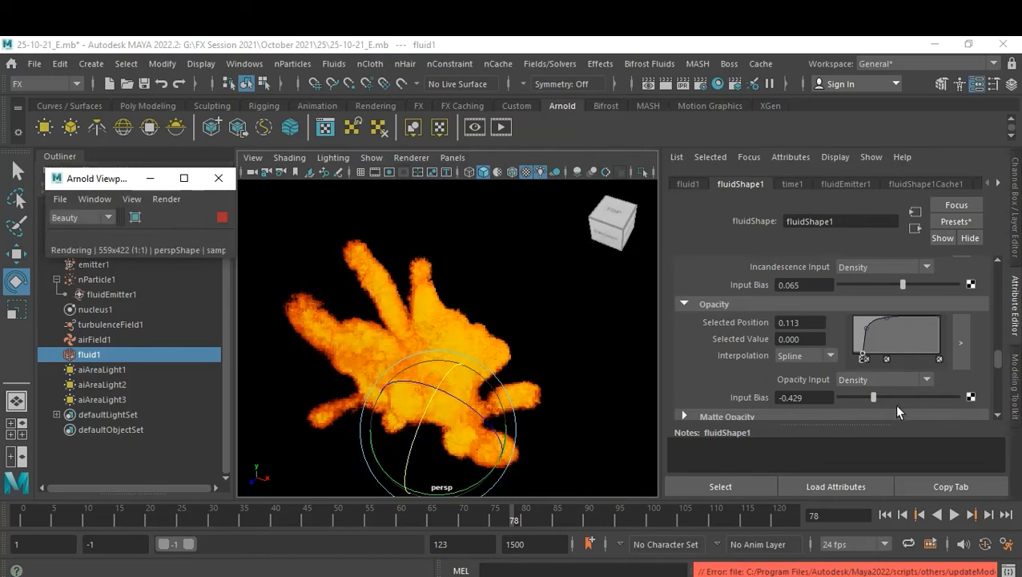
Reshape the fluid's opacity curve with a point at position 0.252 and value 0.520, keeping the input bias at -0.429.
{"action": "left_click", "coordinate": [873, 398]}
{"action": "left_click_drag", "start_coordinate": [871, 401], "coordinate": [874, 401]}
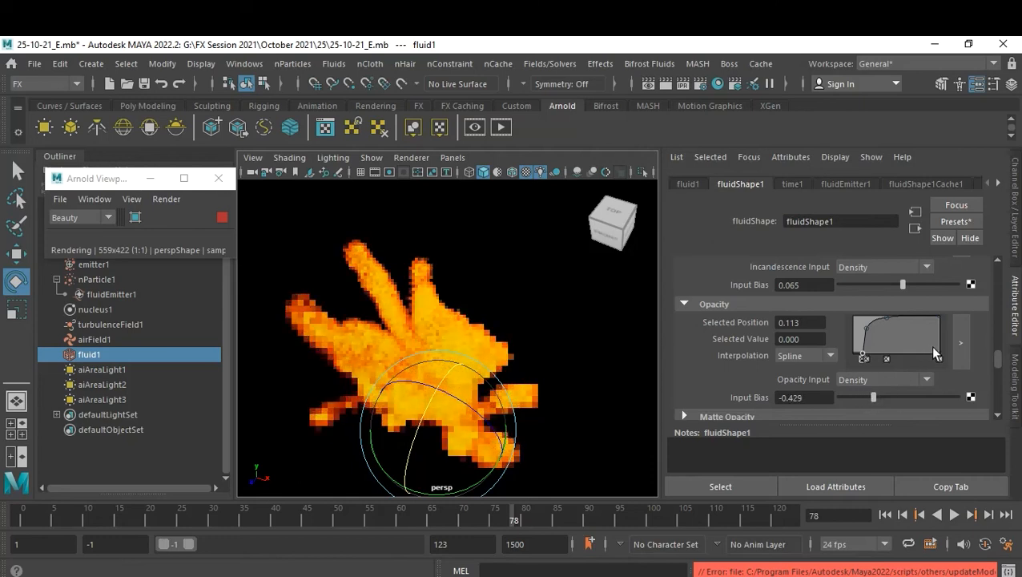
{"action": "left_click", "coordinate": [874, 333]}
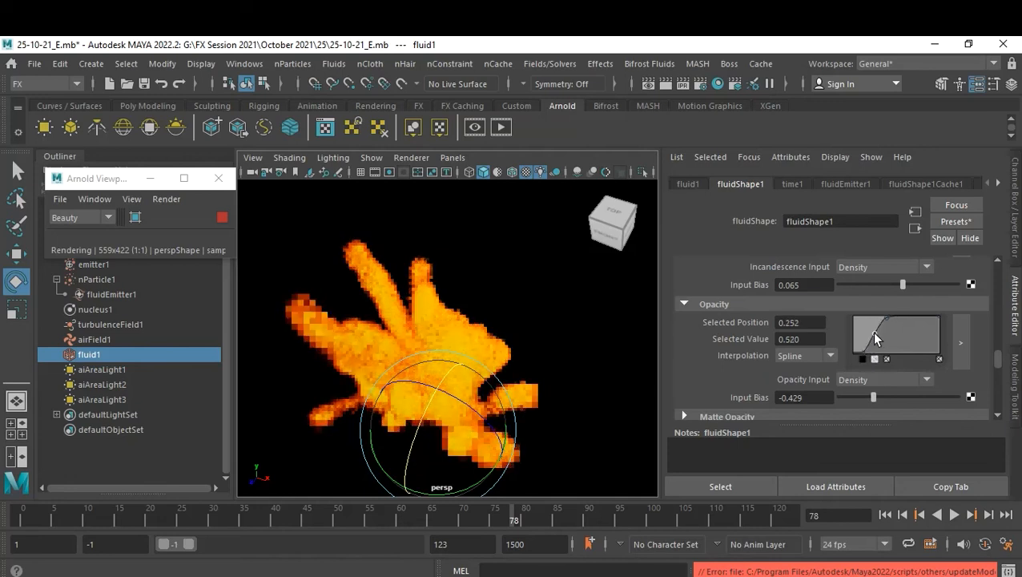
Try Pressure as the fluid's opacity input and settle on Center Gradient.
{"action": "left_click", "coordinate": [927, 382]}
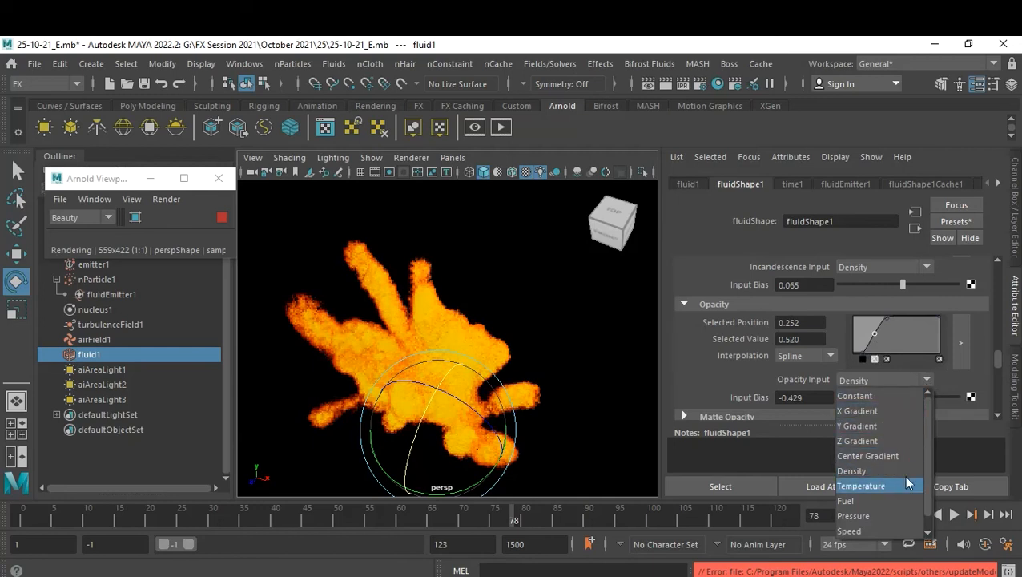
{"action": "left_click", "coordinate": [888, 517]}
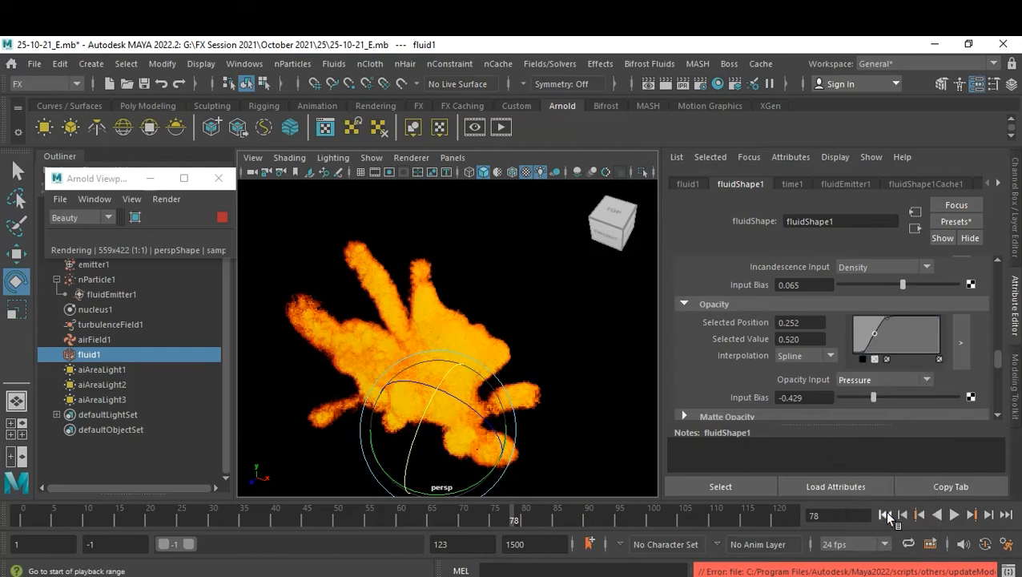
{"action": "left_click", "coordinate": [883, 380]}
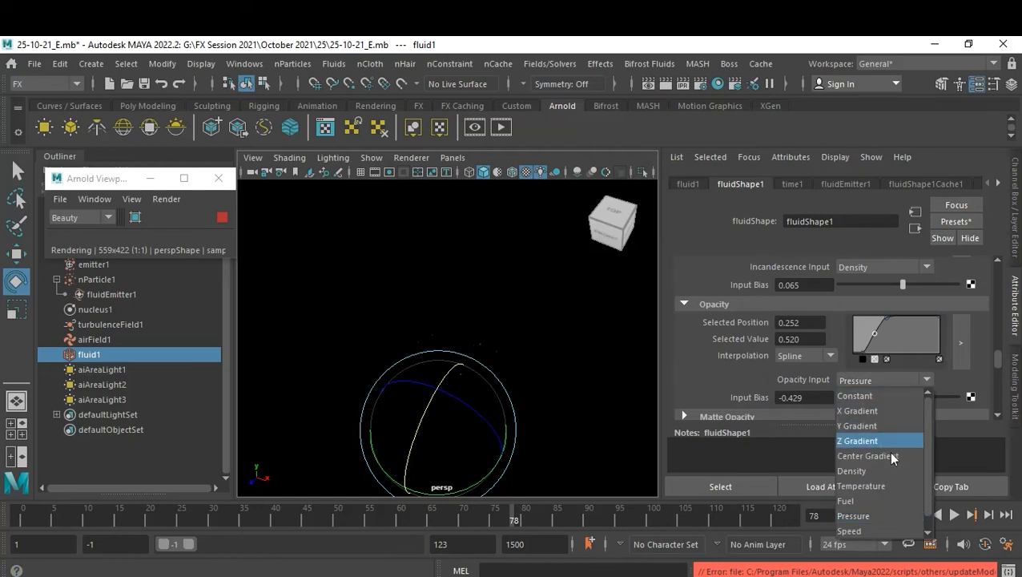
{"action": "left_click", "coordinate": [891, 456]}
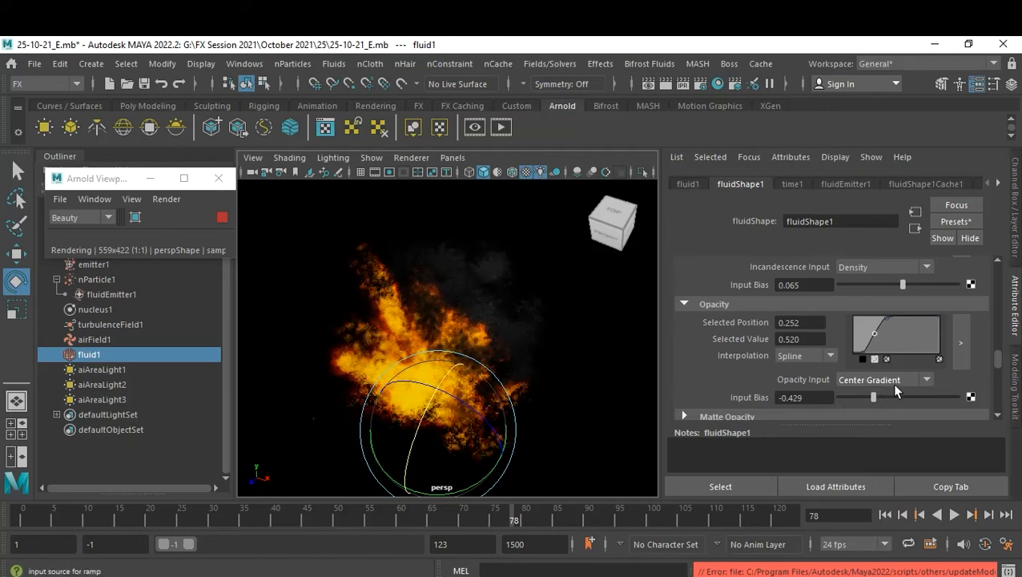
Lighten the fluid's first incandescence color to a grey of value 0.204 and brighten the dark color-ramp marker at position 0.217.
{"action": "left_click_drag", "start_coordinate": [1001, 367], "coordinate": [1001, 353]}
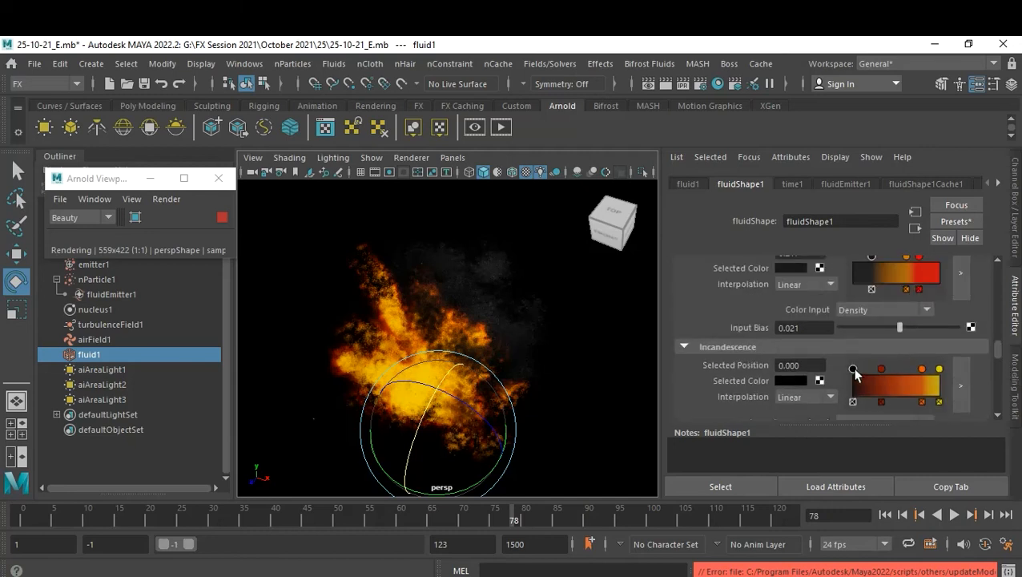
{"action": "left_click", "coordinate": [793, 380]}
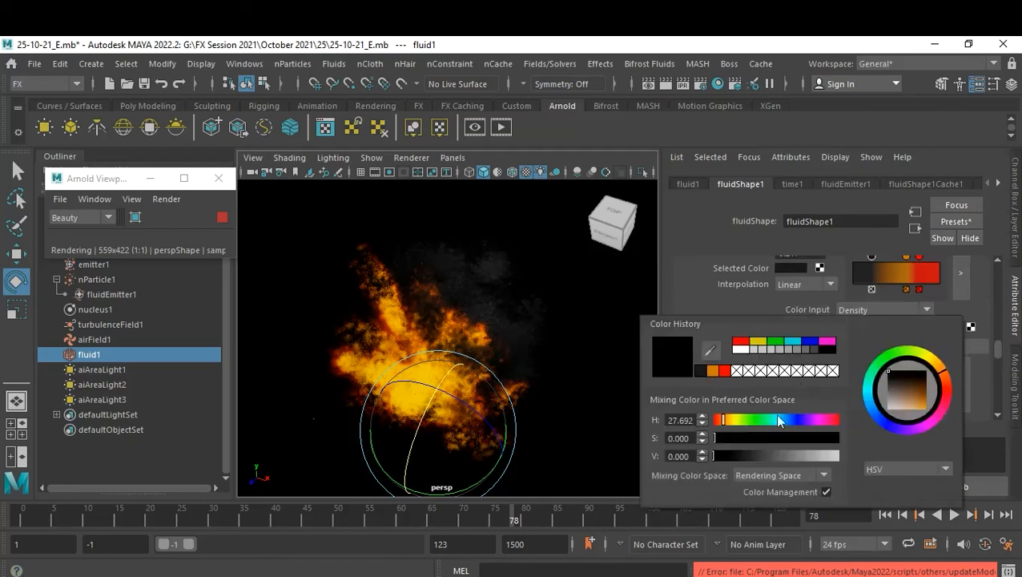
{"action": "mouse_move", "coordinate": [773, 452]}
{"action": "left_mouse_down"}
{"action": "mouse_move", "coordinate": [790, 452]}
{"action": "mouse_move", "coordinate": [777, 452]}
{"action": "left_mouse_up"}
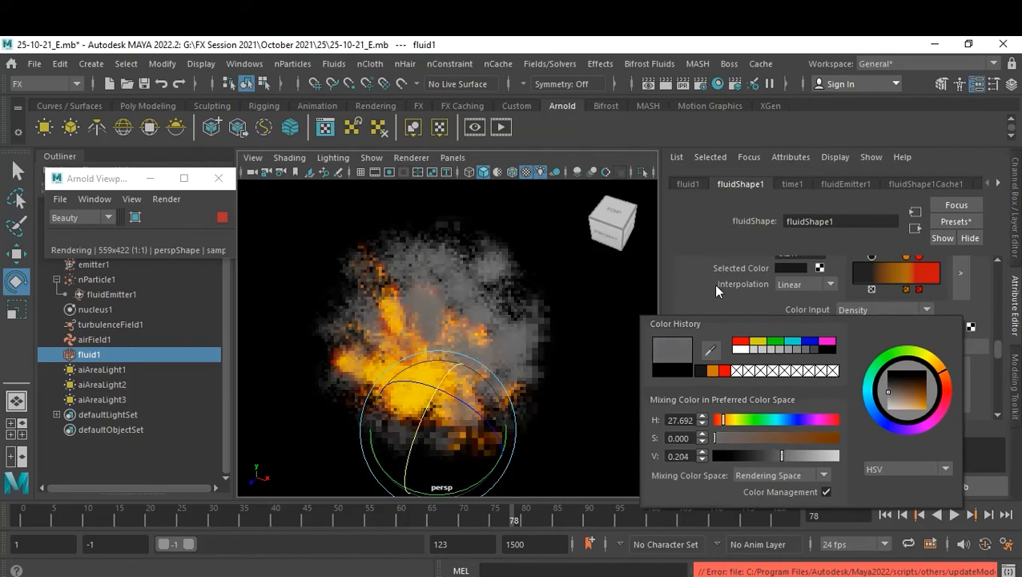
{"action": "scroll", "coordinate": [761, 296], "scroll_direction": "up", "scroll_amount": 1}
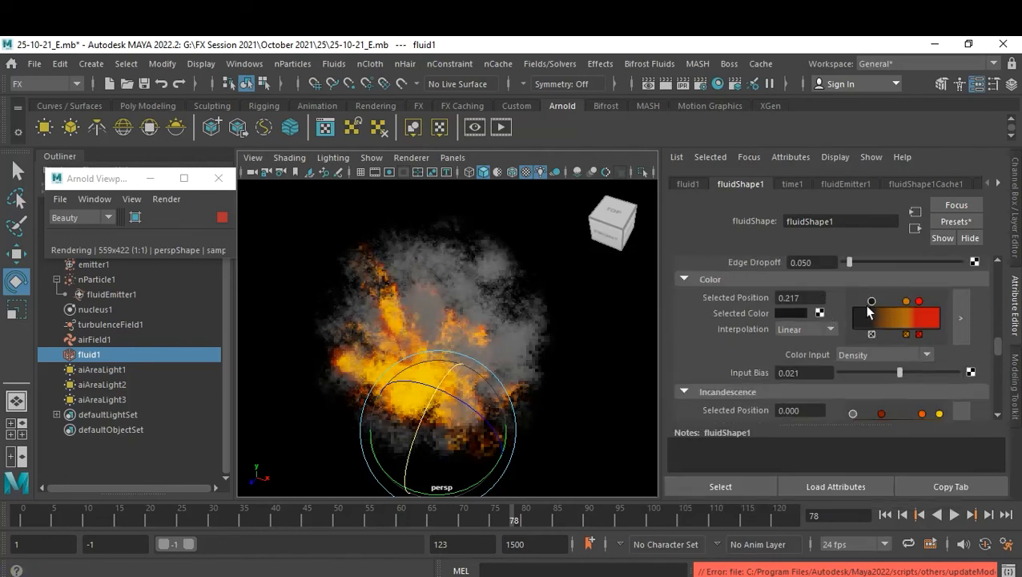
{"action": "left_click", "coordinate": [780, 313]}
{"action": "left_click_drag", "start_coordinate": [742, 386], "coordinate": [752, 387]}
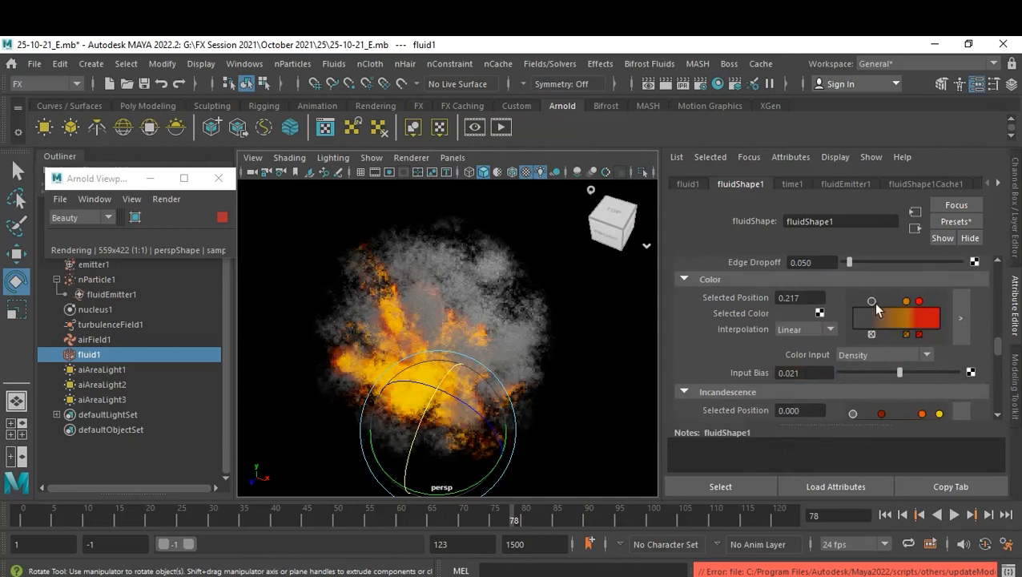
Stop the live Arnold render and play the fluid from the start of the timeline to frame 83.
{"action": "left_click", "coordinate": [886, 515]}
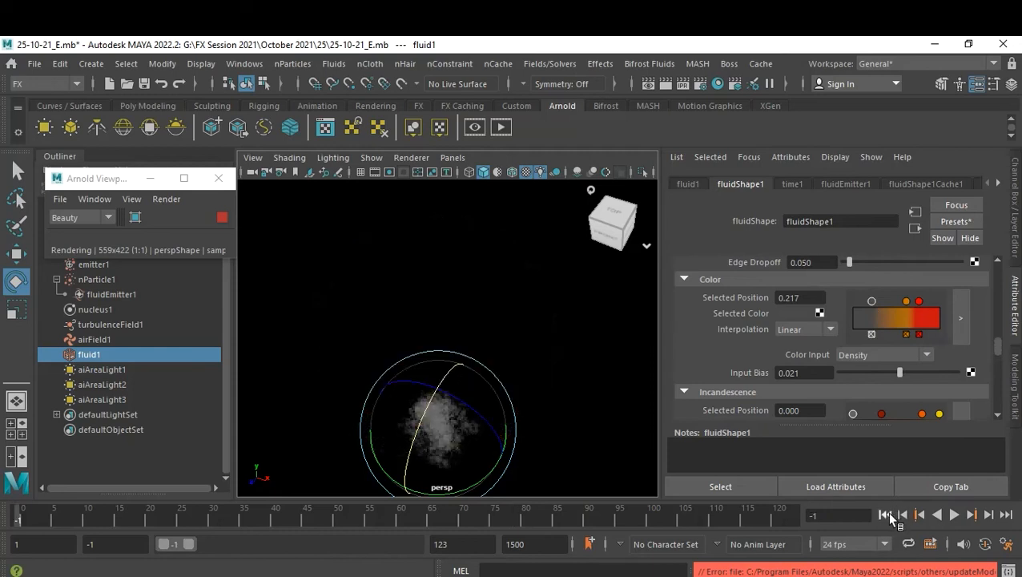
{"action": "left_click", "coordinate": [560, 374]}
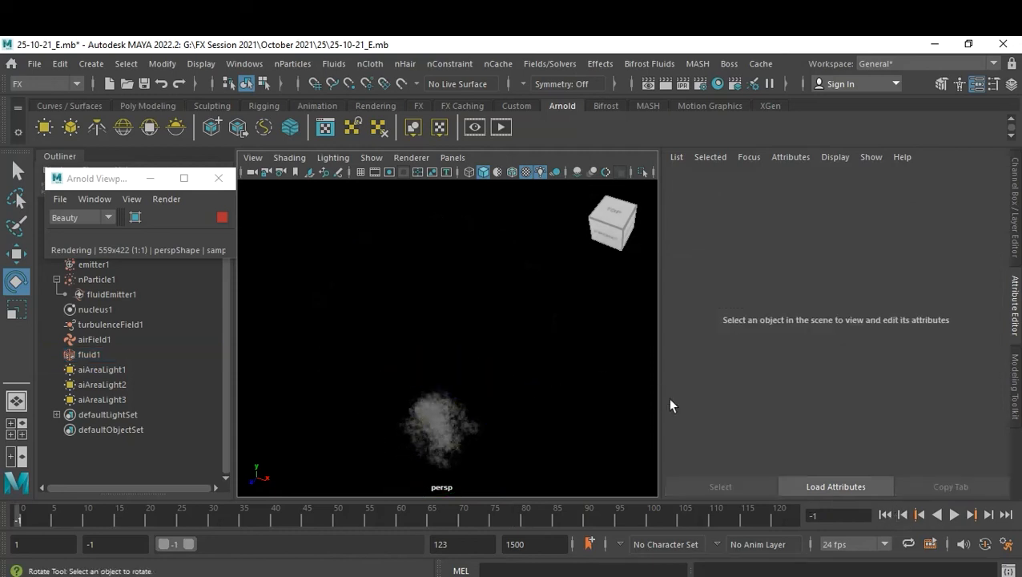
{"action": "left_click", "coordinate": [954, 515]}
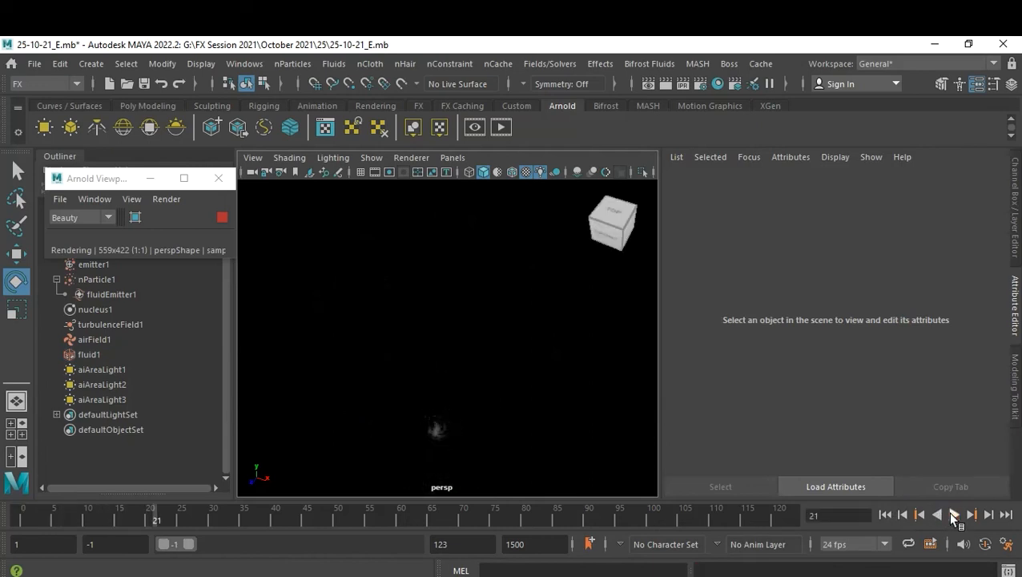
{"action": "left_click", "coordinate": [222, 217]}
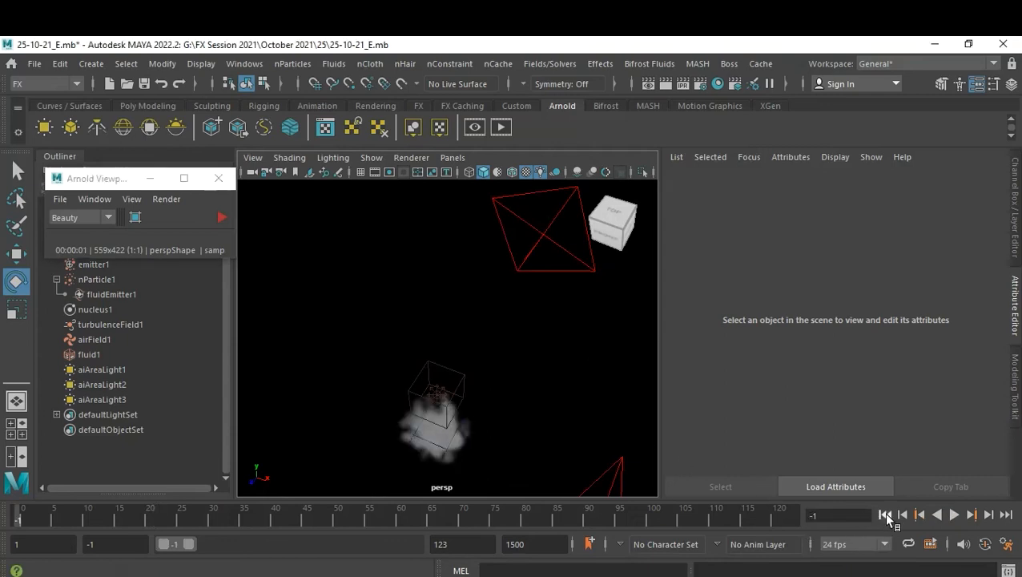
{"action": "left_click", "coordinate": [953, 515]}
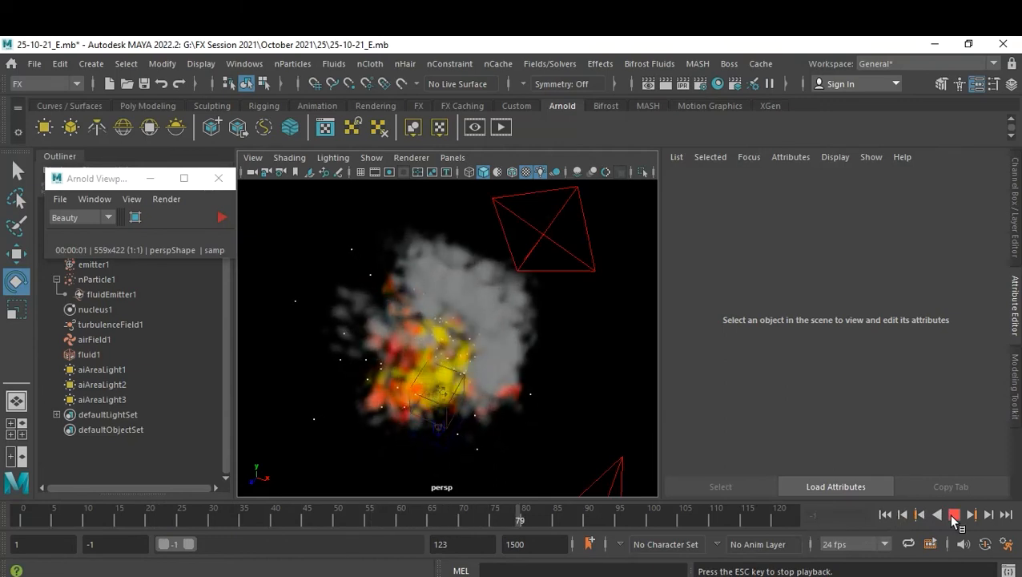
{"action": "left_click", "coordinate": [954, 515]}
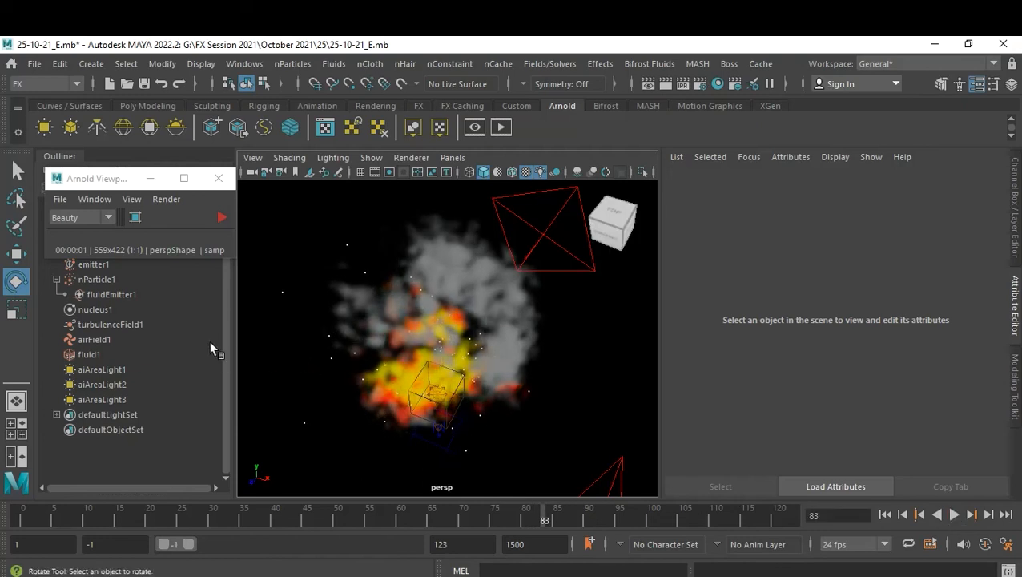
Change the opacity input of fluid1 to Density.
{"action": "left_click", "coordinate": [90, 355]}
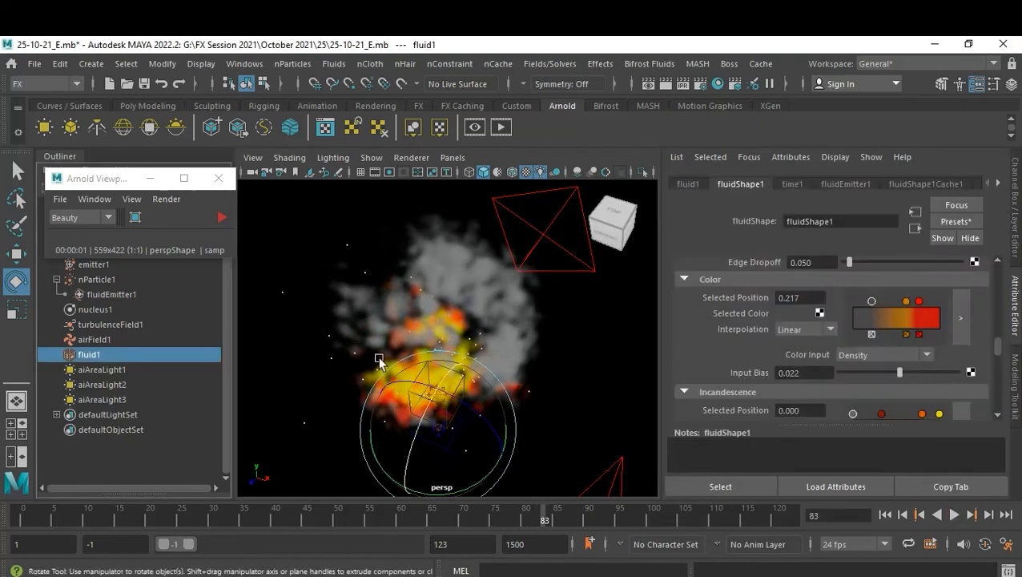
{"action": "scroll", "coordinate": [883, 376], "scroll_direction": "down", "scroll_amount": 3}
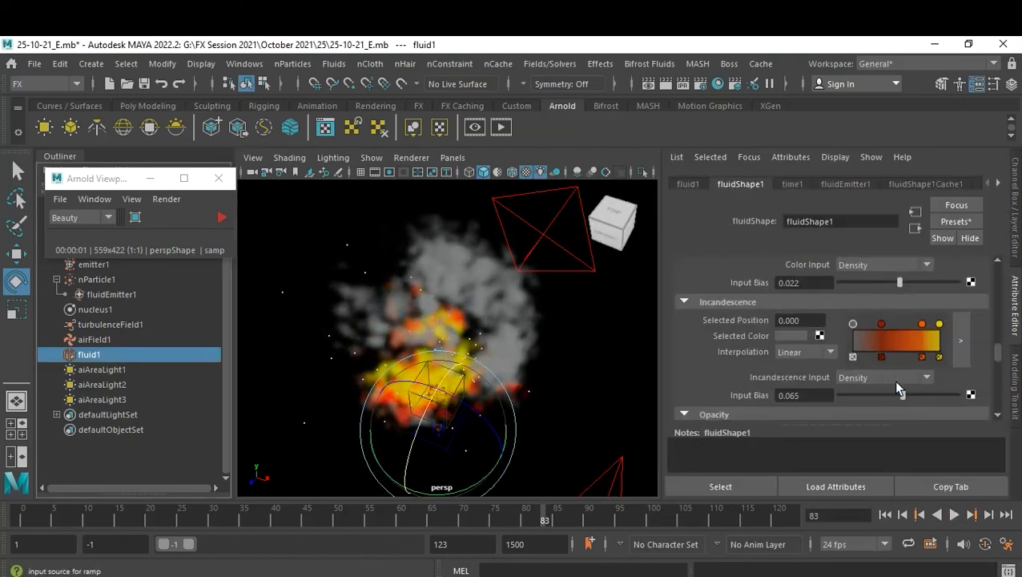
{"action": "scroll", "coordinate": [894, 380], "scroll_direction": "down", "scroll_amount": 3}
{"action": "left_click", "coordinate": [881, 399]}
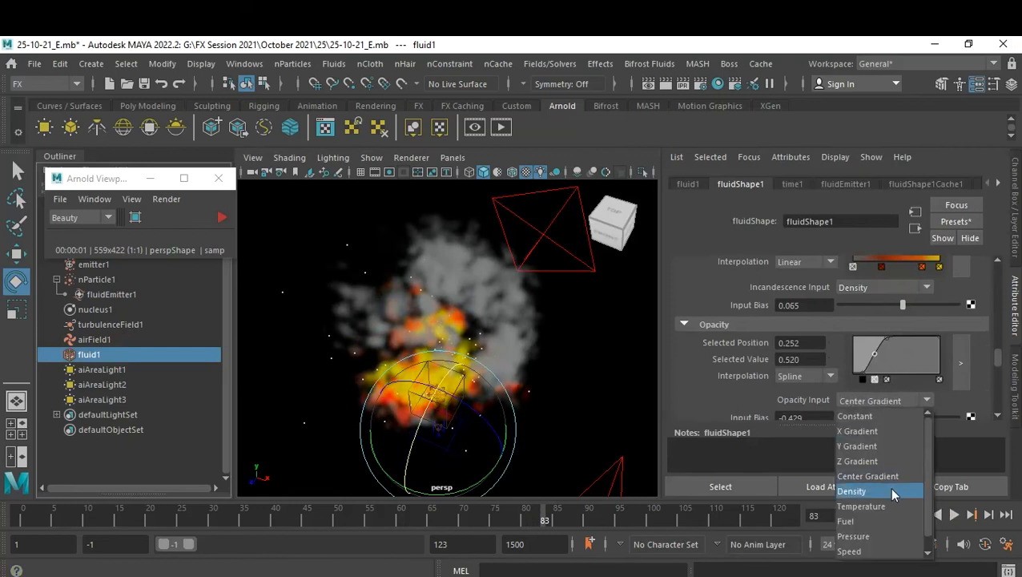
{"action": "left_click", "coordinate": [882, 491]}
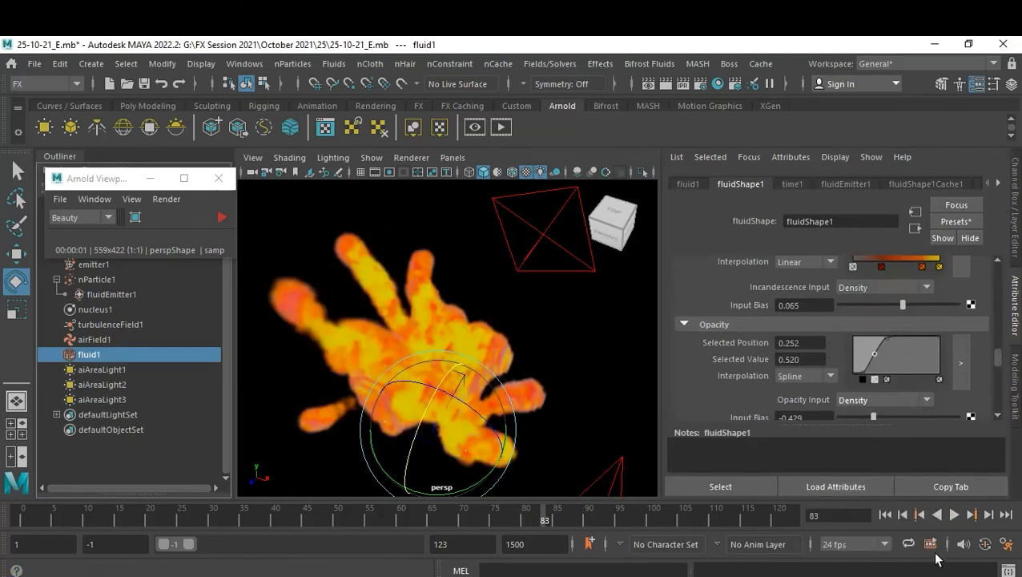
Replay the fluid from the start to frame 67 and run a live Arnold render of that frame with nothing selected.
{"action": "left_click", "coordinate": [889, 517]}
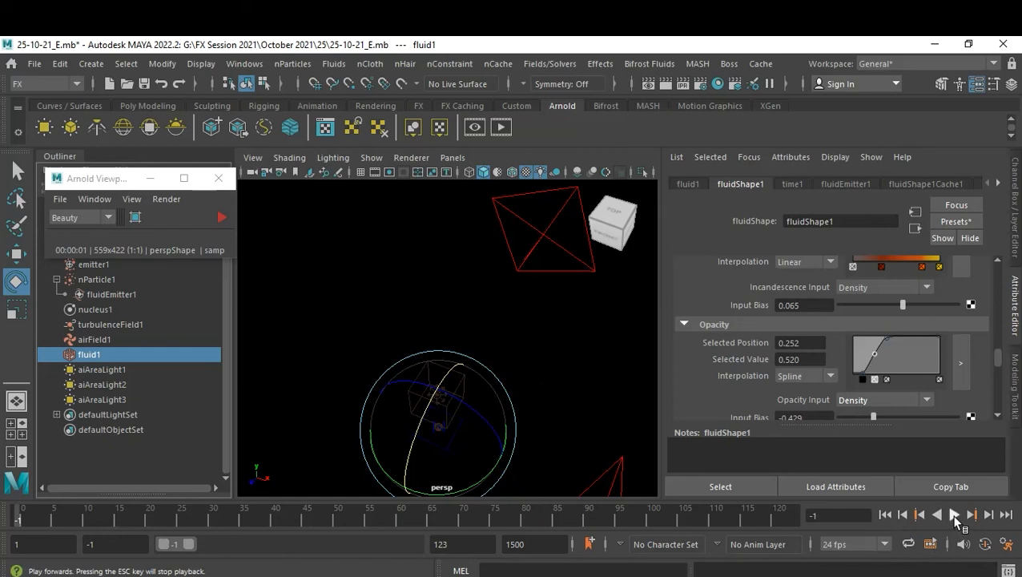
{"action": "left_click", "coordinate": [953, 515]}
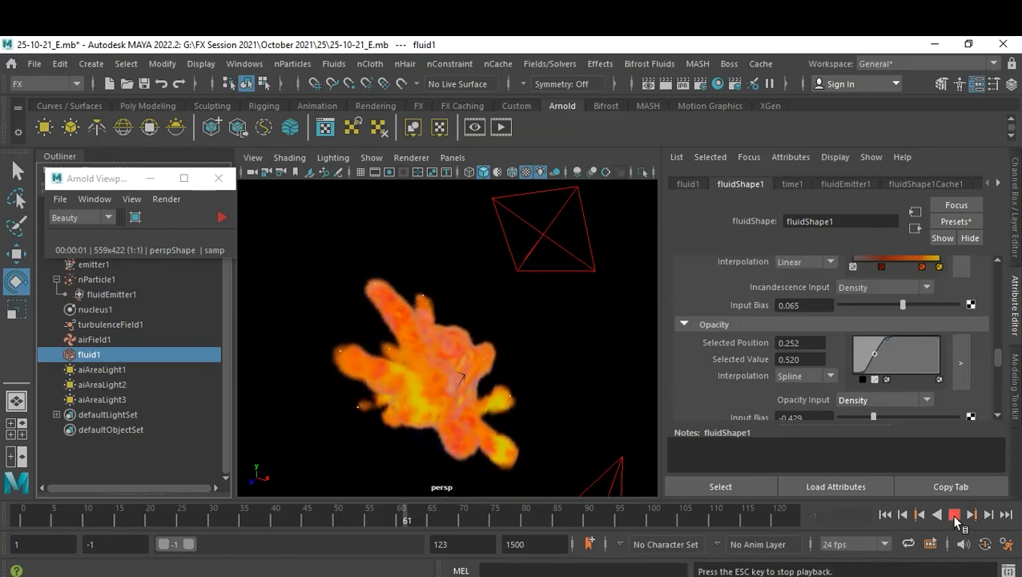
{"action": "left_click", "coordinate": [955, 516]}
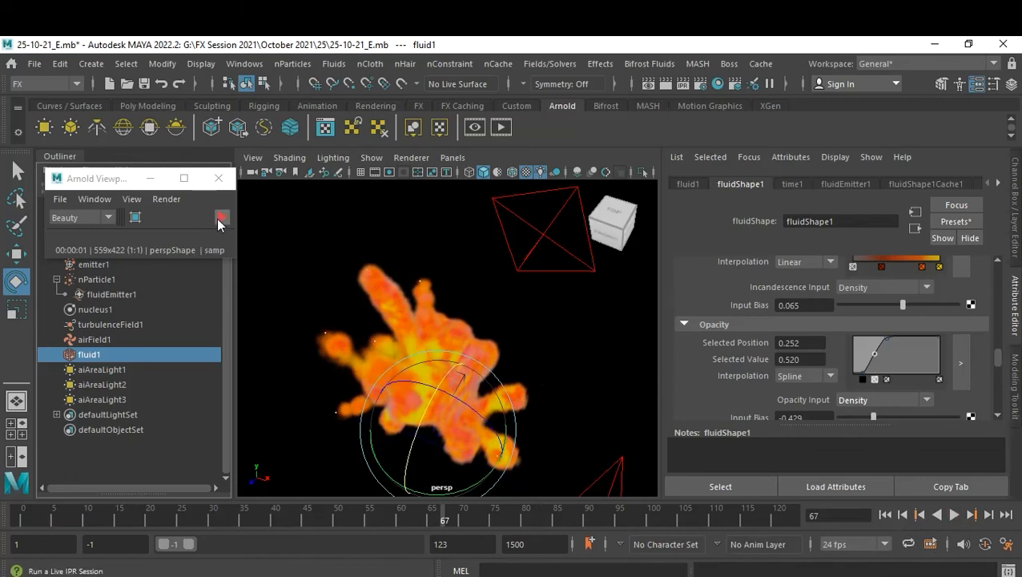
{"action": "left_click", "coordinate": [221, 217]}
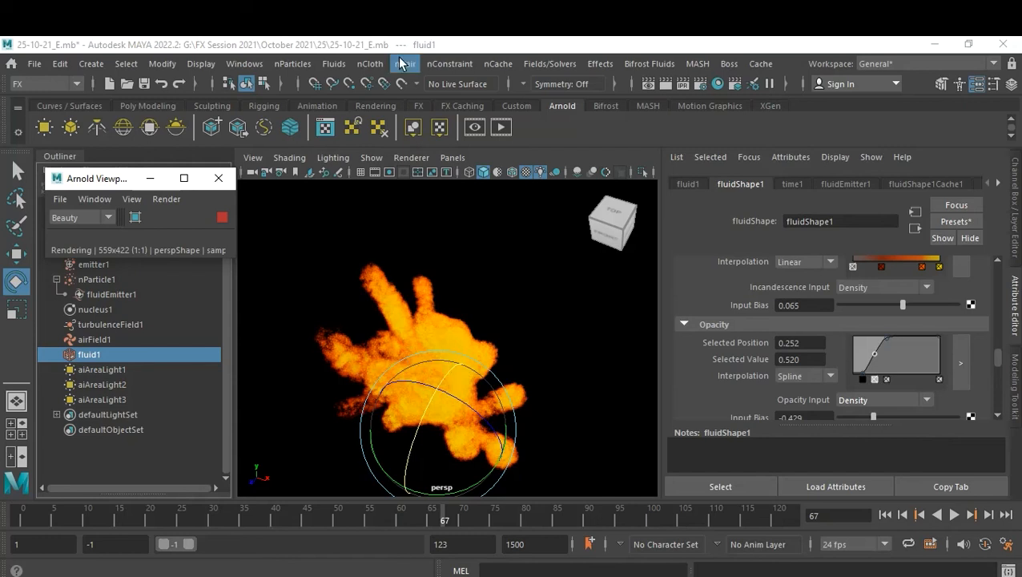
{"action": "left_click", "coordinate": [228, 188]}
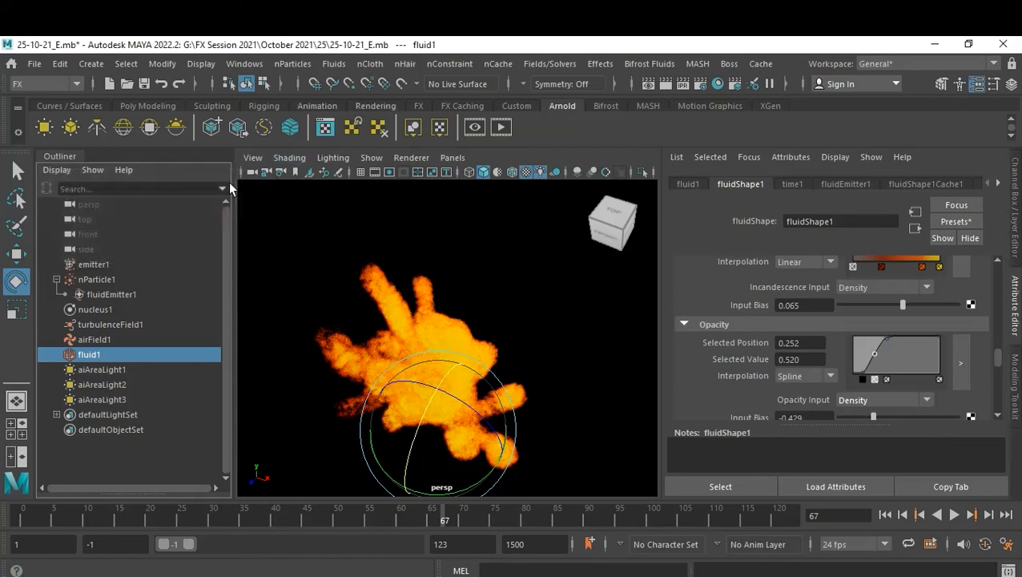
{"action": "left_click", "coordinate": [467, 249]}
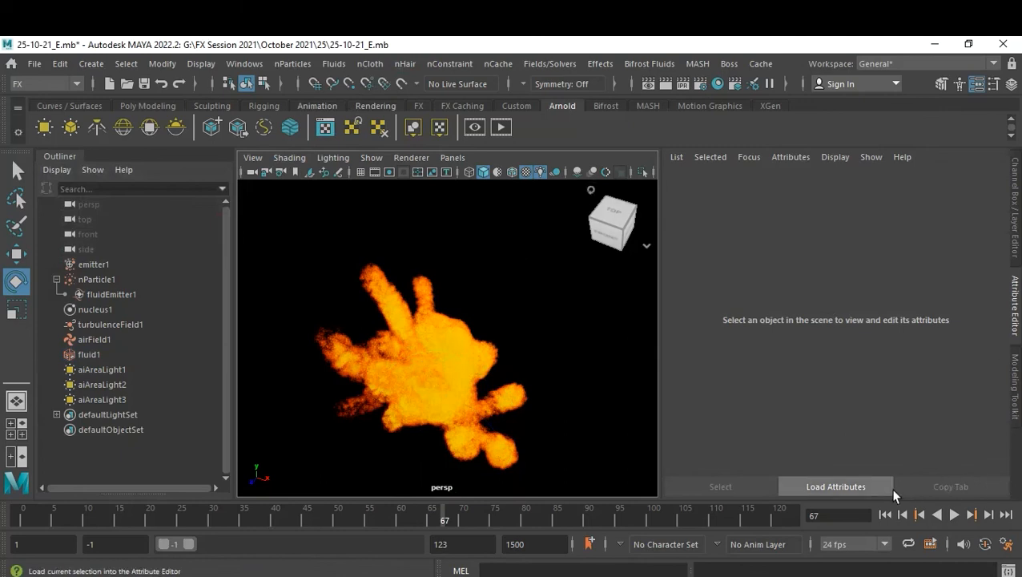
Play the fluid from the start to frame 102 in the regular viewport renderer and render that frame with Arnold.
{"action": "left_click", "coordinate": [885, 514]}
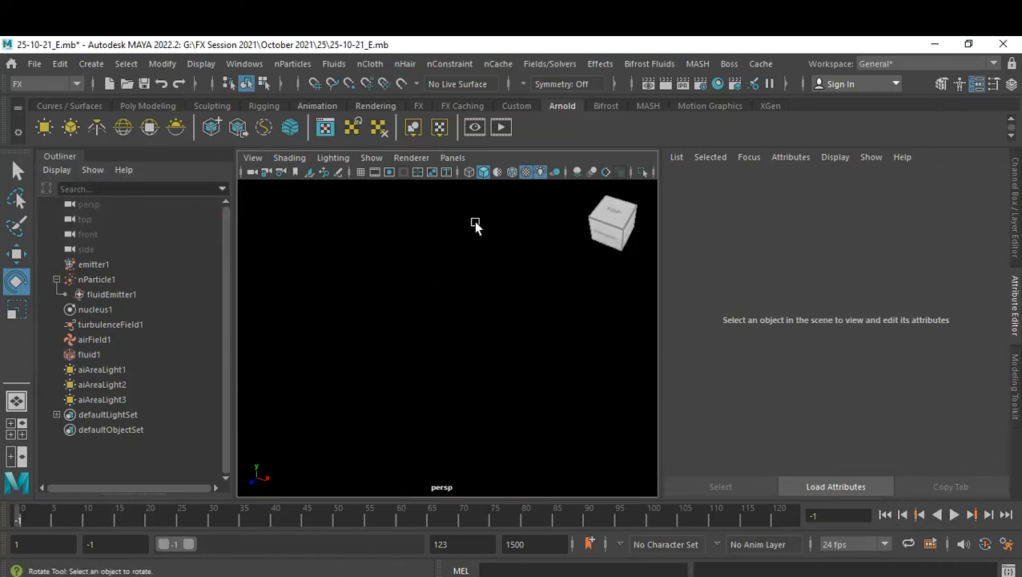
{"action": "left_click", "coordinate": [412, 158]}
{"action": "left_click", "coordinate": [429, 185]}
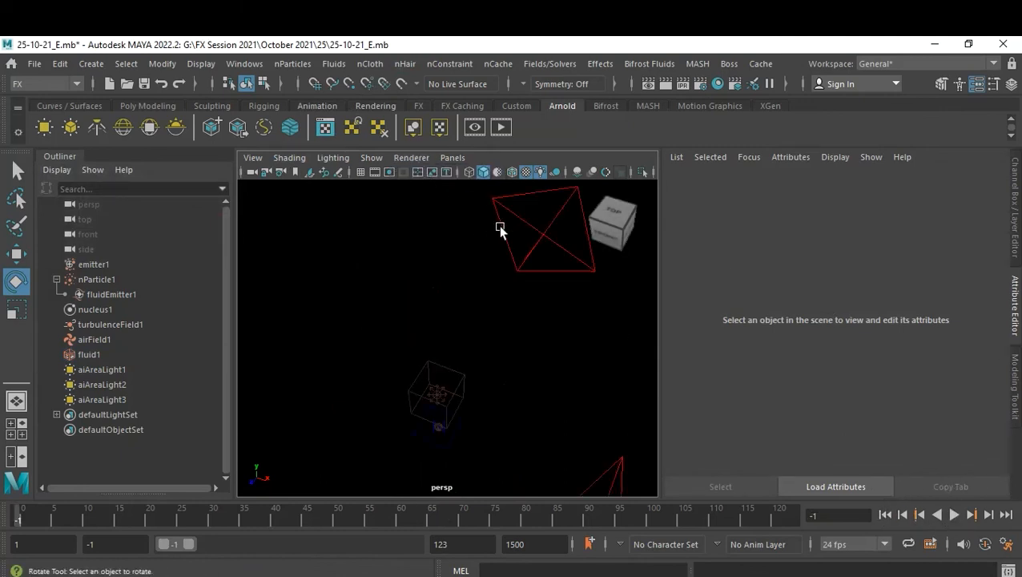
{"action": "left_click", "coordinate": [954, 515]}
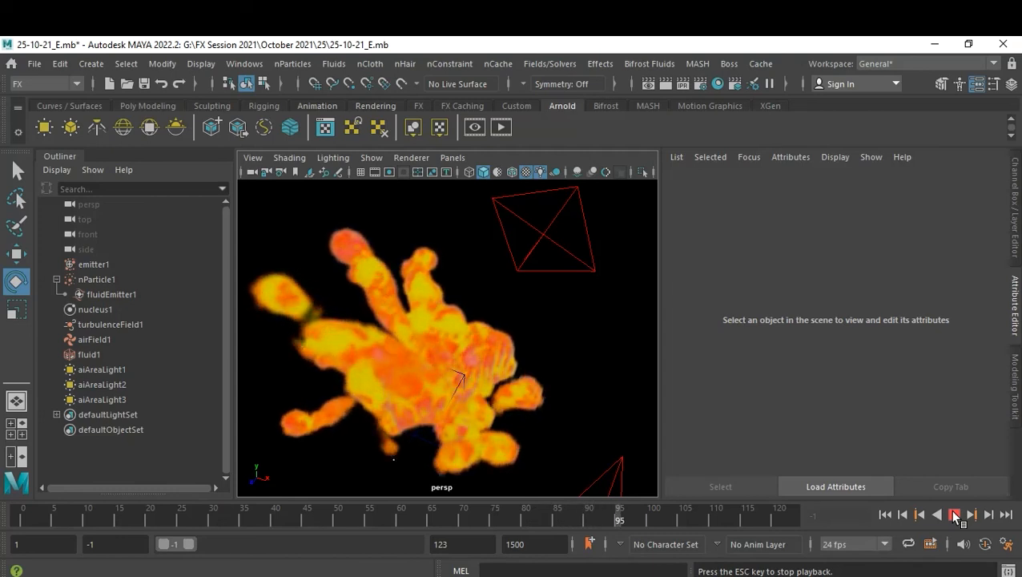
{"action": "left_click", "coordinate": [954, 515]}
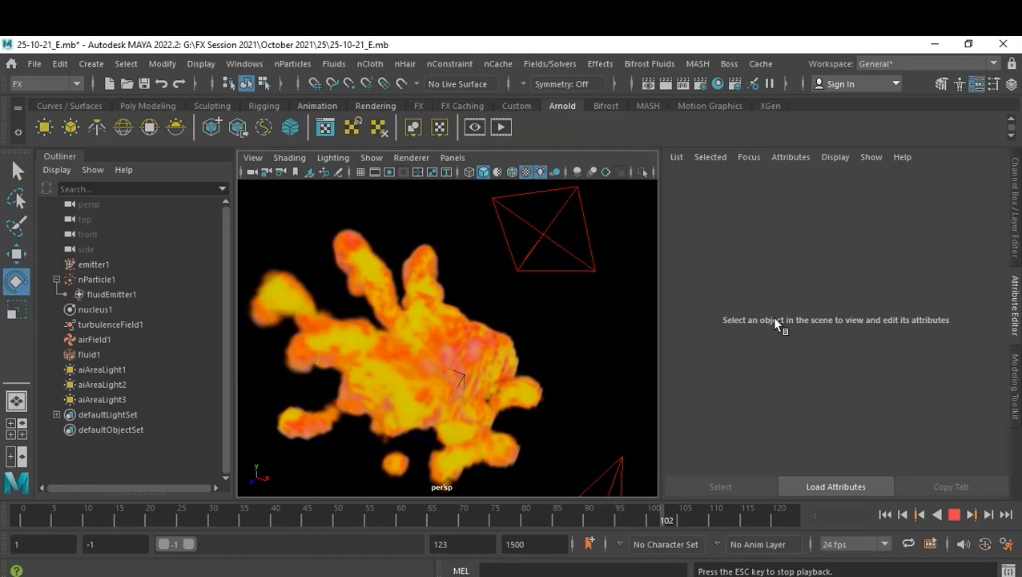
{"action": "left_click", "coordinate": [417, 157]}
{"action": "left_click", "coordinate": [420, 200]}
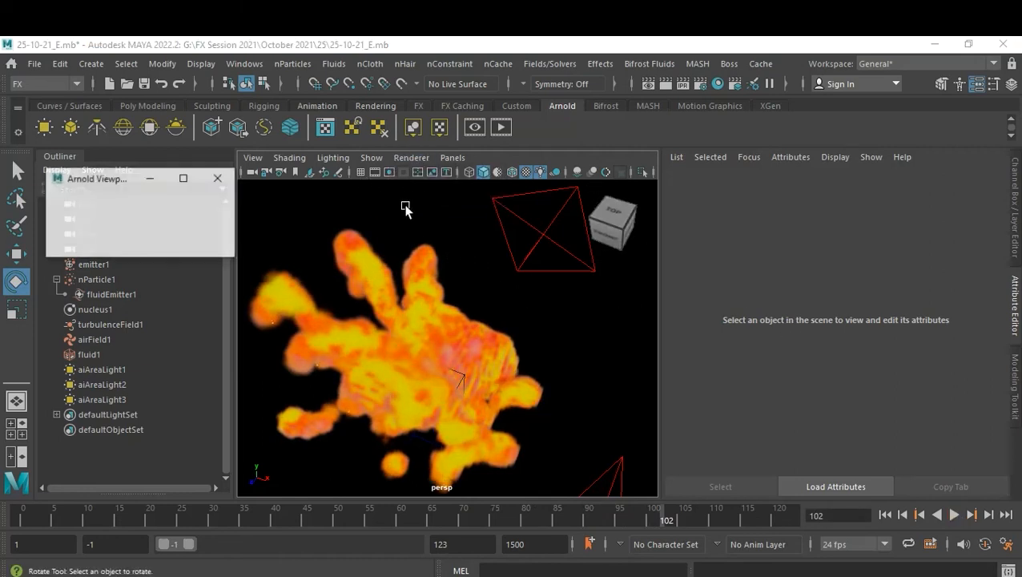
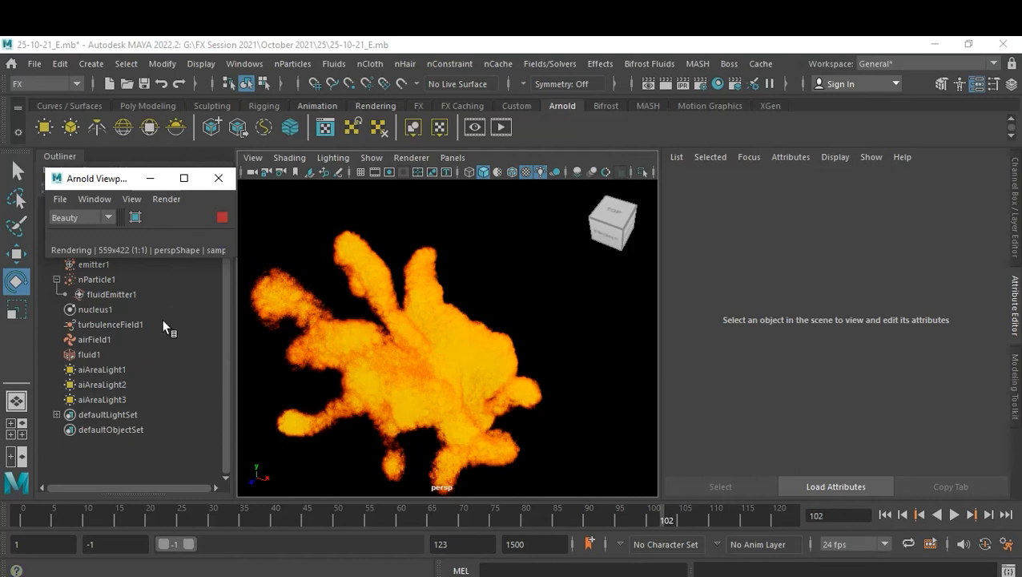
Lower the incandescence input bias of fluid1 to about -0.610.
{"action": "left_click", "coordinate": [96, 353]}
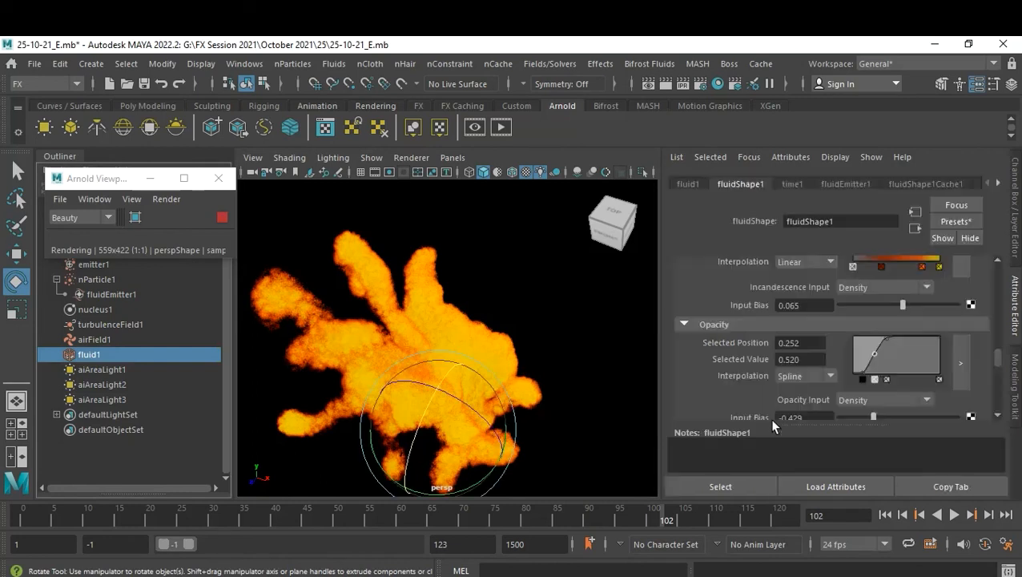
{"action": "scroll", "coordinate": [863, 345], "scroll_direction": "up", "scroll_amount": 2}
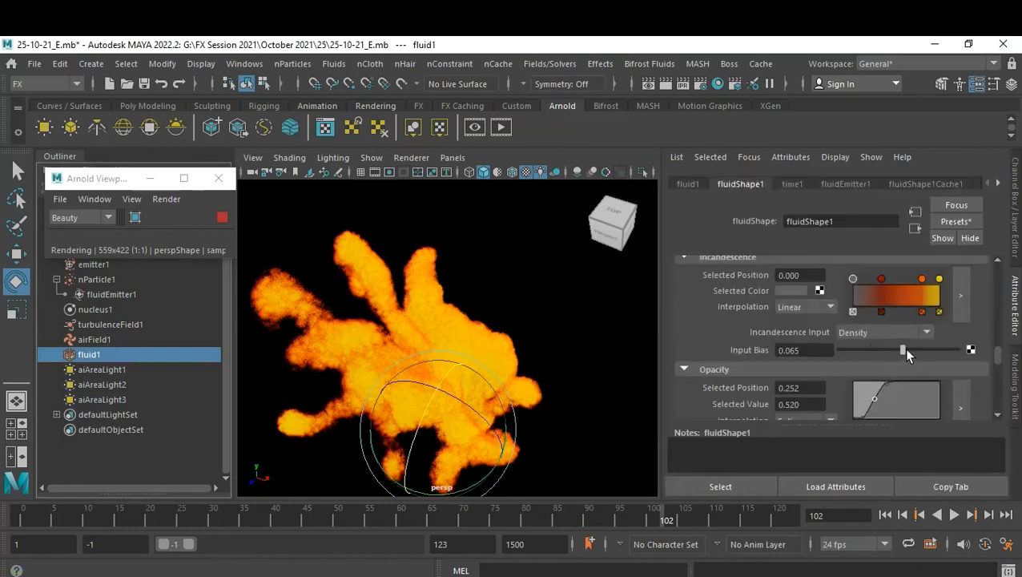
{"action": "left_click_drag", "start_coordinate": [924, 347], "coordinate": [892, 351]}
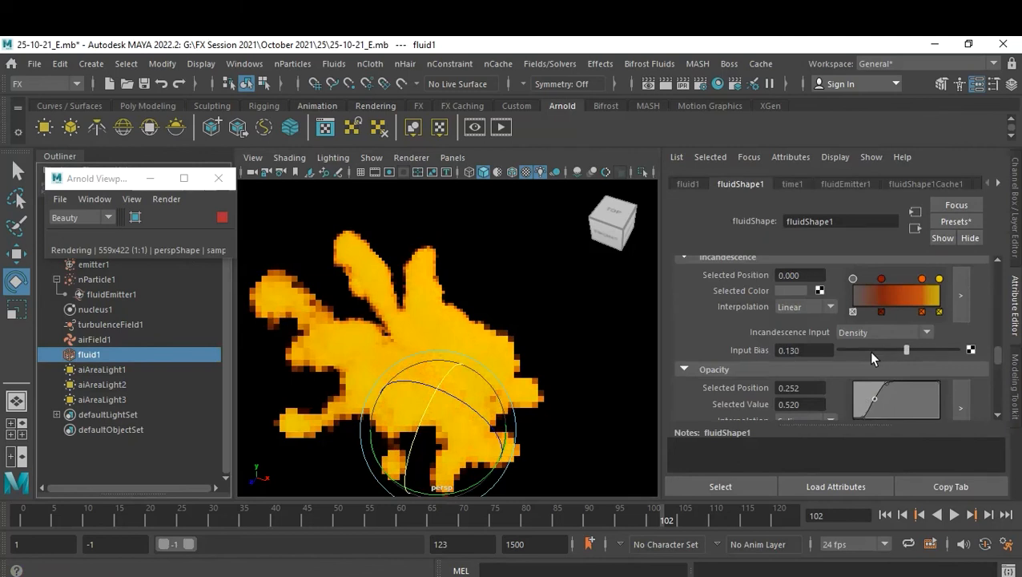
{"action": "left_click", "coordinate": [871, 352]}
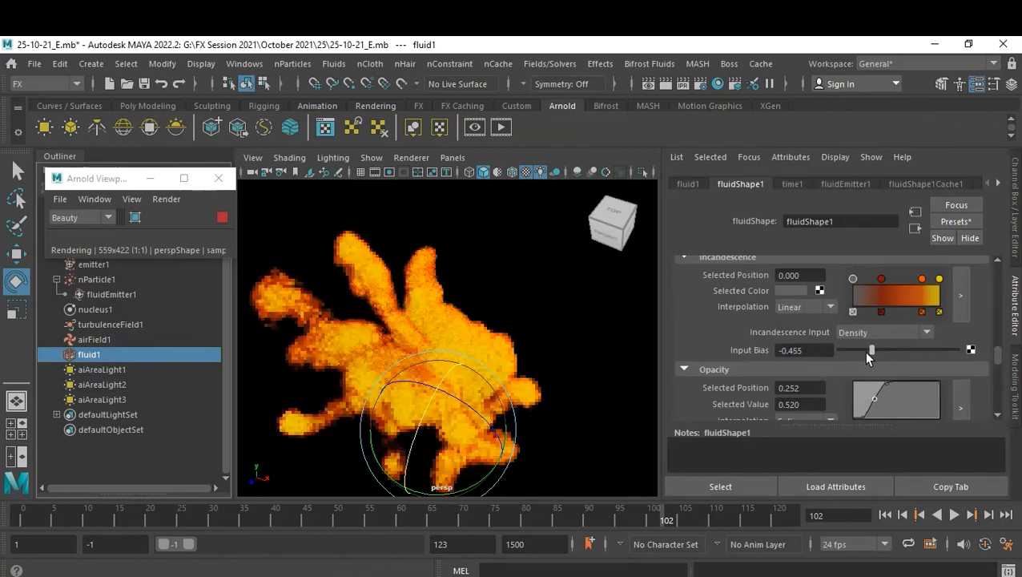
{"action": "left_click", "coordinate": [861, 352]}
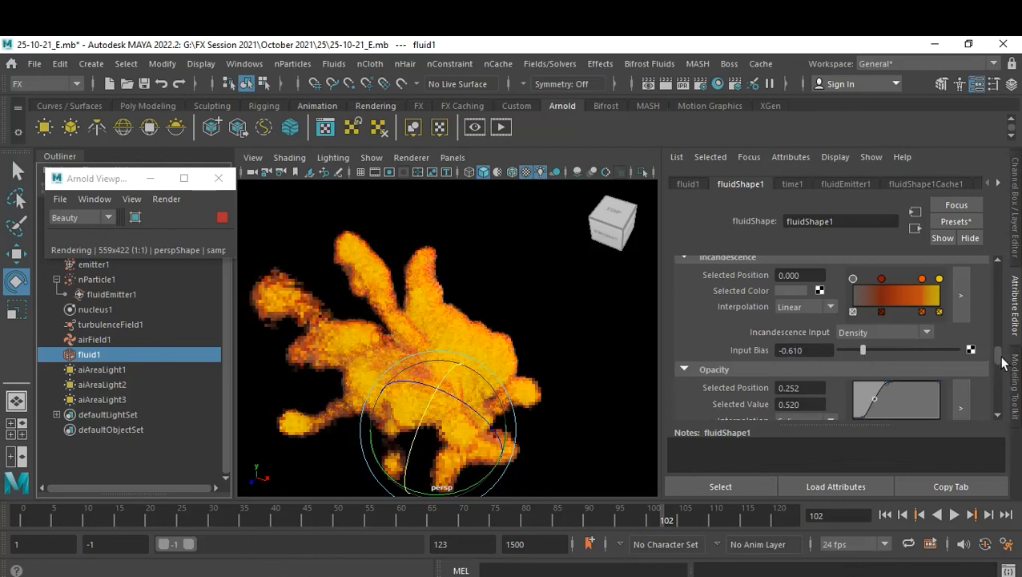
{"action": "left_click_drag", "start_coordinate": [1002, 363], "coordinate": [1002, 347]}
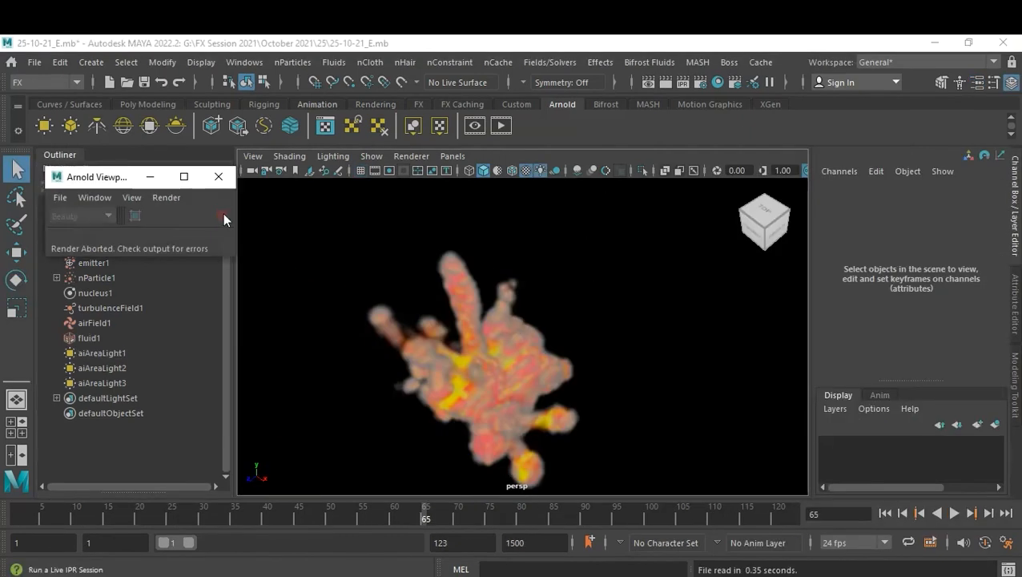
Close the Arnold viewport render window and set the Volume contribution of the three area lights to 3.
{"action": "left_click", "coordinate": [222, 212]}
{"action": "left_click", "coordinate": [218, 176]}
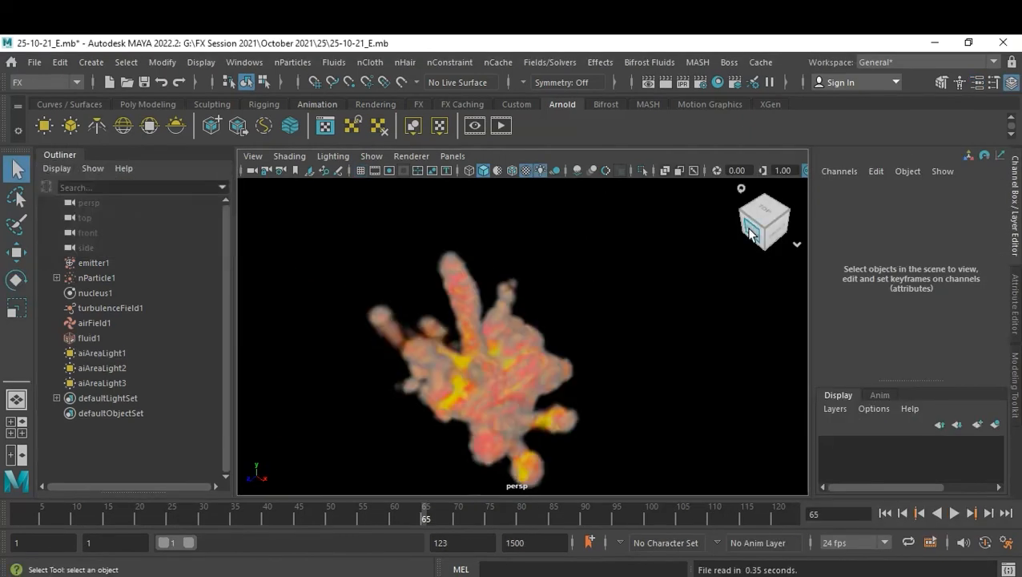
{"action": "left_click", "coordinate": [102, 353]}
{"action": "key", "text": "ctrl+a"}
{"action": "scroll", "coordinate": [871, 373], "scroll_direction": "down", "scroll_amount": 5}
{"action": "left_click", "coordinate": [833, 371]}
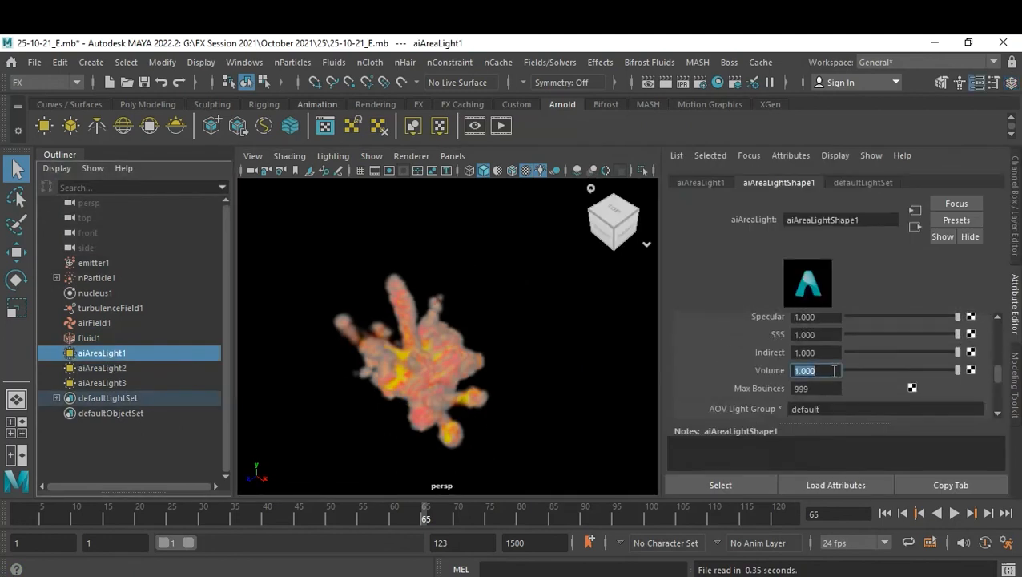
{"action": "left_click", "coordinate": [102, 367]}
{"action": "left_click", "coordinate": [102, 382]}
{"action": "left_click", "coordinate": [831, 370]}
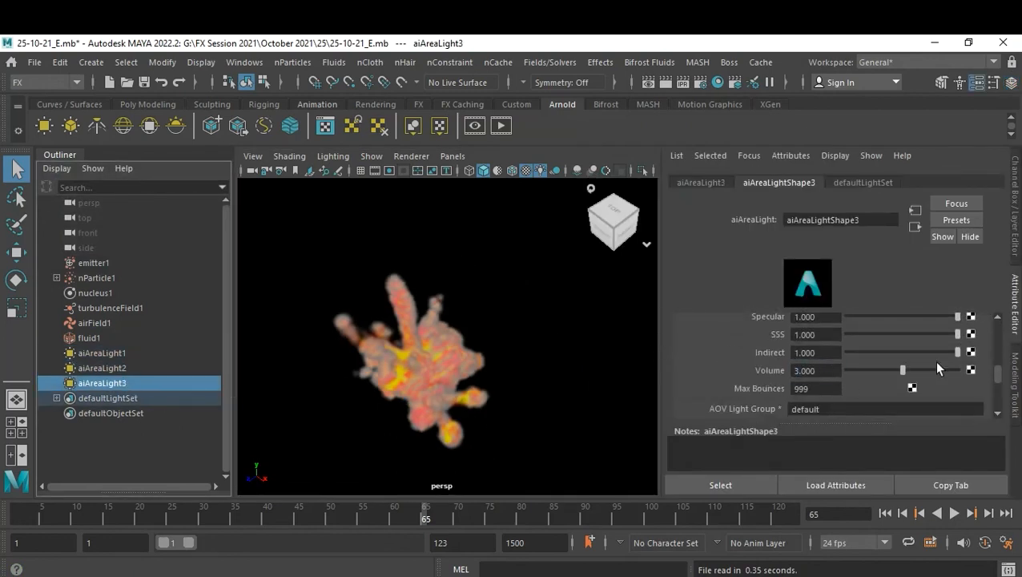
Examine the Samples and other shape settings of the three area lights, ending with nothing selected.
{"action": "scroll", "coordinate": [873, 391], "scroll_direction": "up", "scroll_amount": 6}
{"action": "scroll", "coordinate": [839, 386], "scroll_direction": "down", "scroll_amount": 3}
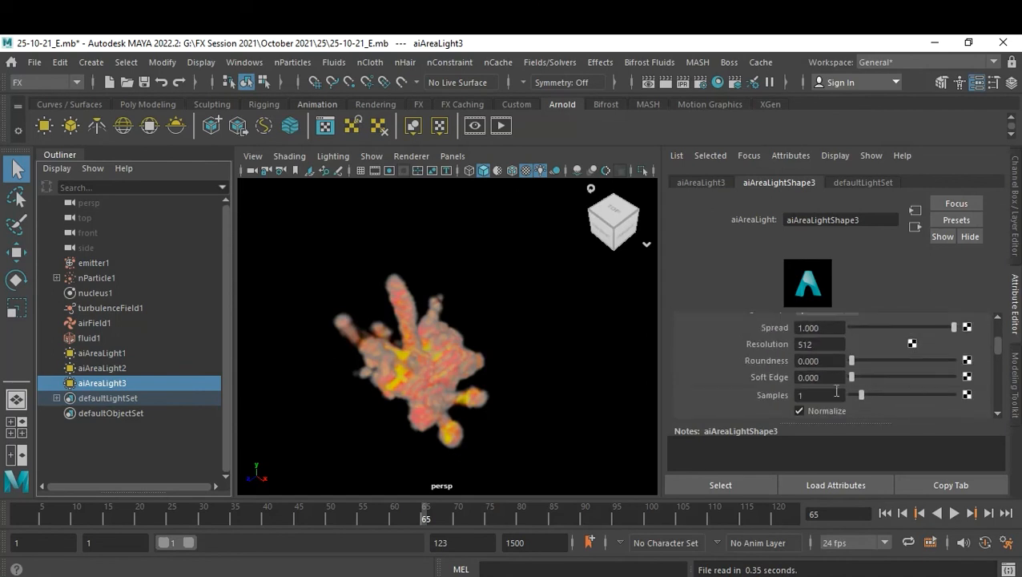
{"action": "left_click", "coordinate": [153, 370]}
{"action": "left_click", "coordinate": [102, 352]}
{"action": "left_click", "coordinate": [559, 315]}
Save the scene as a new version named 25-10-21_F.
{"action": "left_click", "coordinate": [34, 61]}
{"action": "left_click", "coordinate": [76, 131]}
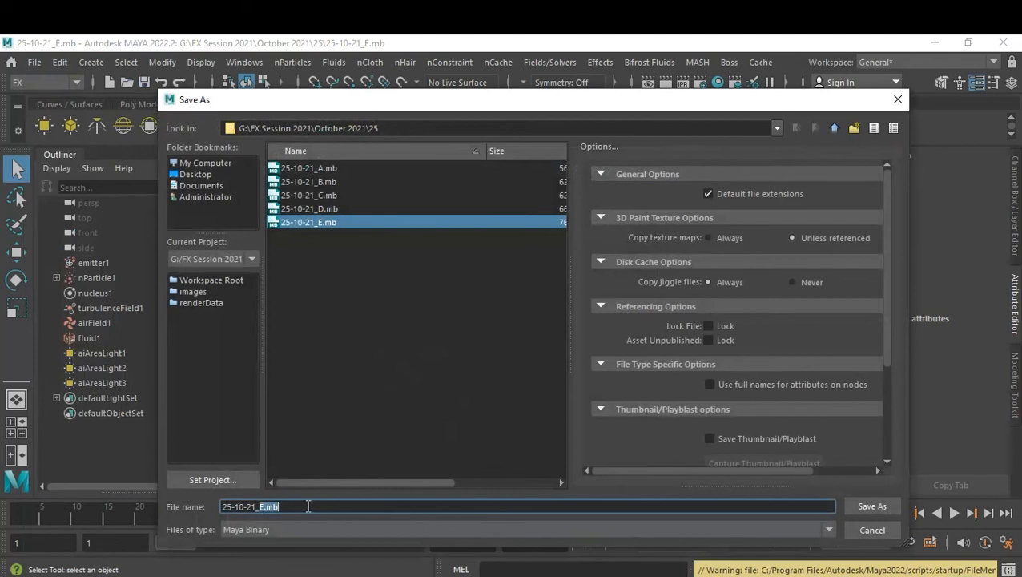
{"action": "type", "text": "F"}
{"action": "key", "text": "Return"}
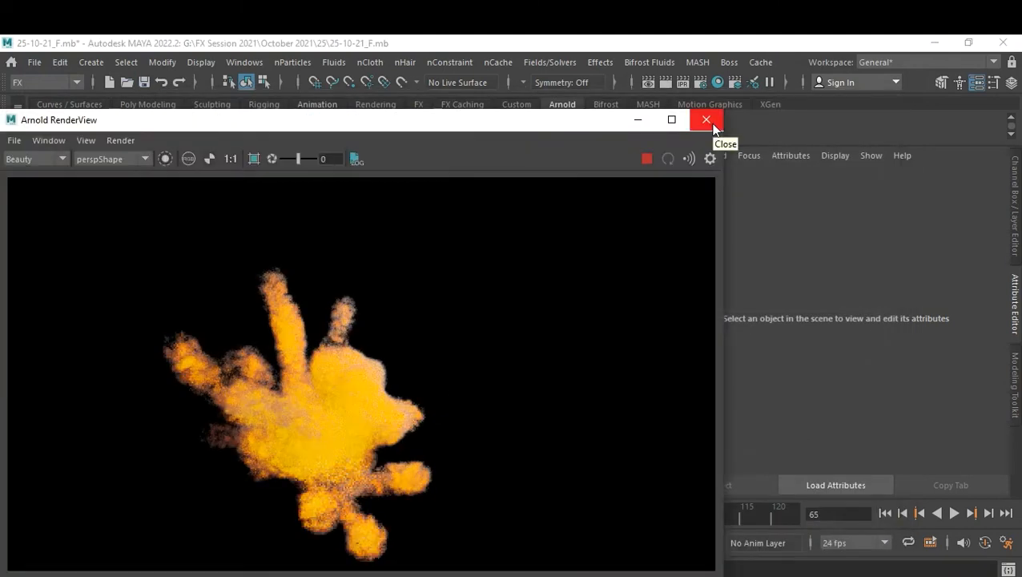
Close the Arnold RenderView, switch the viewport renderer to Arnold and start a live render.
{"action": "left_click", "coordinate": [711, 124]}
{"action": "left_click", "coordinate": [411, 155]}
{"action": "left_click", "coordinate": [418, 203]}
{"action": "left_click", "coordinate": [222, 215]}
Set fluid1's light type to Point, shadow opacity to about 0.558, light brightness to about 4.935 and ambient brightness to about 0.818.
{"action": "left_click", "coordinate": [89, 337]}
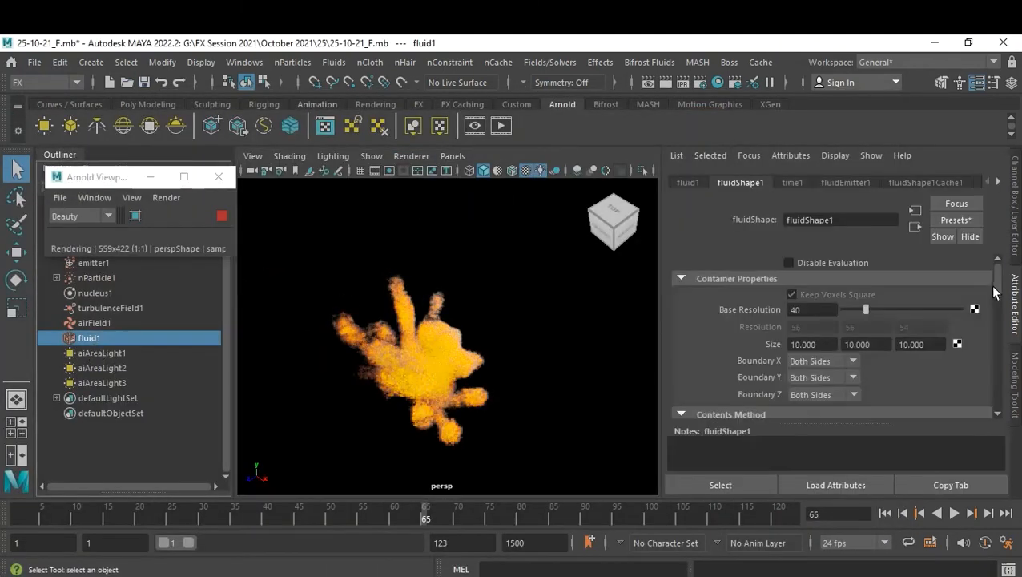
{"action": "scroll", "coordinate": [988, 351], "scroll_direction": "down", "scroll_amount": 10}
{"action": "left_click", "coordinate": [711, 301]}
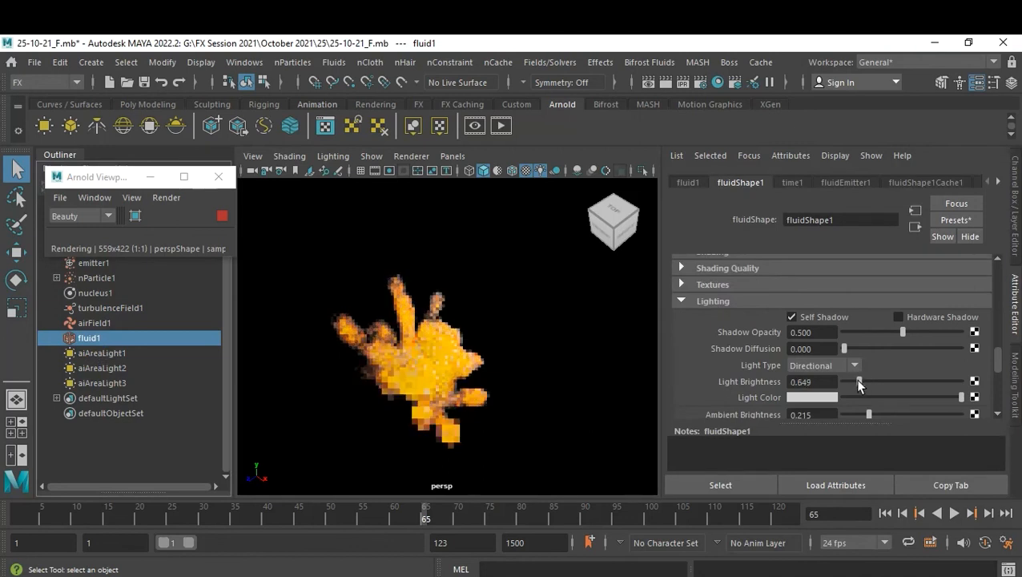
{"action": "left_click", "coordinate": [221, 216]}
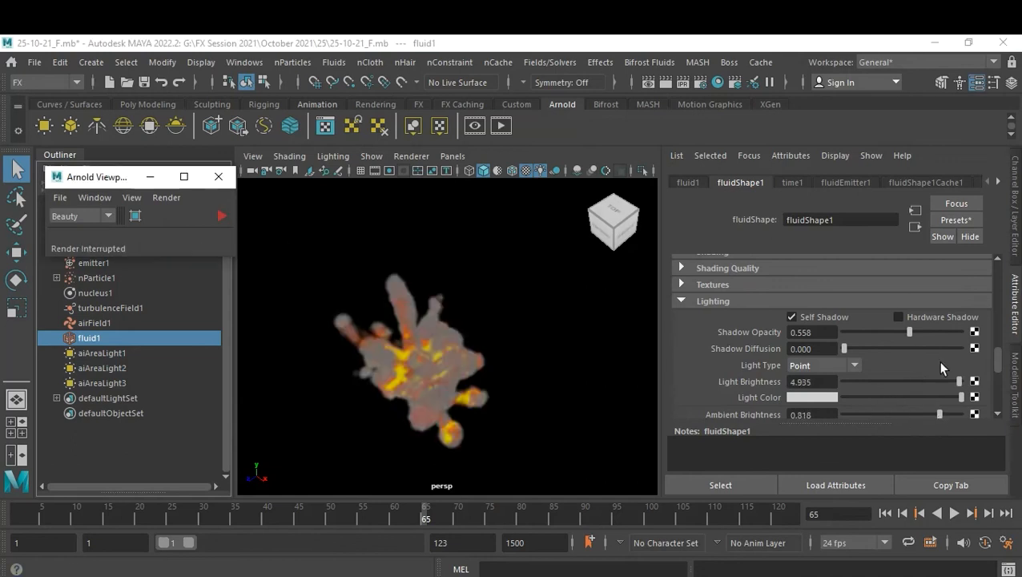
Increase the Arnold Step Size of fluid1 and restart the live viewport render.
{"action": "scroll", "coordinate": [910, 382], "scroll_direction": "up", "scroll_amount": 3}
{"action": "scroll", "coordinate": [910, 382], "scroll_direction": "down", "scroll_amount": 8}
{"action": "left_click", "coordinate": [845, 362]}
{"action": "scroll", "coordinate": [841, 360], "scroll_direction": "down", "scroll_amount": 1}
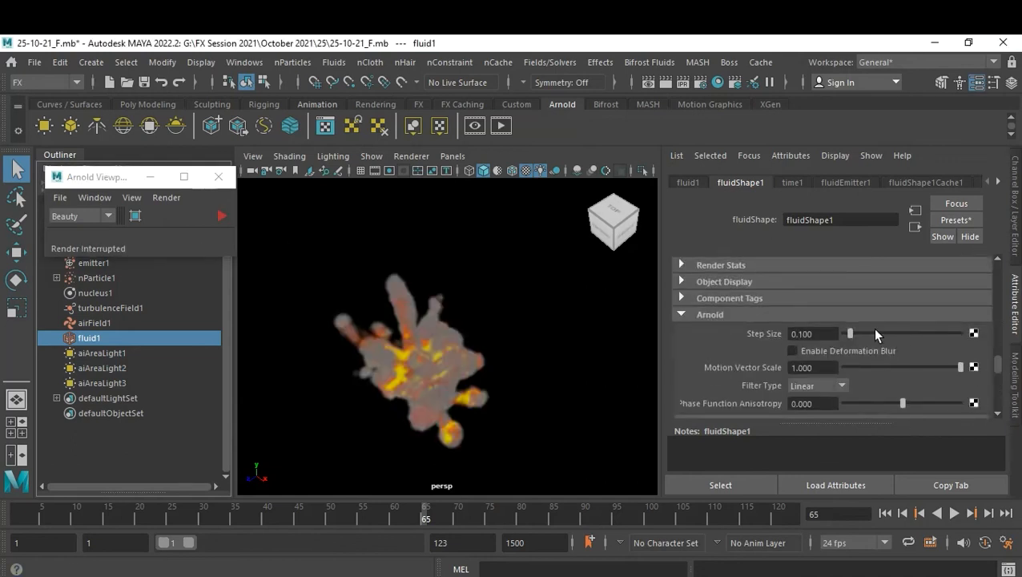
{"action": "left_click", "coordinate": [875, 334]}
{"action": "scroll", "coordinate": [903, 369], "scroll_direction": "down", "scroll_amount": 1}
{"action": "left_click", "coordinate": [221, 216]}
Raise fluid1's Arnold Step Size and Phase Function Anisotropy, and lower its Motion Vector Scale.
{"action": "left_click_drag", "start_coordinate": [867, 288], "coordinate": [935, 287]}
{"action": "left_click", "coordinate": [909, 320]}
{"action": "mouse_move", "coordinate": [915, 358]}
{"action": "left_mouse_down"}
{"action": "mouse_move", "coordinate": [998, 369]}
{"action": "mouse_move", "coordinate": [997, 406]}
{"action": "mouse_move", "coordinate": [1002, 312]}
{"action": "left_mouse_up"}
{"action": "scroll", "coordinate": [777, 360], "scroll_direction": "down", "scroll_amount": 1}
Lower the transparency of fluid1 slightly and set its glow intensity to about 0.214.
{"action": "left_click", "coordinate": [822, 354]}
{"action": "scroll", "coordinate": [825, 358], "scroll_direction": "down", "scroll_amount": 3}
{"action": "left_click_drag", "start_coordinate": [876, 281], "coordinate": [865, 281]}
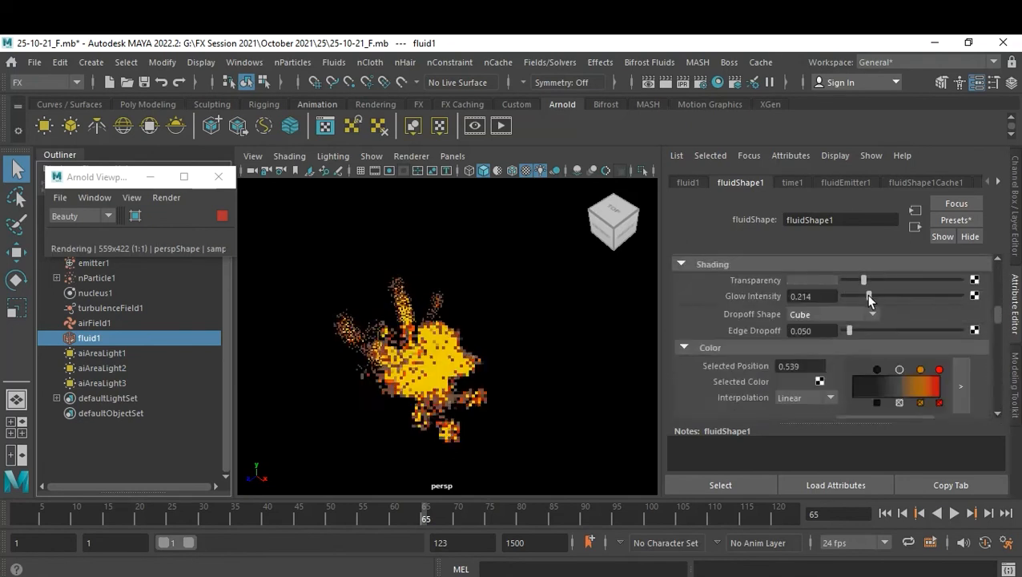
Move the red stop of fluid1's color ramp to position 0.548 and set the color input bias to about 0.260.
{"action": "scroll", "coordinate": [870, 353], "scroll_direction": "down", "scroll_amount": 2}
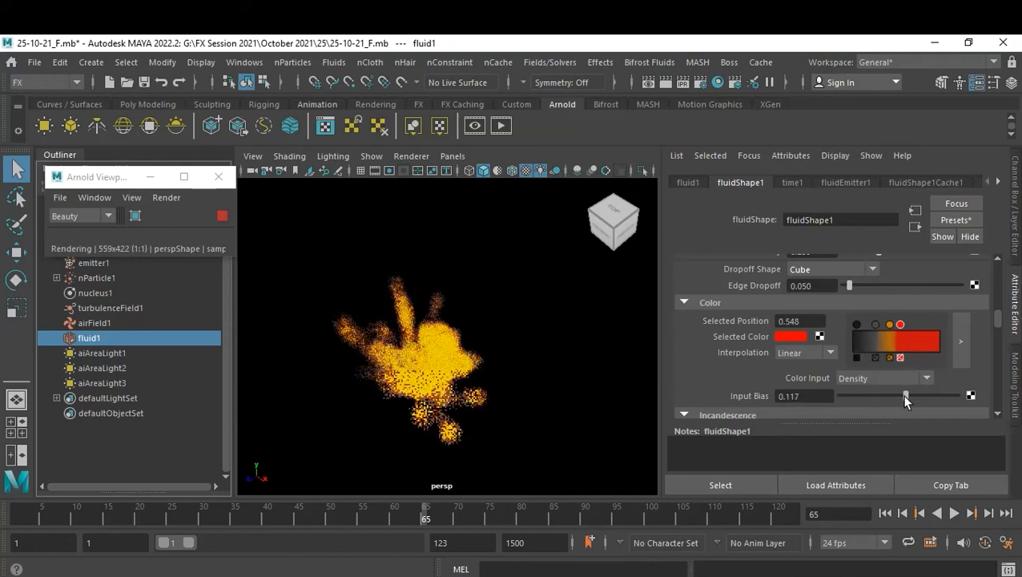
{"action": "left_click_drag", "start_coordinate": [908, 395], "coordinate": [915, 396]}
Add a dark red color stop (value 0.129) at position 0.852 and change the color input to Temperature.
{"action": "left_click", "coordinate": [927, 343]}
{"action": "left_click", "coordinate": [792, 338]}
{"action": "left_click", "coordinate": [761, 413]}
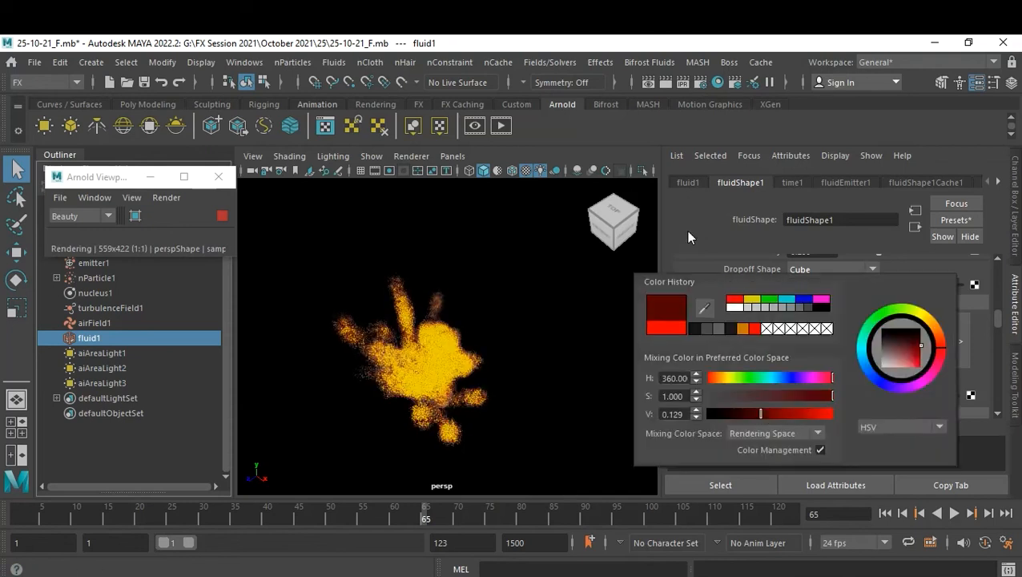
{"action": "left_click", "coordinate": [914, 377]}
{"action": "left_click", "coordinate": [861, 484]}
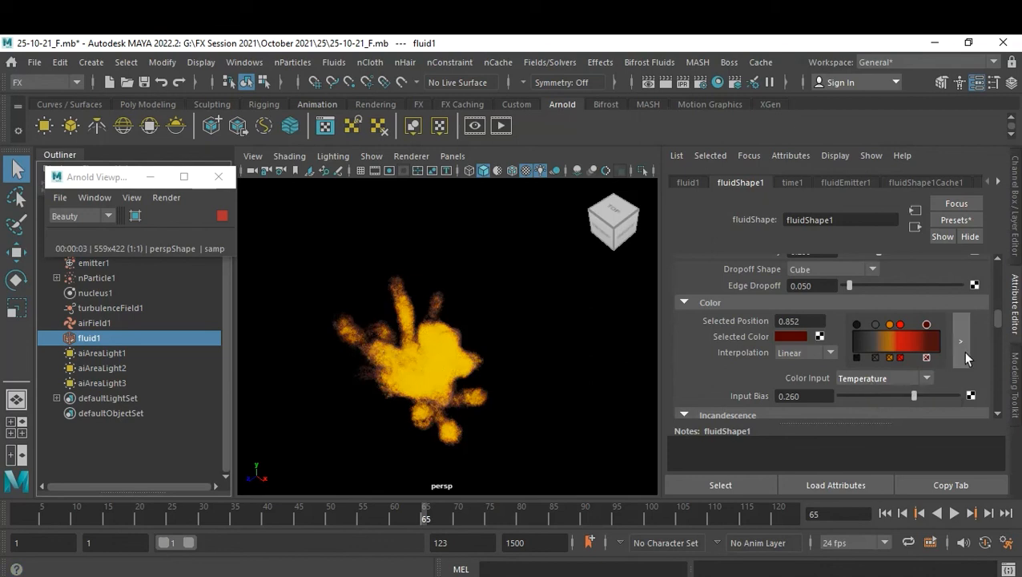
Add a stop near the high end of the incandescence ramp and color it dark red.
{"action": "scroll", "coordinate": [962, 351], "scroll_direction": "down", "scroll_amount": 6}
{"action": "left_click", "coordinate": [894, 302]}
{"action": "left_click", "coordinate": [937, 318]}
{"action": "left_click", "coordinate": [792, 314]}
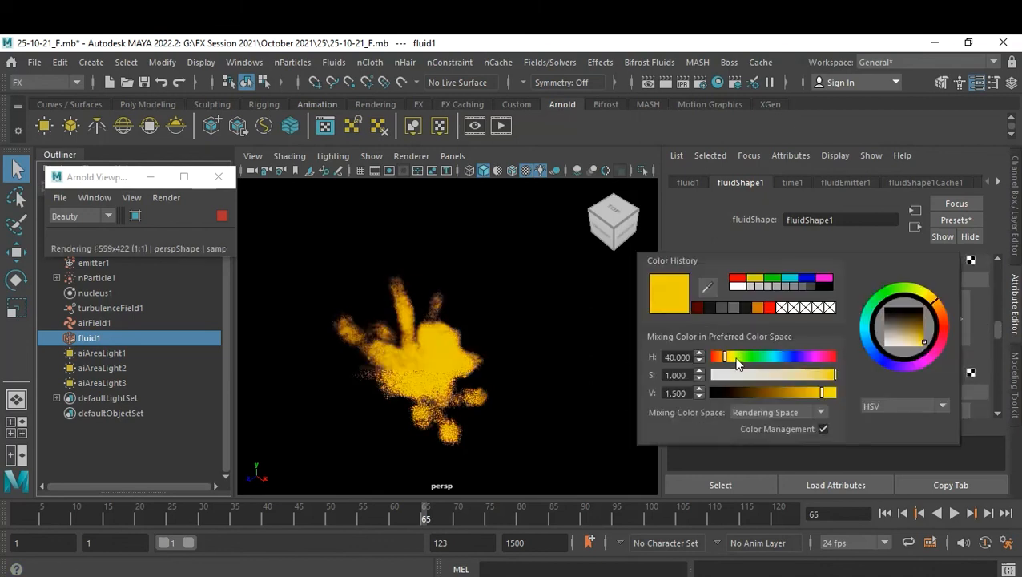
{"action": "left_click", "coordinate": [712, 357]}
{"action": "left_click", "coordinate": [733, 392]}
Move the yellow incandescence stop to position 0.783 and set the incandescence input bias to about 0.260.
{"action": "left_click_drag", "start_coordinate": [882, 303], "coordinate": [924, 312]}
{"action": "left_click", "coordinate": [876, 311]}
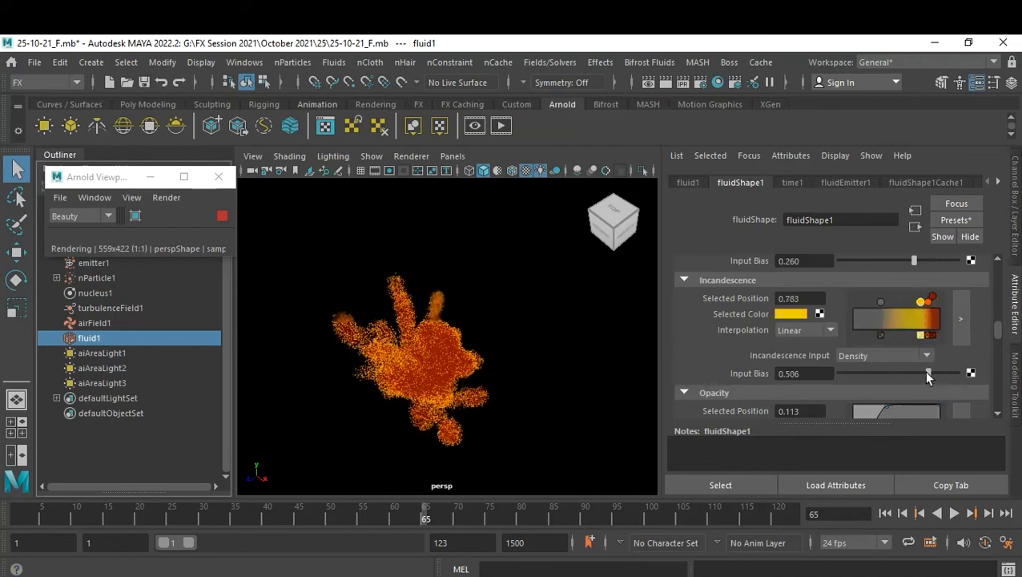
{"action": "scroll", "coordinate": [818, 334], "scroll_direction": "down", "scroll_amount": 2}
Lower two points in the upper range of the opacity curve, placing the second at position 0.800, value 0.560.
{"action": "left_click_drag", "start_coordinate": [902, 318], "coordinate": [904, 328]}
{"action": "left_click_drag", "start_coordinate": [919, 321], "coordinate": [922, 330]}
Try Pressure and Center Gradient as the opacity input of fluid1.
{"action": "left_click", "coordinate": [883, 378]}
{"action": "left_click", "coordinate": [874, 513]}
{"action": "left_click", "coordinate": [881, 380]}
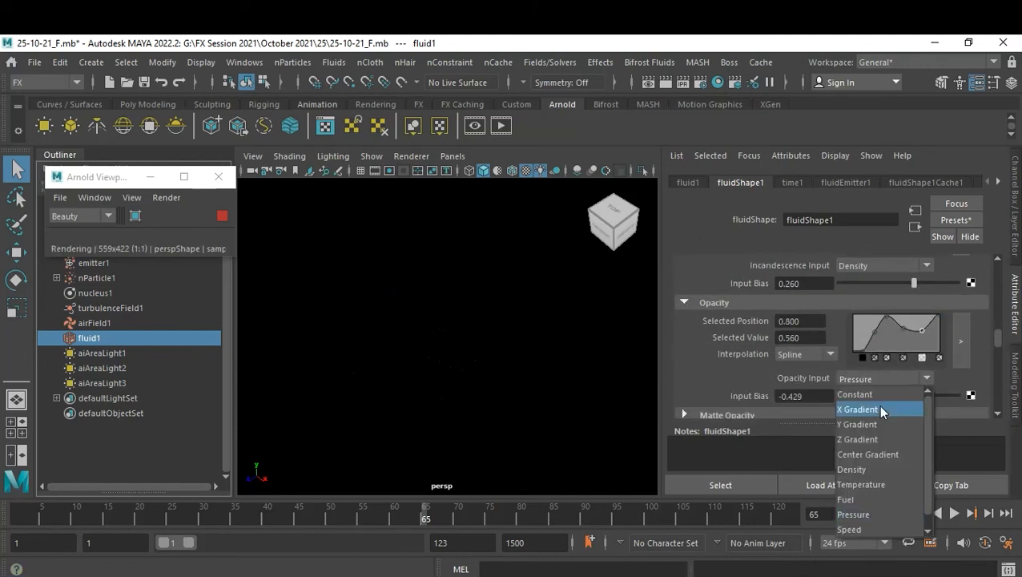
{"action": "left_click", "coordinate": [874, 454]}
Set the opacity input of fluid1 to Density with an input bias of about -0.104.
{"action": "left_click", "coordinate": [892, 381]}
{"action": "left_click", "coordinate": [879, 469]}
{"action": "mouse_move", "coordinate": [873, 396]}
{"action": "left_mouse_down"}
{"action": "mouse_move", "coordinate": [942, 396]}
{"action": "mouse_move", "coordinate": [881, 399]}
{"action": "left_mouse_up"}
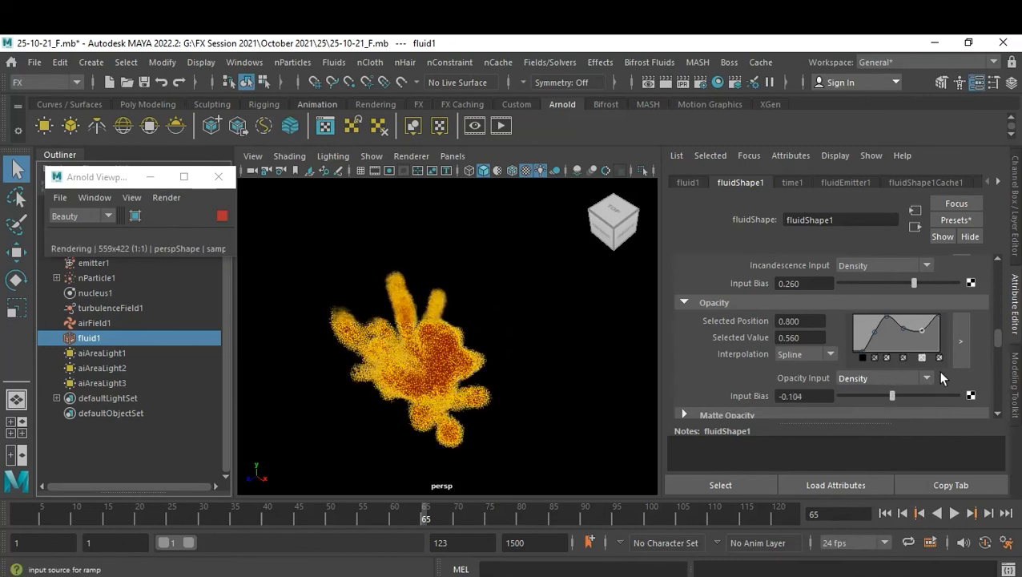
Set fluid1's density scale to 0.8 and its density buoyancy to 0.1.
{"action": "scroll", "coordinate": [921, 385], "scroll_direction": "down", "scroll_amount": 10}
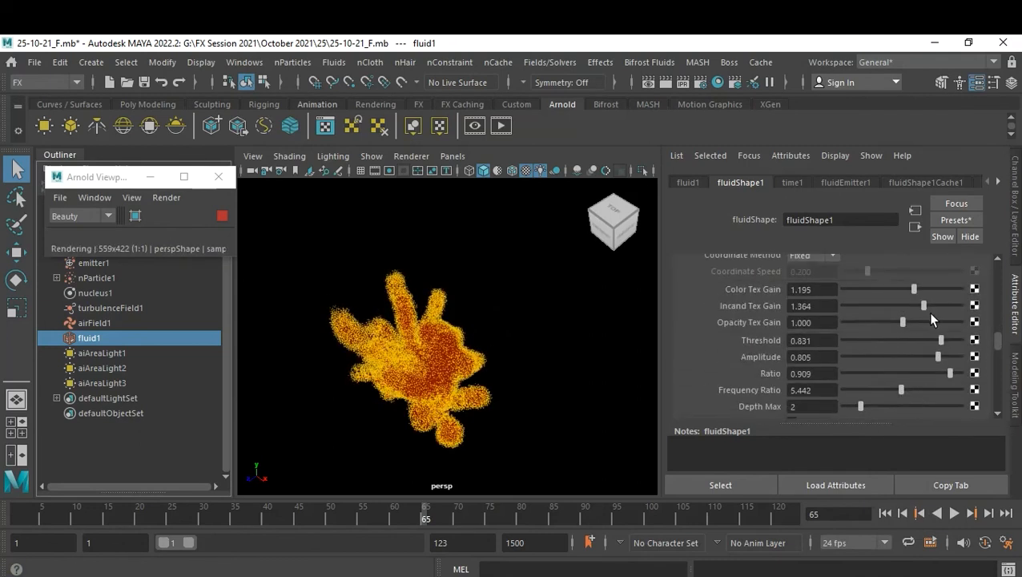
{"action": "scroll", "coordinate": [887, 396], "scroll_direction": "down", "scroll_amount": 4}
{"action": "scroll", "coordinate": [900, 360], "scroll_direction": "up", "scroll_amount": 15}
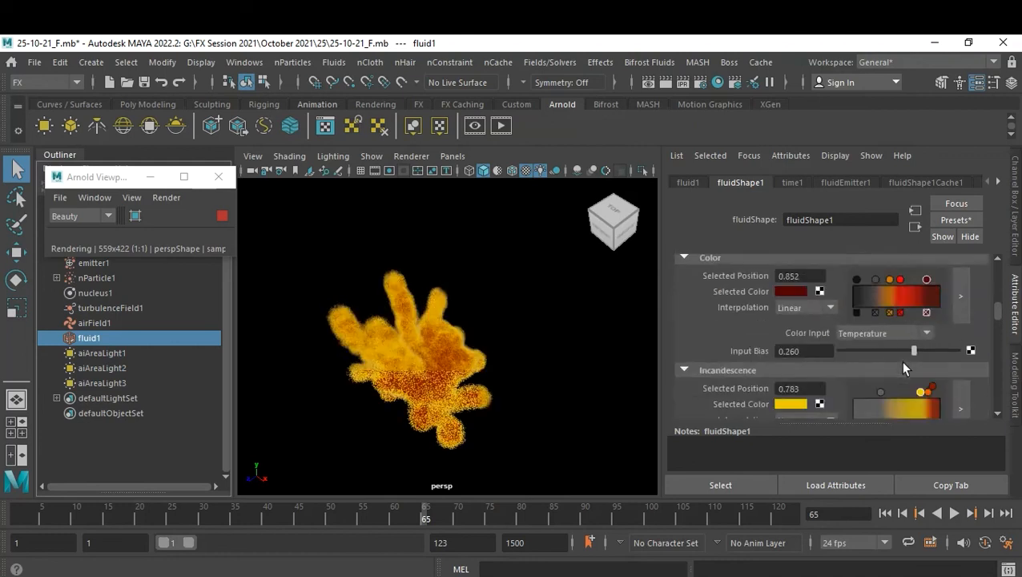
{"action": "left_click", "coordinate": [704, 313]}
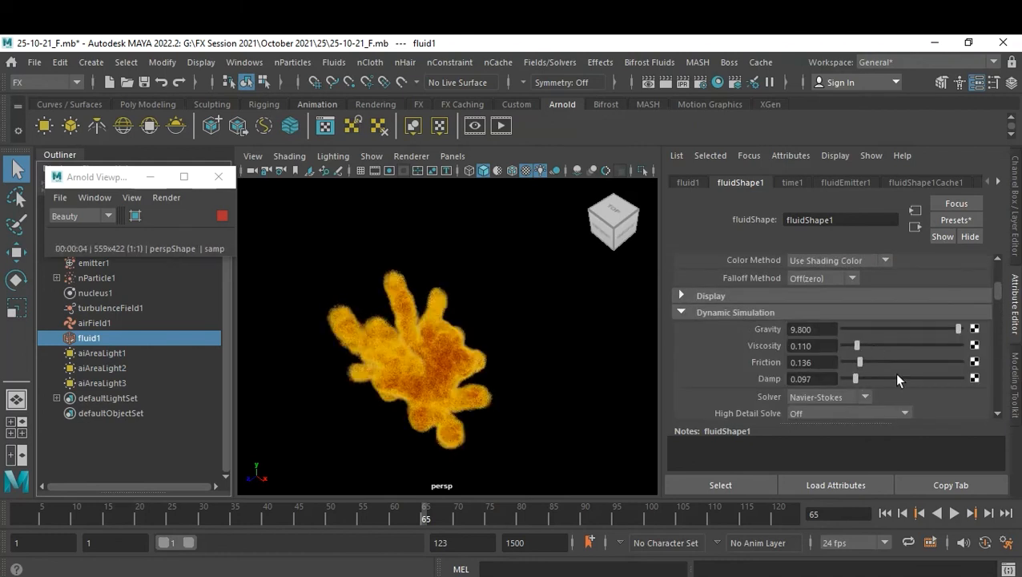
{"action": "scroll", "coordinate": [894, 372], "scroll_direction": "down", "scroll_amount": 10}
{"action": "left_click", "coordinate": [776, 381]}
{"action": "left_click", "coordinate": [766, 397]}
{"action": "scroll", "coordinate": [776, 392], "scroll_direction": "down", "scroll_amount": 4}
{"action": "double_click", "coordinate": [825, 325]}
{"action": "type", "text": "0.8"}
{"action": "key", "text": "Return"}
{"action": "type", "text": "0.1"}
{"action": "key", "text": "Return"}
Set fluid1's density pressure to 0.2 and its density noise to 0.5.
{"action": "left_click", "coordinate": [824, 386]}
{"action": "type", "text": "."}
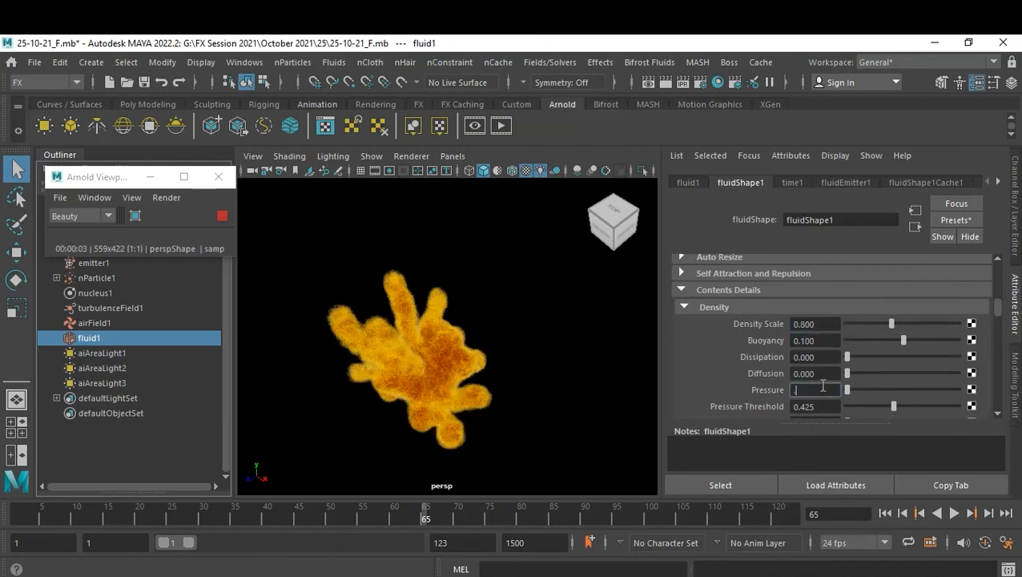
{"action": "type", "text": "2"}
{"action": "scroll", "coordinate": [823, 386], "scroll_direction": "down", "scroll_amount": 1}
{"action": "double_click", "coordinate": [819, 379]}
{"action": "type", "text": ".5"}
{"action": "key", "text": "Return"}
Set fluid1's velocity swirl to 1.5 and its velocity noise to 0.3.
{"action": "scroll", "coordinate": [833, 391], "scroll_direction": "down", "scroll_amount": 1}
{"action": "type", "text": ".5"}
{"action": "key", "text": "Return"}
{"action": "double_click", "coordinate": [819, 405]}
{"action": "type", "text": ".3"}
{"action": "key", "text": "Return"}
Replay the fluid from the start to frame 72 and test-render that frame in the Arnold viewport.
{"action": "left_click", "coordinate": [224, 216]}
{"action": "left_click", "coordinate": [885, 513]}
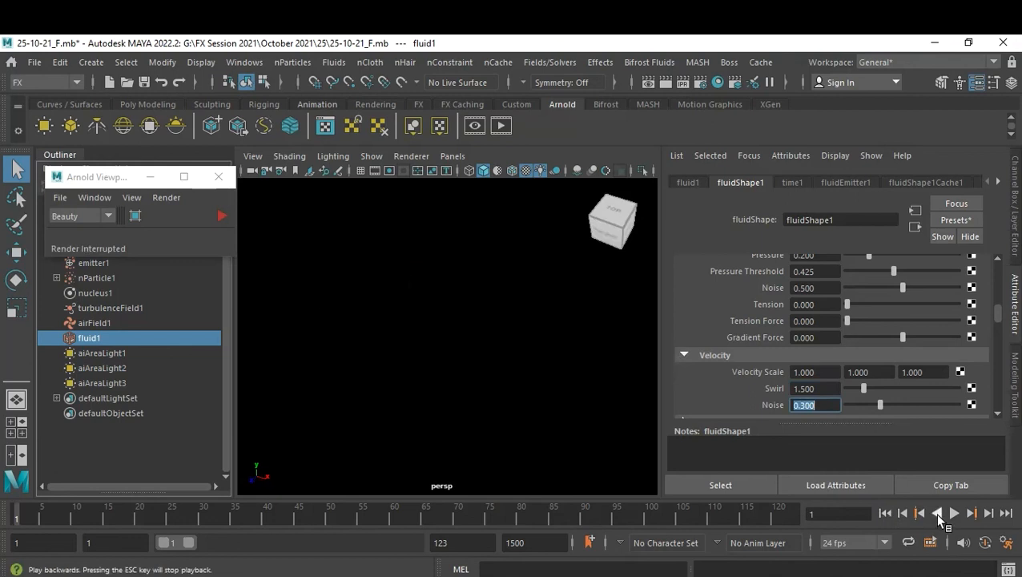
{"action": "left_click", "coordinate": [953, 512]}
{"action": "left_click", "coordinate": [953, 512]}
{"action": "left_click", "coordinate": [222, 216]}
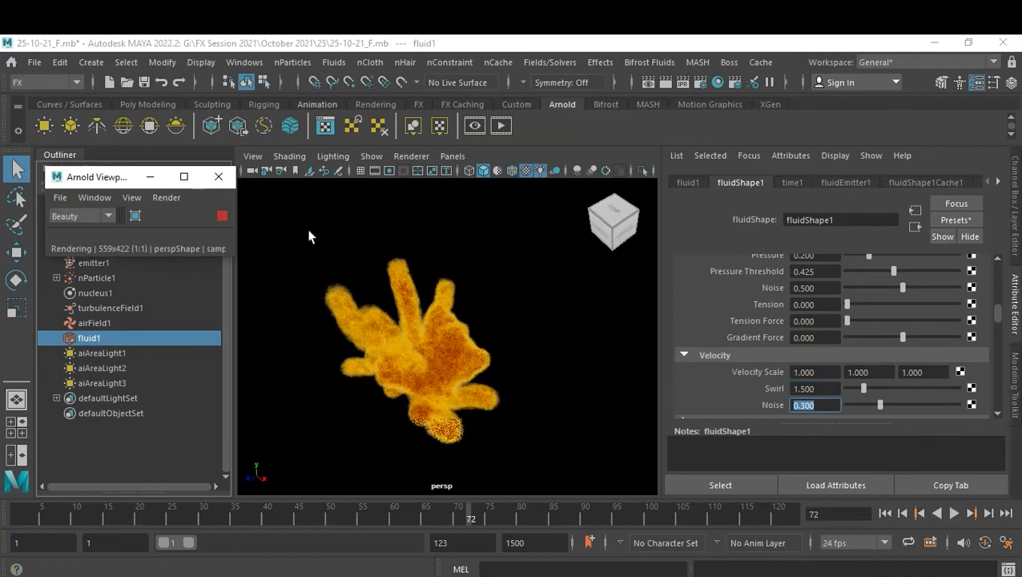
{"action": "left_click", "coordinate": [218, 176]}
{"action": "left_click", "coordinate": [425, 226]}
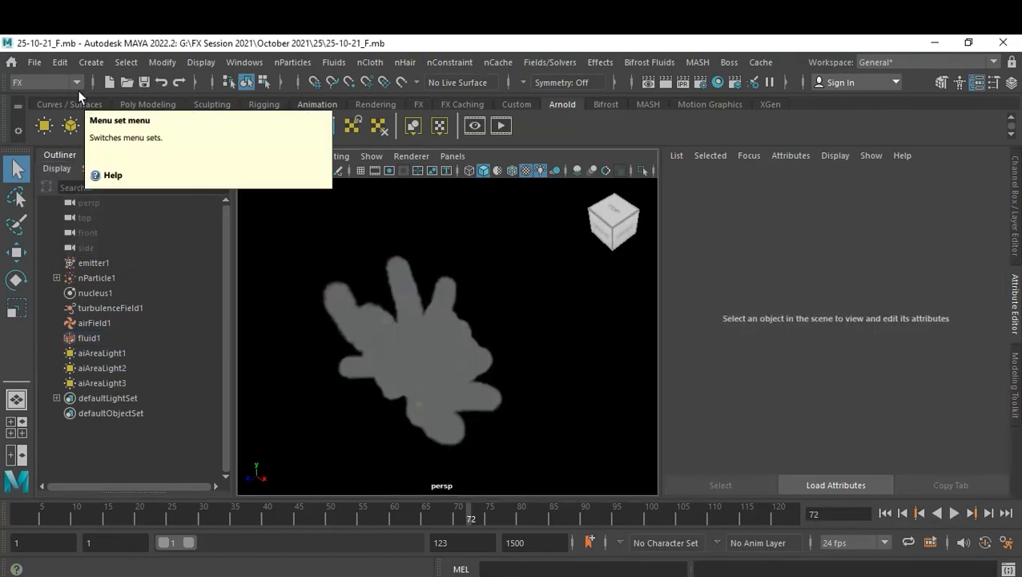
Switch to the Rendering menu set and open the Render Sequence options.
{"action": "left_click", "coordinate": [45, 83]}
{"action": "left_click", "coordinate": [46, 159]}
{"action": "left_click", "coordinate": [414, 62]}
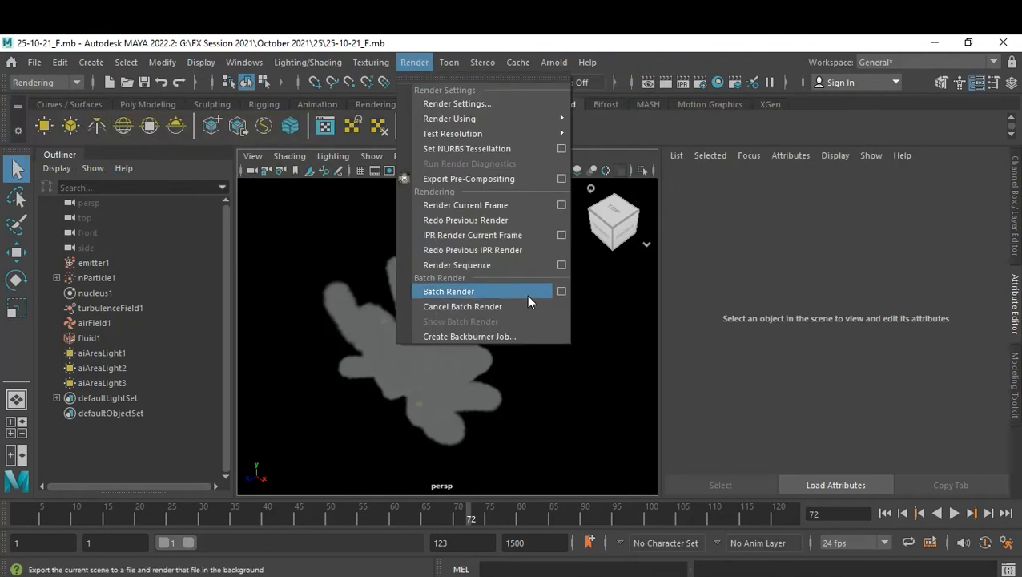
{"action": "left_click", "coordinate": [562, 264]}
In the Render Settings, set the frame/animation extension to name_#.ext and the end frame to 123.
{"action": "left_click", "coordinate": [699, 82]}
{"action": "scroll", "coordinate": [391, 395], "scroll_direction": "down", "scroll_amount": 3}
{"action": "left_click", "coordinate": [371, 329]}
{"action": "left_click", "coordinate": [366, 433]}
{"action": "double_click", "coordinate": [357, 443]}
{"action": "type", "text": "123"}
{"action": "key", "text": "Return"}
Set the render image resolution to 150 pixels per inch.
{"action": "scroll", "coordinate": [361, 435], "scroll_direction": "down", "scroll_amount": 3}
{"action": "double_click", "coordinate": [349, 563]}
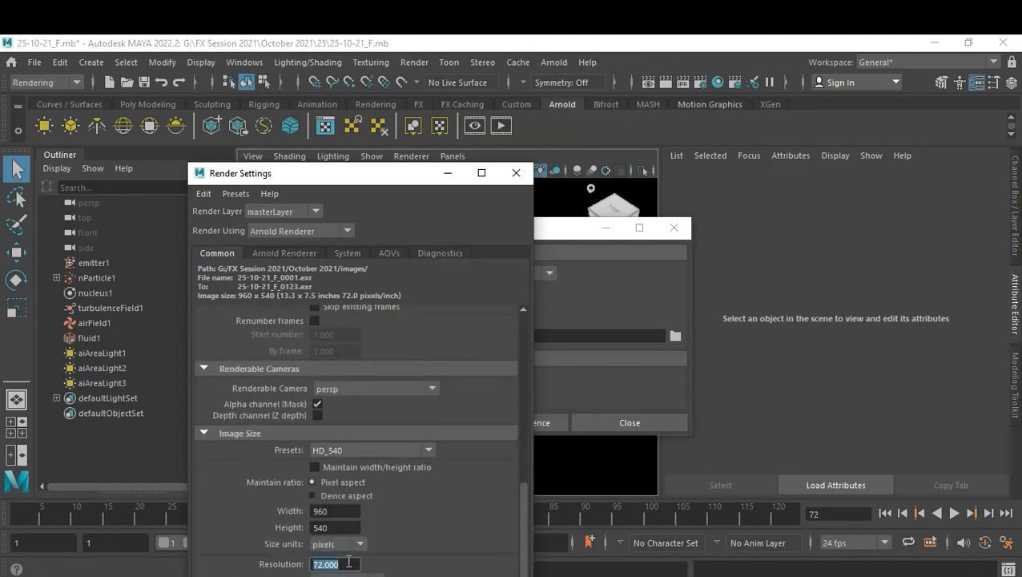
{"action": "left_click_drag", "start_coordinate": [400, 188], "coordinate": [451, 102]}
{"action": "scroll", "coordinate": [308, 245], "scroll_direction": "up", "scroll_amount": 5}
Enable motion blur in the Arnold Renderer settings.
{"action": "left_click", "coordinate": [335, 167]}
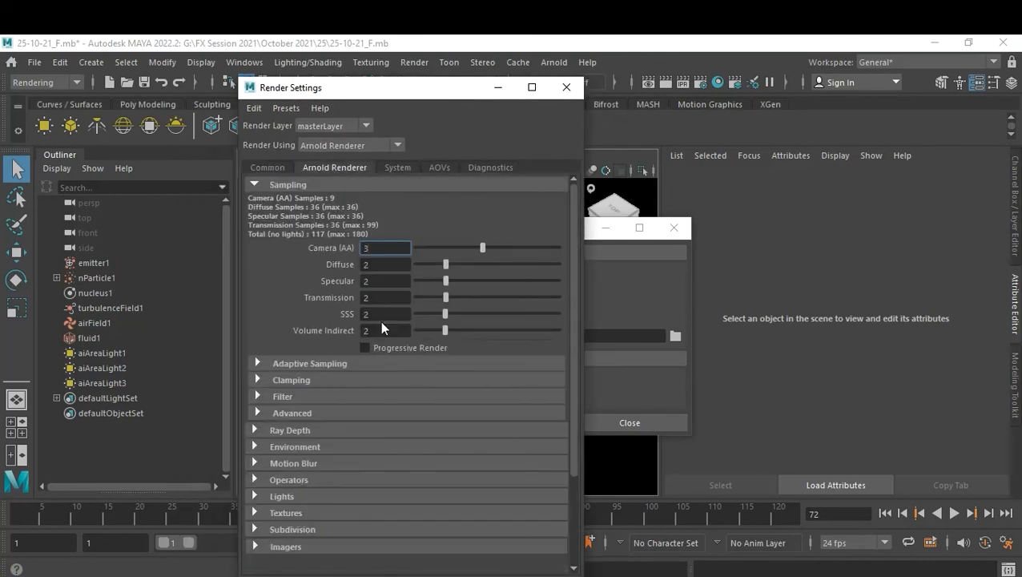
{"action": "left_click", "coordinate": [332, 463]}
{"action": "left_click", "coordinate": [364, 479]}
{"action": "scroll", "coordinate": [421, 470], "scroll_direction": "down", "scroll_amount": 3}
Examine the Lights, Textures, Adaptive Sampling and Ray Depth sections of the Arnold Renderer settings.
{"action": "left_click", "coordinate": [353, 511]}
{"action": "scroll", "coordinate": [336, 517], "scroll_direction": "down", "scroll_amount": 1}
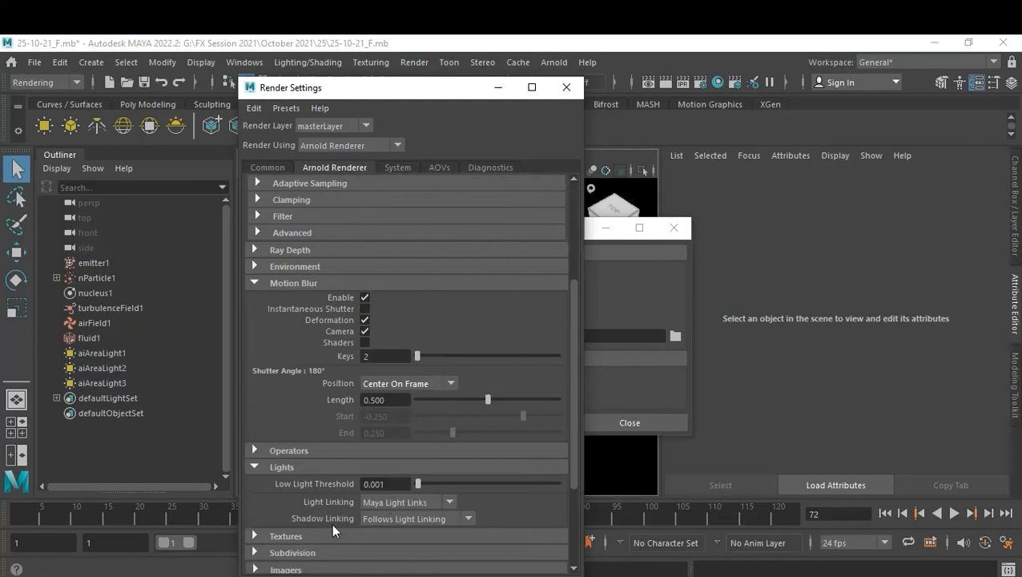
{"action": "left_click", "coordinate": [332, 532]}
{"action": "scroll", "coordinate": [353, 486], "scroll_direction": "down", "scroll_amount": 4}
{"action": "scroll", "coordinate": [371, 407], "scroll_direction": "up", "scroll_amount": 9}
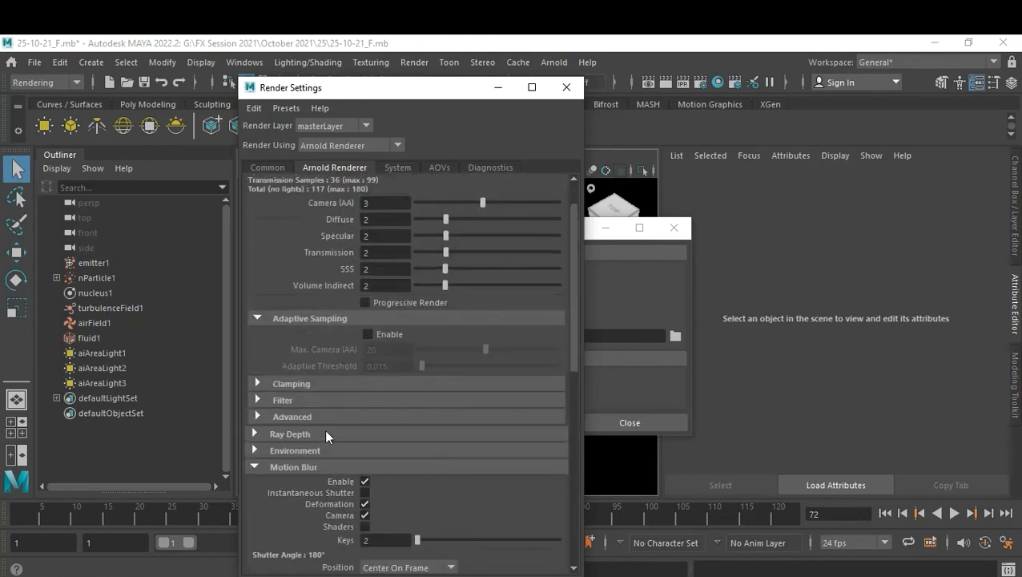
{"action": "left_click", "coordinate": [325, 432]}
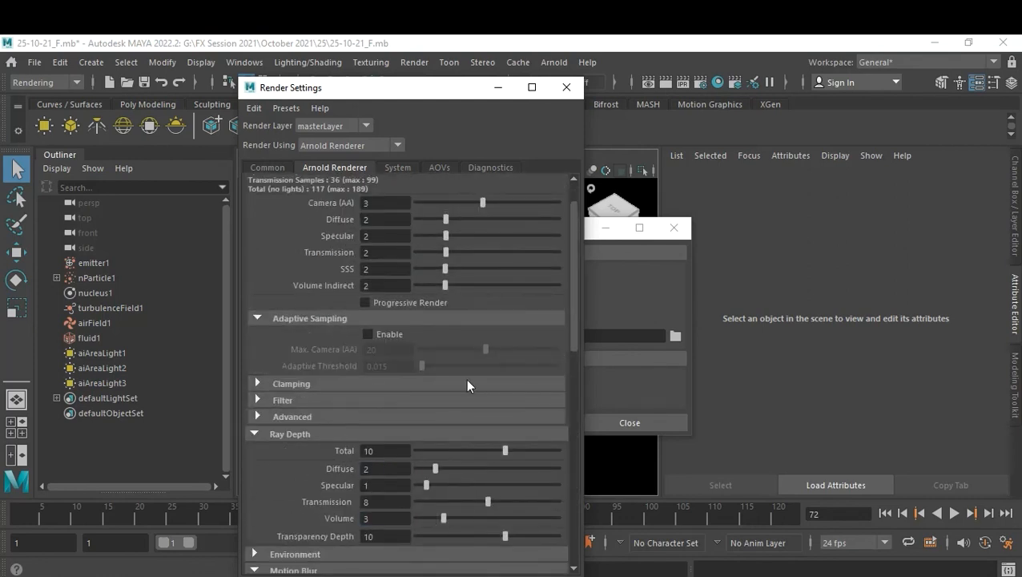
Close the Render Settings and run an Arnold test render of the current frame.
{"action": "left_click", "coordinate": [567, 87]}
{"action": "left_click", "coordinate": [411, 156]}
{"action": "left_click", "coordinate": [503, 126]}
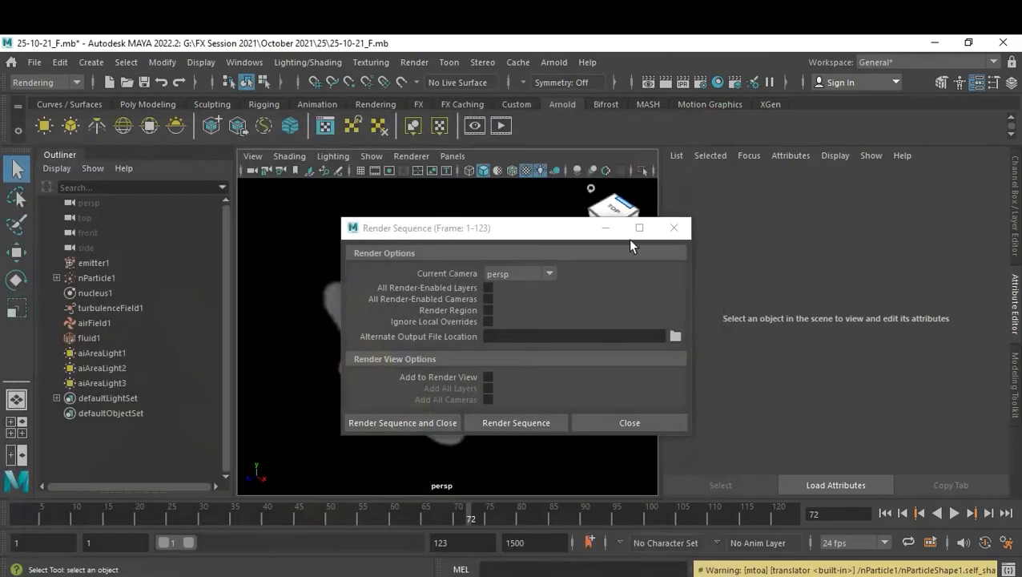
Start setting the project and create a folder named Images inside October 2021\25.
{"action": "left_click", "coordinate": [34, 61]}
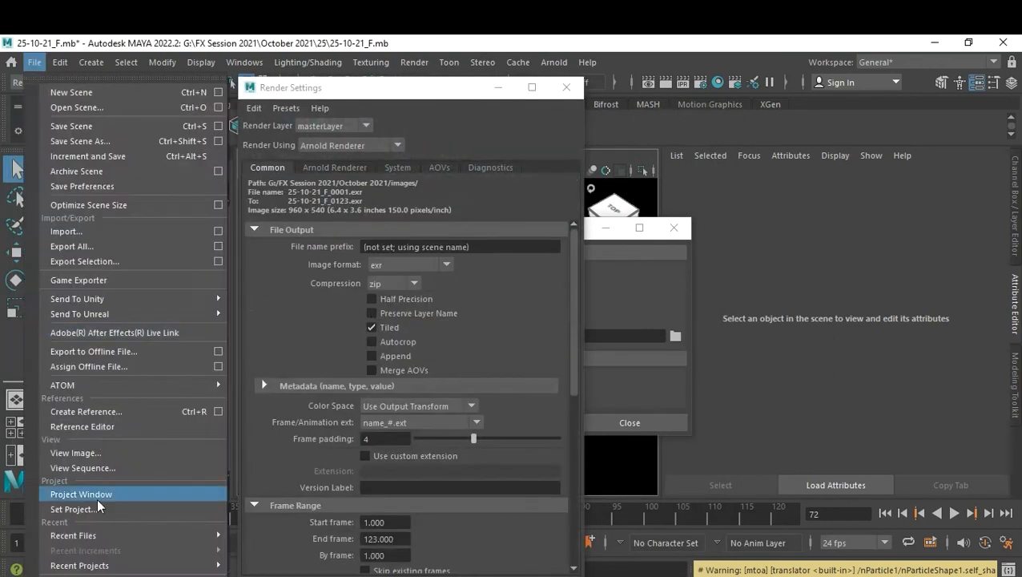
{"action": "left_click", "coordinate": [68, 506]}
{"action": "double_click", "coordinate": [331, 303]}
{"action": "double_click", "coordinate": [301, 330]}
{"action": "left_click", "coordinate": [854, 129]}
{"action": "type", "text": "Images"}
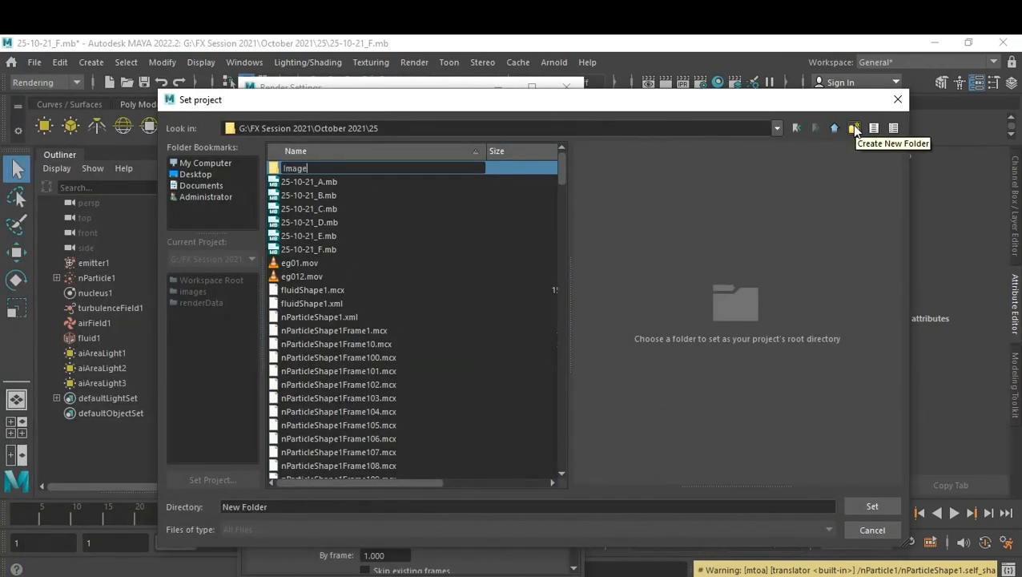
{"action": "key", "text": "Return"}
Set the new Images folder as the current project with a default workspace.
{"action": "double_click", "coordinate": [298, 168]}
{"action": "left_click", "coordinate": [872, 505]}
{"action": "left_click", "coordinate": [533, 332]}
{"action": "left_click", "coordinate": [486, 247]}
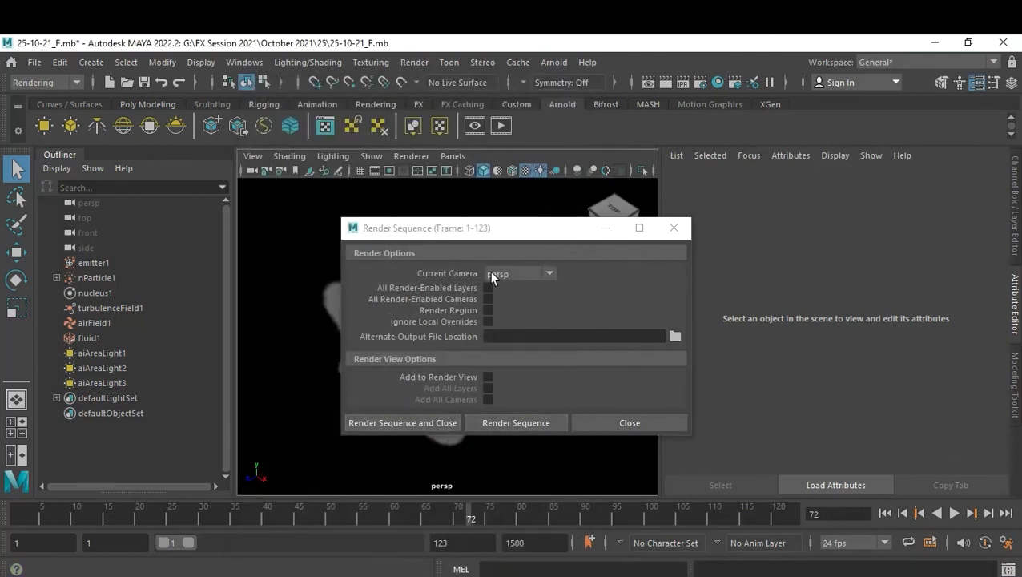
{"action": "left_click", "coordinate": [552, 66]}
{"action": "left_click", "coordinate": [620, 44]}
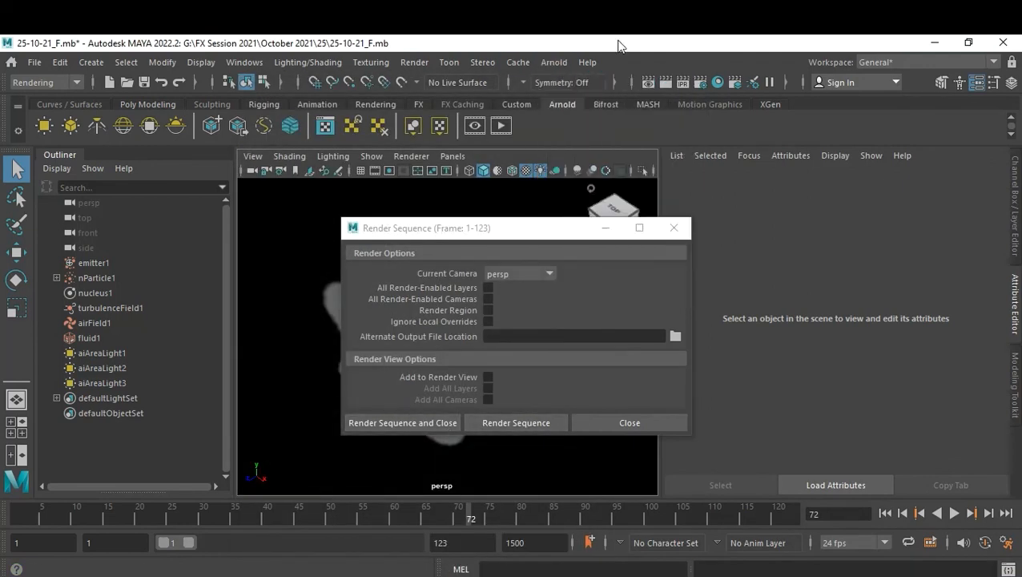
{"action": "left_click", "coordinate": [501, 125]}
{"action": "left_click", "coordinate": [13, 141]}
{"action": "left_click", "coordinate": [629, 169]}
{"action": "left_click", "coordinate": [554, 63]}
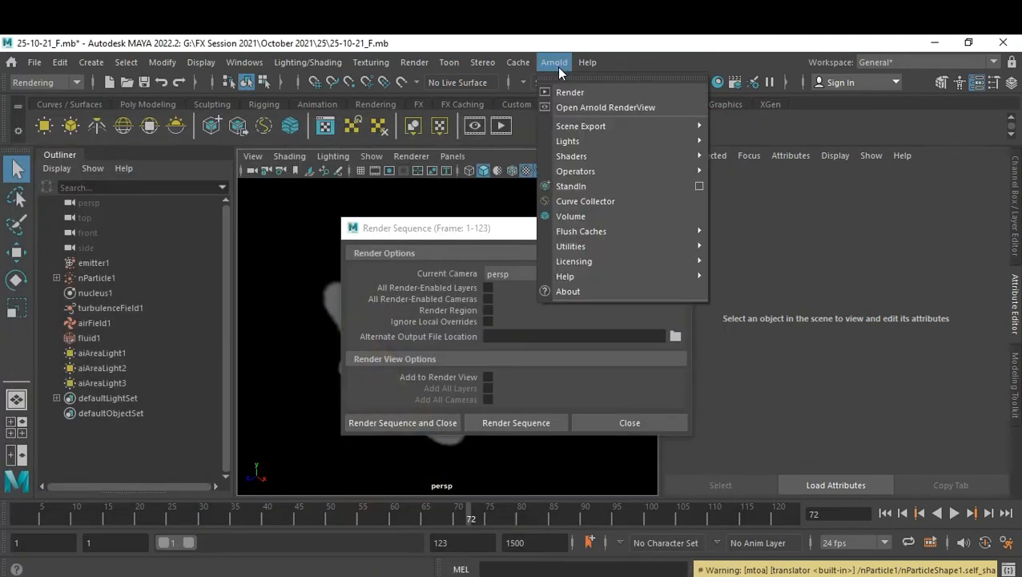
Add the albedo, diffuse, indirect and emission AOVs to the active AOVs in the Render Settings and close the window.
{"action": "left_click", "coordinate": [700, 81]}
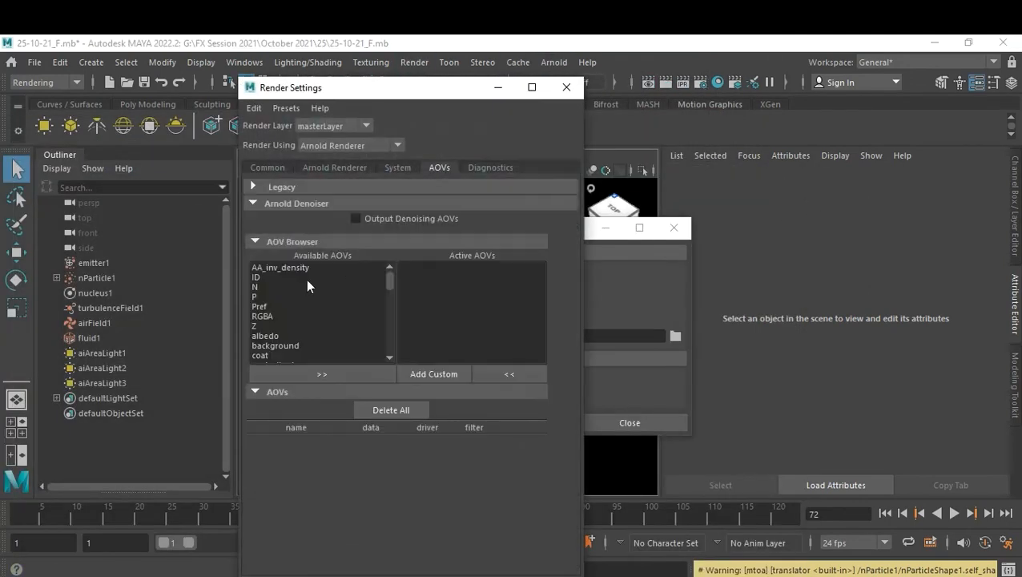
{"action": "left_click", "coordinate": [325, 373]}
{"action": "scroll", "coordinate": [325, 347], "scroll_direction": "down", "scroll_amount": 1}
{"action": "double_click", "coordinate": [318, 335]}
{"action": "scroll", "coordinate": [310, 345], "scroll_direction": "down", "scroll_amount": 2}
{"action": "double_click", "coordinate": [309, 326]}
{"action": "scroll", "coordinate": [316, 337], "scroll_direction": "down", "scroll_amount": 2}
{"action": "scroll", "coordinate": [316, 337], "scroll_direction": "down", "scroll_amount": 8}
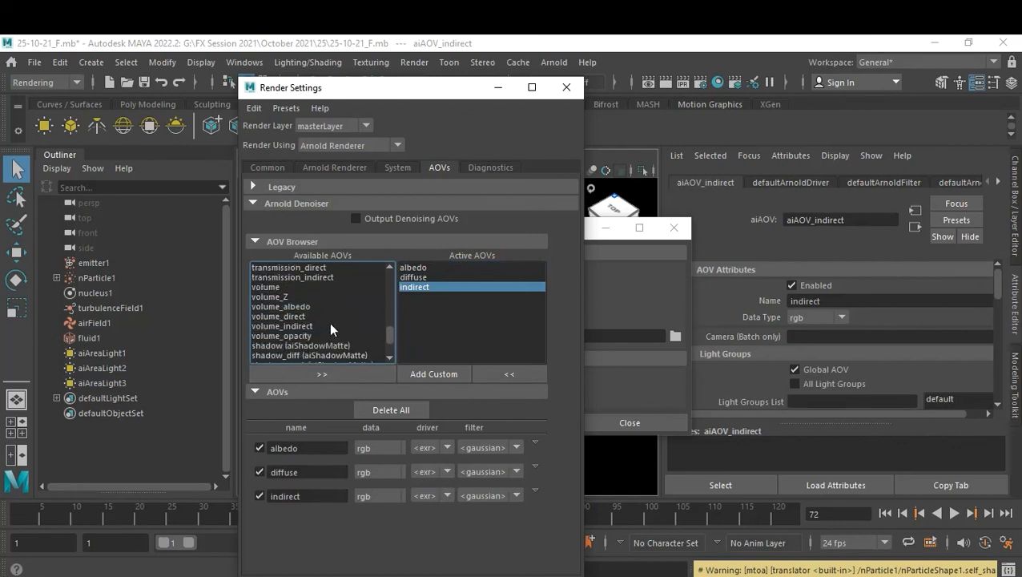
{"action": "scroll", "coordinate": [349, 321], "scroll_direction": "up", "scroll_amount": 10}
{"action": "left_click", "coordinate": [315, 345]}
{"action": "left_click", "coordinate": [314, 373]}
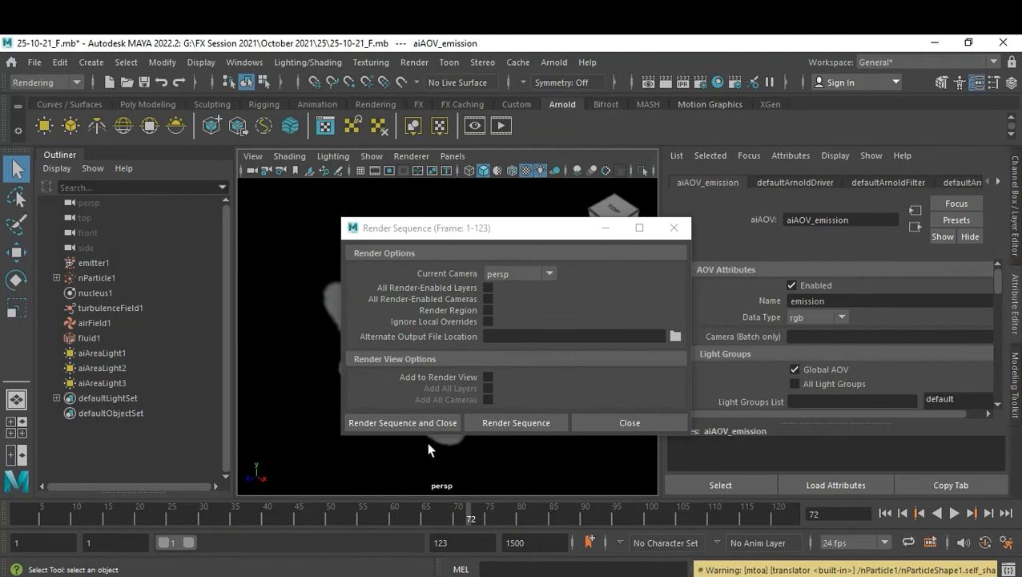
Examine the indirect, diffuse, albedo and emission AOVs of the current frame in the Arnold RenderView, then return to Beauty.
{"action": "left_click", "coordinate": [475, 126]}
{"action": "left_click", "coordinate": [128, 139]}
{"action": "mouse_move", "coordinate": [91, 141]}
{"action": "mouse_move", "coordinate": [135, 170]}
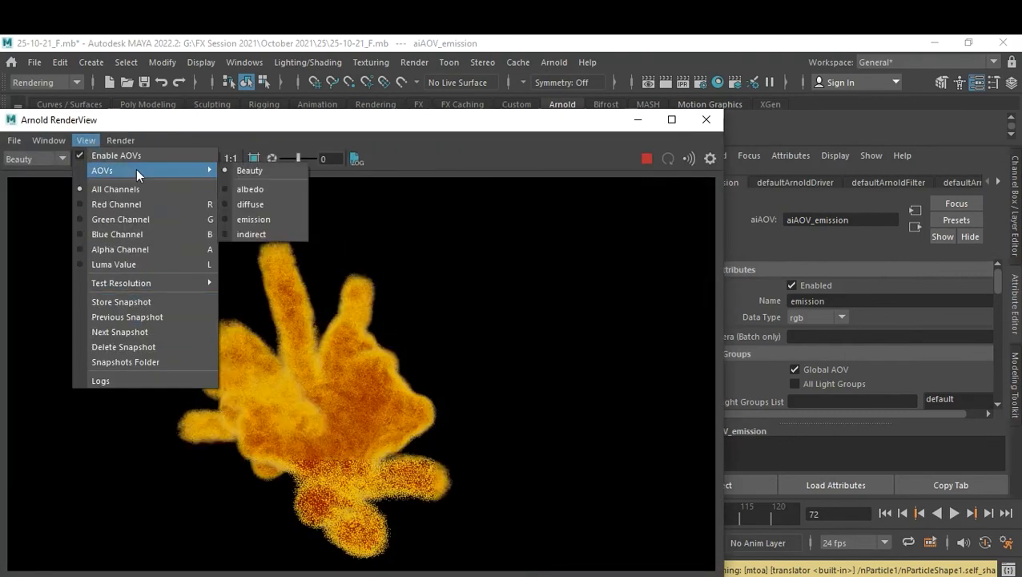
{"action": "left_click", "coordinate": [255, 234]}
{"action": "left_click", "coordinate": [87, 142]}
{"action": "left_click", "coordinate": [254, 214]}
{"action": "left_click", "coordinate": [92, 141]}
{"action": "left_click", "coordinate": [256, 197]}
{"action": "left_click", "coordinate": [90, 141]}
{"action": "mouse_move", "coordinate": [104, 142]}
{"action": "mouse_move", "coordinate": [136, 170]}
{"action": "left_click", "coordinate": [260, 217]}
{"action": "left_click", "coordinate": [115, 143]}
{"action": "left_click", "coordinate": [255, 179]}
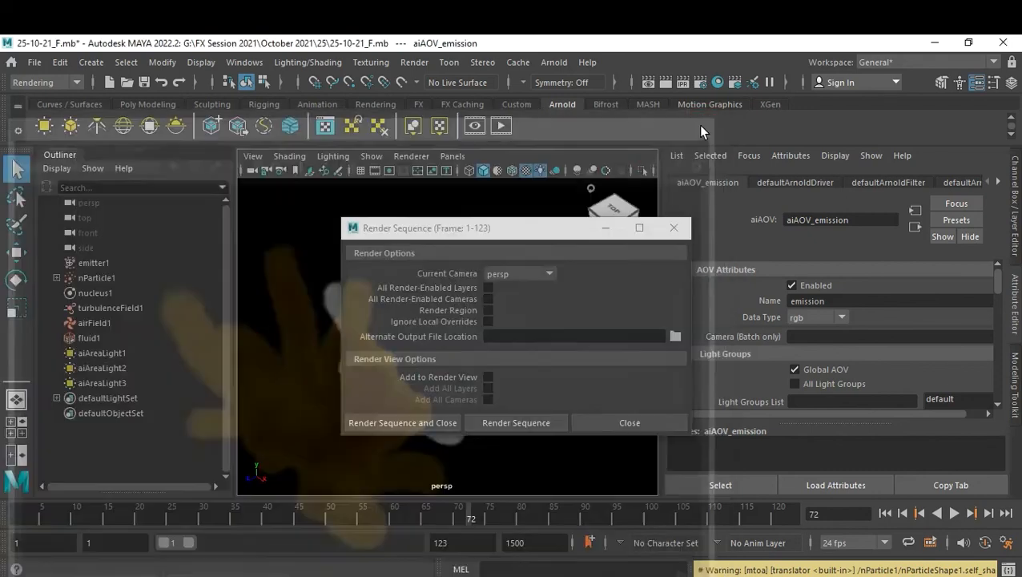
Render the frame 1–123 sequence from the persp camera and close the sequence dialog.
{"action": "left_click", "coordinate": [419, 422]}
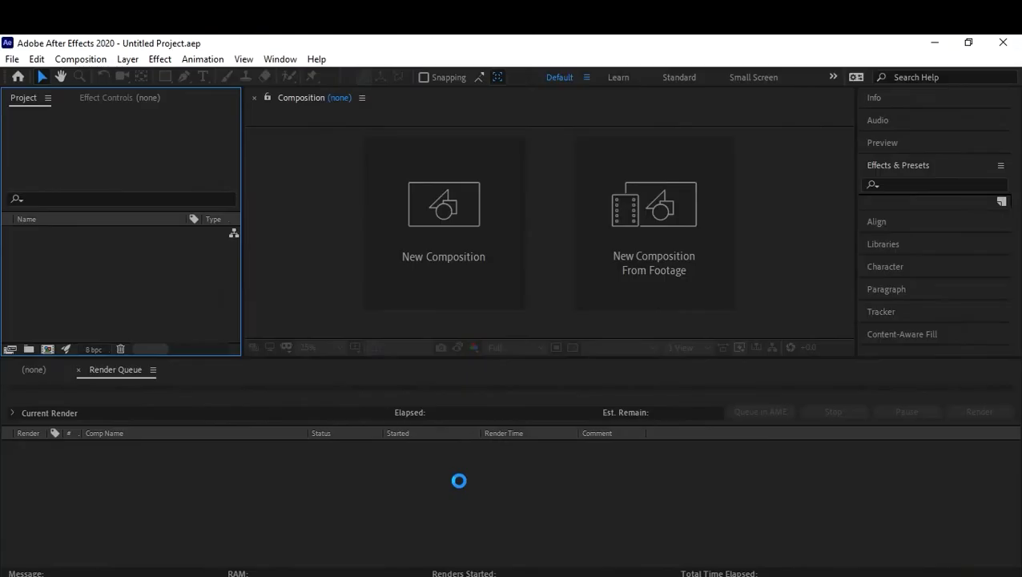
Switch to After Effects and import the Blast frames from the October 2021\25\Images\images\albedo folder as an OpenEXR sequence.
{"action": "double_click", "coordinate": [165, 269]}
{"action": "left_click", "coordinate": [71, 352]}
{"action": "double_click", "coordinate": [261, 244]}
{"action": "double_click", "coordinate": [241, 318]}
{"action": "double_click", "coordinate": [225, 333]}
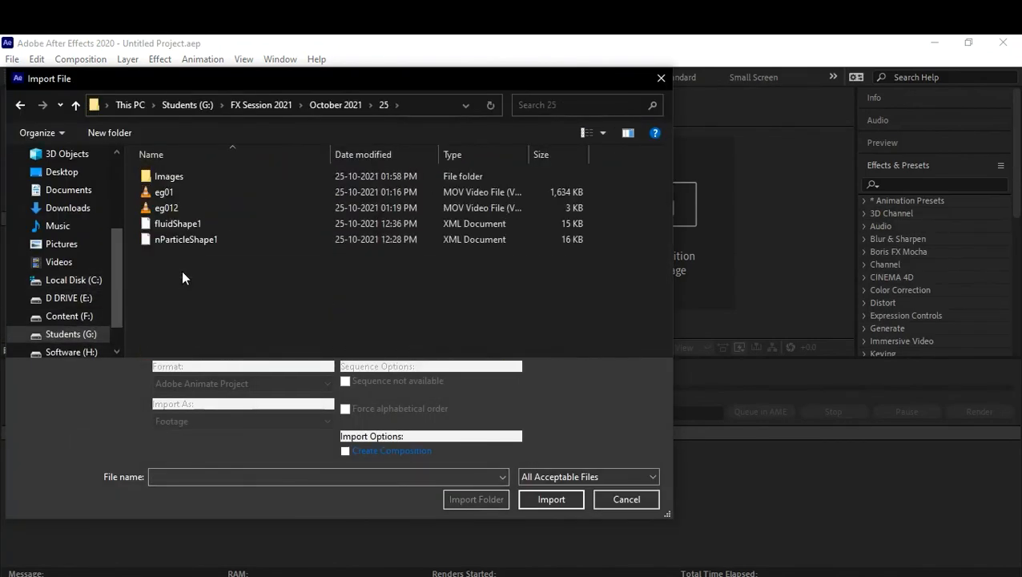
{"action": "double_click", "coordinate": [224, 176]}
{"action": "double_click", "coordinate": [224, 176]}
{"action": "double_click", "coordinate": [225, 176]}
{"action": "left_click", "coordinate": [224, 177]}
{"action": "left_click", "coordinate": [230, 420]}
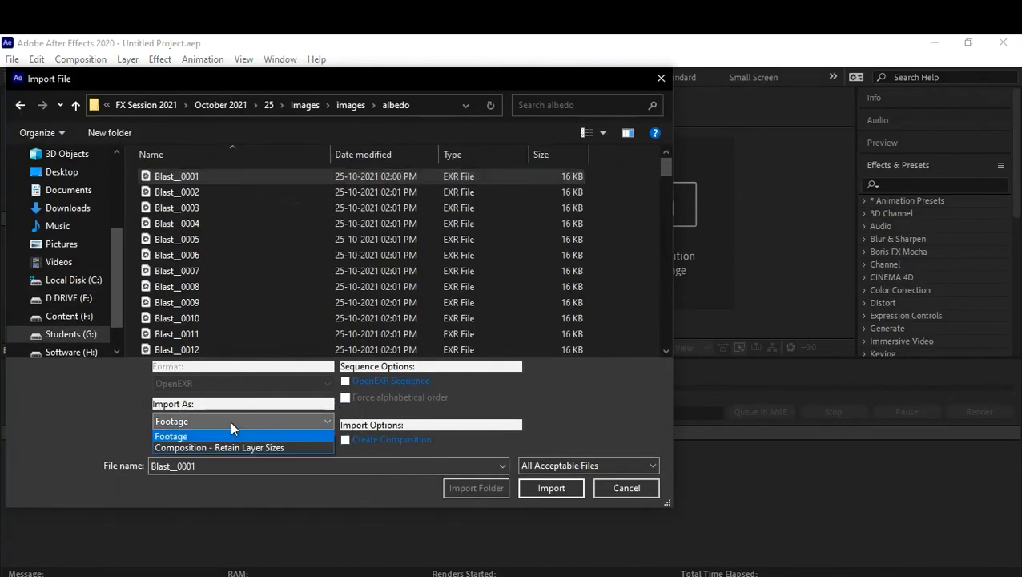
{"action": "left_click", "coordinate": [400, 378]}
{"action": "left_click", "coordinate": [552, 488]}
Remove the mistakenly queued Blast render, create a composition from the albedo sequence, and preview it at 50% zoom and Half resolution.
{"action": "left_click_drag", "start_coordinate": [88, 233], "coordinate": [81, 473]}
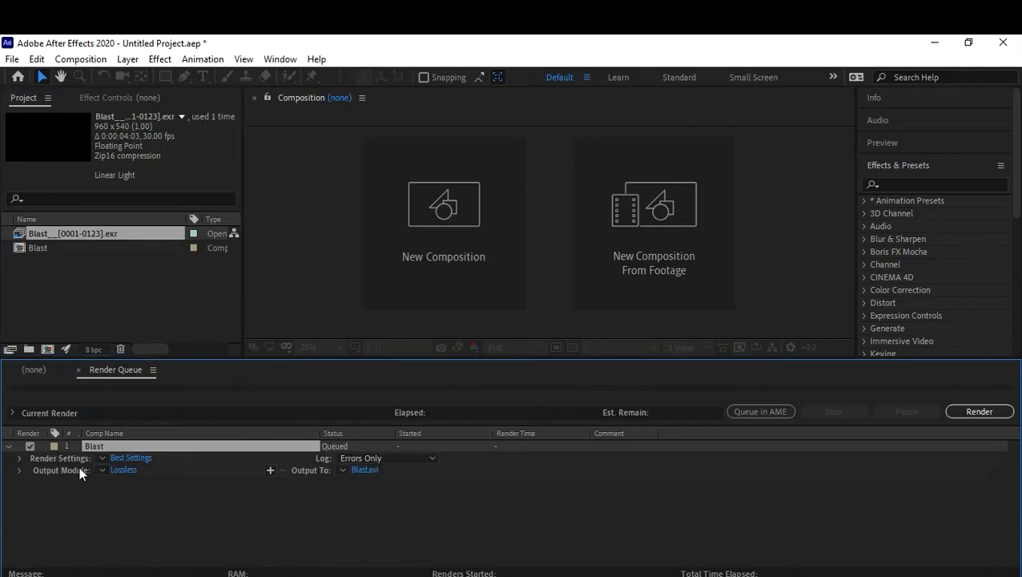
{"action": "key", "text": "Delete"}
{"action": "left_click_drag", "start_coordinate": [48, 234], "coordinate": [47, 349]}
{"action": "left_click", "coordinate": [321, 347]}
{"action": "left_click", "coordinate": [353, 376]}
{"action": "left_click", "coordinate": [515, 347]}
{"action": "left_click", "coordinate": [517, 400]}
{"action": "key", "text": "space"}
Import another render pass as an EXR sequence, place it above the albedo layer at the top of Blast 2, and hide it.
{"action": "double_click", "coordinate": [54, 320]}
{"action": "left_click", "coordinate": [350, 105]}
{"action": "double_click", "coordinate": [184, 207]}
{"action": "left_click", "coordinate": [184, 176]}
{"action": "left_click", "coordinate": [551, 488]}
{"action": "left_click_drag", "start_coordinate": [72, 233], "coordinate": [130, 434]}
{"action": "left_click", "coordinate": [860, 392]}
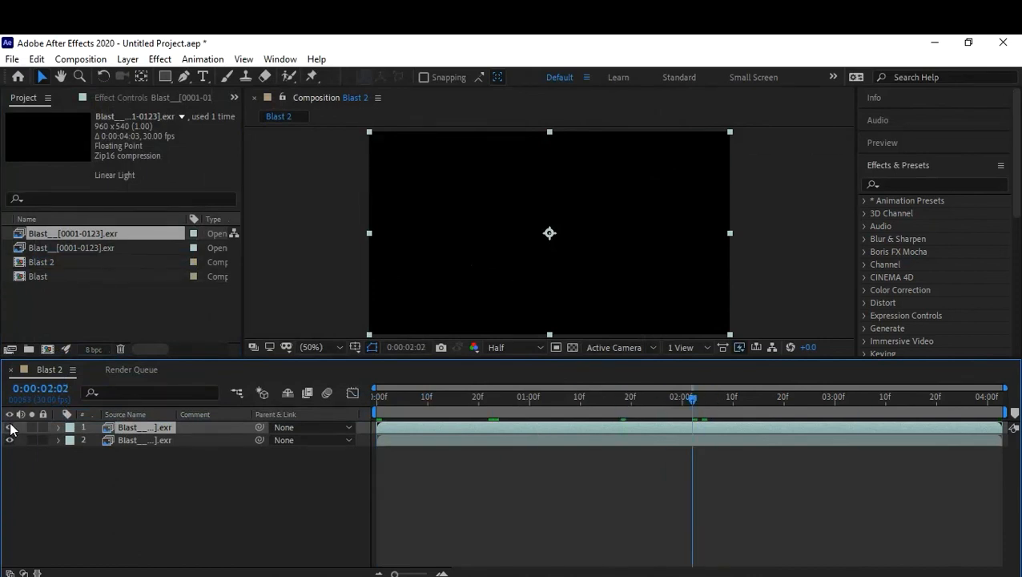
{"action": "left_click", "coordinate": [10, 427]}
Import a third render-pass EXR sequence from the images folder and place it as the top layer of Blast 2.
{"action": "double_click", "coordinate": [55, 319]}
{"action": "left_click", "coordinate": [350, 105]}
{"action": "double_click", "coordinate": [180, 223]}
{"action": "left_click", "coordinate": [180, 176]}
{"action": "left_click", "coordinate": [552, 487]}
{"action": "left_click_drag", "start_coordinate": [72, 233], "coordinate": [133, 433]}
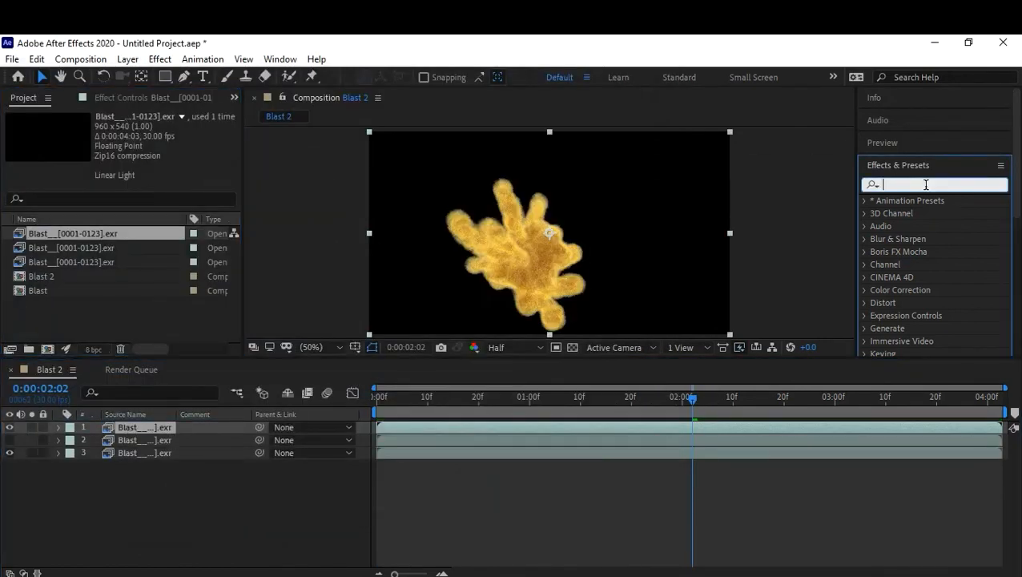
Apply the Glow effect to the top layer and increase its Glow Radius.
{"action": "left_click", "coordinate": [925, 185]}
{"action": "type", "text": "glow"}
{"action": "double_click", "coordinate": [921, 278]}
{"action": "left_click_drag", "start_coordinate": [141, 167], "coordinate": [242, 168]}
Move the bottom layer to the top and try the Overlay, Screen and Hard Light blending modes on it.
{"action": "left_click_drag", "start_coordinate": [144, 452], "coordinate": [150, 420]}
{"action": "key", "text": "F4"}
{"action": "left_click", "coordinate": [274, 427]}
{"action": "left_click", "coordinate": [376, 359]}
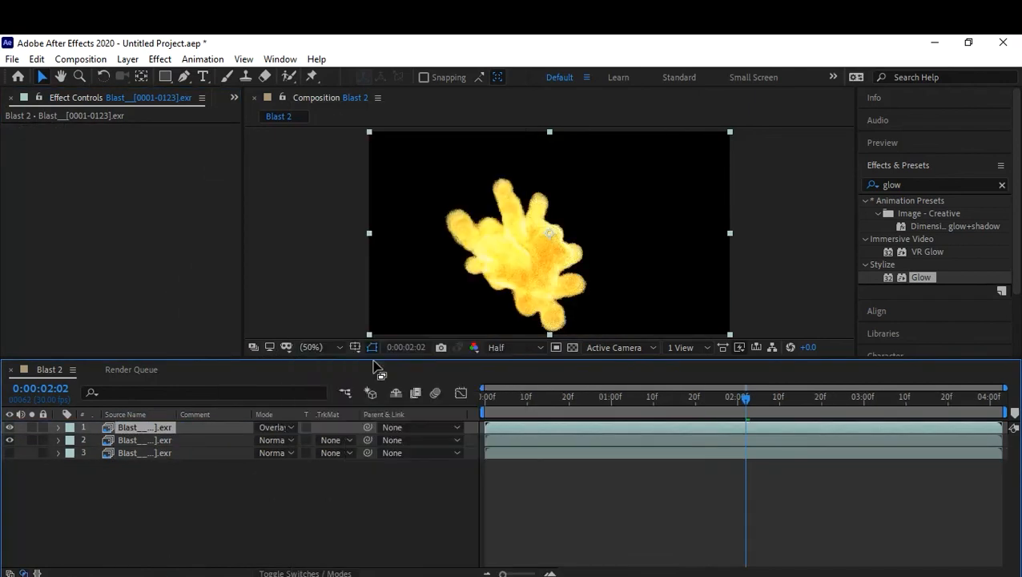
{"action": "left_click", "coordinate": [274, 427]}
{"action": "left_click", "coordinate": [345, 385]}
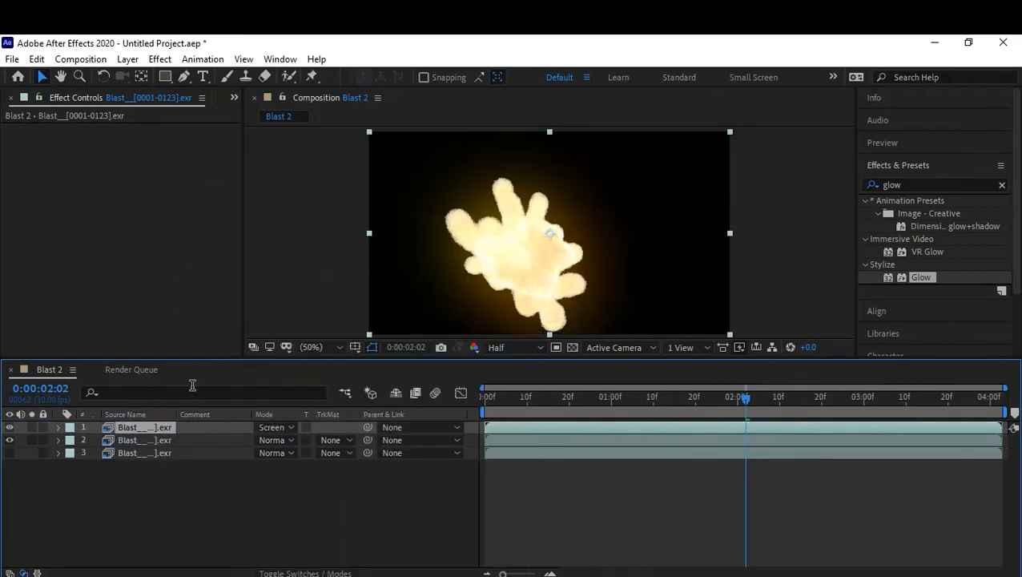
{"action": "left_click", "coordinate": [10, 427]}
{"action": "left_click", "coordinate": [10, 427]}
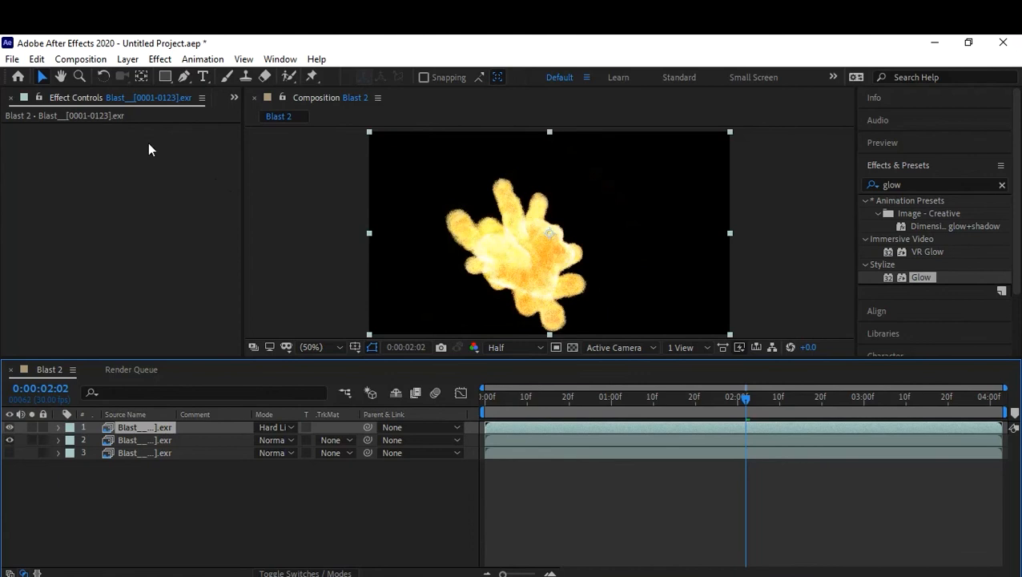
Import the remaining render-pass EXR sequence and place it above all layers in Blast 2.
{"action": "scroll", "coordinate": [36, 97], "scroll_direction": "up", "scroll_amount": 1}
{"action": "double_click", "coordinate": [94, 329]}
{"action": "double_click", "coordinate": [199, 182]}
{"action": "left_click_drag", "start_coordinate": [73, 233], "coordinate": [151, 427]}
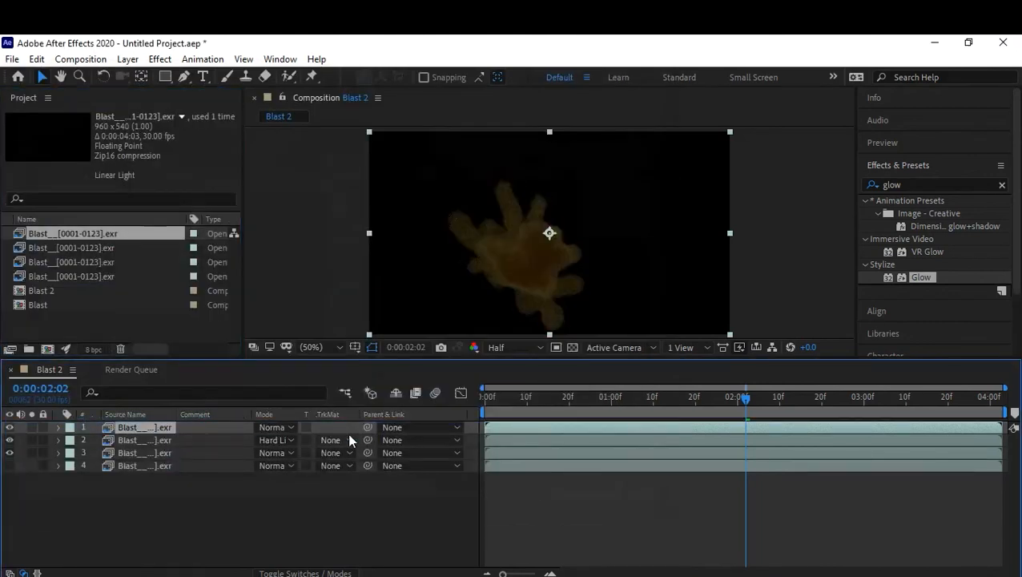
Set the blending mode of the top two layers to Screen and hide the second and third layers.
{"action": "left_click", "coordinate": [287, 428]}
{"action": "left_click", "coordinate": [294, 275]}
{"action": "left_click", "coordinate": [287, 439]}
{"action": "left_click", "coordinate": [293, 275]}
{"action": "left_click_drag", "start_coordinate": [10, 439], "coordinate": [10, 453]}
Apply the Curves effect to the top layer and raise its RGB curve to brighten the pass.
{"action": "left_click", "coordinate": [162, 428]}
{"action": "left_click", "coordinate": [914, 185]}
{"action": "type", "text": "curve"}
{"action": "left_click_drag", "start_coordinate": [924, 251], "coordinate": [152, 428]}
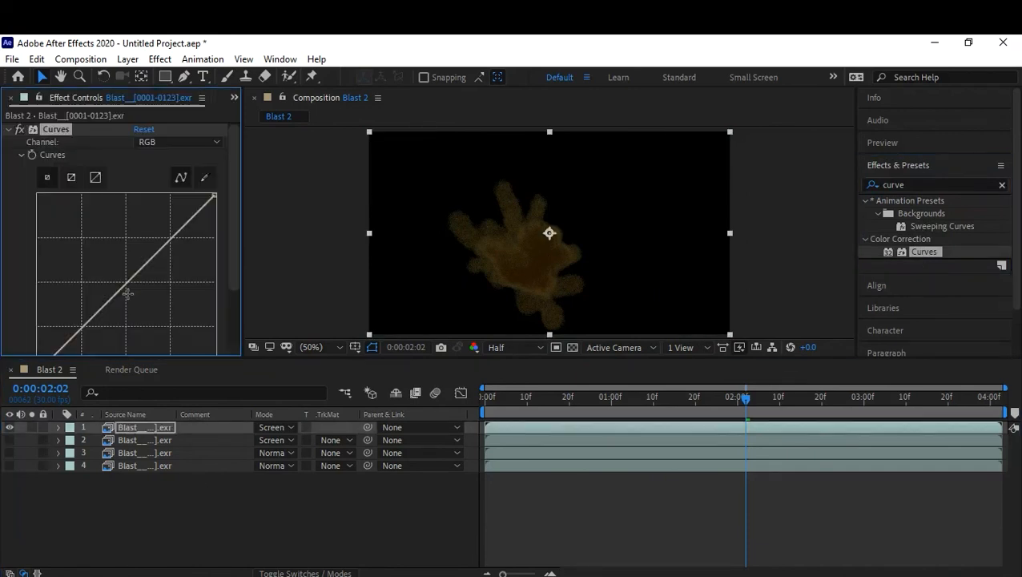
{"action": "left_click_drag", "start_coordinate": [43, 221], "coordinate": [79, 221]}
Apply the Glow effect to the top layer and adjust its Glow Threshold and Glow Radius.
{"action": "left_click", "coordinate": [924, 186]}
{"action": "type", "text": "glow"}
{"action": "key", "text": "Return"}
{"action": "scroll", "coordinate": [953, 224], "scroll_direction": "down", "scroll_amount": 2}
{"action": "double_click", "coordinate": [919, 227]}
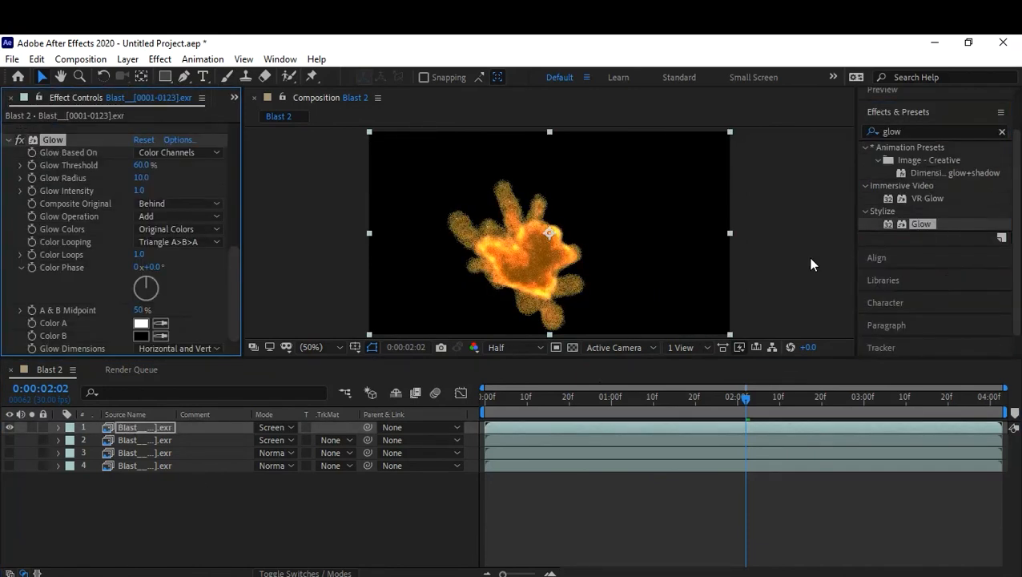
{"action": "left_click_drag", "start_coordinate": [148, 165], "coordinate": [142, 177]}
Show the second and third layers again and set the top three layers' opacities to 22%, 15% and 77%, from top down.
{"action": "left_click", "coordinate": [10, 440]}
{"action": "left_click", "coordinate": [9, 453]}
{"action": "left_click", "coordinate": [159, 454]}
{"action": "key", "text": "t"}
{"action": "left_click", "coordinate": [149, 440]}
{"action": "key", "text": "t"}
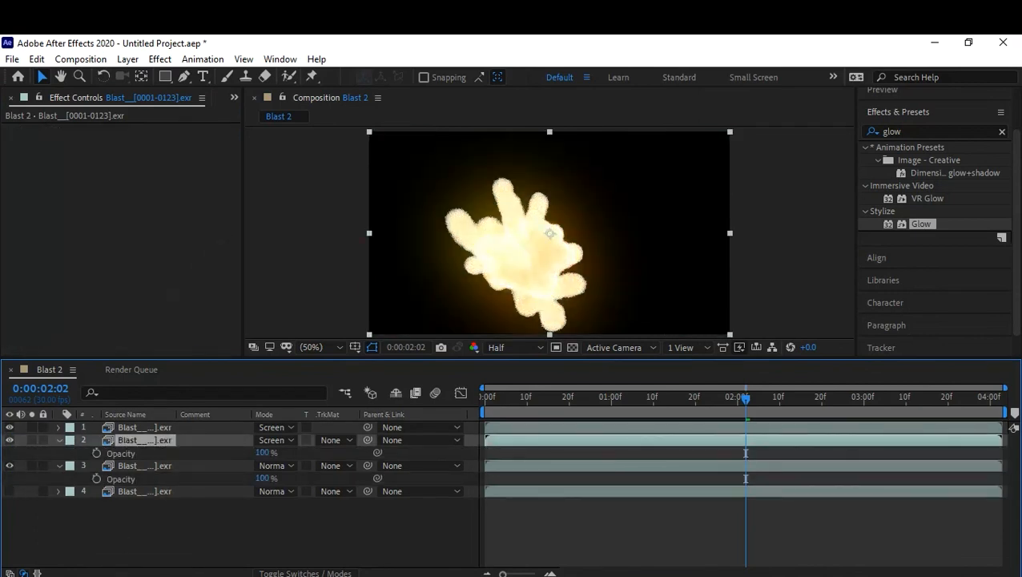
{"action": "key", "text": "F4"}
{"action": "left_click_drag", "start_coordinate": [231, 445], "coordinate": [200, 445]}
{"action": "left_click", "coordinate": [121, 480]}
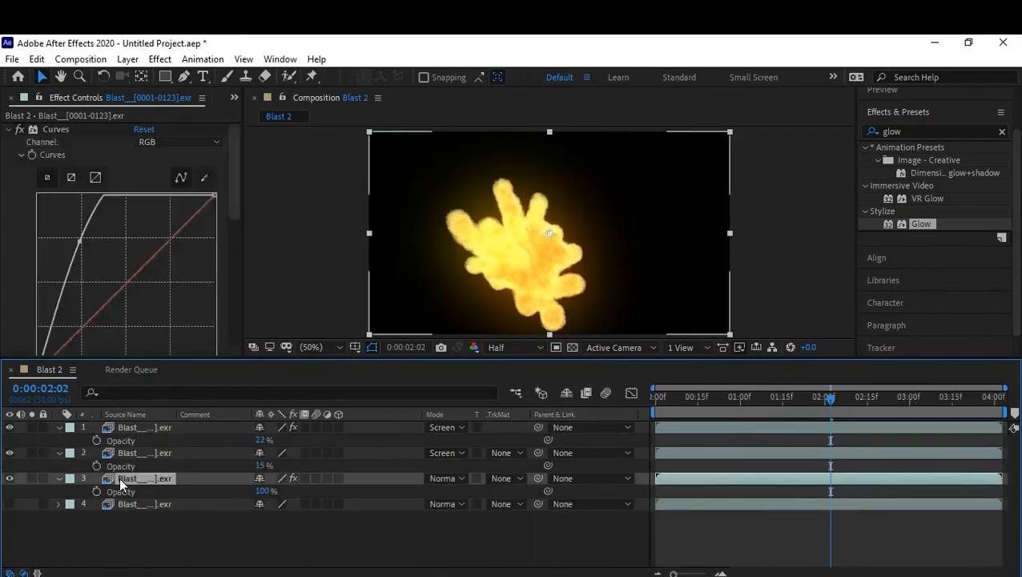
{"action": "left_click_drag", "start_coordinate": [259, 491], "coordinate": [226, 503]}
Import the Blast__1_[0001-0123].exr sequence, place it as the top layer, and set its blending mode to Screen.
{"action": "key", "text": "ctrl+i"}
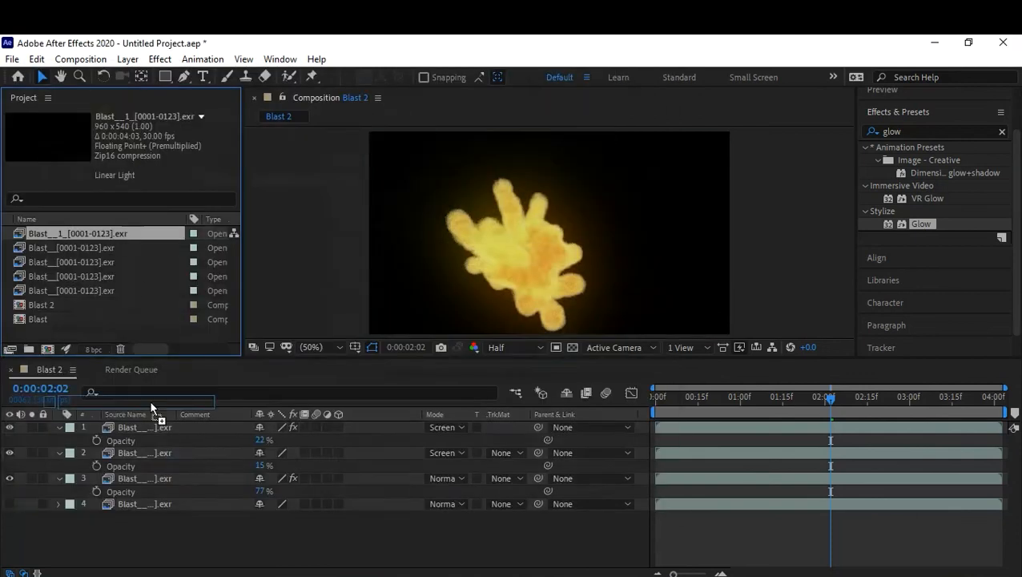
{"action": "left_click", "coordinate": [443, 429]}
{"action": "left_click", "coordinate": [491, 280]}
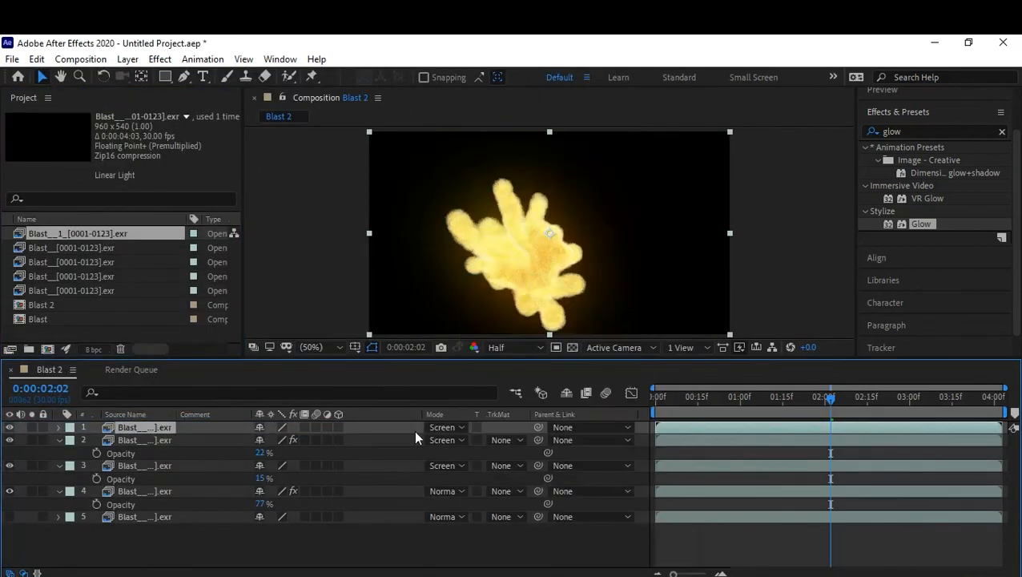
Apply Curves to the top layer, lower the RGB and green curves, raise the red curve, and preview the result.
{"action": "double_click", "coordinate": [924, 198]}
{"action": "mouse_move", "coordinate": [126, 282]}
{"action": "left_mouse_down"}
{"action": "mouse_move", "coordinate": [164, 281]}
{"action": "mouse_move", "coordinate": [127, 304]}
{"action": "left_mouse_up"}
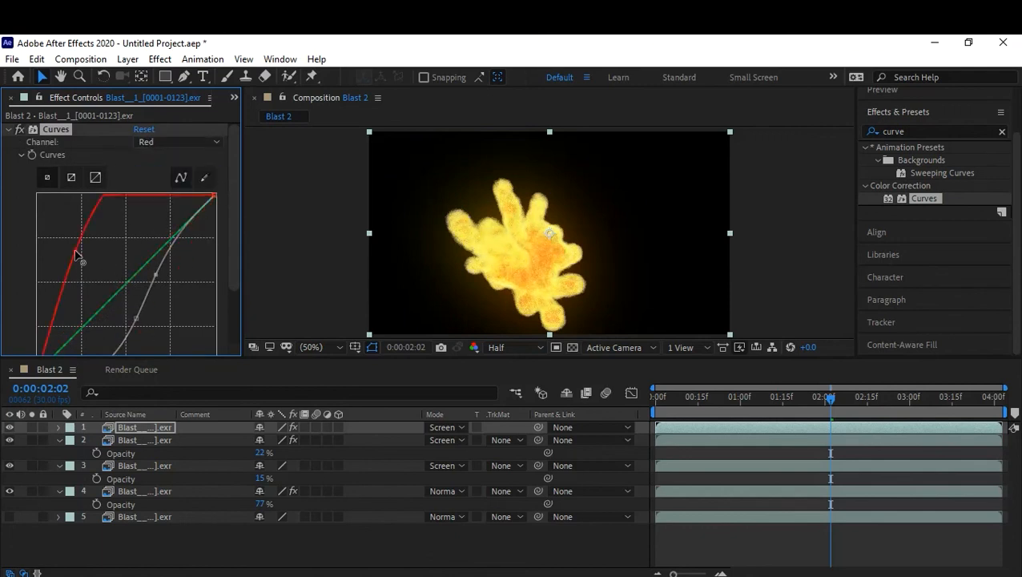
{"action": "left_click", "coordinate": [724, 267]}
{"action": "key", "text": "space"}
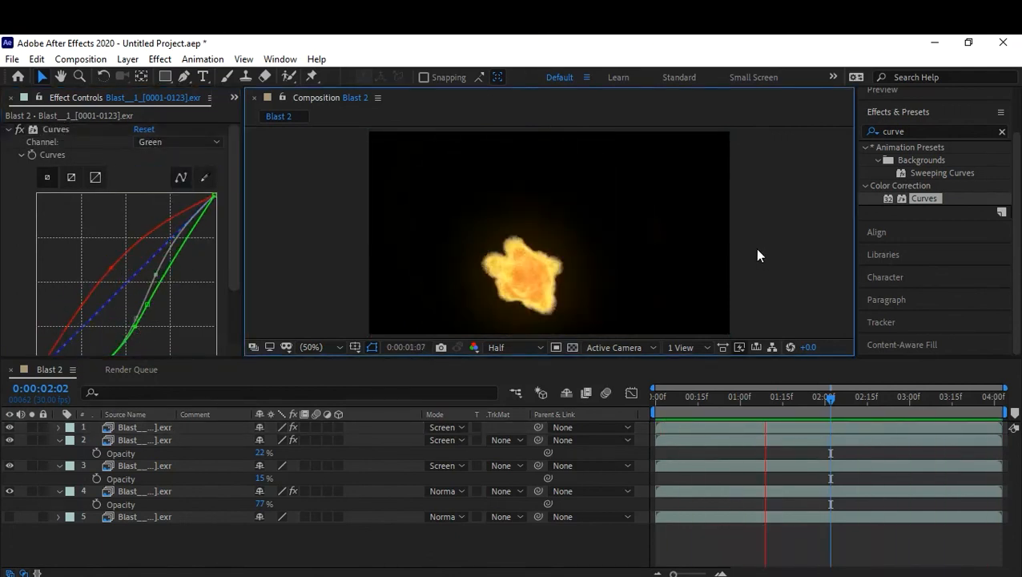
Move the playhead to 0:00:04:02, try shifting the top layer earlier in time, and undo the shift.
{"action": "left_click_drag", "start_coordinate": [673, 399], "coordinate": [1002, 401]}
{"action": "left_click_drag", "start_coordinate": [949, 427], "coordinate": [782, 429]}
{"action": "key", "text": "ctrl+z"}
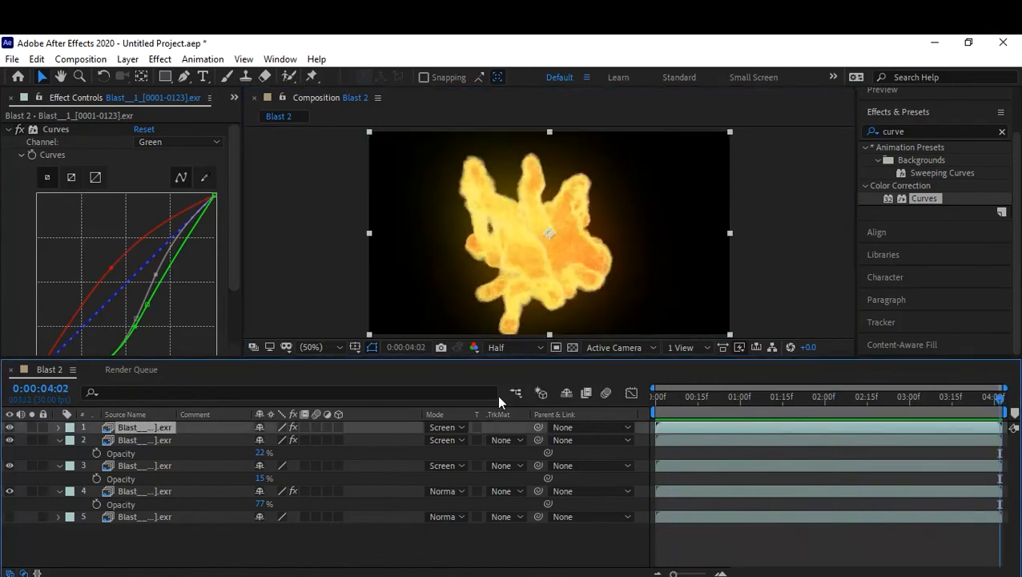
Save the project as Project Filee in the October 2021\25 folder.
{"action": "left_click", "coordinate": [262, 533]}
{"action": "key", "text": "ctrl+s"}
{"action": "left_click", "coordinate": [85, 268]}
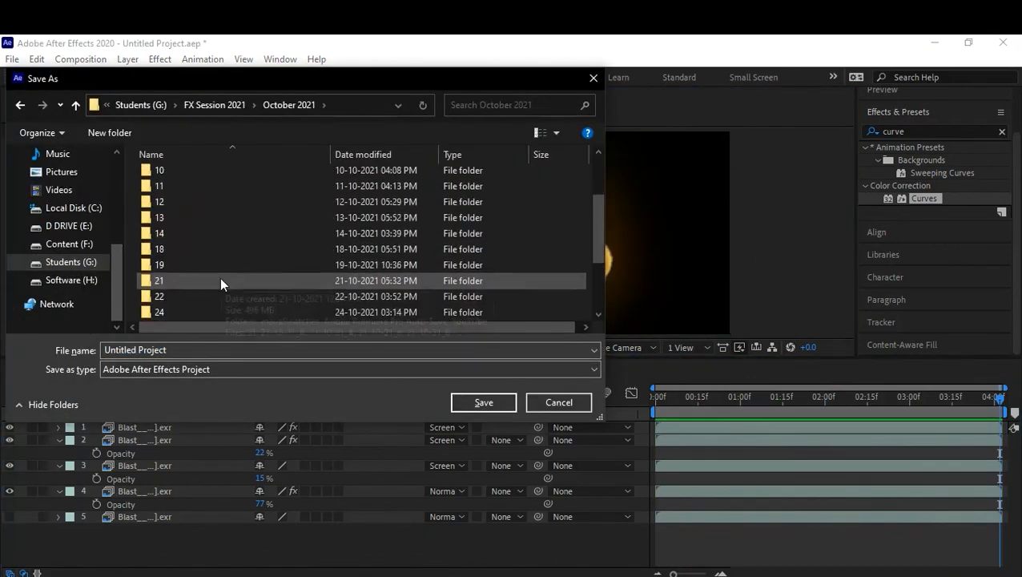
{"action": "scroll", "coordinate": [221, 283], "scroll_direction": "down", "scroll_amount": 1}
{"action": "double_click", "coordinate": [221, 281]}
{"action": "type", "text": "Project Filee"}
{"action": "key", "text": "Return"}
Add an adjustment layer with Curves, lowering the RGB curve, raising the red curve and bending the green curve into an S-shape.
{"action": "left_click", "coordinate": [127, 59]}
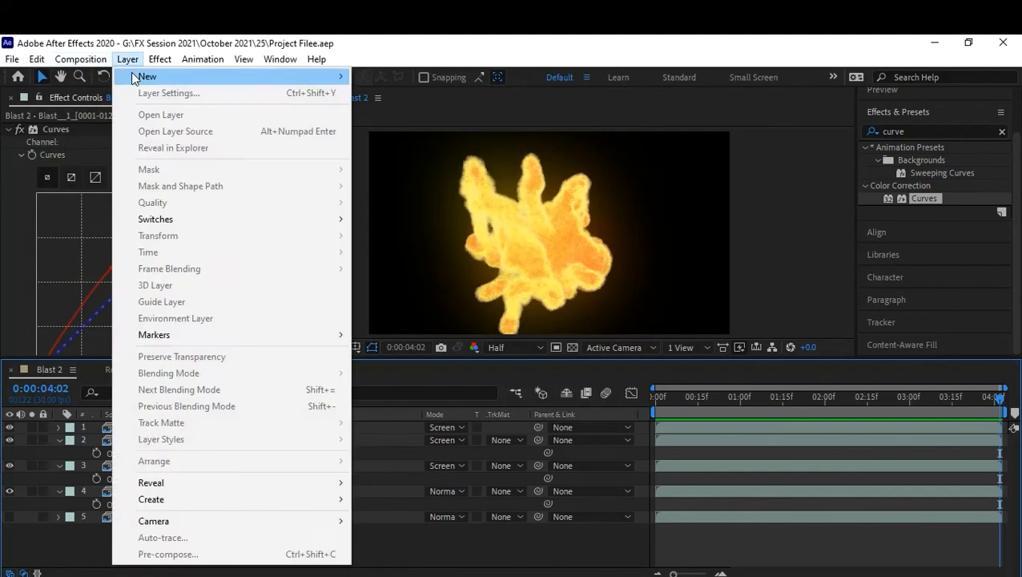
{"action": "mouse_move", "coordinate": [135, 78]}
{"action": "left_click", "coordinate": [484, 175]}
{"action": "key", "text": "ctrl+alt+shift+e"}
{"action": "left_click_drag", "start_coordinate": [152, 251], "coordinate": [169, 293]}
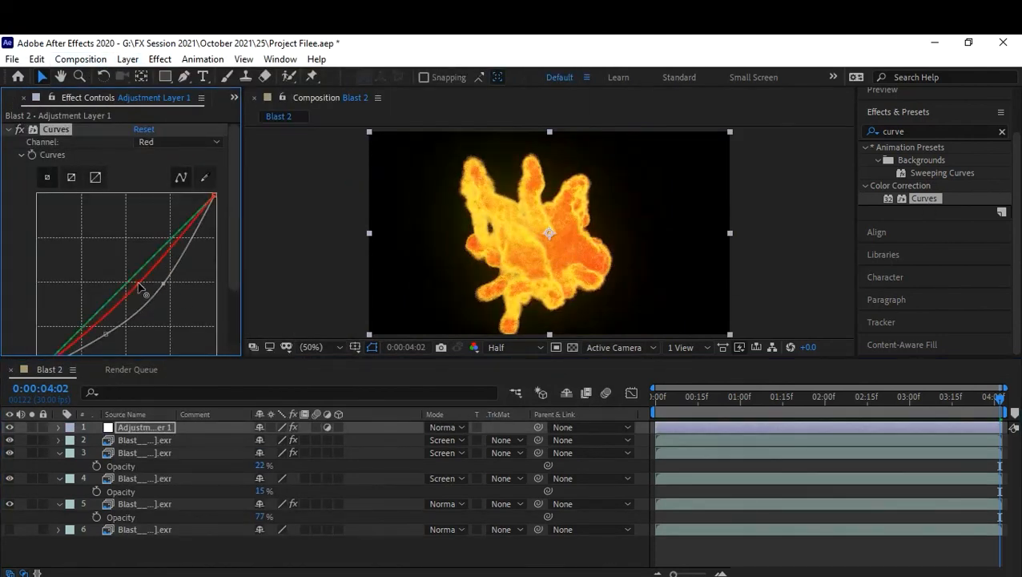
{"action": "left_click_drag", "start_coordinate": [122, 280], "coordinate": [107, 273]}
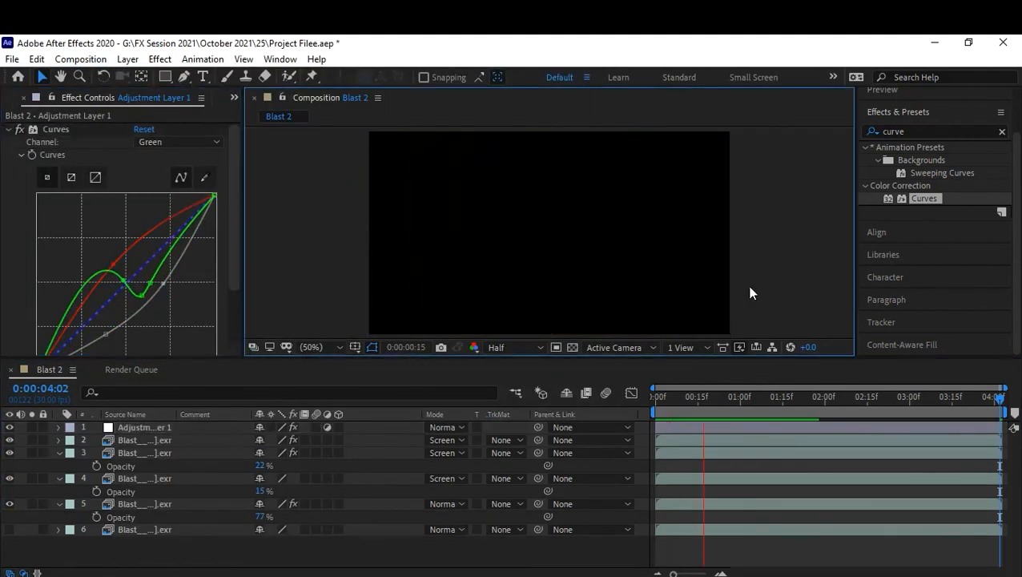
Apply Glow to the adjustment layer with Glow Threshold 100%, Glow Radius 480 and Glow Intensity 0.
{"action": "left_click", "coordinate": [919, 131]}
{"action": "type", "text": "glow"}
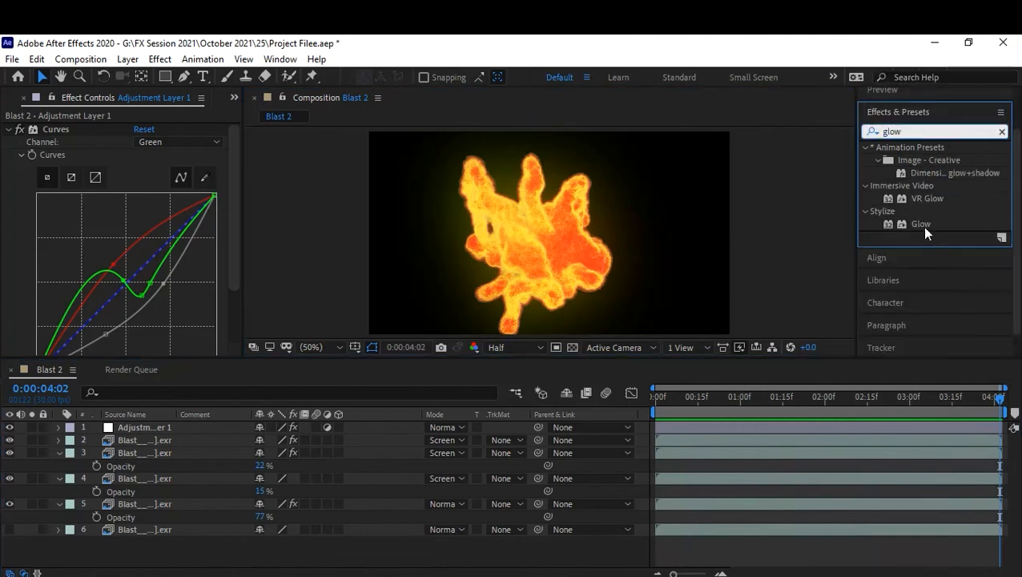
{"action": "double_click", "coordinate": [918, 224]}
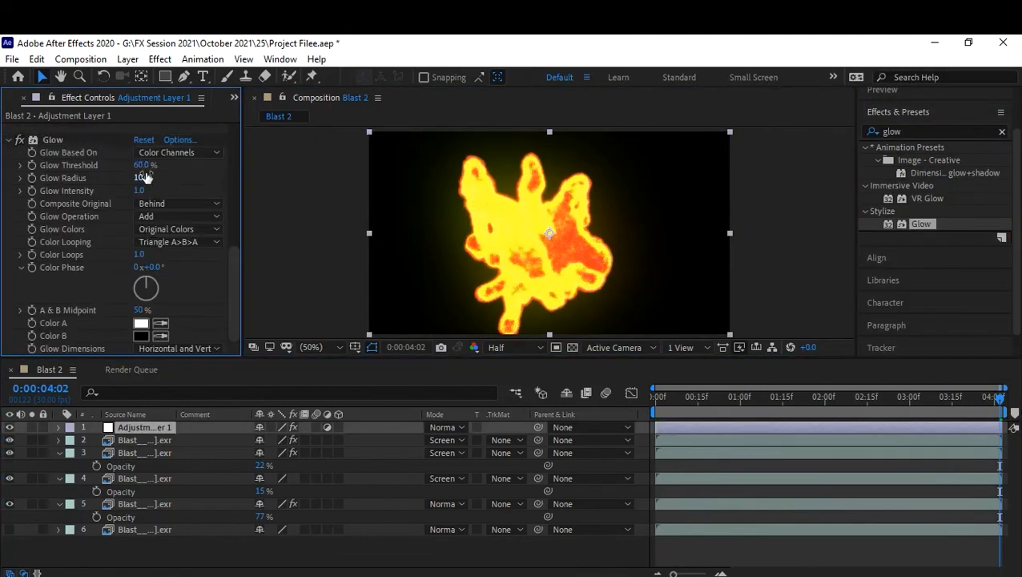
{"action": "left_click_drag", "start_coordinate": [141, 183], "coordinate": [478, 162]}
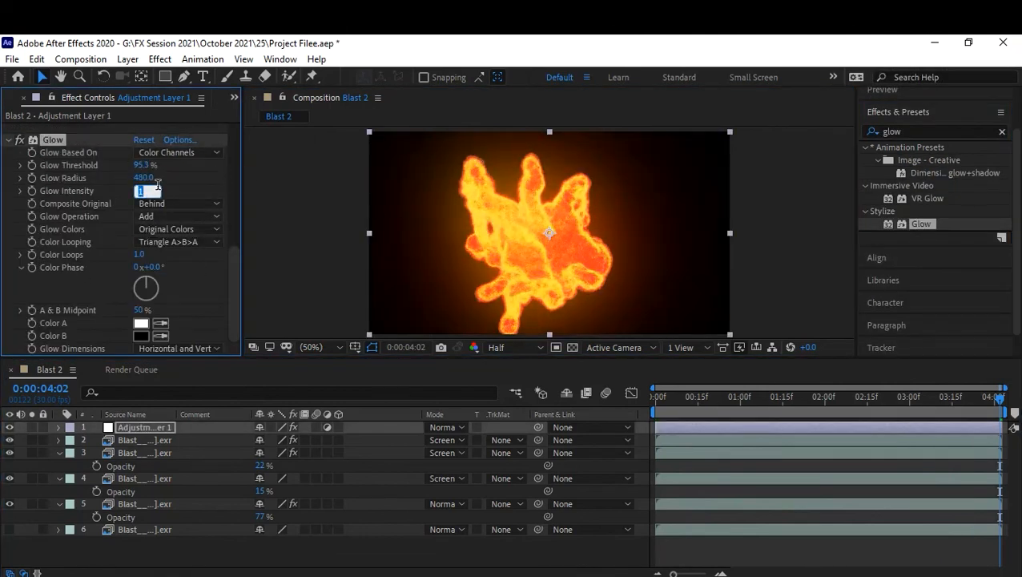
{"action": "key", "text": "Return"}
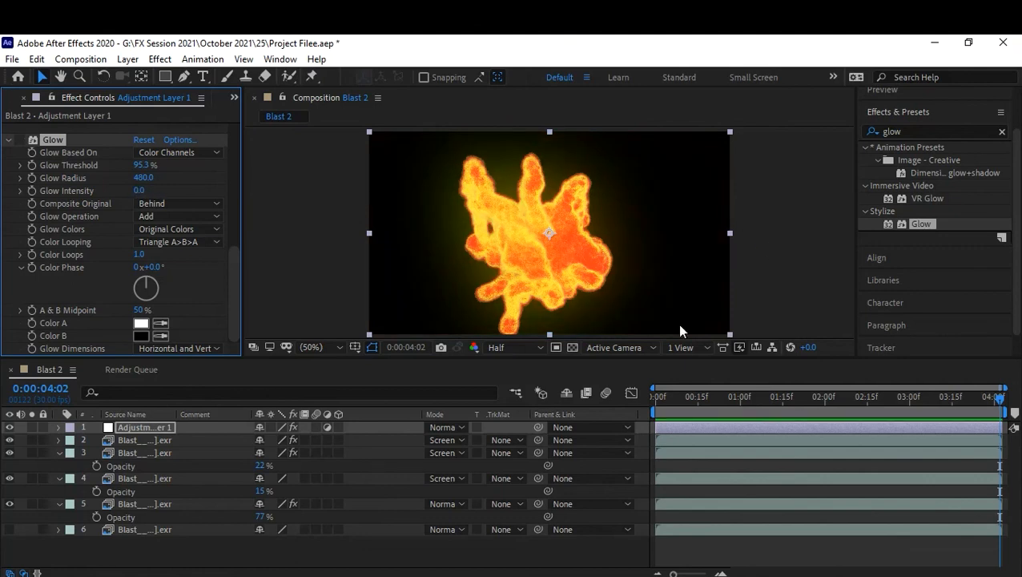
{"action": "left_click", "coordinate": [893, 398]}
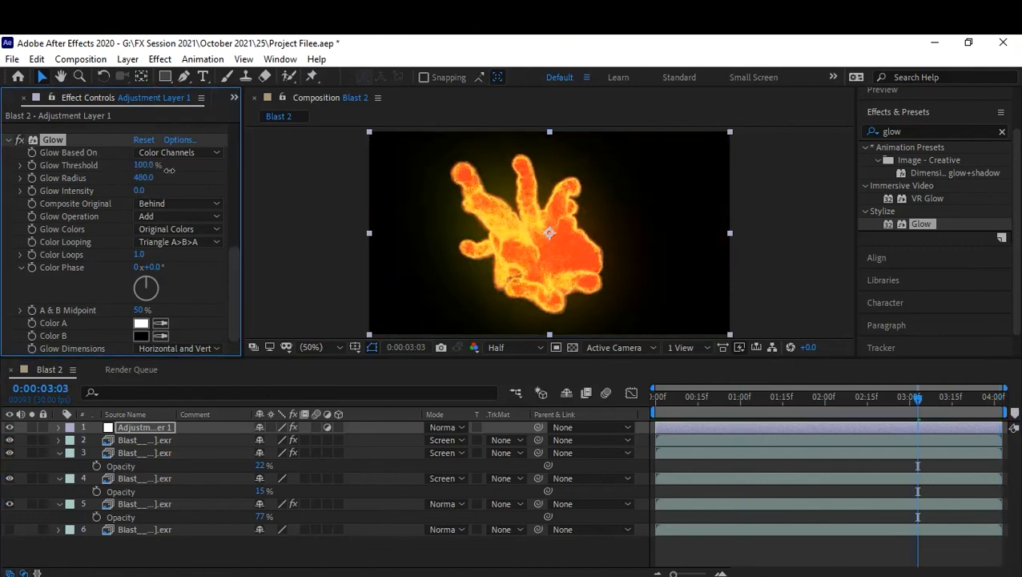
Preview the graded explosion in the composition and save the project.
{"action": "left_click", "coordinate": [760, 262]}
{"action": "key", "text": "space"}
{"action": "key", "text": "space"}
{"action": "left_click", "coordinate": [893, 398]}
{"action": "key", "text": "ctrl+s"}
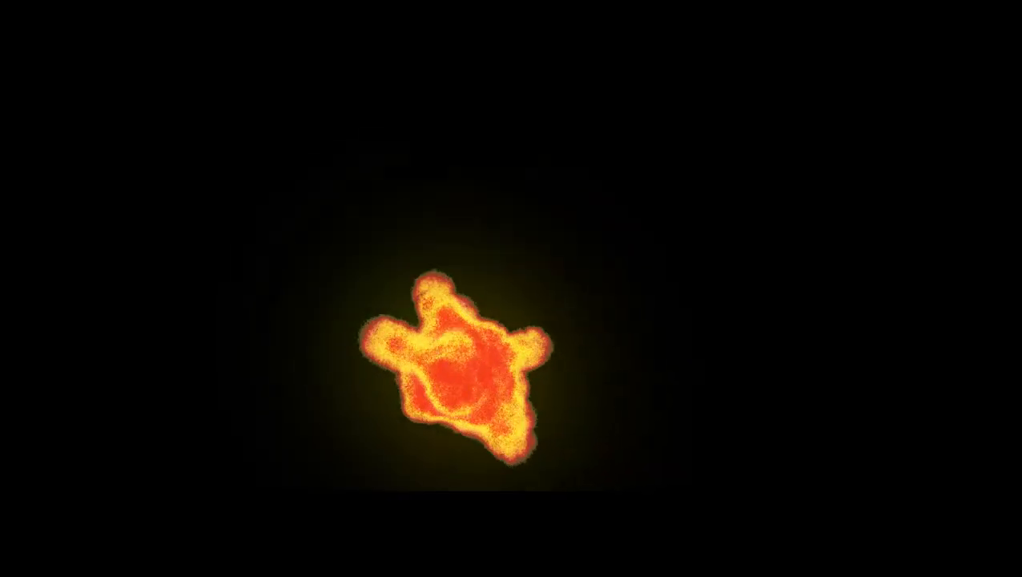